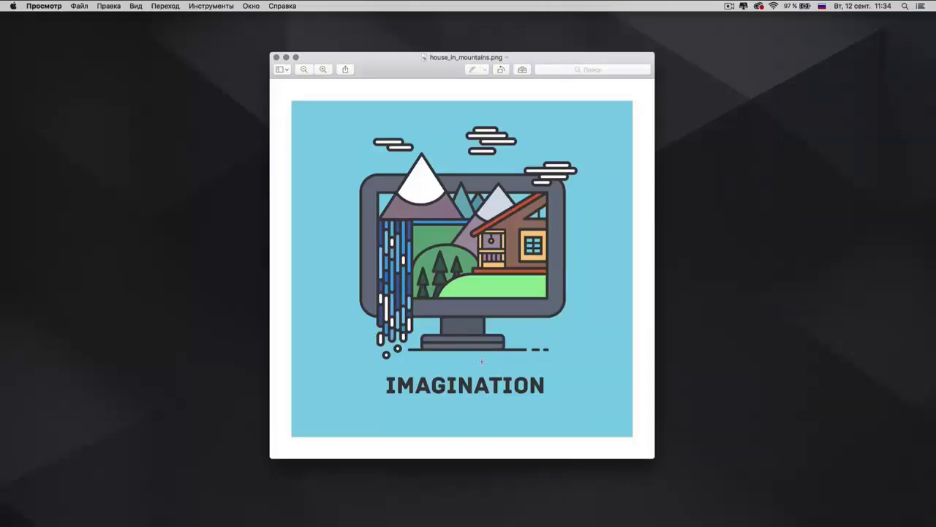
- Bring portfolio.pdf to the front in Acrobat, showing page 3 of 9
click(591, 524)
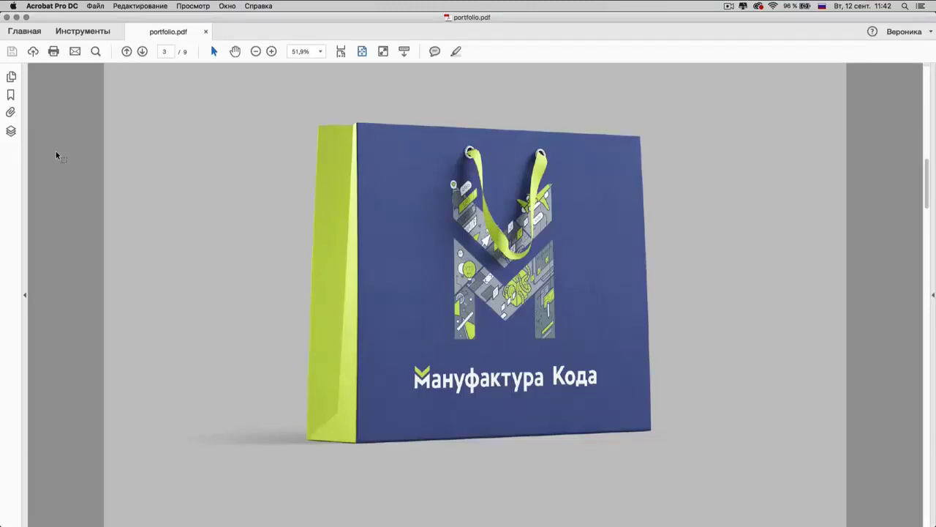
- Advance the portfolio PDF two pages to page 5
key(Right)
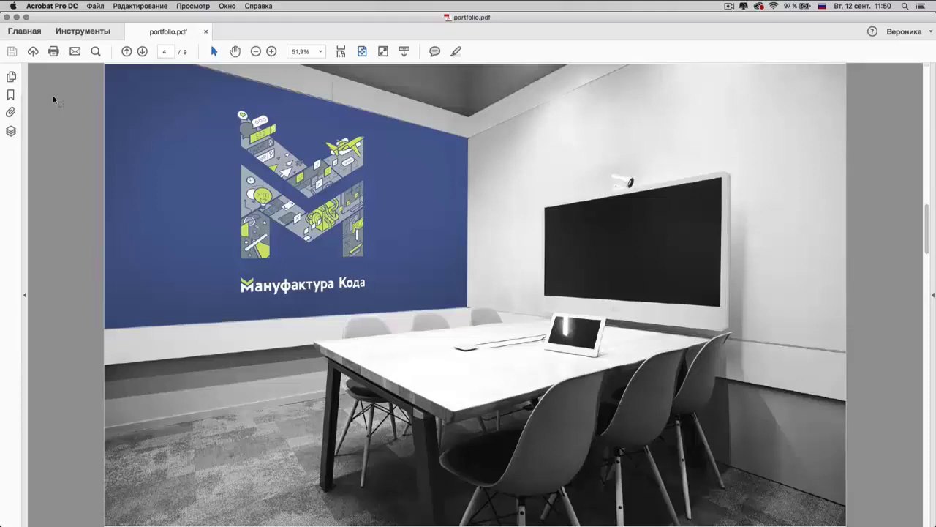
key(Right)
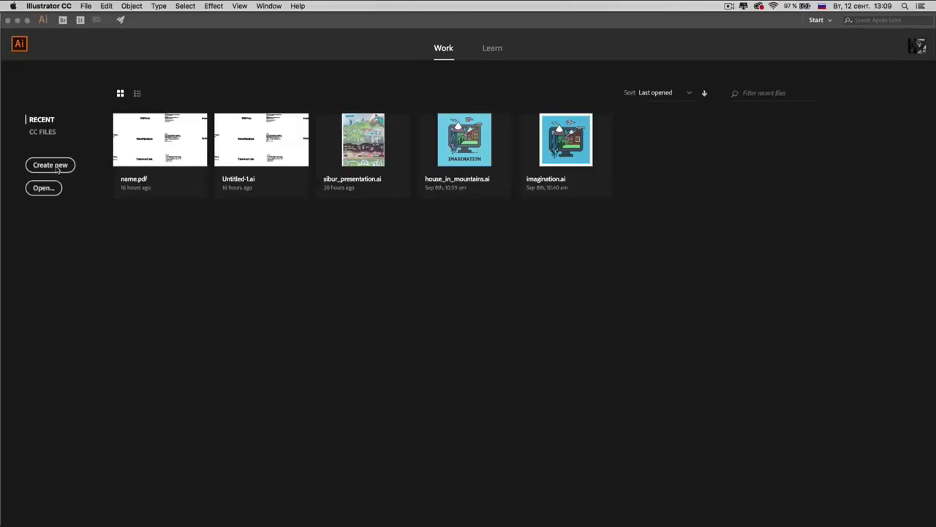
- Open the New Document dialog from Illustrator's Start screen
click(52, 166)
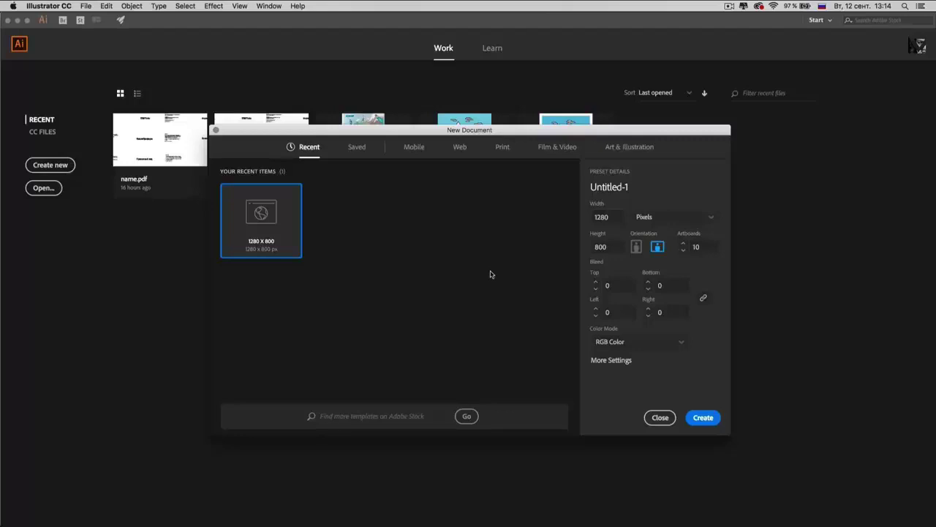
- Create a Web-preset document 1024 px wide named 'Imagination'
click(462, 149)
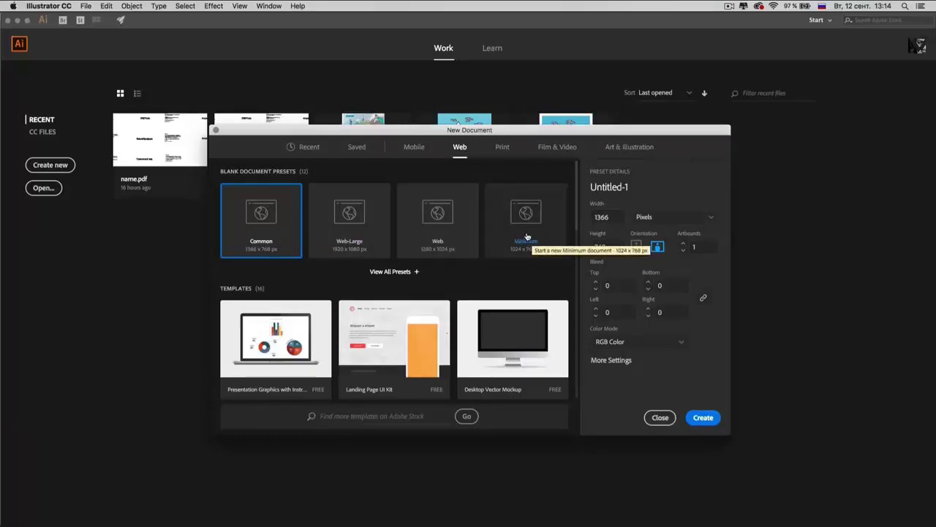
click(432, 208)
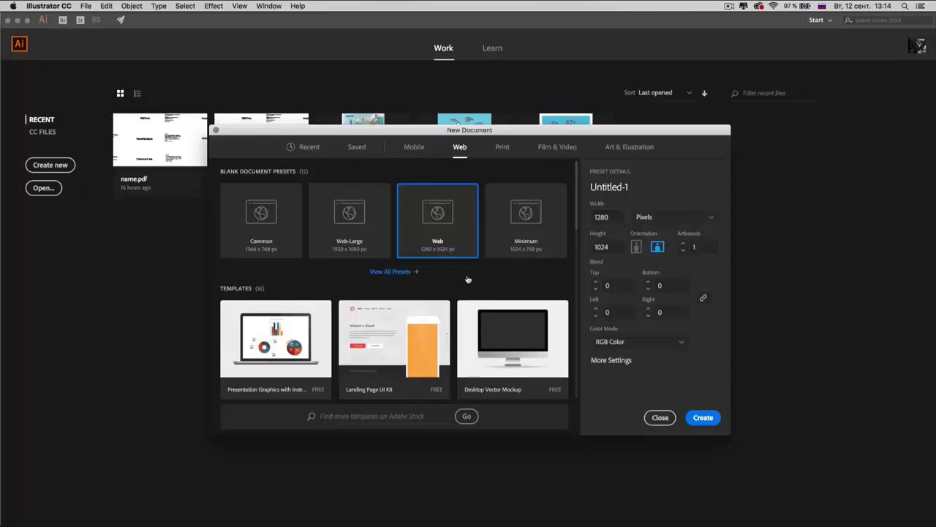
click(617, 215)
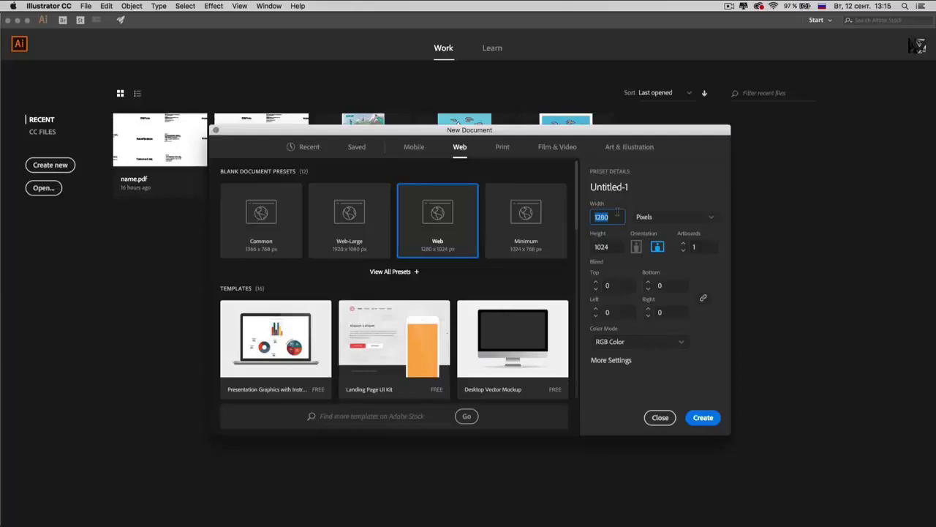
text(1)
text(24)
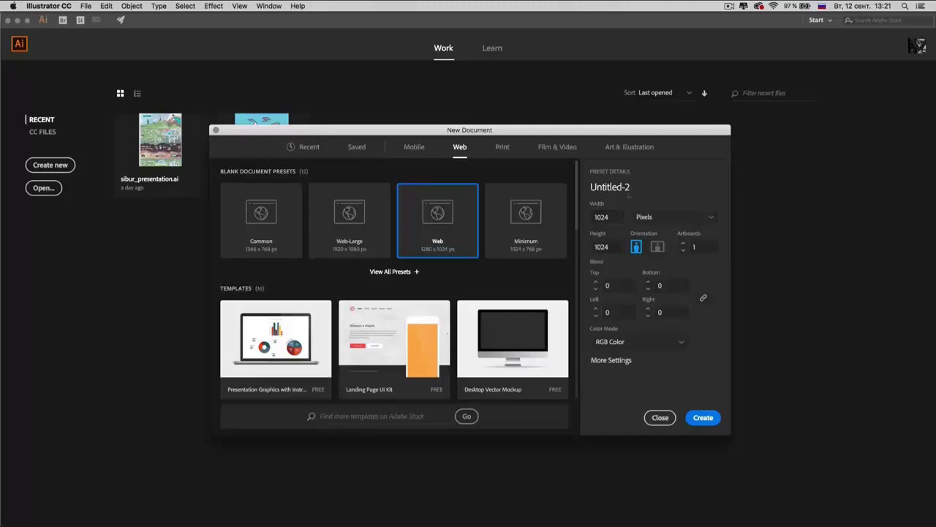
click(629, 187)
key(super+a)
drag(638, 190, 569, 192)
text(Imagina)
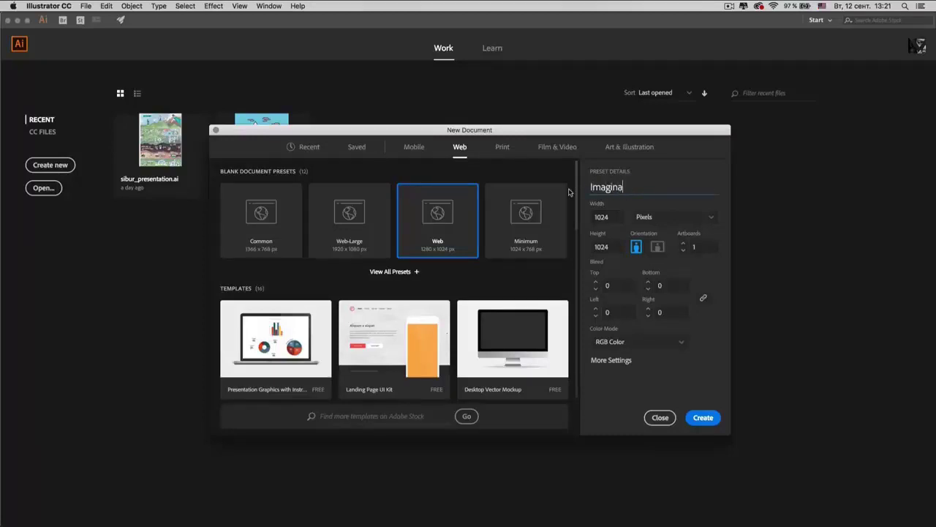
text(tion)
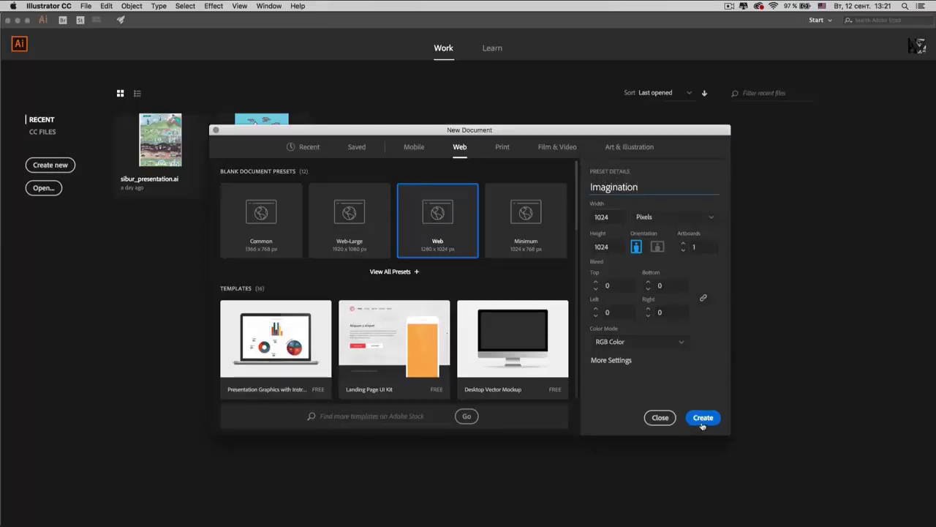
click(702, 417)
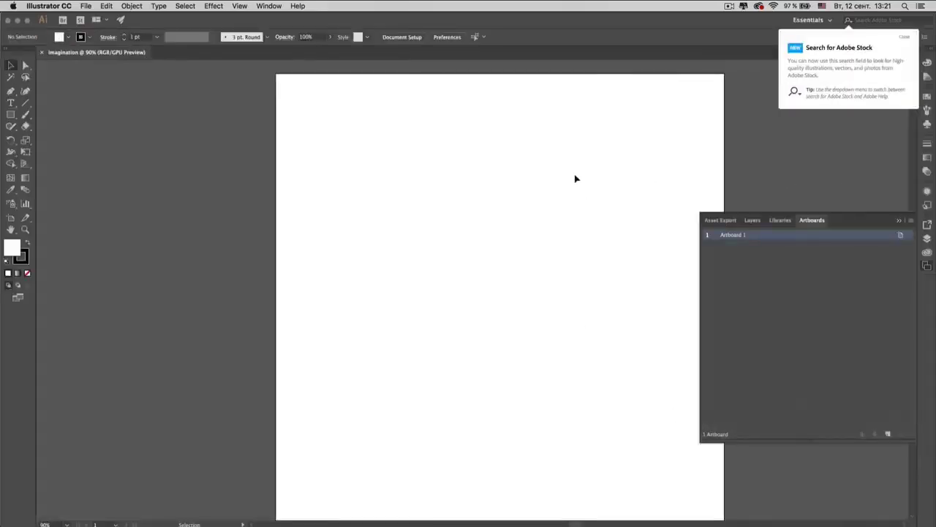
drag(65, 57, 103, 66)
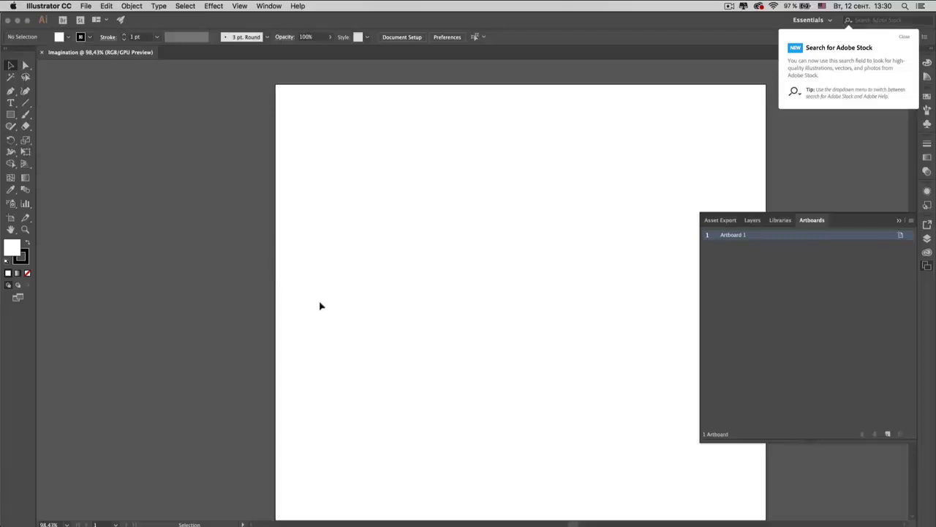
- Scroll around the empty 1024 × 1024 px Imagination artboard to inspect it
alt+scroll(319, 306, down, 5)
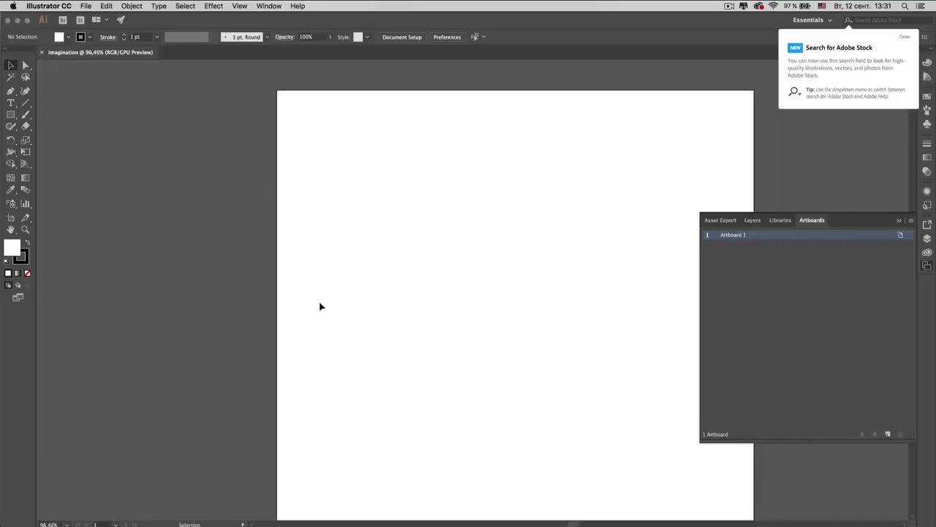
alt+scroll(319, 305, down, 2)
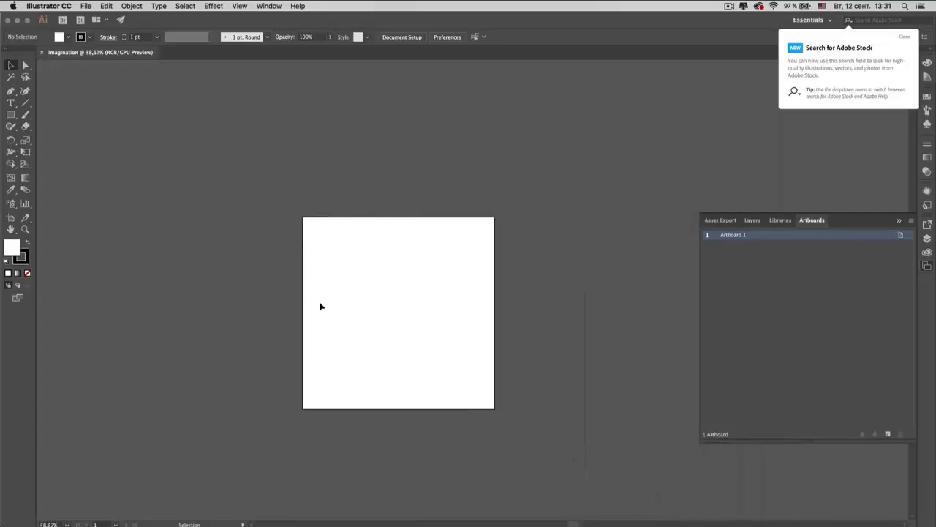
alt+scroll(319, 305, up, 3)
alt+scroll(319, 306, up, 3)
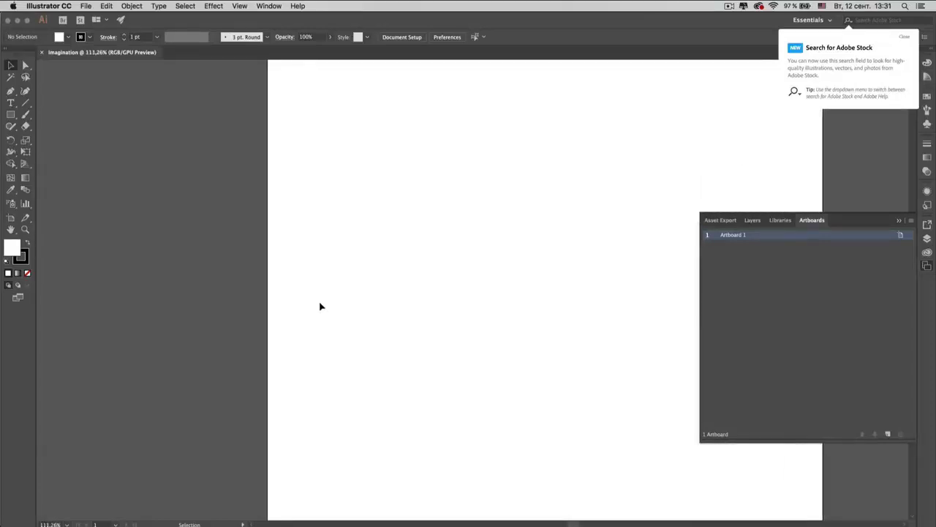
scroll(320, 306, right, 5)
scroll(319, 305, up, 1)
scroll(319, 306, up, 3)
scroll(319, 306, left, 2)
scroll(320, 305, left, 3)
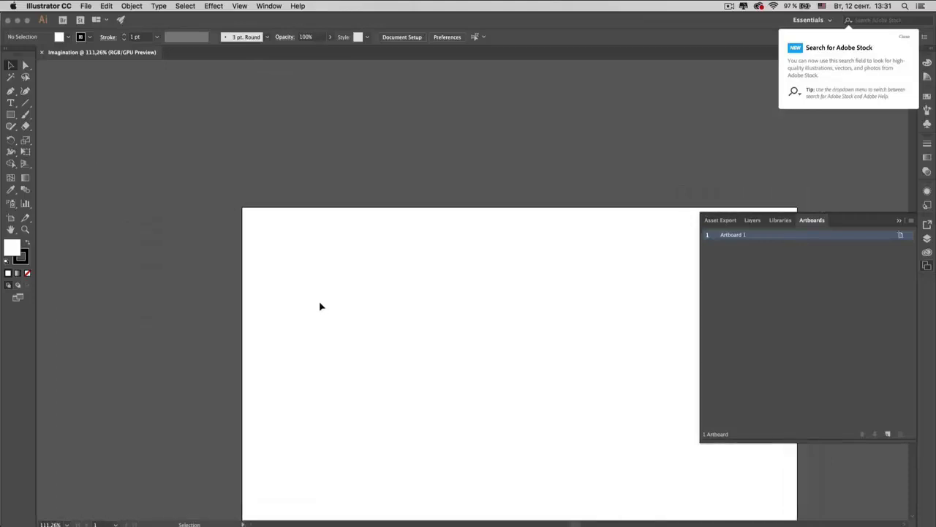
scroll(320, 306, down, 2)
scroll(320, 306, left, 2)
scroll(320, 306, down, 1)
scroll(320, 305, right, 3)
scroll(319, 305, right, 1)
scroll(320, 305, down, 3)
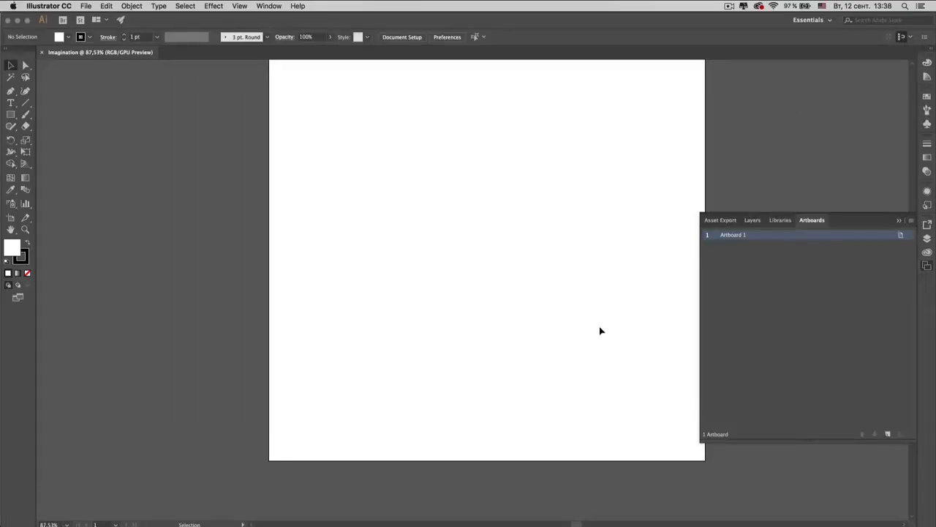
- Collapse the floating Artboards panel and bring up the File menu
click(899, 222)
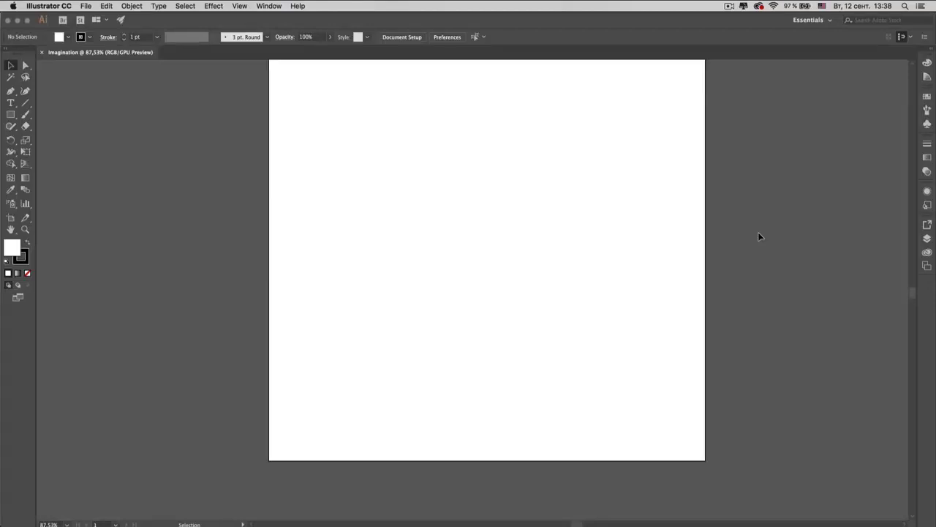
scroll(758, 232, down, 3)
scroll(757, 232, up, 2)
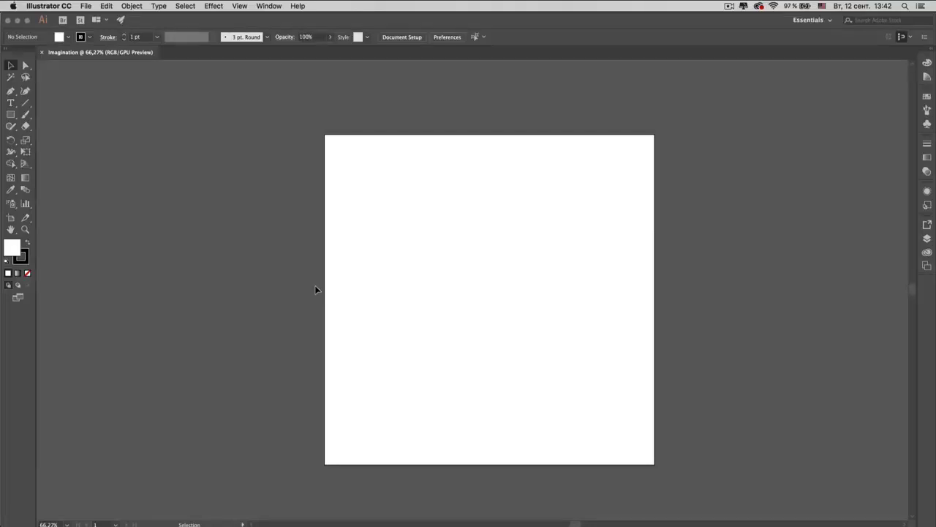
click(86, 6)
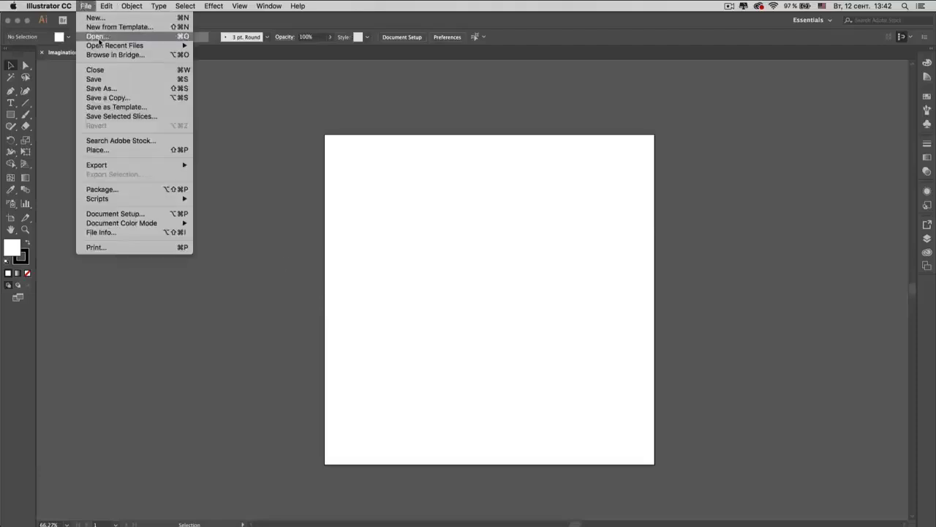
- Open ref1.jpg from the Desktop as a second document tab
click(98, 37)
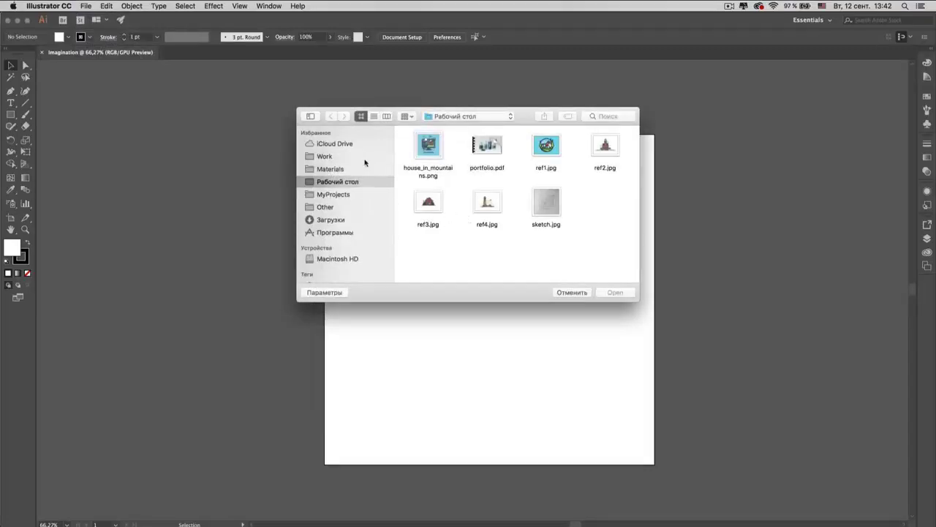
click(562, 147)
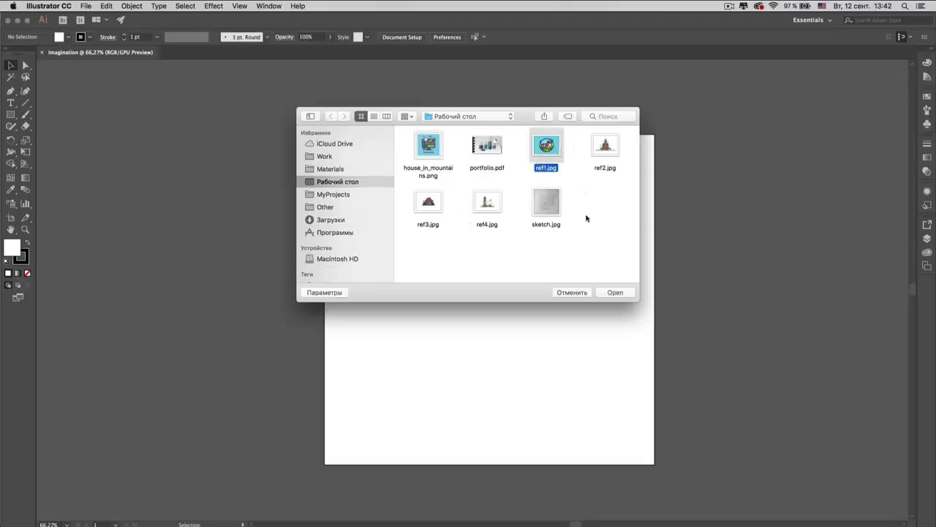
click(612, 294)
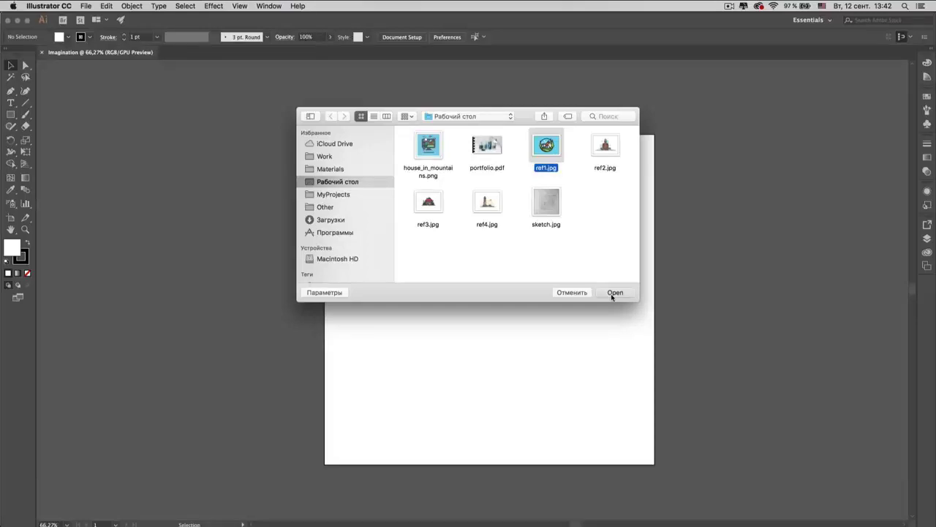
click(613, 293)
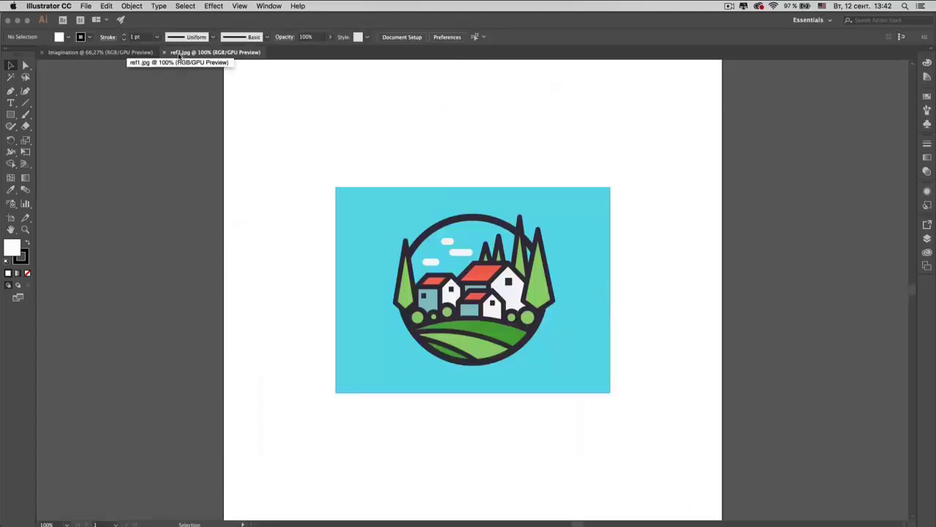
- Compare the two document tabs and select the house-logo image in ref1.jpg
click(96, 54)
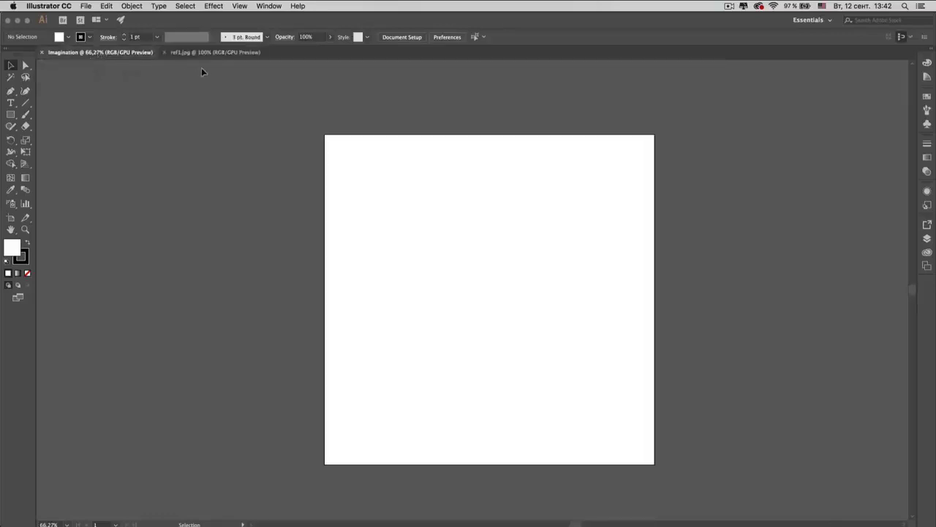
click(205, 53)
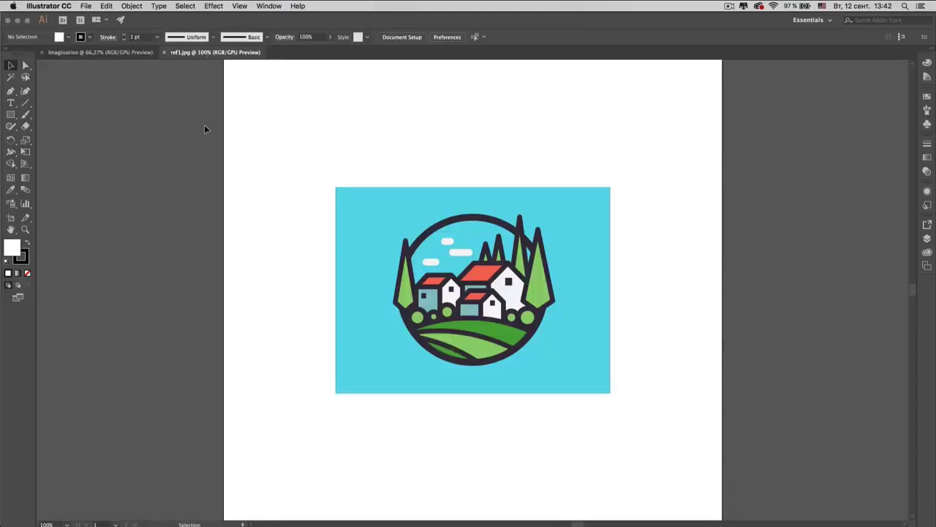
click(130, 54)
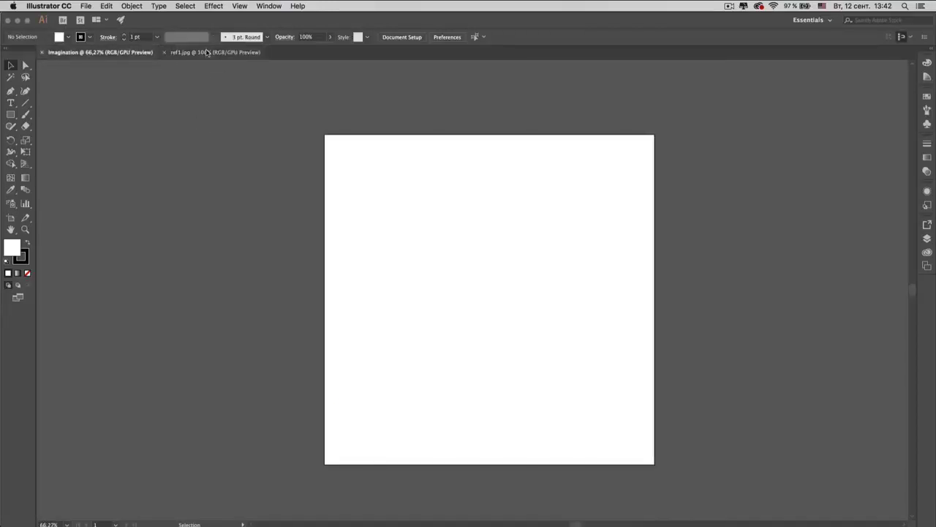
click(207, 51)
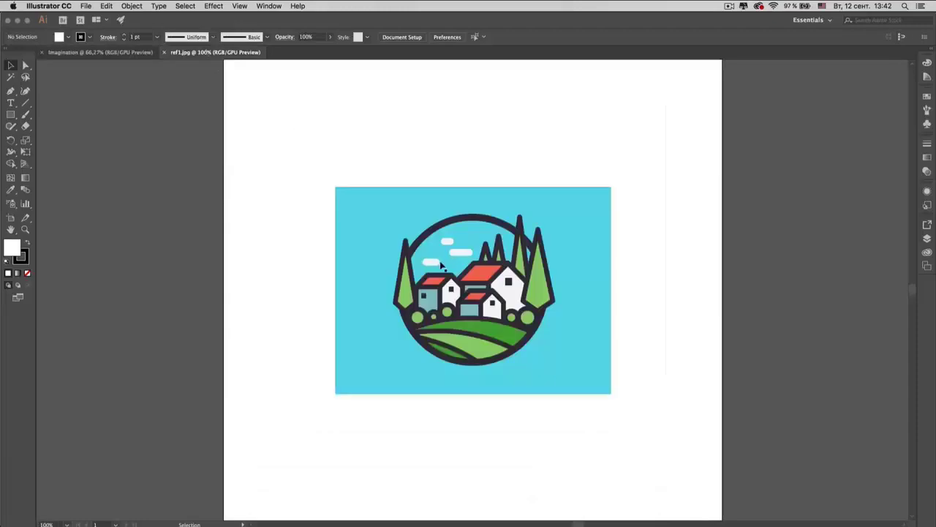
click(440, 260)
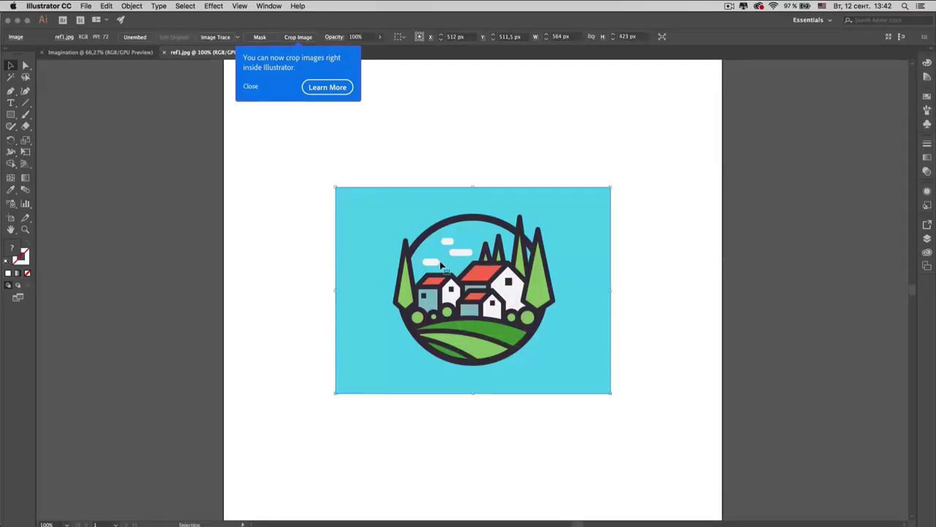
- Paste the logo into Imagination, park it upper-left of the artboard, and close ref1.jpg
click(128, 52)
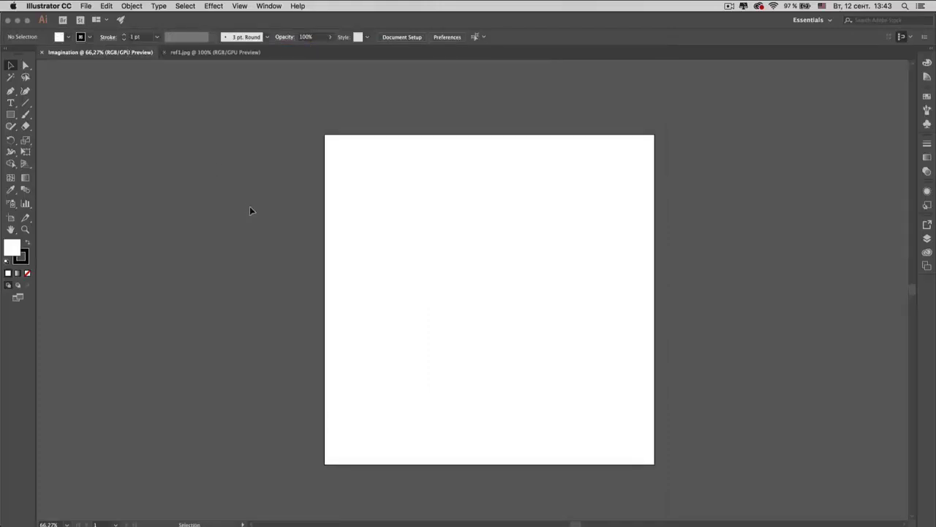
key(super+v)
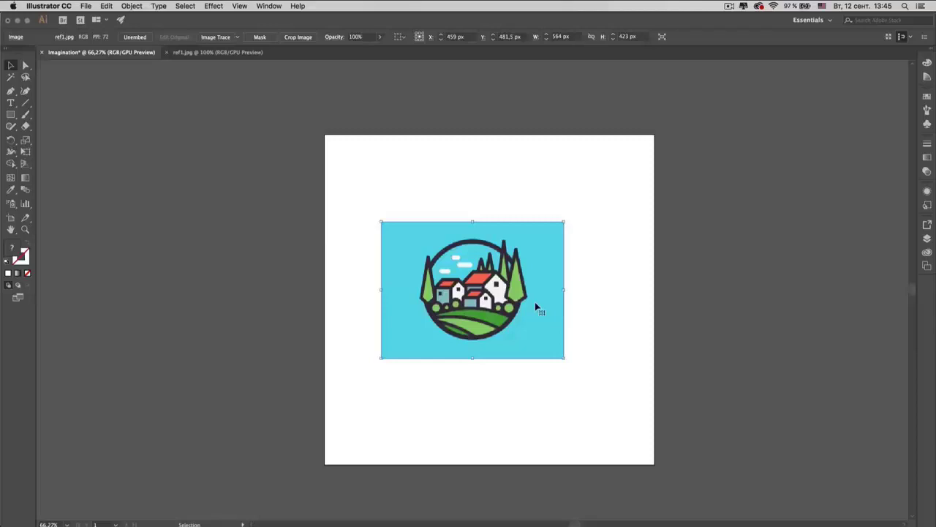
mouse_move(524, 323)
mouse_down()
mouse_move(271, 173)
mouse_move(261, 180)
mouse_up()
click(232, 309)
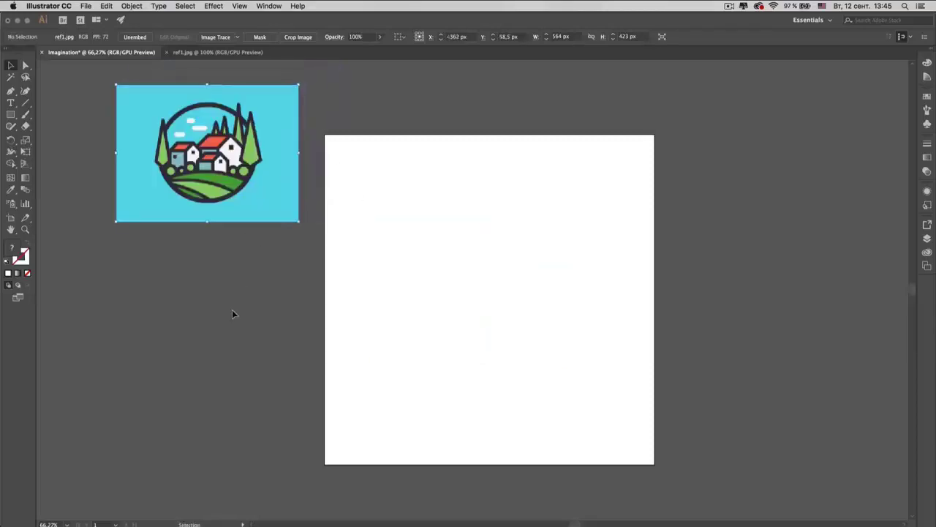
click(180, 54)
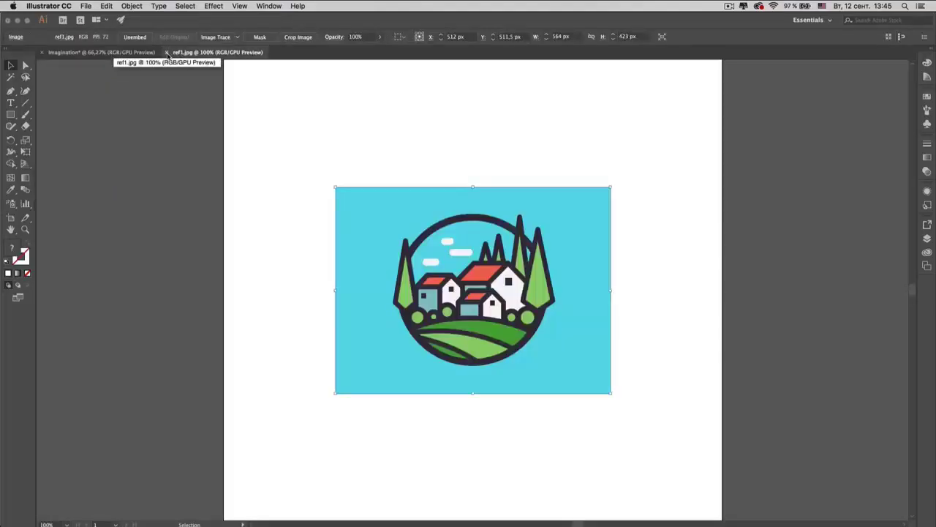
click(167, 53)
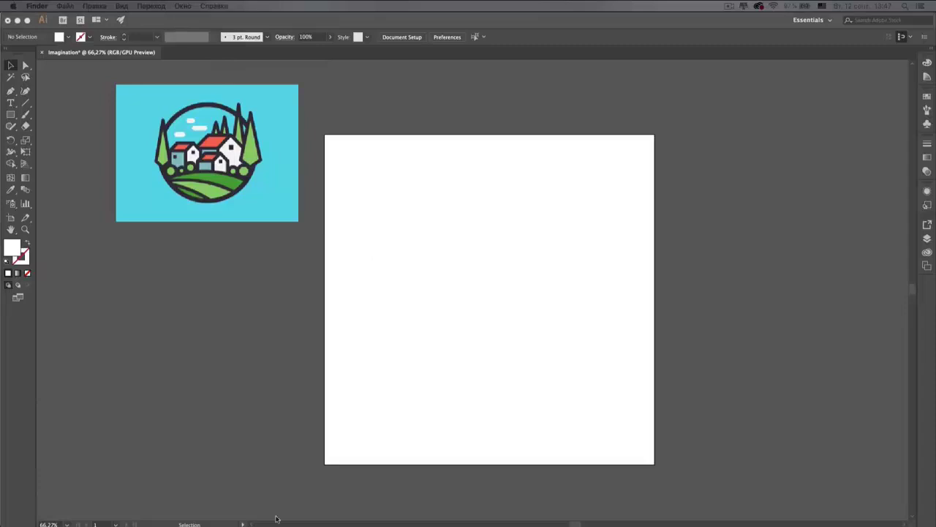
- Drag ref2.jpg from the Desktop folder into the Imagination document
click(241, 521)
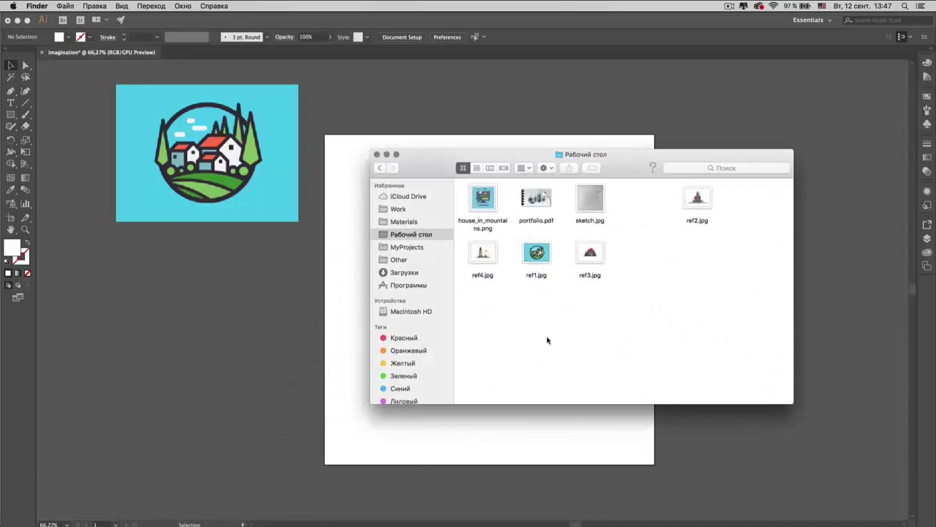
click(702, 201)
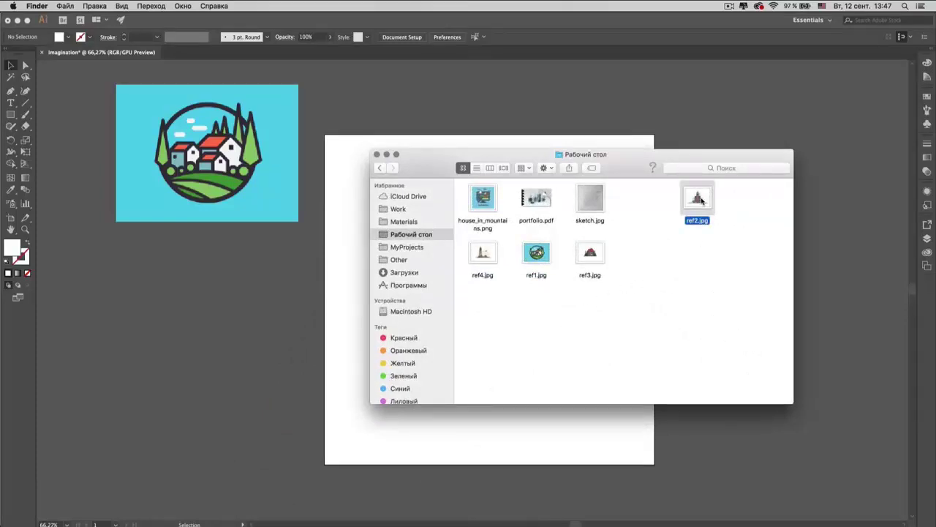
drag(702, 201, 190, 285)
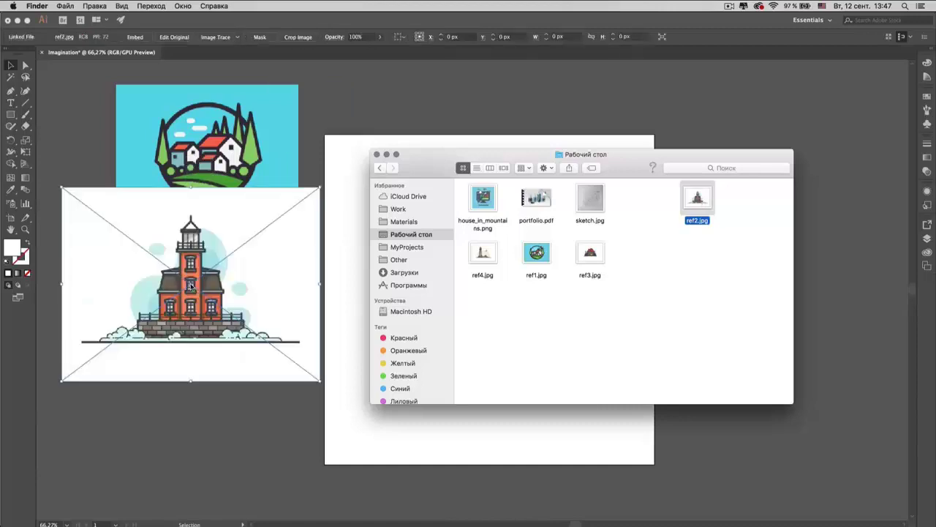
click(157, 206)
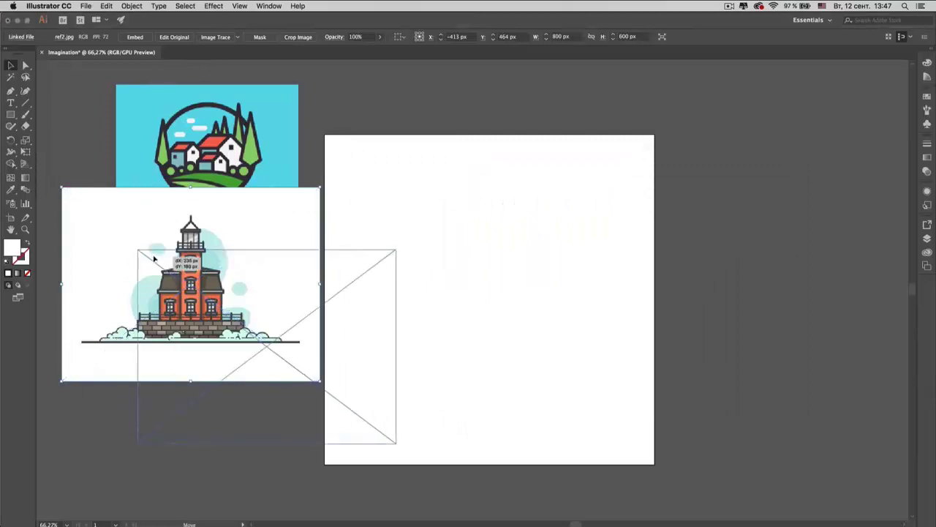
- Stack the lighthouse image under the house logo and shift both further left
drag(79, 198, 156, 240)
scroll(387, 302, down, 2)
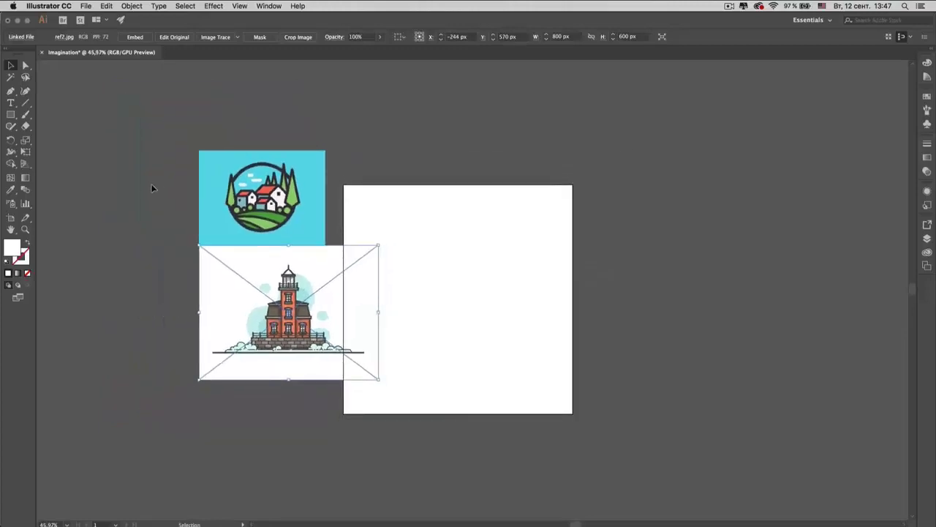
shift+click(324, 237)
drag(325, 236, 194, 229)
click(361, 285)
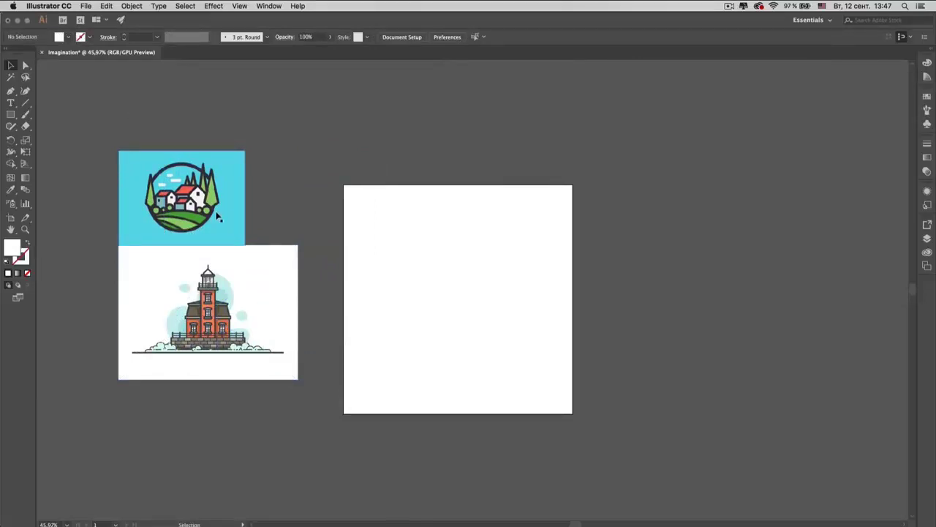
- Open ref3.jpg and ref4.jpg together as new documents
click(87, 7)
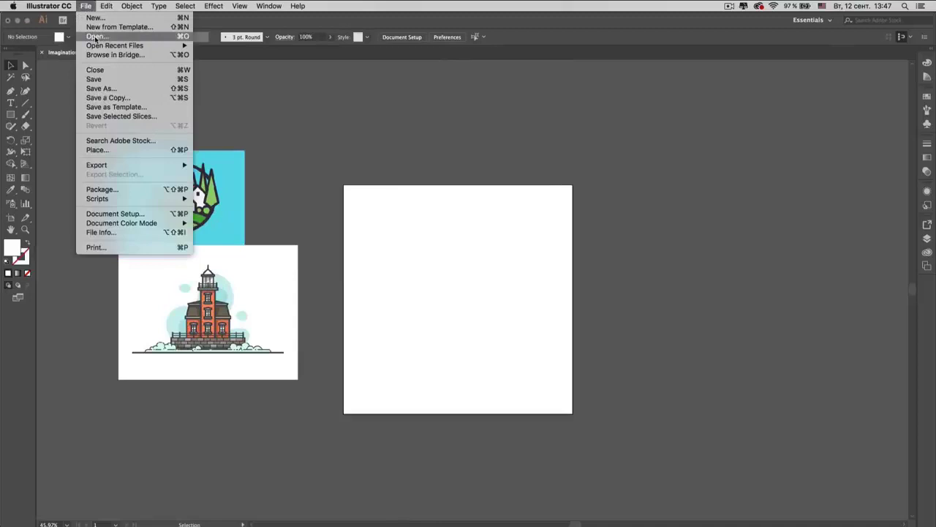
click(95, 37)
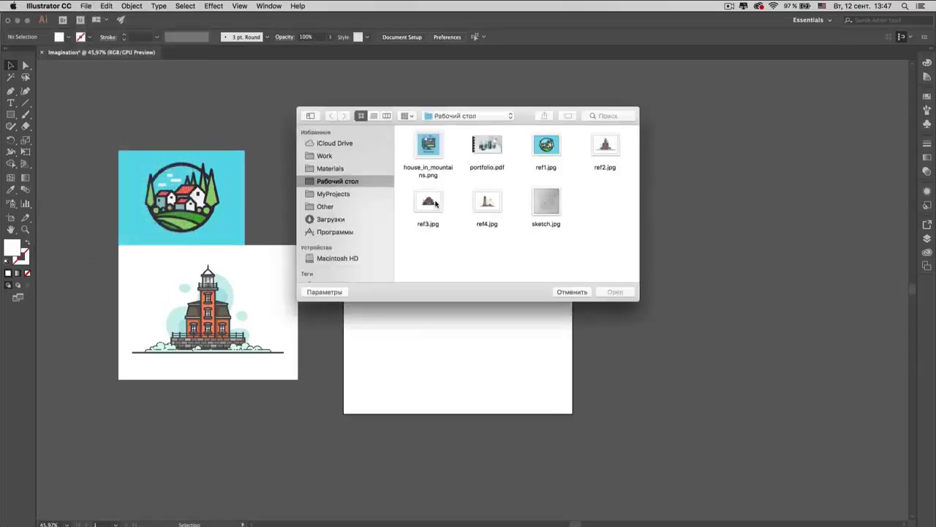
click(430, 203)
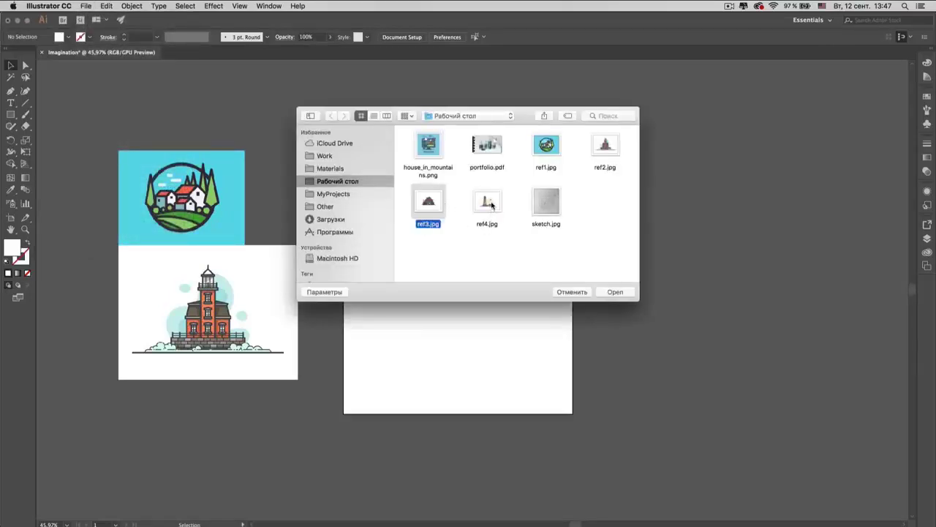
shift+click(488, 203)
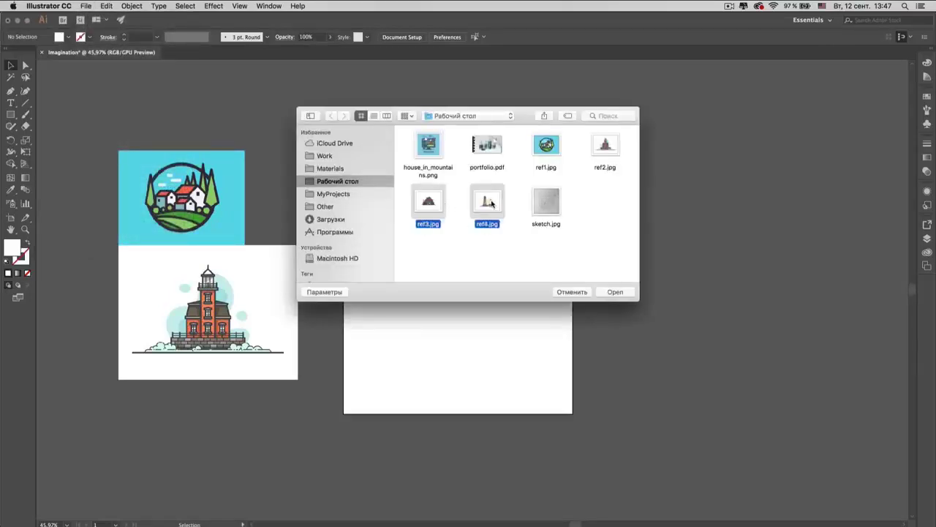
click(611, 293)
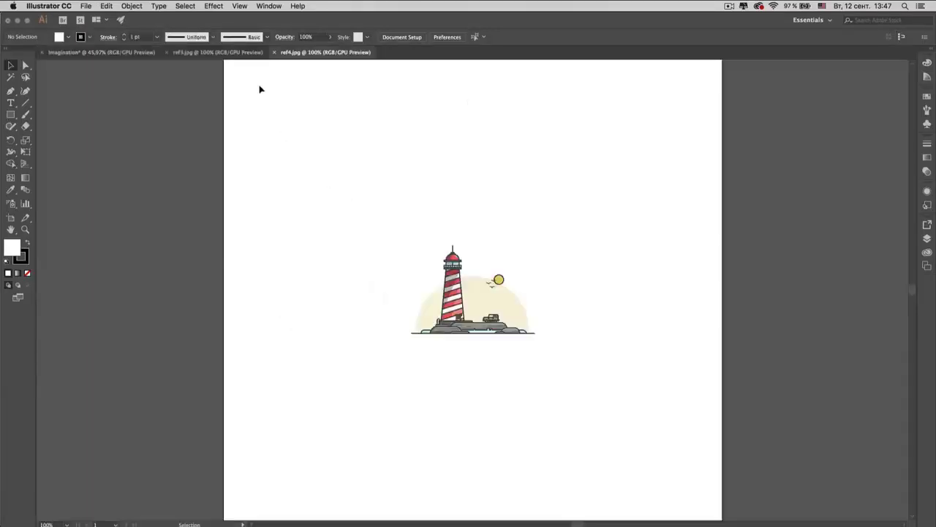
- Move the ref3 red-roofed house image below the lighthouse in Imagination, then close ref3.jpg
click(219, 52)
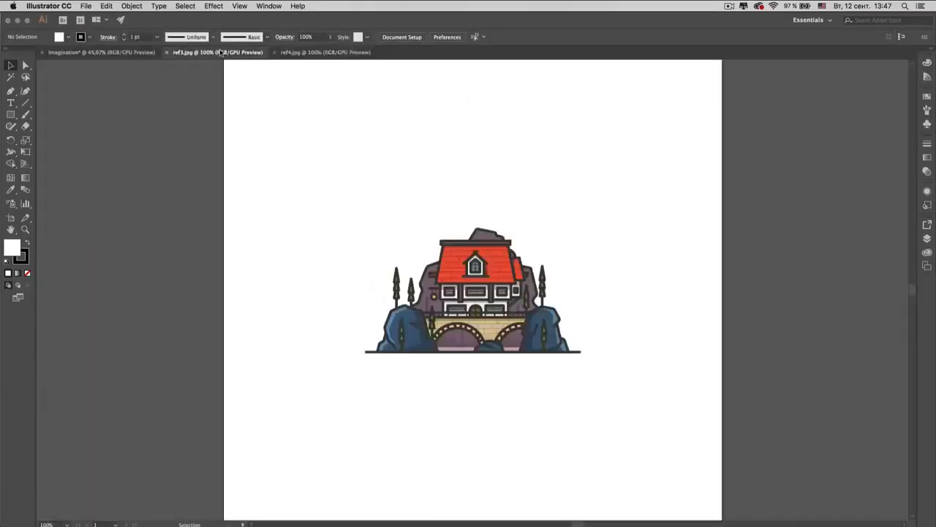
click(457, 267)
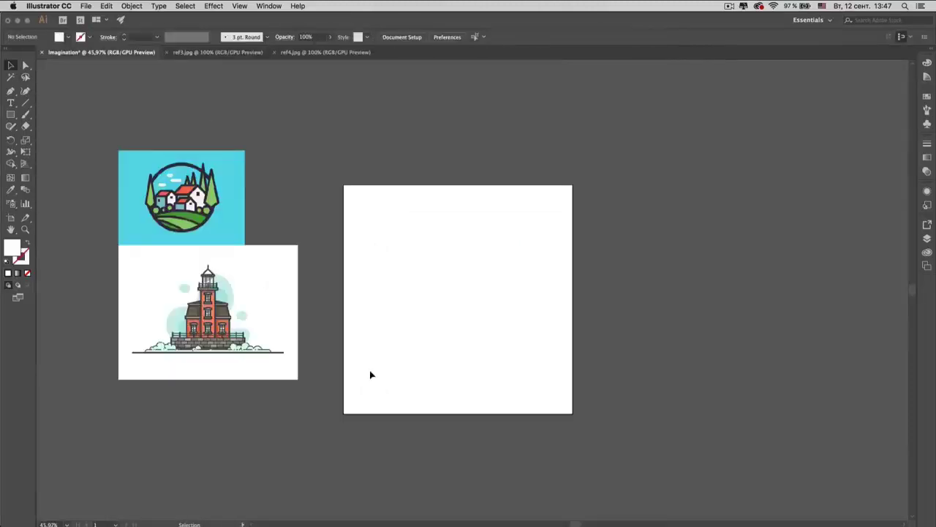
drag(155, 46, 405, 290)
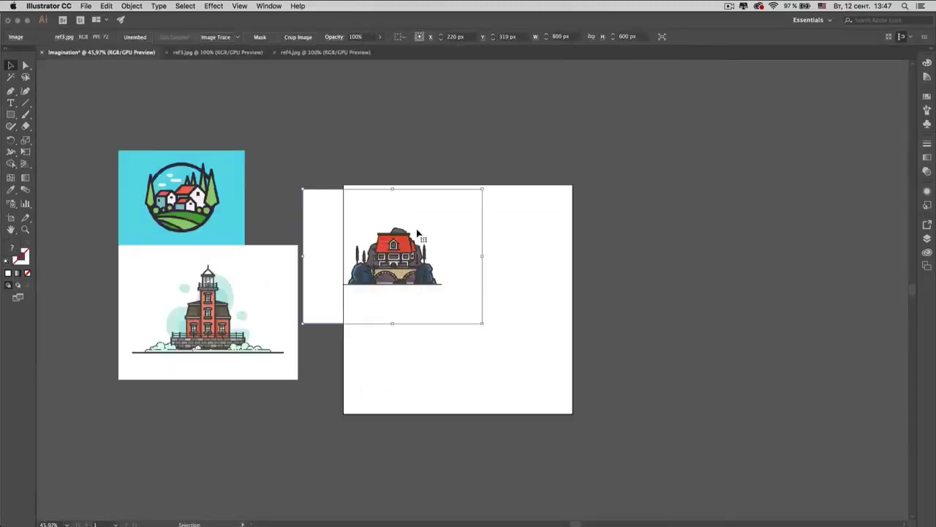
drag(418, 233, 231, 421)
click(167, 53)
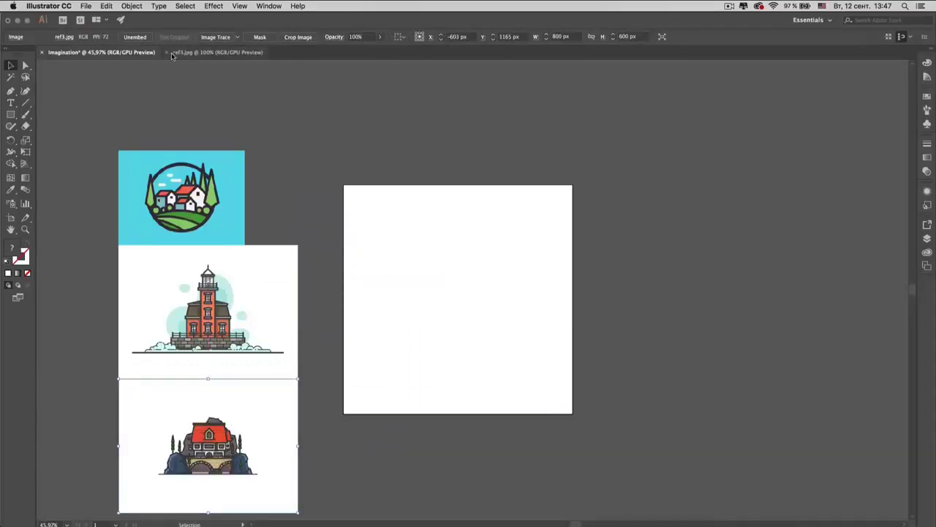
- Copy the ref4 striped lighthouse into Imagination and place it above the blue badge
key(super+a)
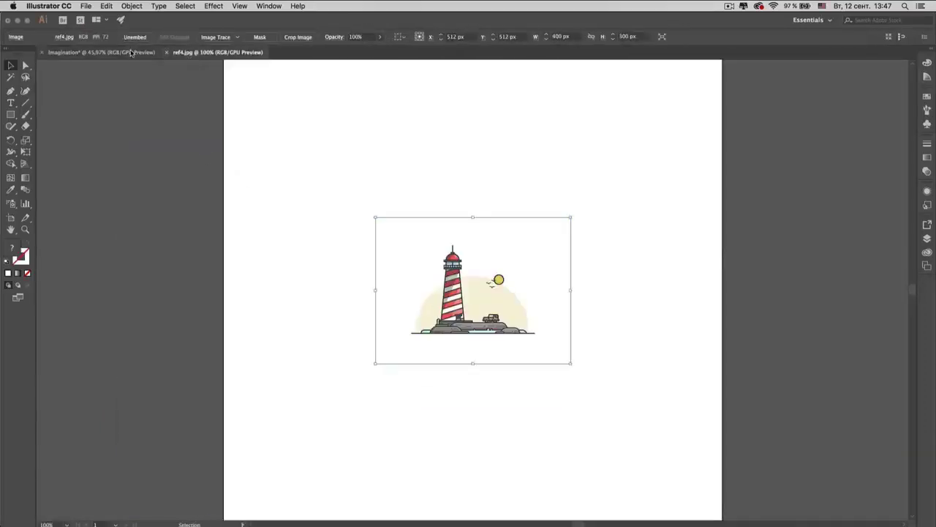
click(131, 52)
key(super+v)
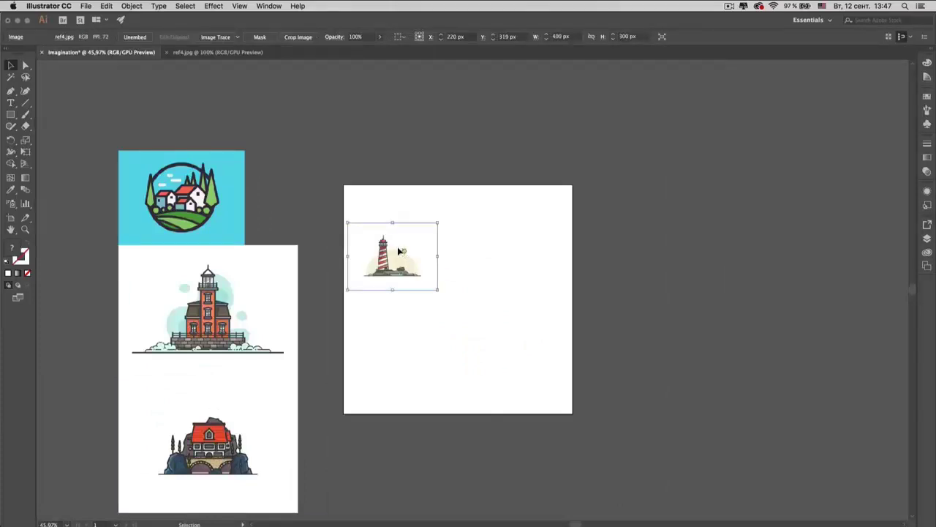
drag(398, 252, 170, 113)
click(167, 52)
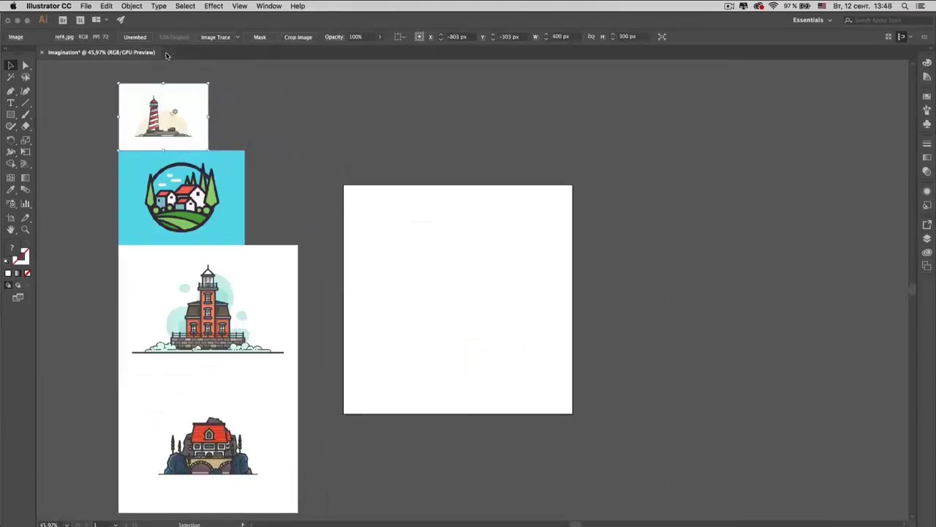
click(404, 200)
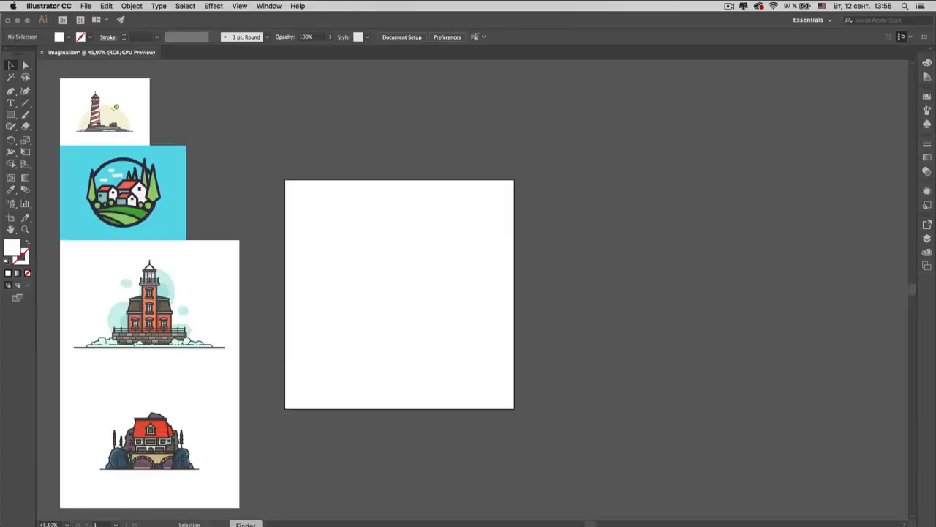
- Drag sketch.jpg from the Desktop folder into Illustrator and move it over the artboard
click(244, 524)
drag(836, 264, 437, 219)
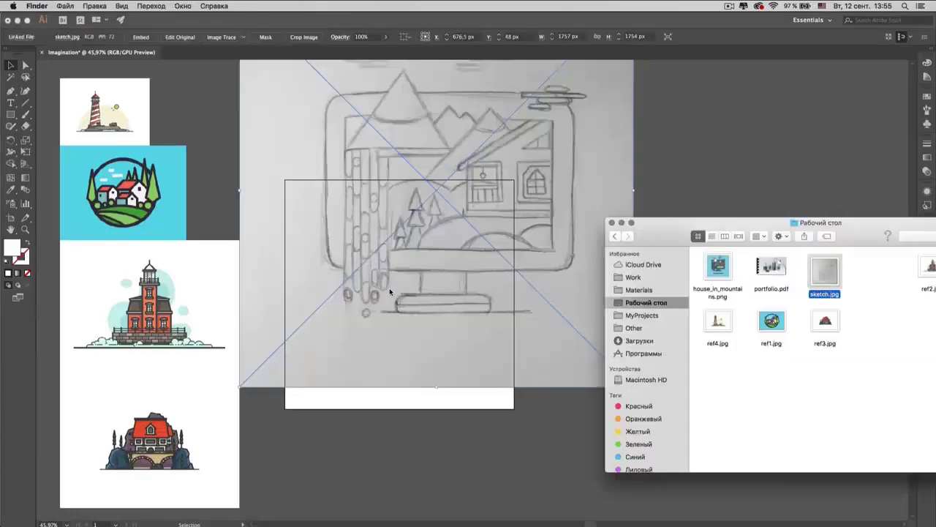
click(390, 292)
drag(348, 292, 393, 319)
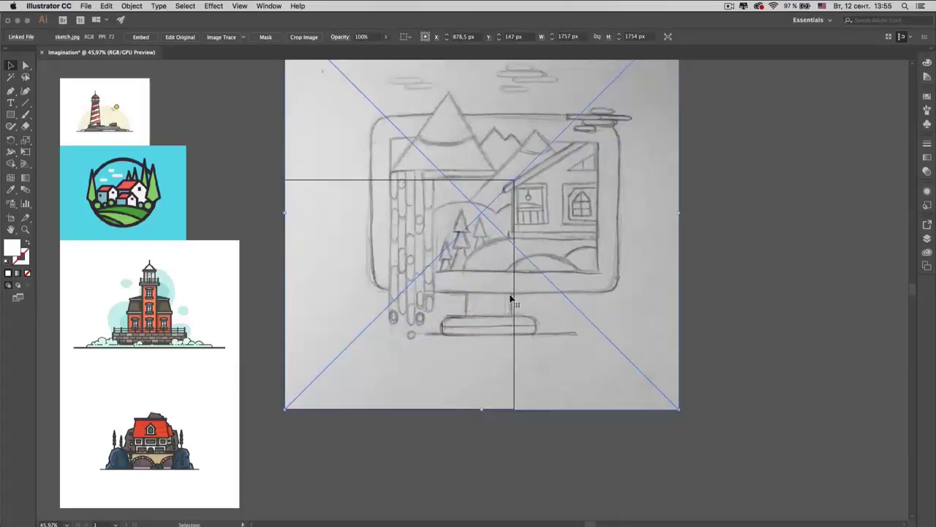
- Scale the pencil sketch down by its corner handle to fit the 1024 px artboard
scroll(512, 300, right, 5)
scroll(512, 300, up, 2)
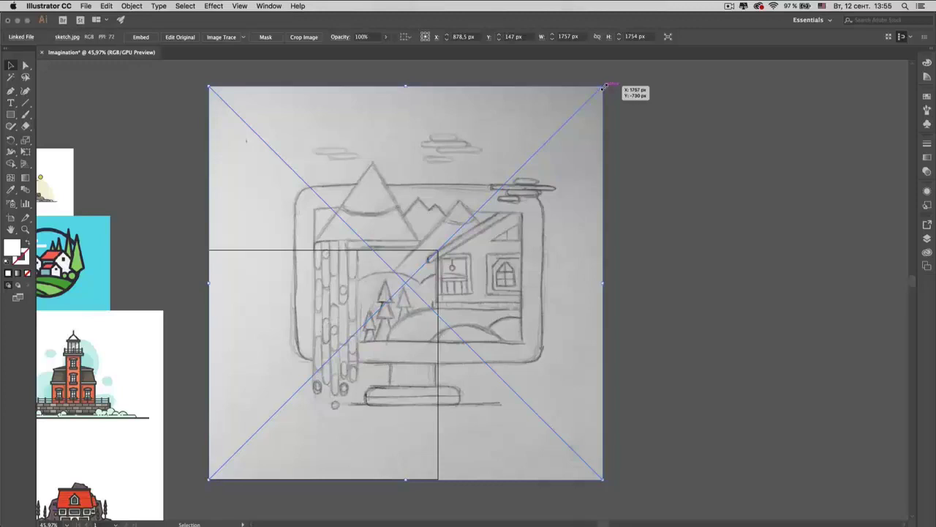
drag(603, 86, 439, 246)
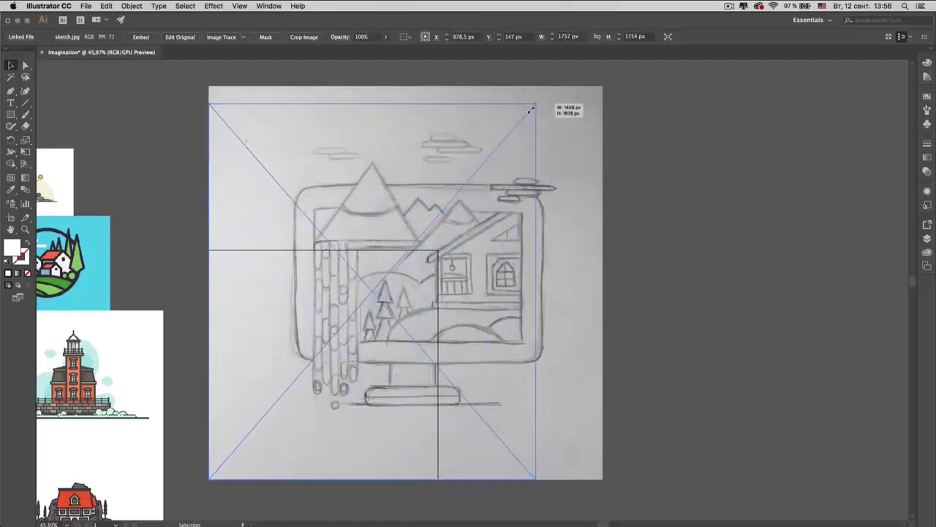
mouse_move(439, 247)
mouse_down()
mouse_move(476, 176)
mouse_move(469, 219)
mouse_move(438, 234)
mouse_up()
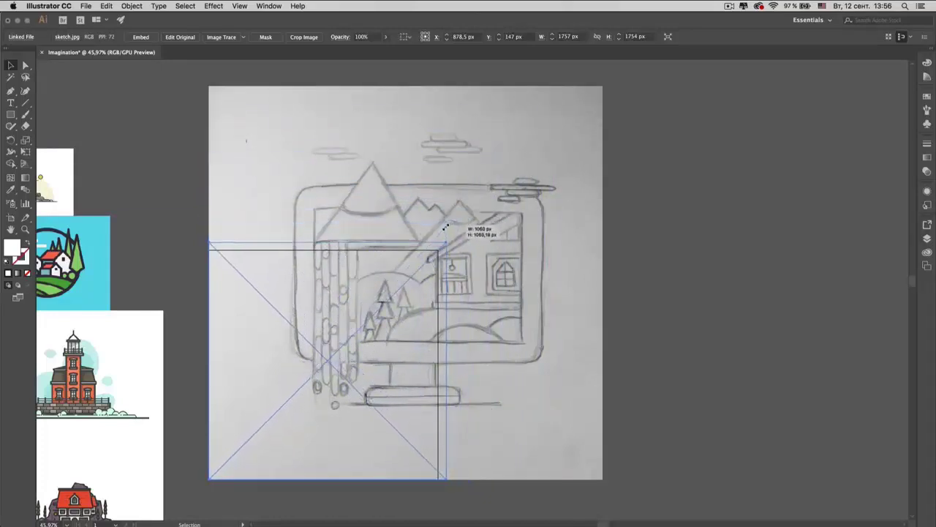
drag(439, 235, 437, 232)
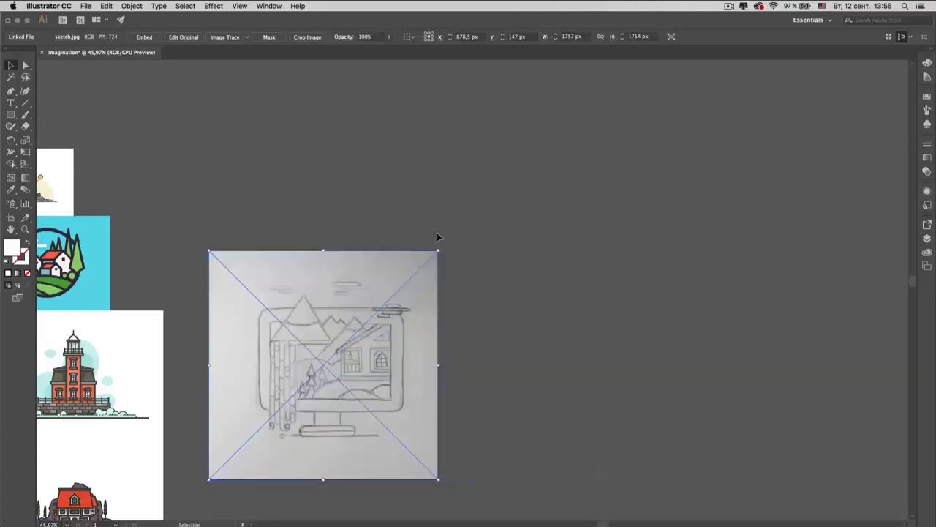
click(497, 310)
scroll(497, 310, left, 5)
scroll(496, 310, down, 2)
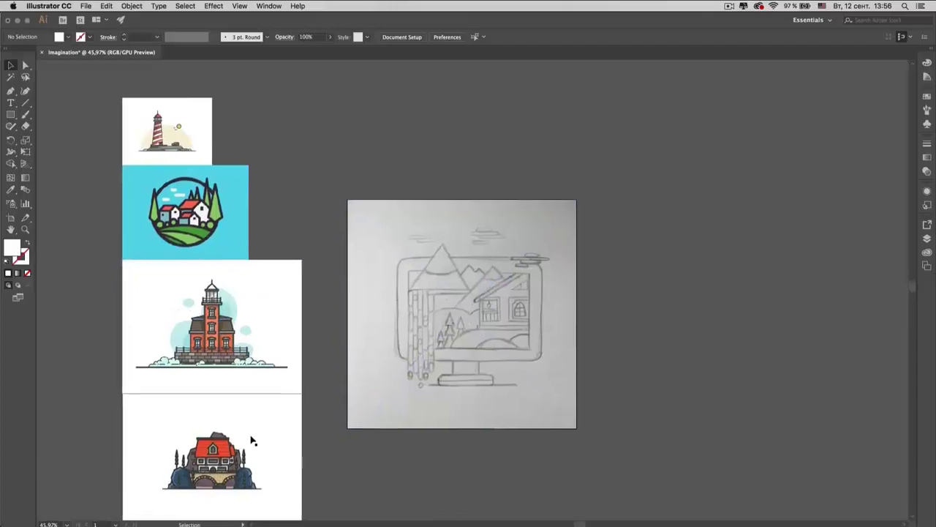
- Select the pencil sketch and expand the right dock to show Color, Swatches, Gradient, Graphic Styles, Artboards
scroll(252, 436, down, 3)
scroll(252, 436, left, 1)
click(480, 372)
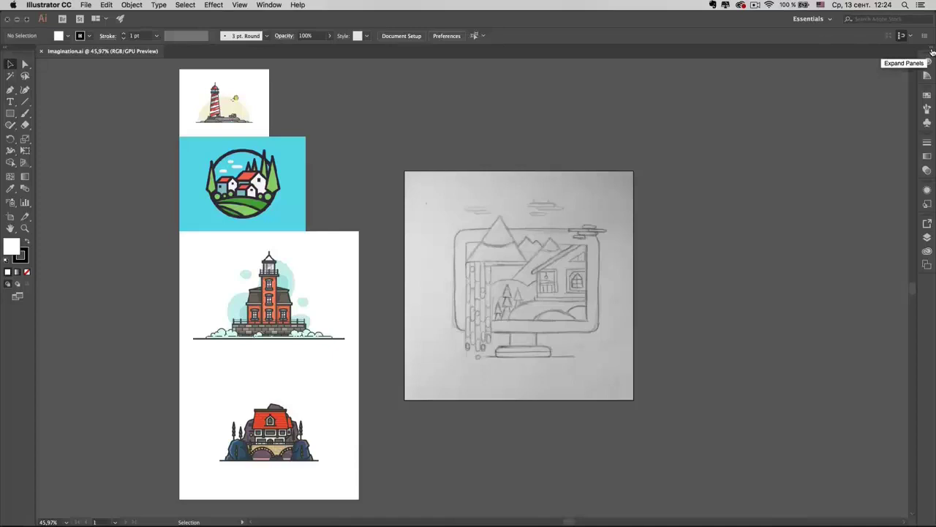
click(932, 51)
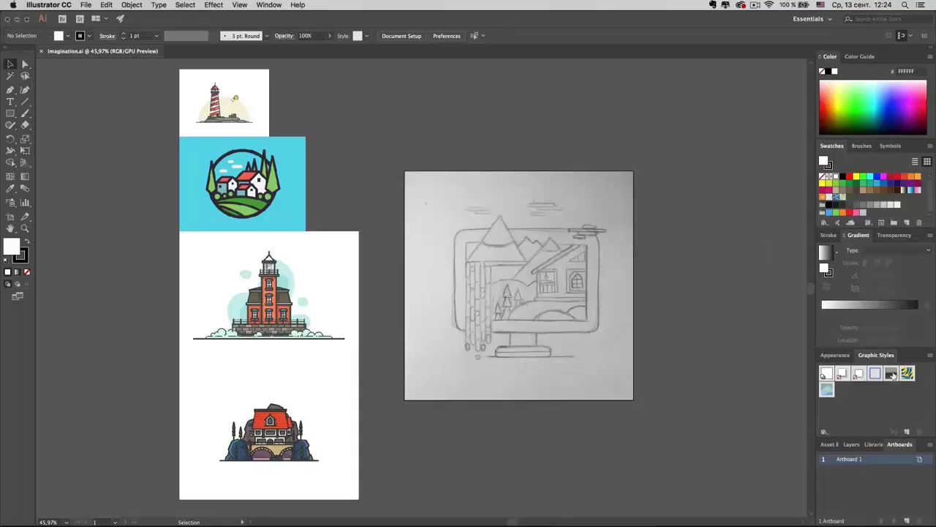
- Collapse the dock to icons and show the Layers panel floating, listing Layer 1
click(853, 445)
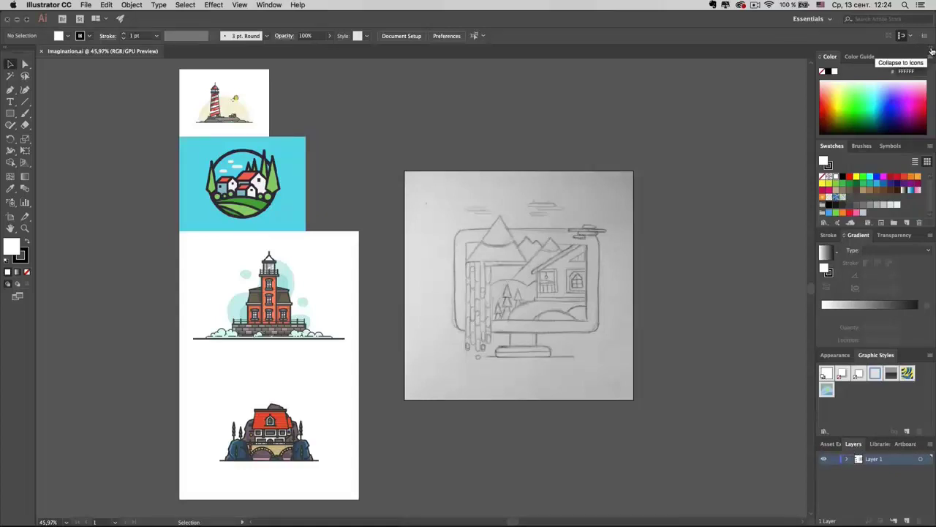
click(932, 51)
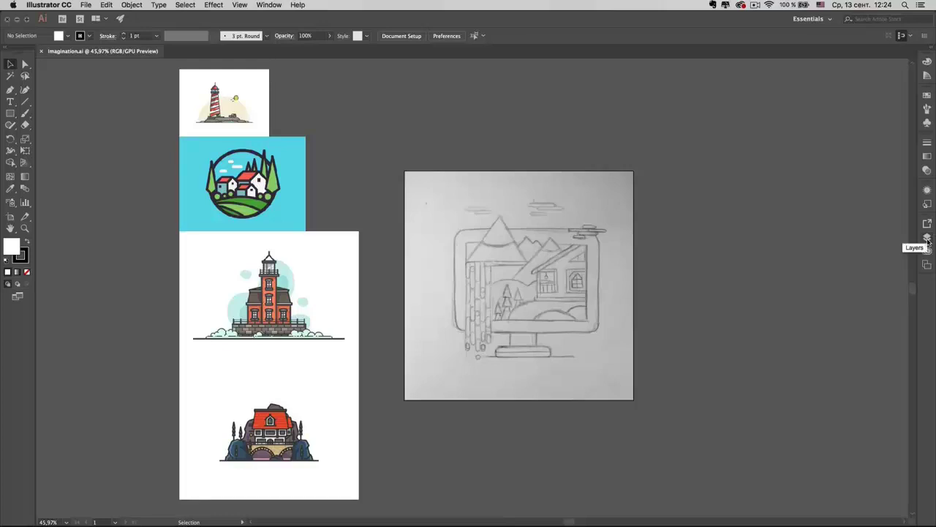
click(928, 241)
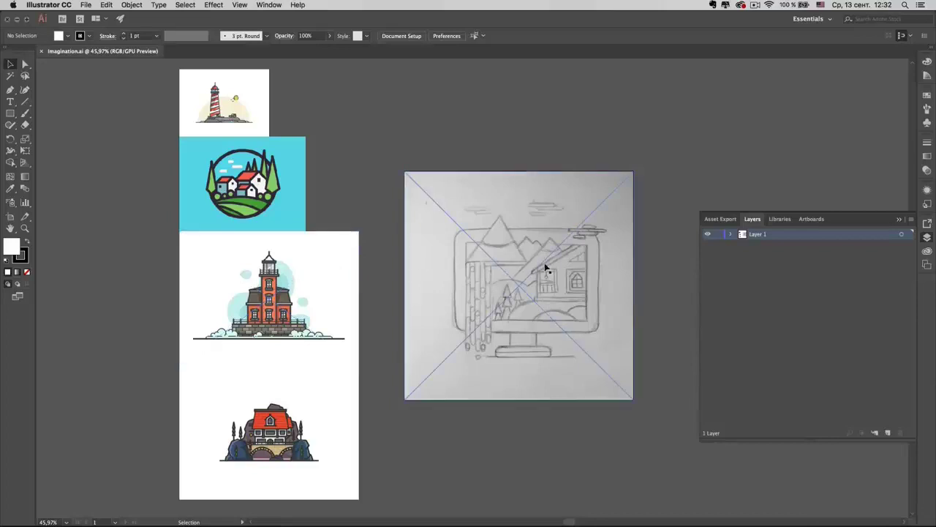
- Expand Layer 1 to list its five items and align the pencil sketch with the artboard
click(732, 234)
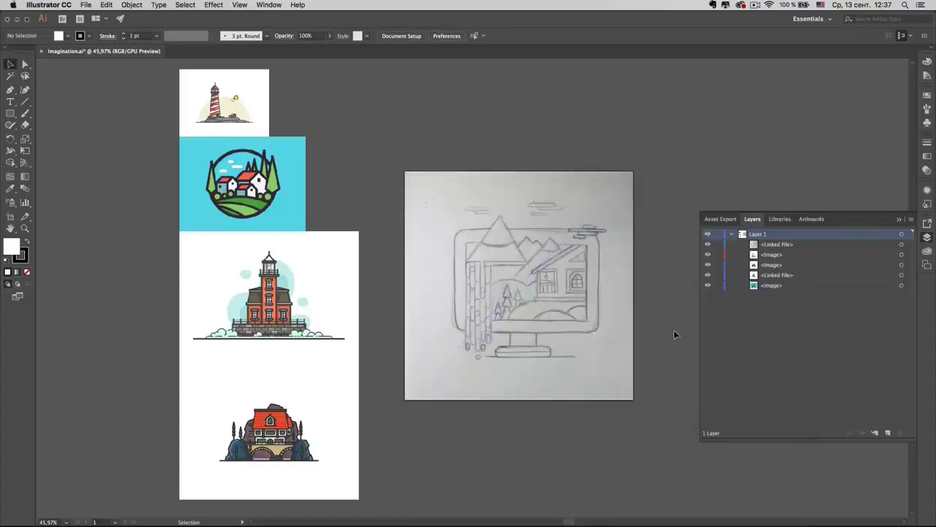
click(568, 298)
drag(567, 294, 581, 278)
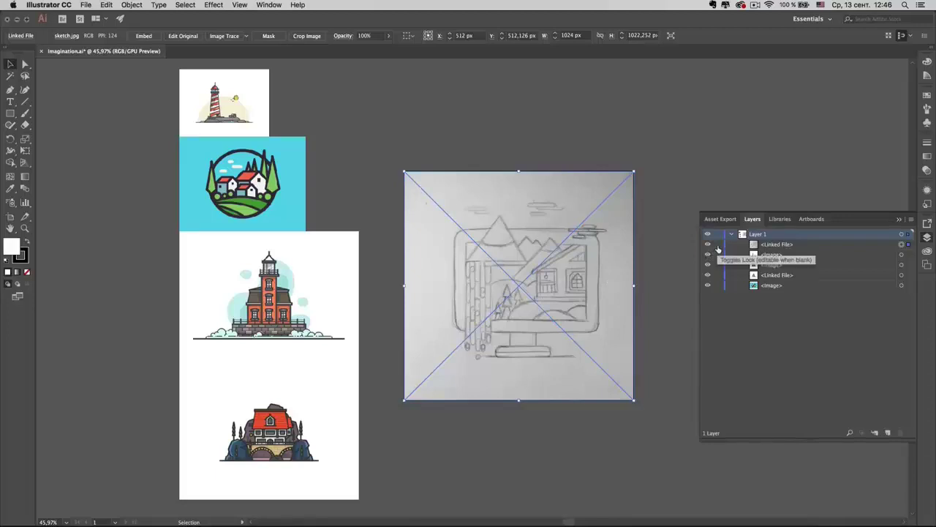
- Lock the pencil sketch's <Linked File> row, then test locking and unlocking Layer 1
click(717, 246)
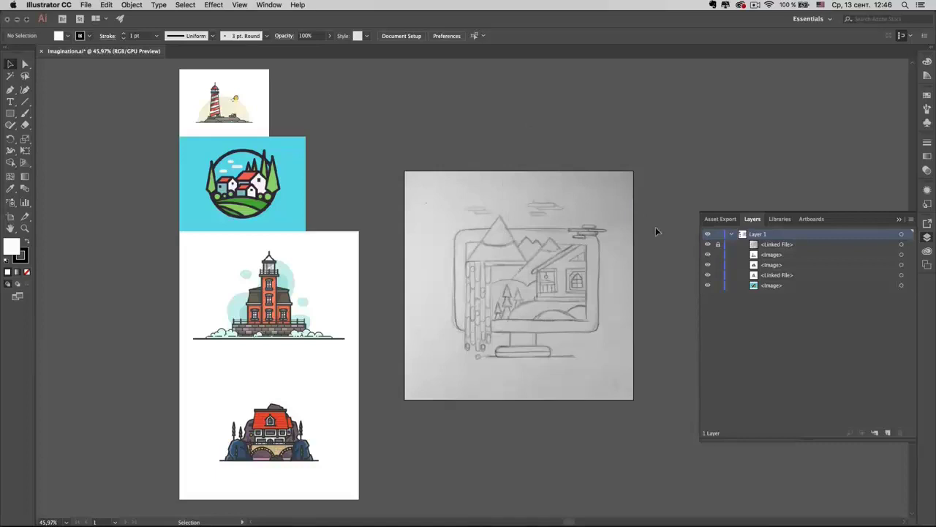
click(732, 235)
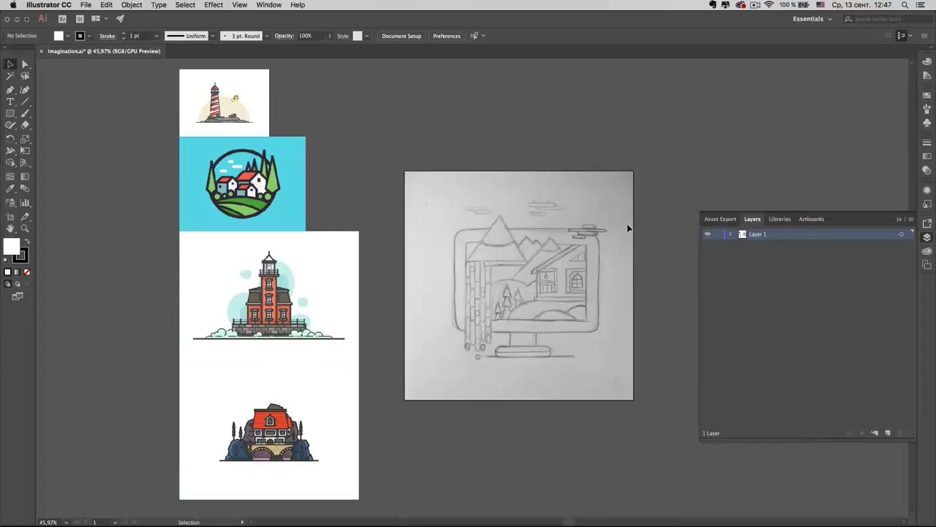
click(731, 235)
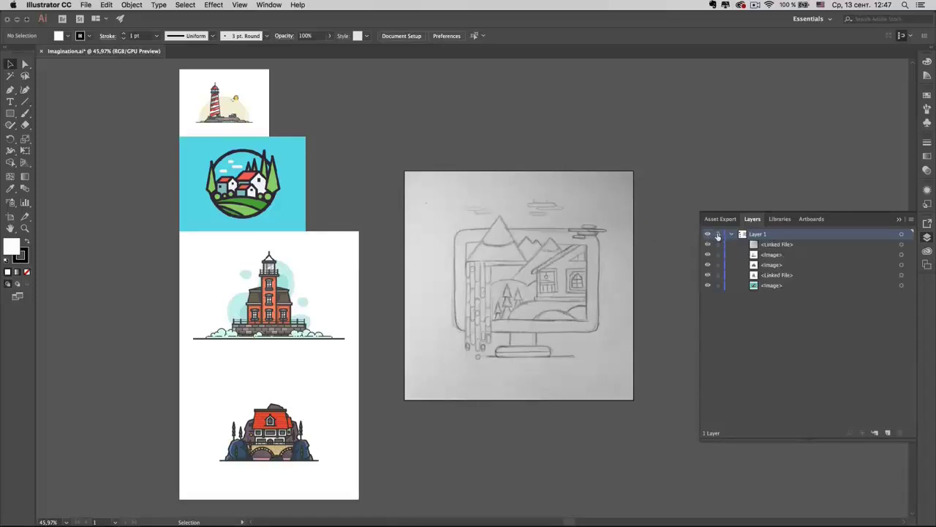
click(718, 234)
click(718, 235)
- Rename Layer 1 to 'sketch'
double_click(757, 234)
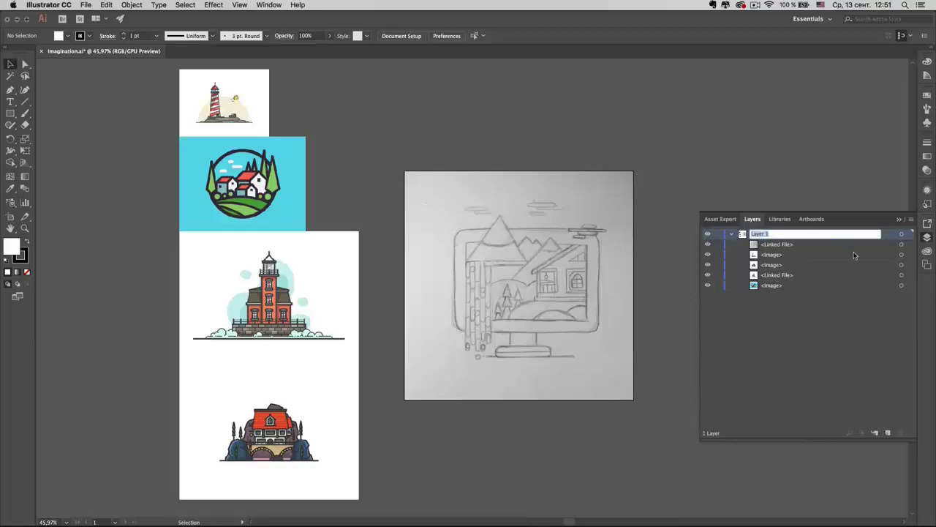
text(sketc)
text(h)
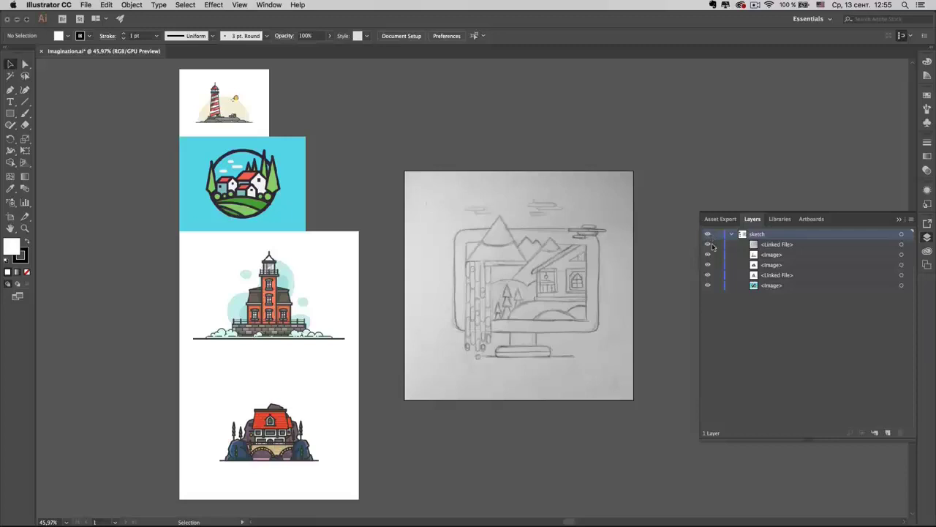
- Test visibility of the sketch and lighthouse reference, then lock and collapse the sketch layer
click(709, 245)
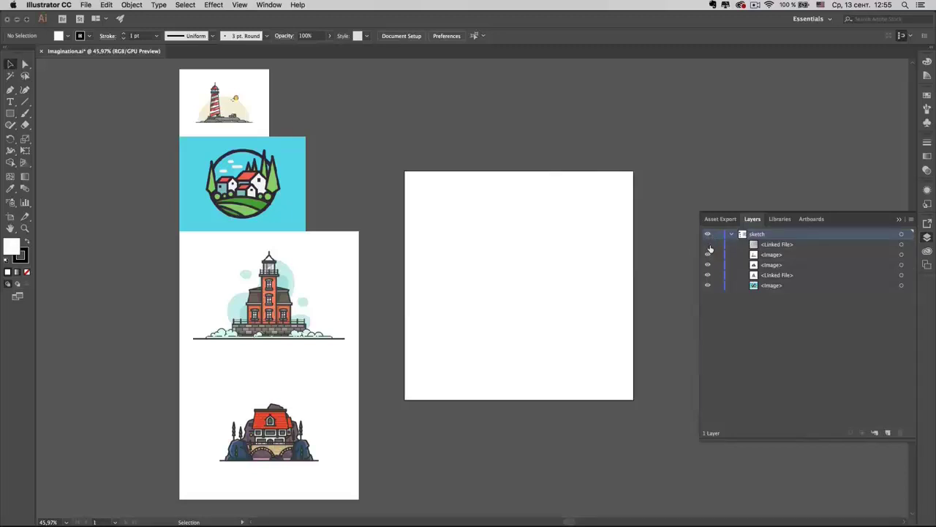
click(708, 245)
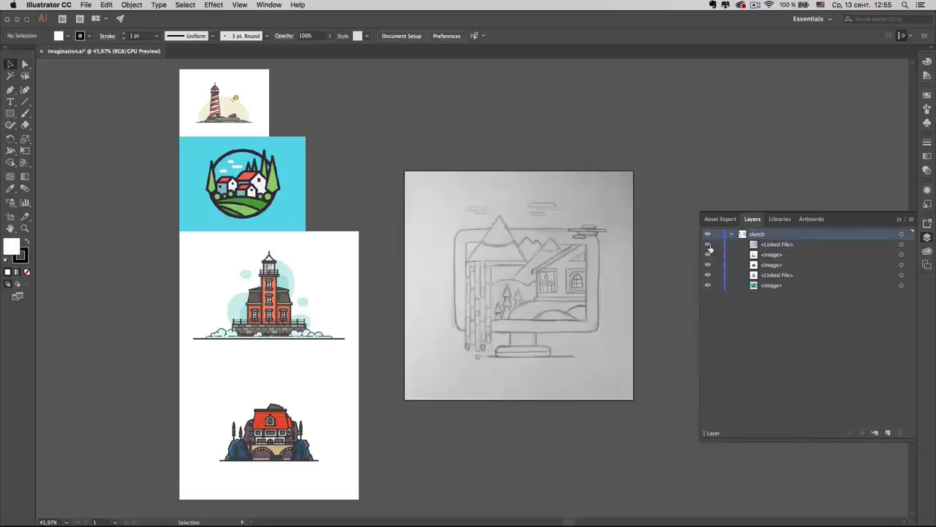
click(707, 235)
click(708, 235)
click(708, 245)
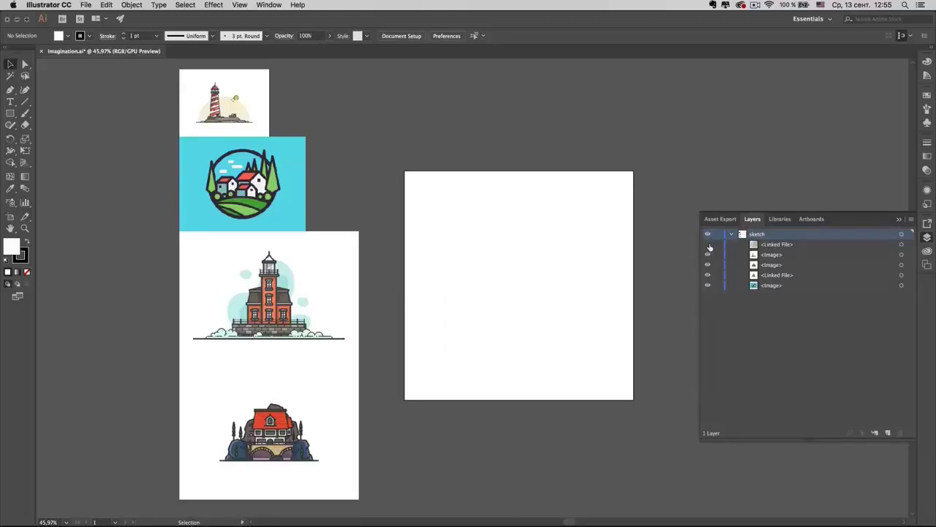
click(709, 245)
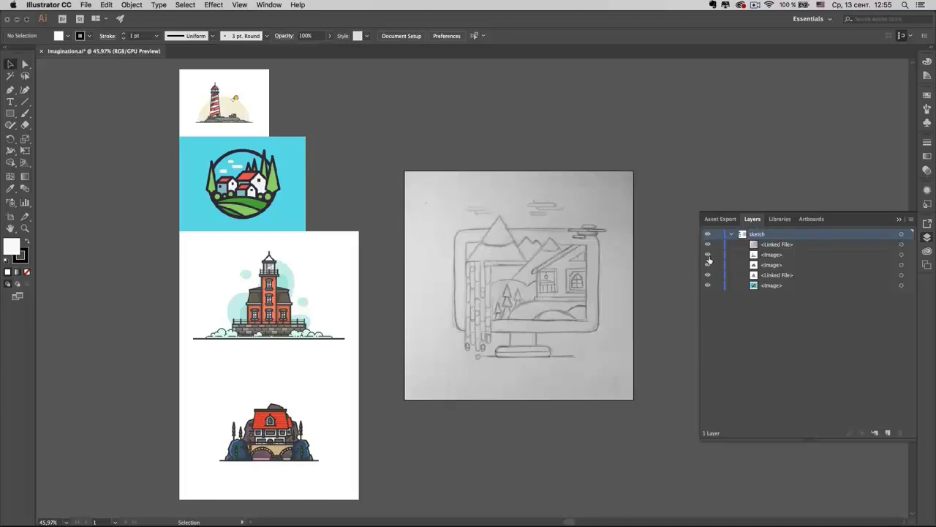
click(708, 256)
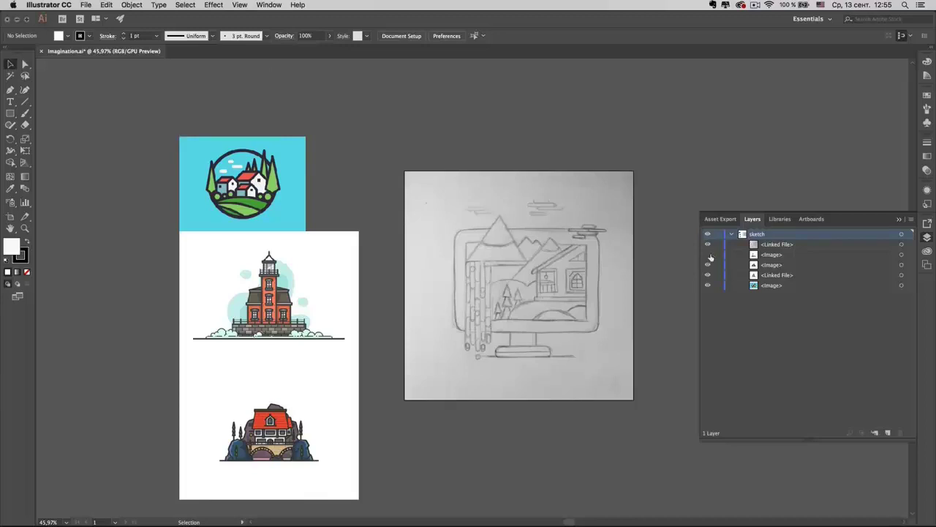
click(708, 255)
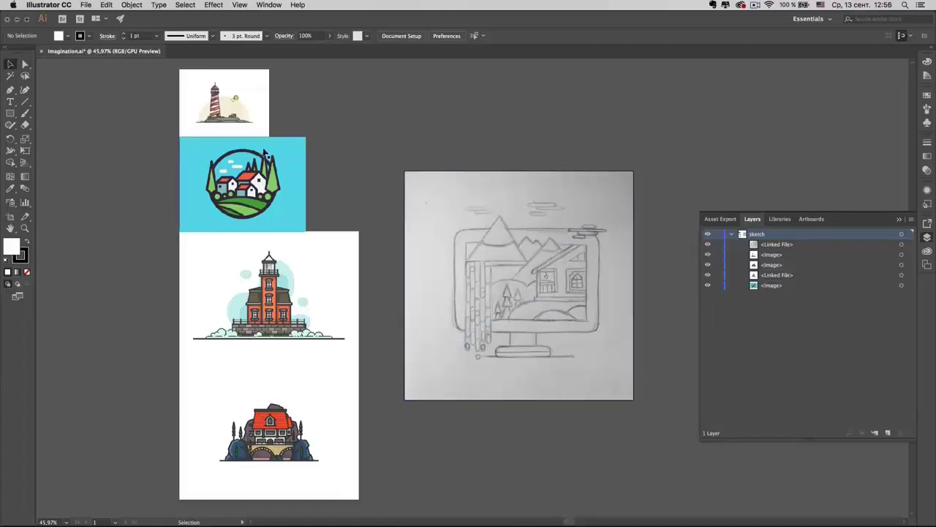
click(718, 235)
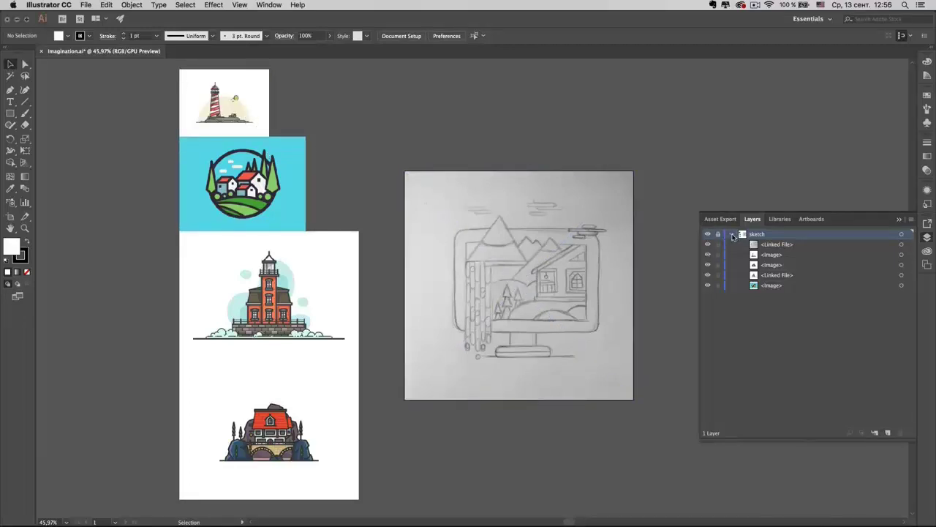
click(731, 234)
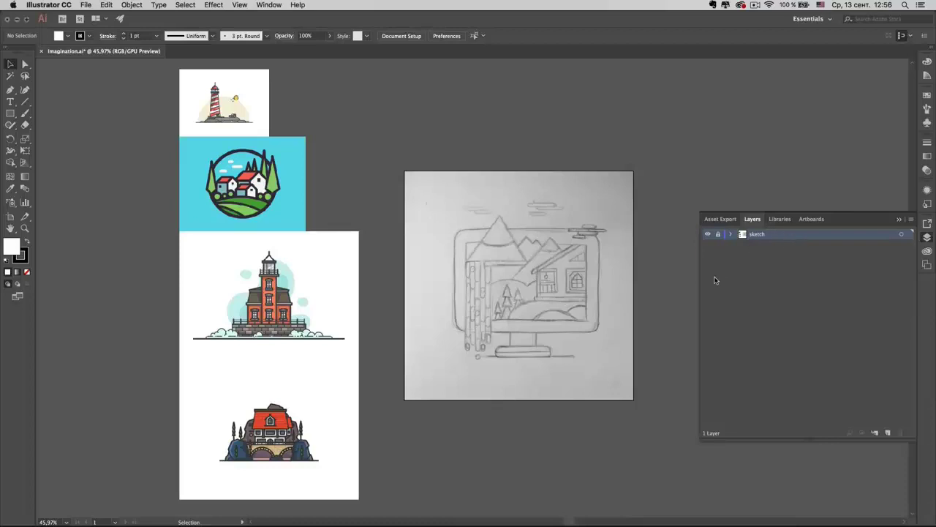
- Create Layer 2 above the sketch layer and rename it 'rectangles'
click(889, 435)
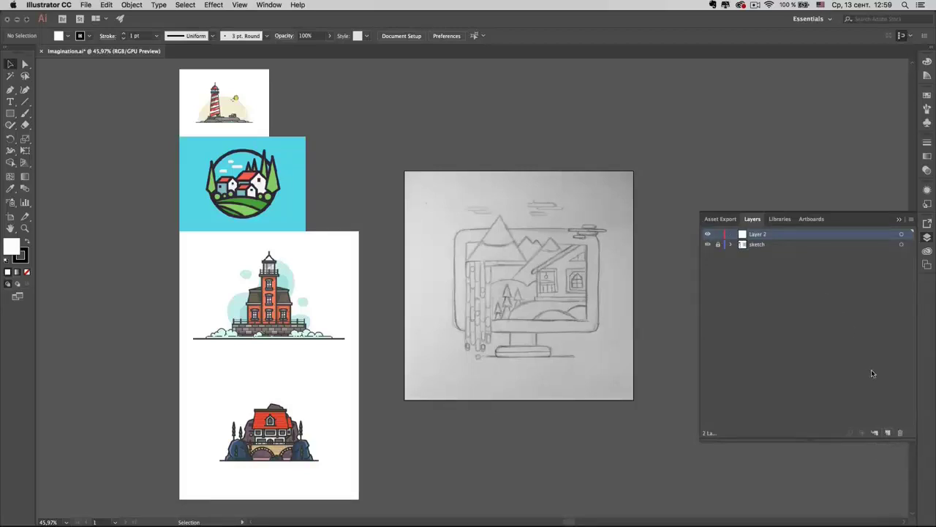
double_click(758, 234)
text(r)
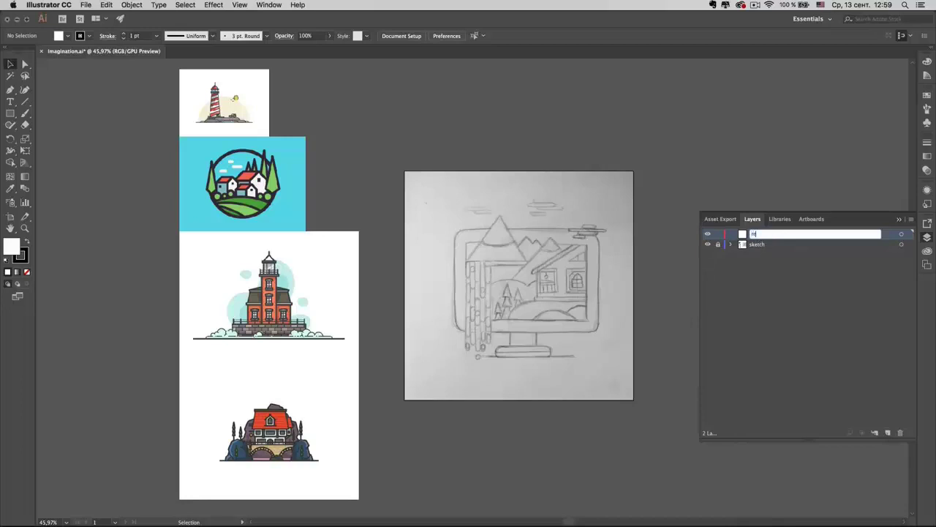
text(ectangles)
click(649, 193)
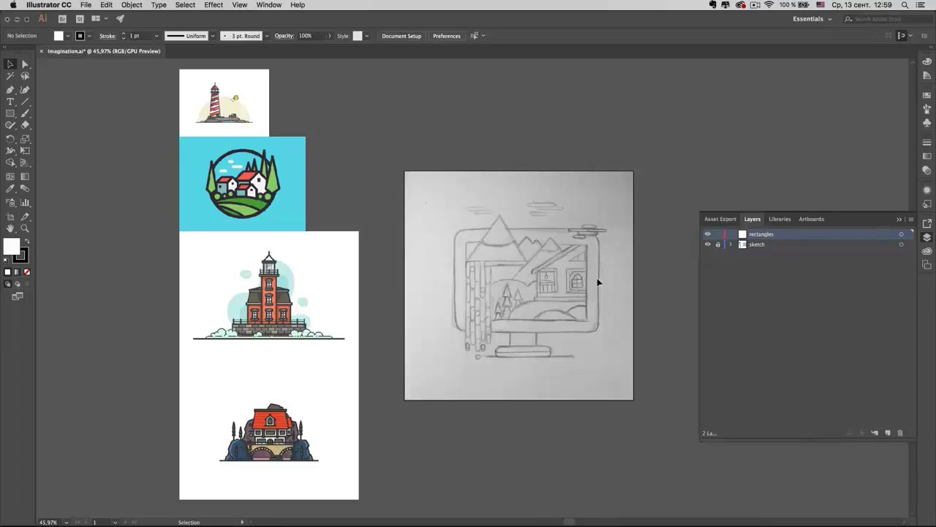
- Zoom in on the monitor sketch and switch to the Rectangle Tool (M)
scroll(571, 322, up, 3)
scroll(571, 322, up, 3)
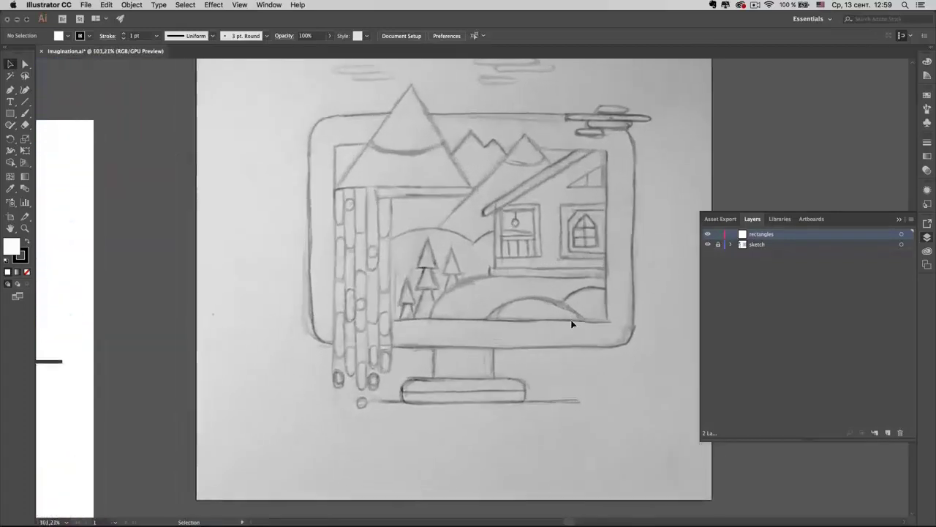
scroll(585, 337, up, 2)
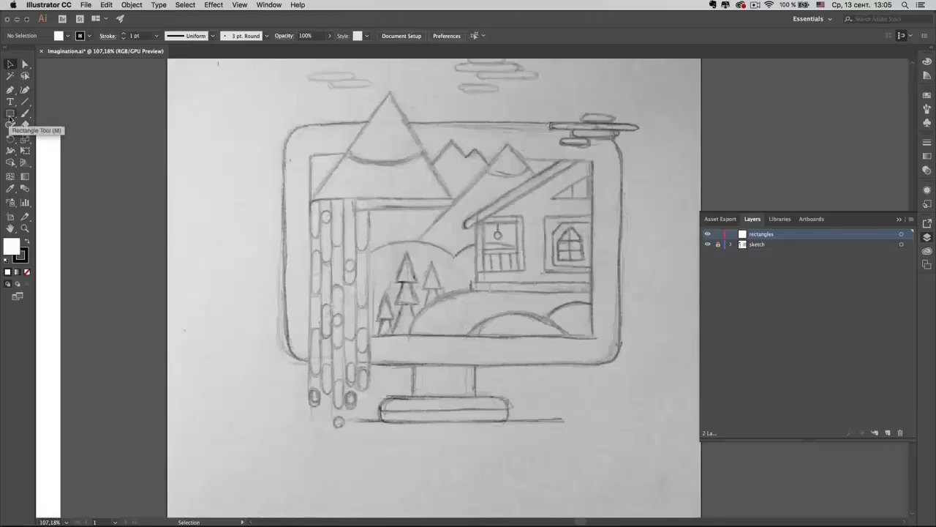
click(10, 115)
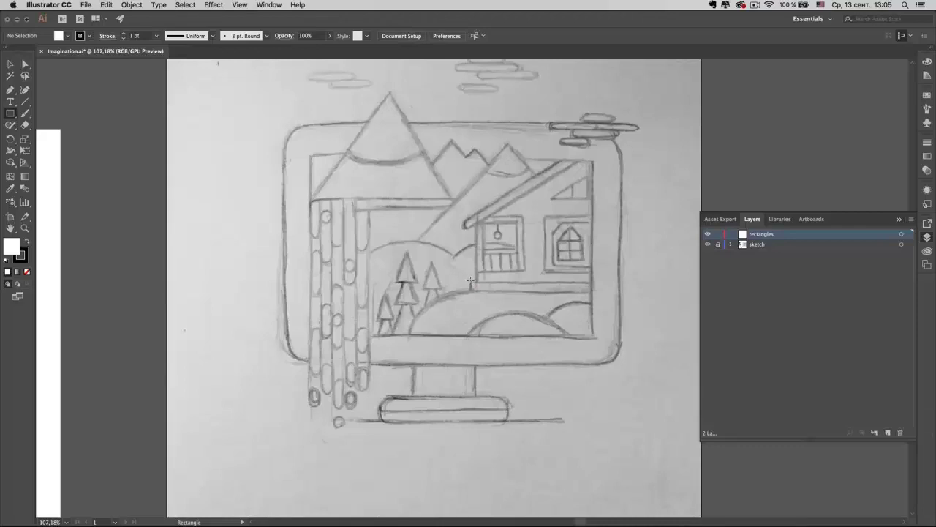
- Draw a white 233 × 23 px bar along the house's base and start the left post
drag(470, 282, 593, 290)
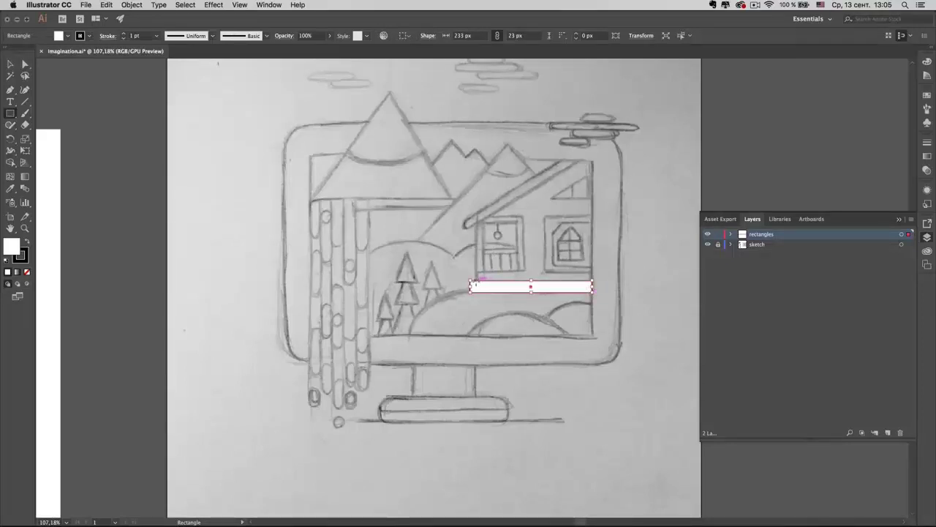
drag(476, 281, 482, 215)
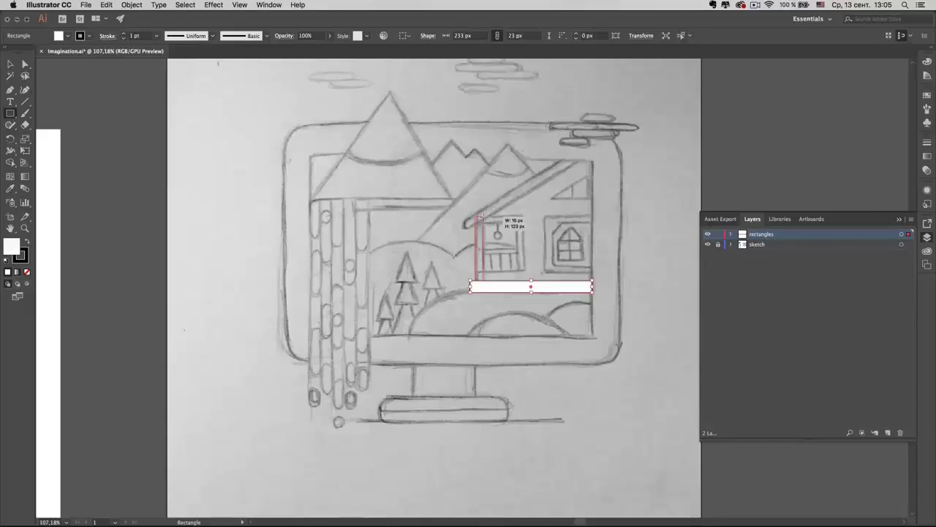
- Adjust the left post to a 15 × 120 px upright on the base bar
drag(482, 215, 483, 216)
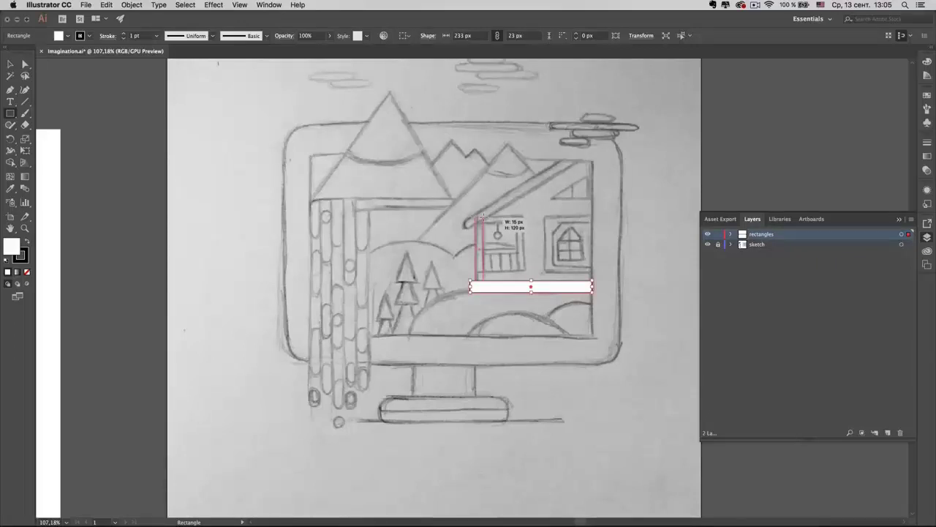
drag(483, 216, 484, 218)
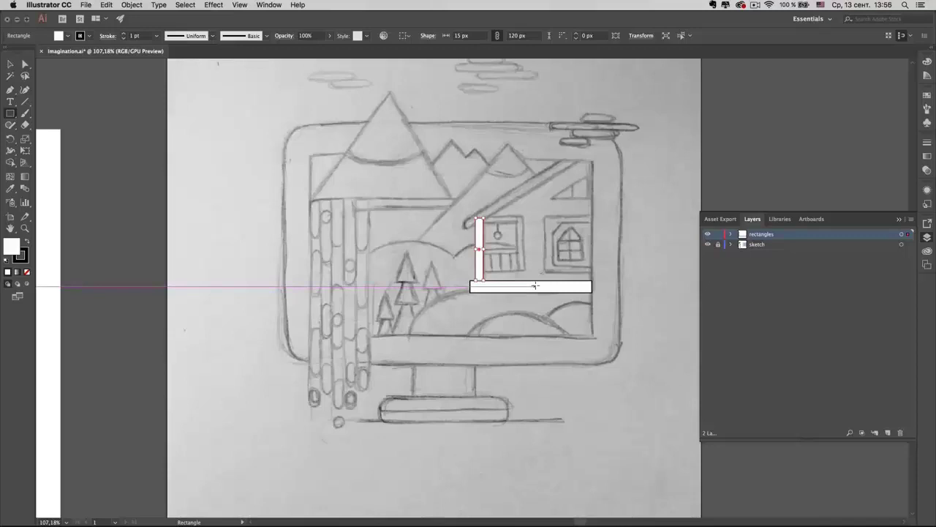
- Zoom in and draw a 15 × 103 px post on the porch window's right side
scroll(534, 285, up, 2)
scroll(535, 285, up, 3)
scroll(532, 278, up, 3)
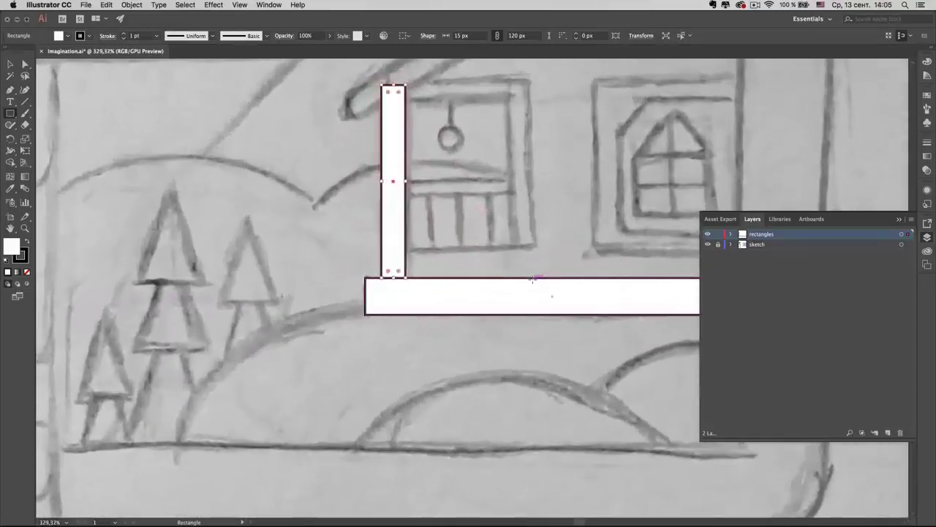
scroll(533, 279, up, 3)
scroll(527, 220, up, 2)
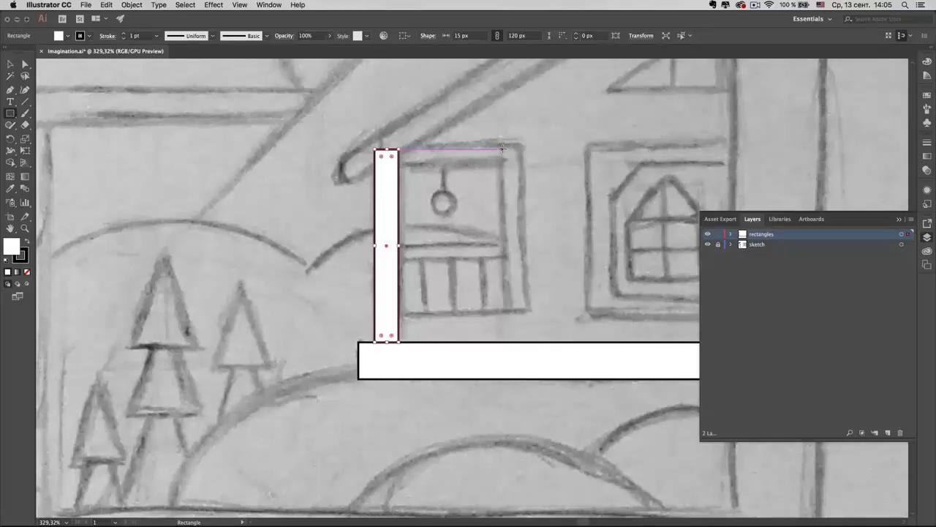
drag(502, 149, 528, 314)
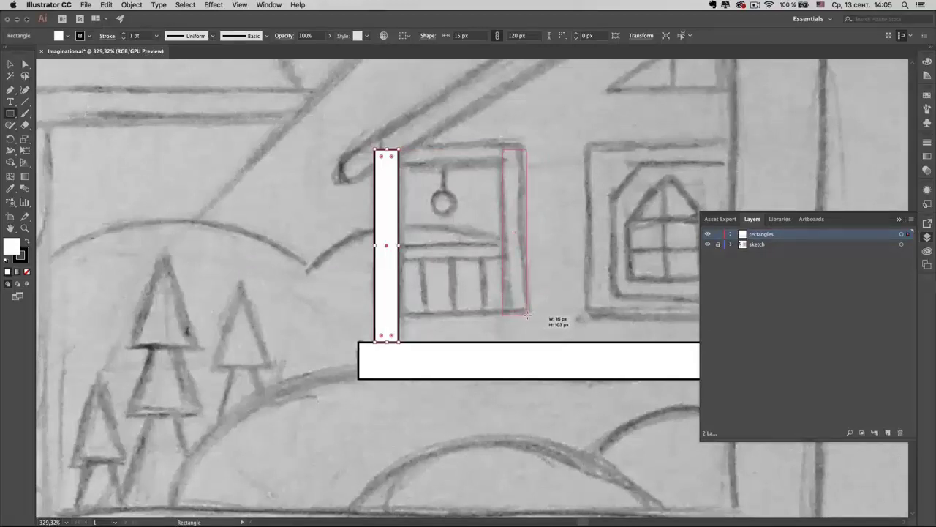
drag(528, 314, 528, 314)
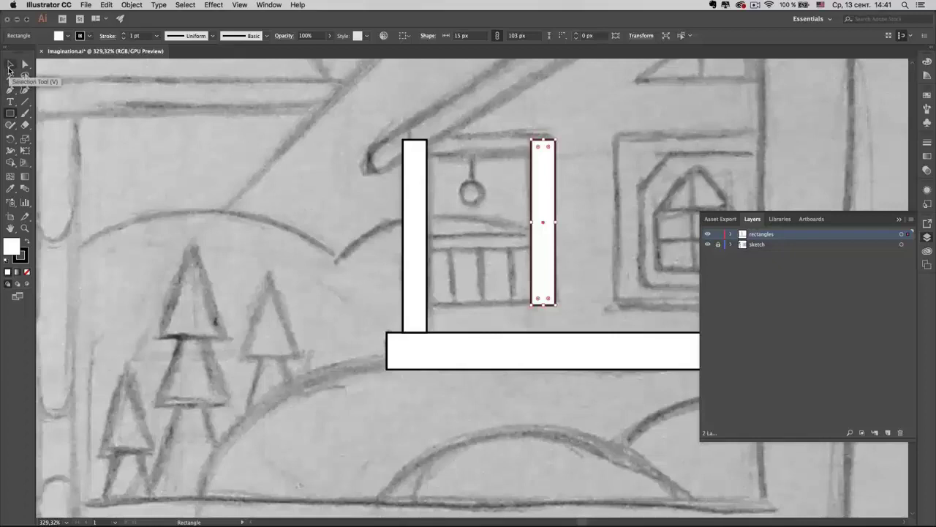
- Select the left post to compare its height with the new shorter post
click(10, 66)
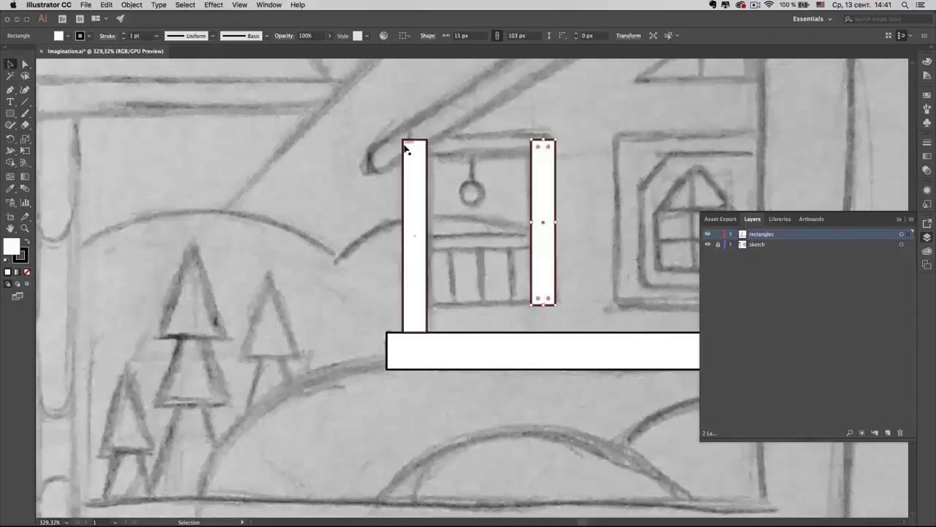
click(422, 176)
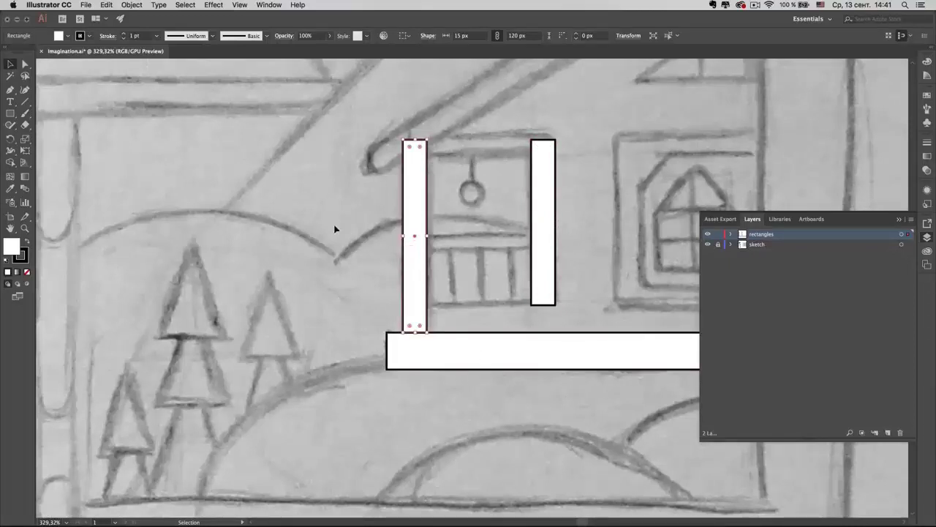
click(278, 161)
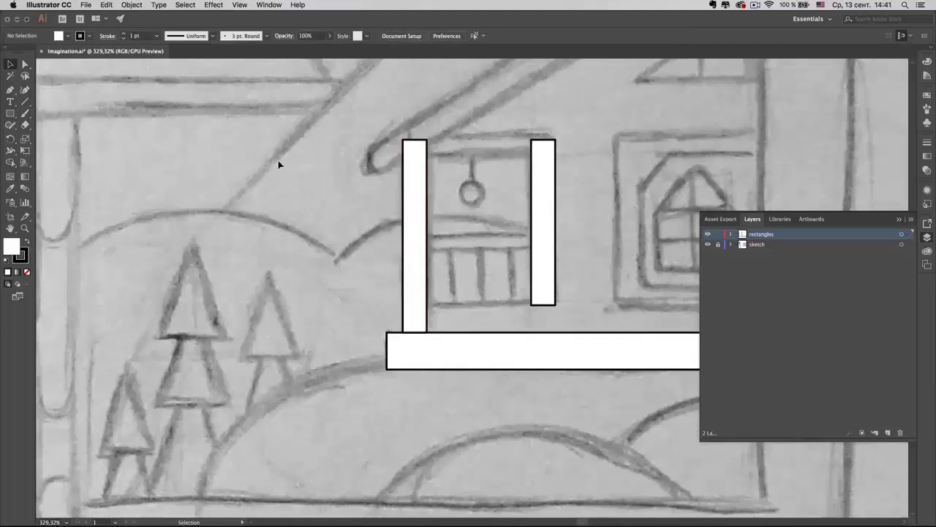
click(10, 114)
- Draw a 95 px top crossbar and a 9 px middle crossbar, undoing the extra bottom rectangle
drag(556, 138, 403, 164)
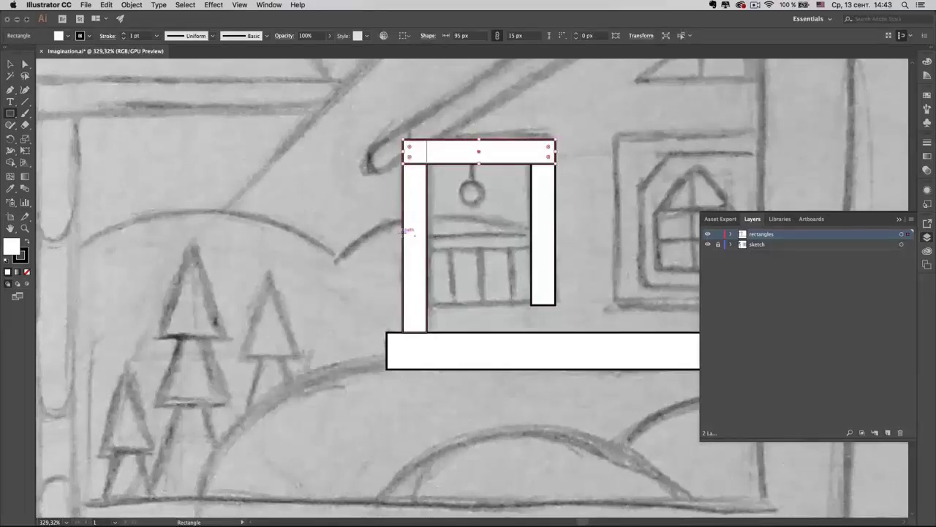
drag(404, 232, 556, 246)
drag(406, 300, 556, 332)
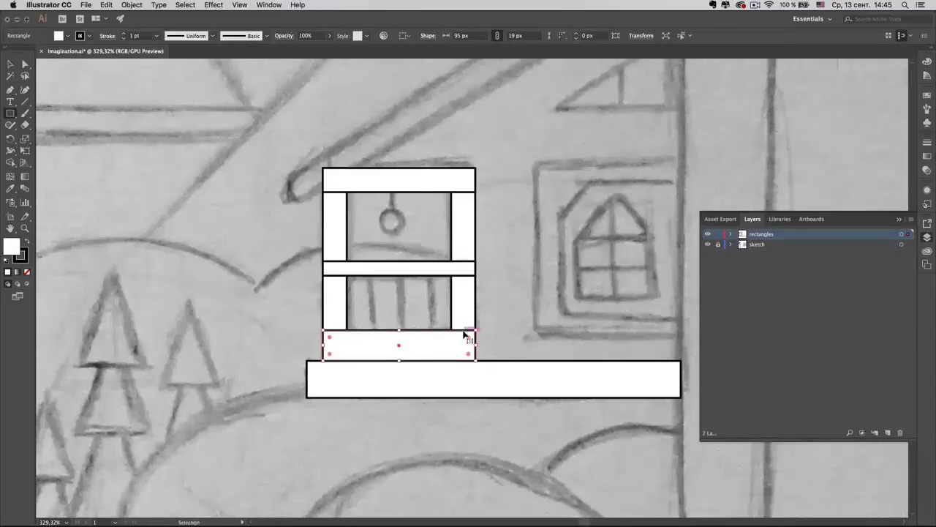
key(super+z)
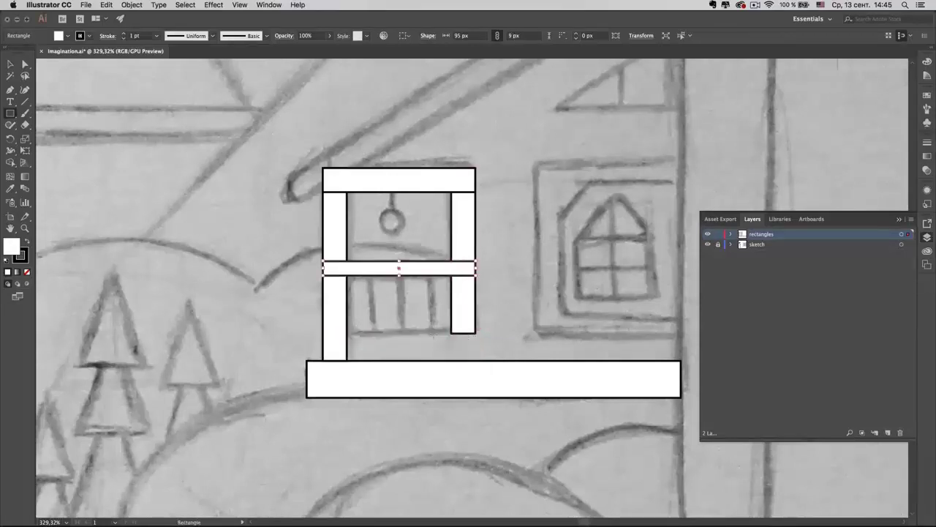
- Draw a 95 × 20 px block under the posts and a 91 × 106 px rectangle over the right window
drag(322, 327, 475, 360)
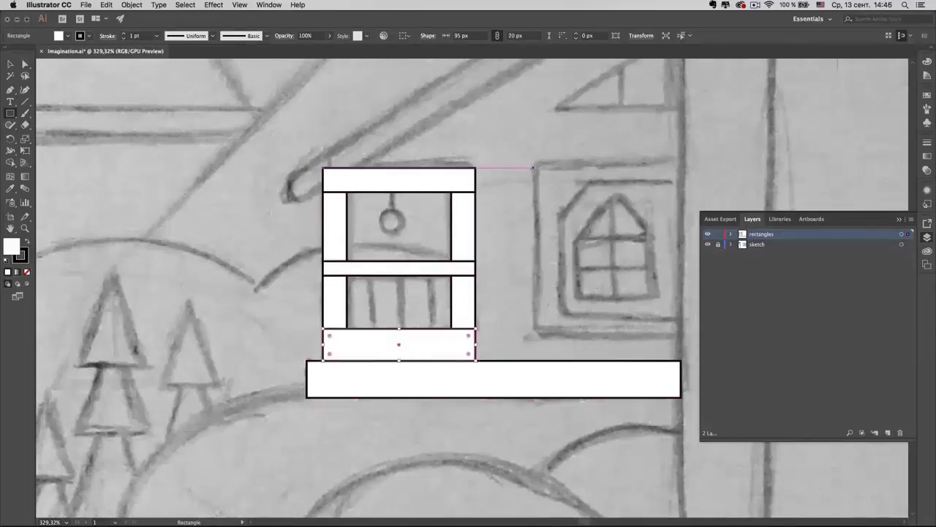
drag(534, 168, 681, 340)
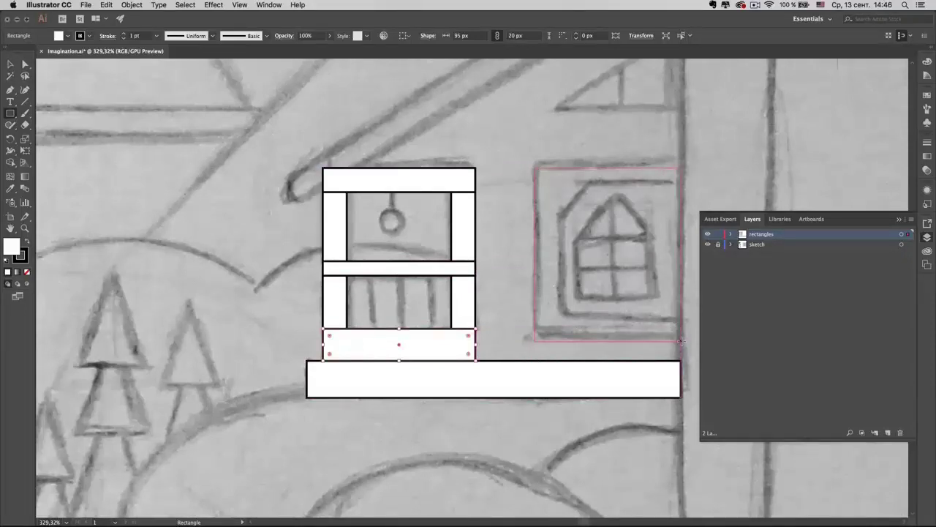
drag(680, 340, 682, 338)
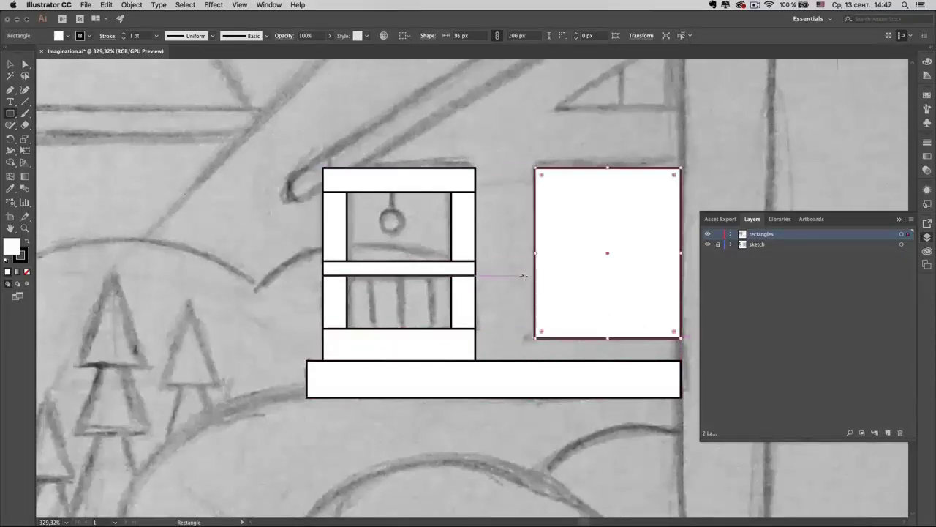
click(10, 63)
click(234, 129)
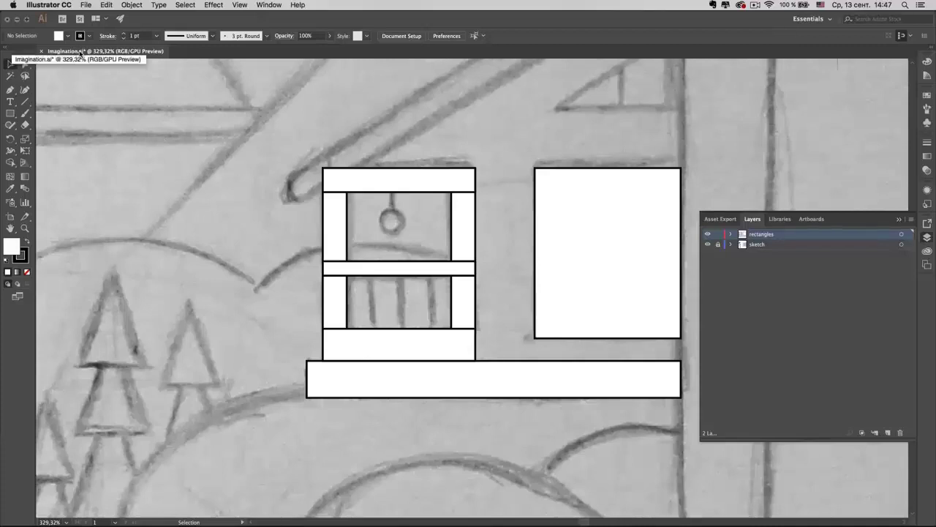
- Zoom in to about 148% on the house rectangles traced over the monitor sketch
key(a)
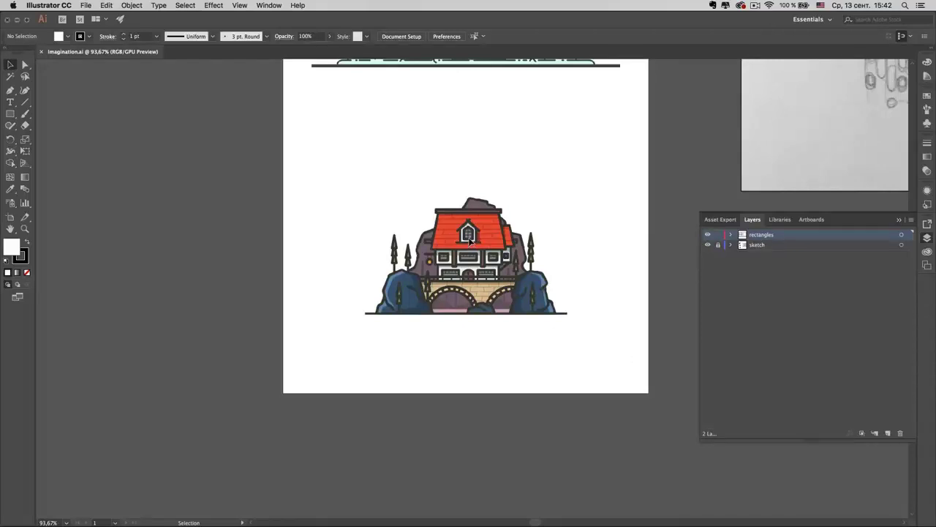
scroll(452, 238, up, 3)
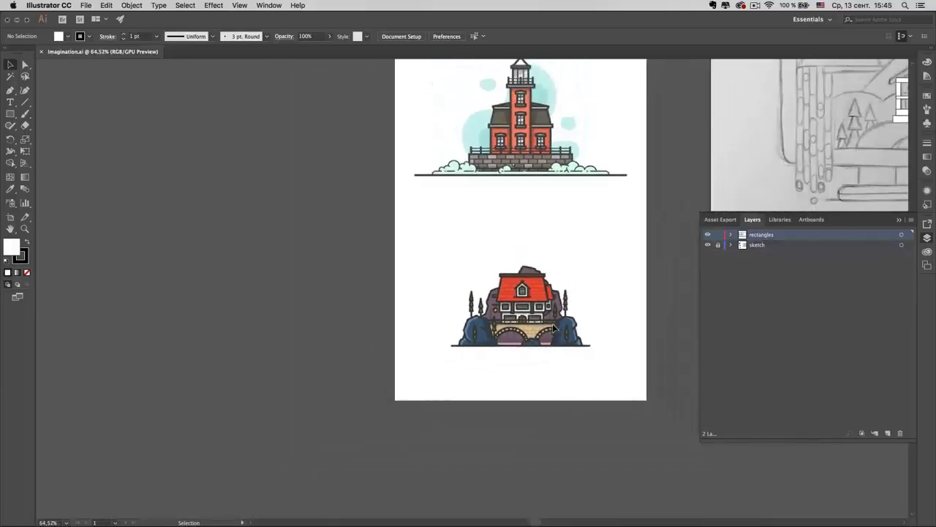
scroll(552, 323, up, 3)
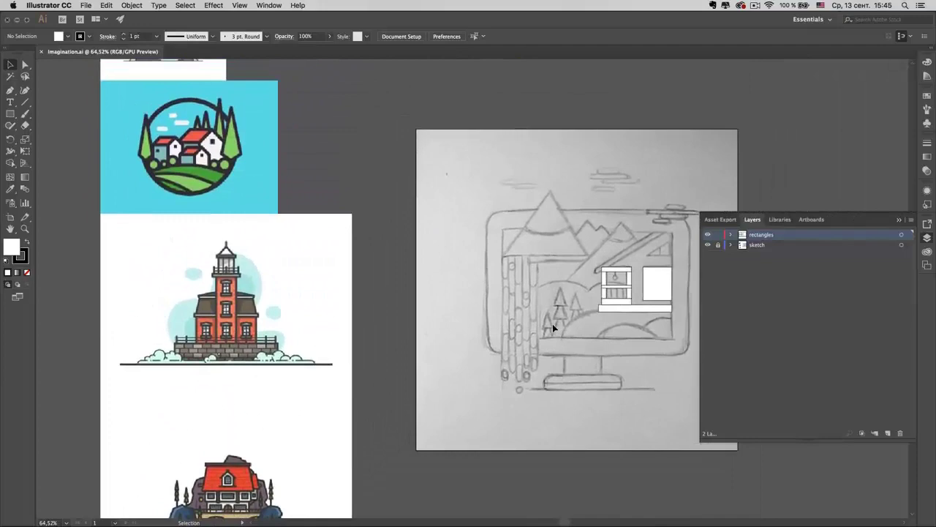
scroll(567, 293, up, 5)
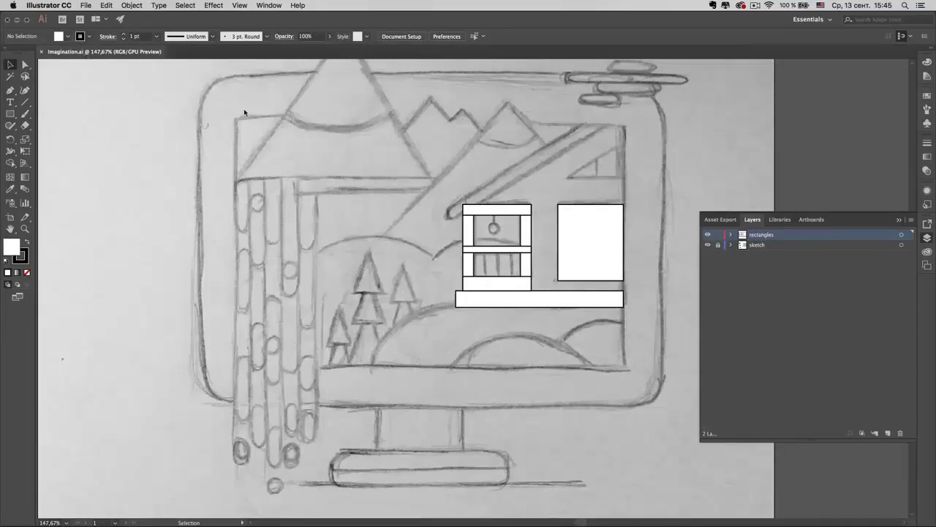
- Select the 233 × 23 px base bar beneath the house frame
click(533, 302)
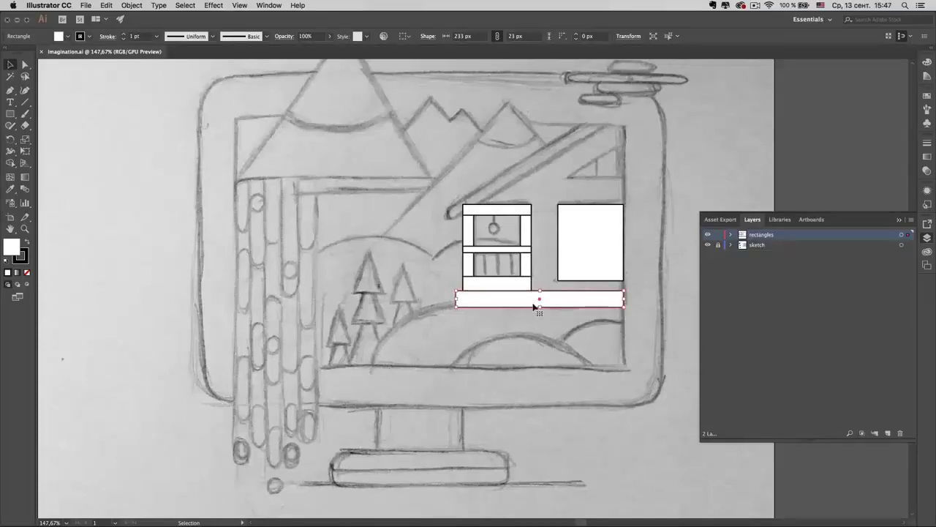
click(411, 316)
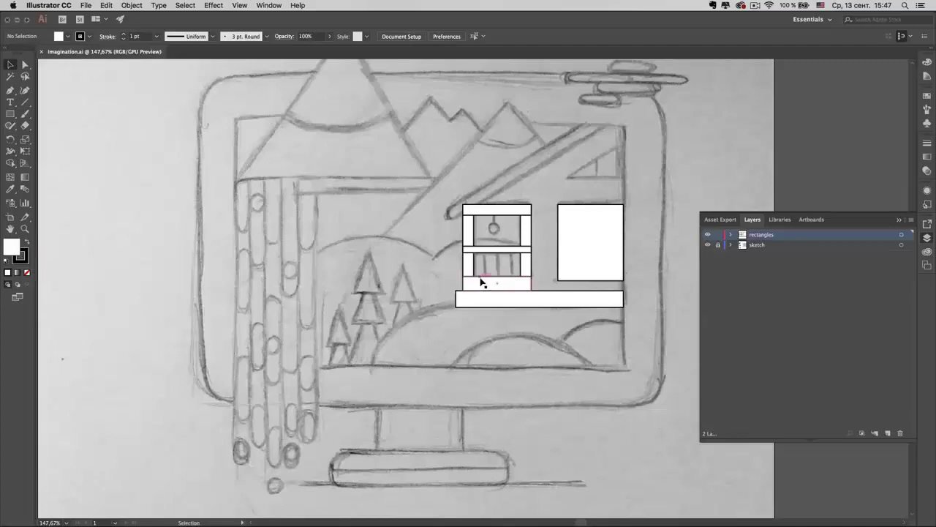
click(518, 299)
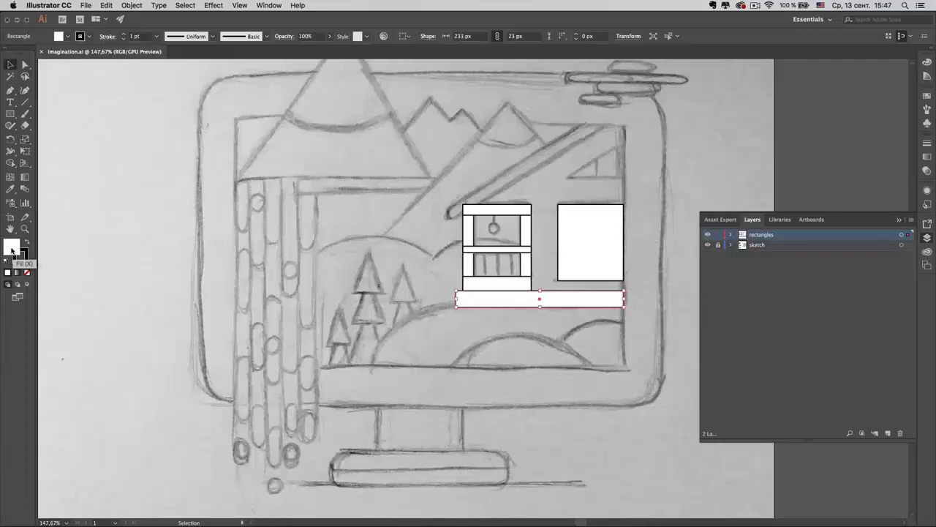
- Try black, pink, red, maroon and dark brown 442012 as the bar's fill in the Color Picker
double_click(13, 250)
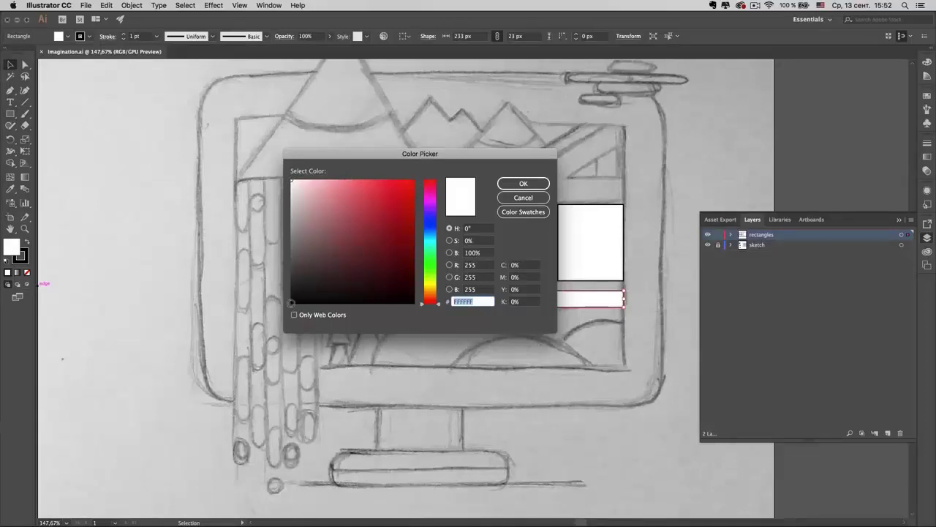
click(292, 302)
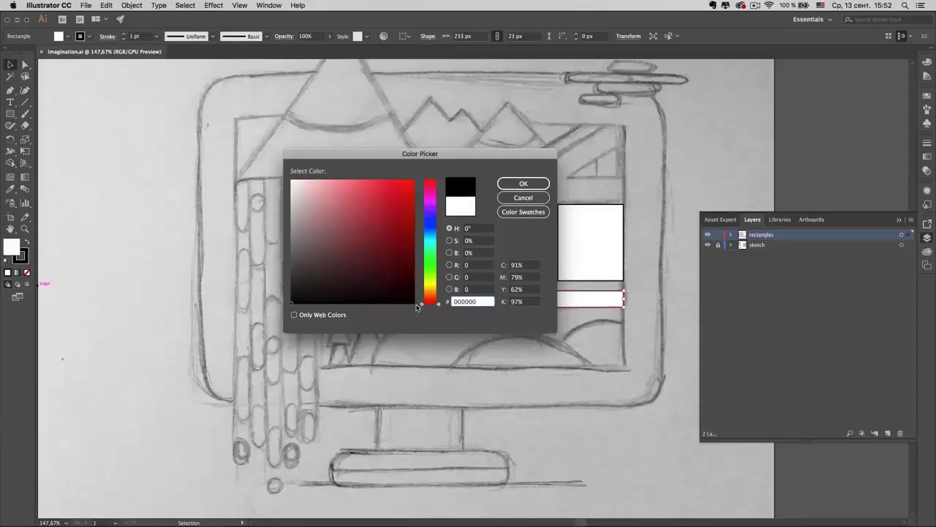
click(292, 182)
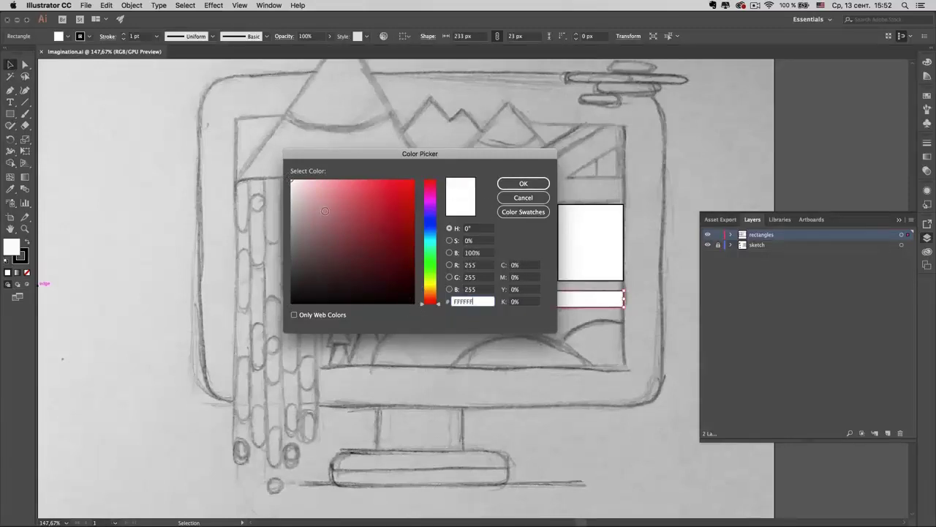
click(359, 213)
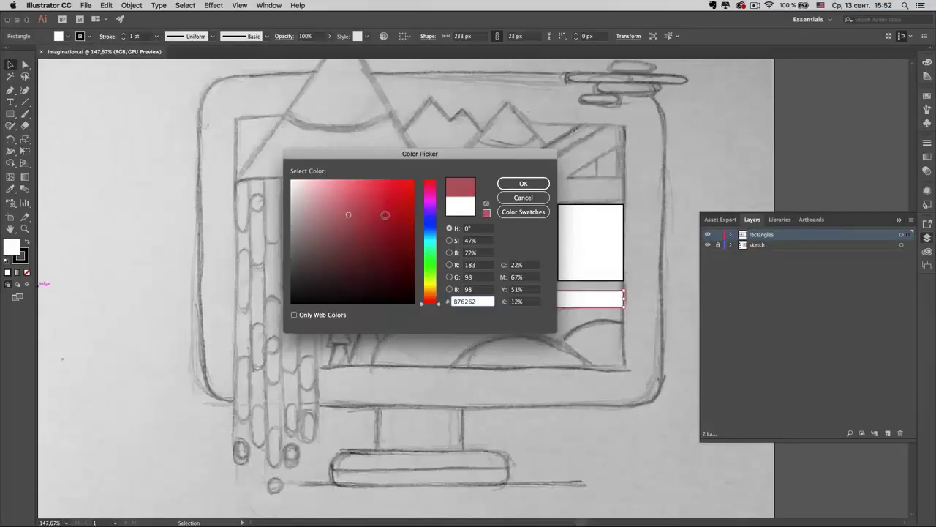
click(385, 215)
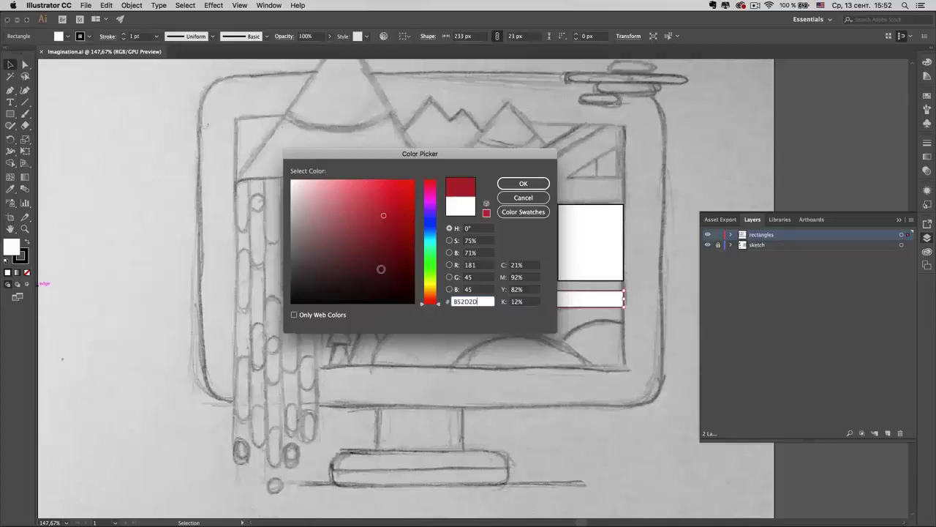
click(383, 269)
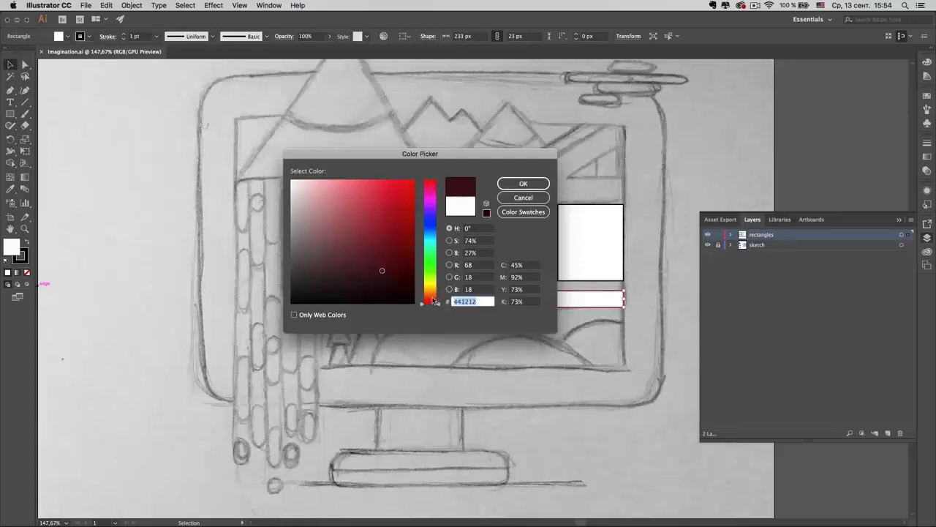
click(433, 300)
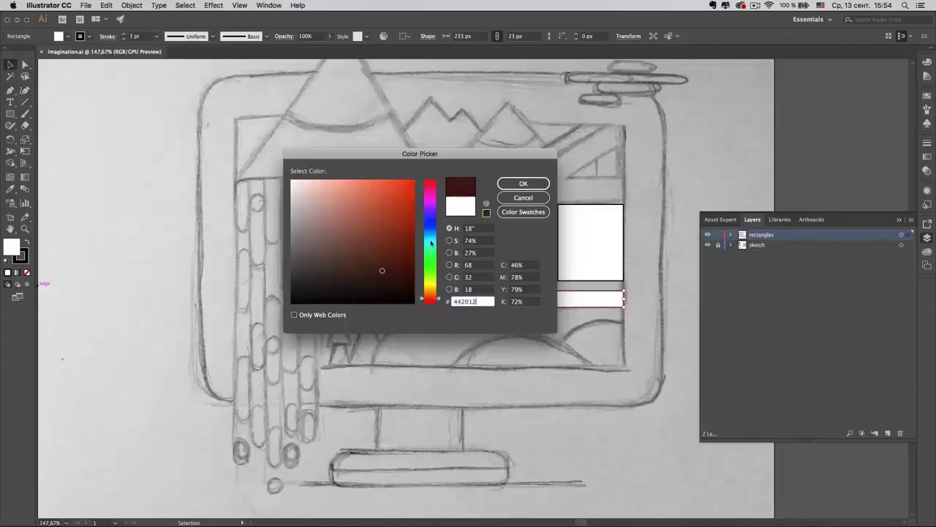
- Sweep the hue through magenta, blue, pale olive and teal shades
click(430, 188)
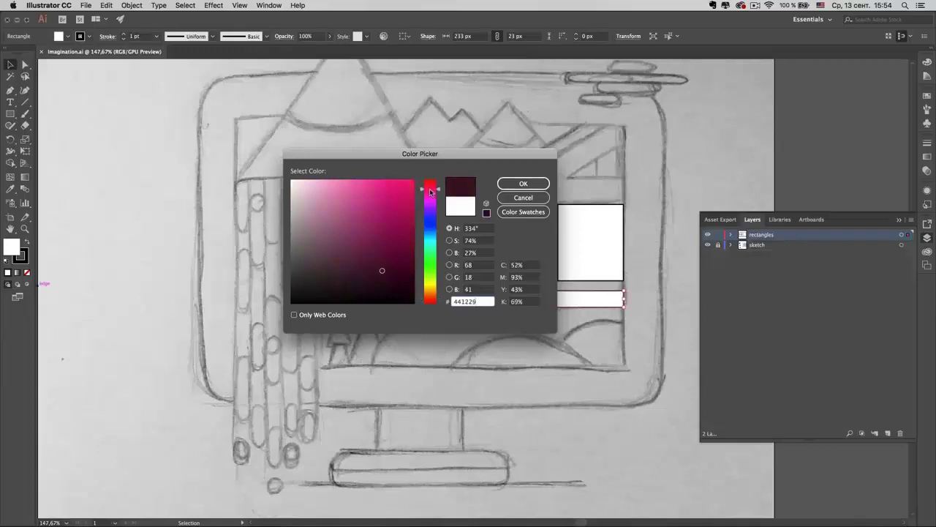
drag(432, 191, 436, 281)
mouse_move(395, 247)
mouse_down()
mouse_move(383, 192)
mouse_move(376, 205)
mouse_move(332, 204)
mouse_up()
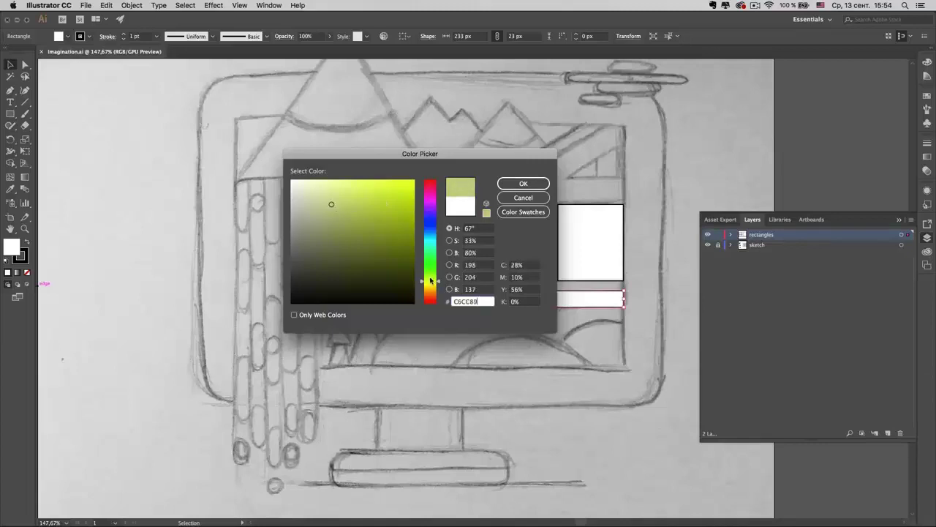
click(430, 278)
drag(431, 278, 433, 233)
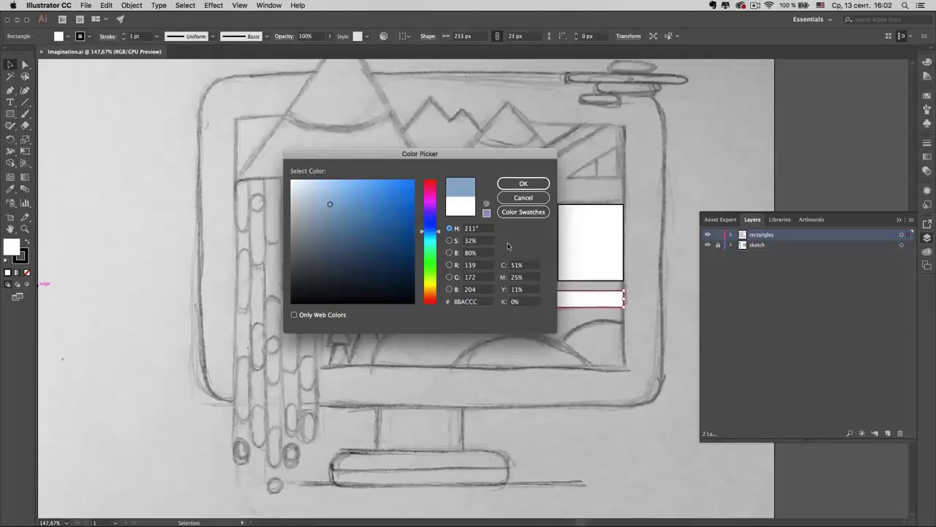
- Cycle the colour field through saturation, brightness, red, green and blue views, then back to hue
click(450, 241)
click(449, 252)
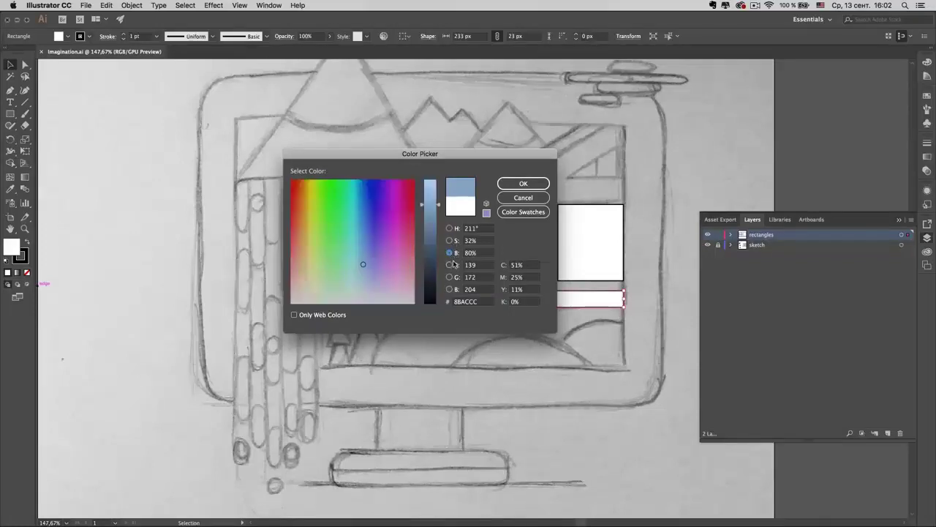
click(449, 265)
click(449, 277)
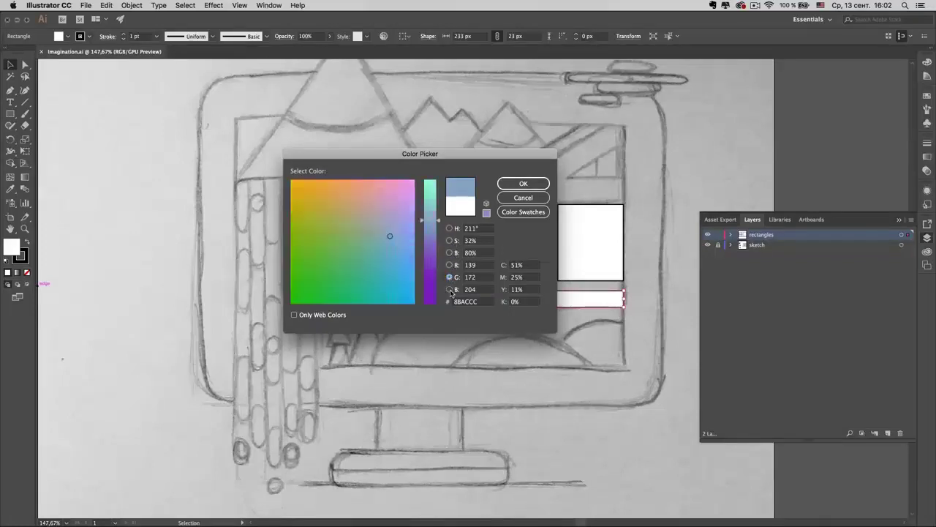
click(450, 289)
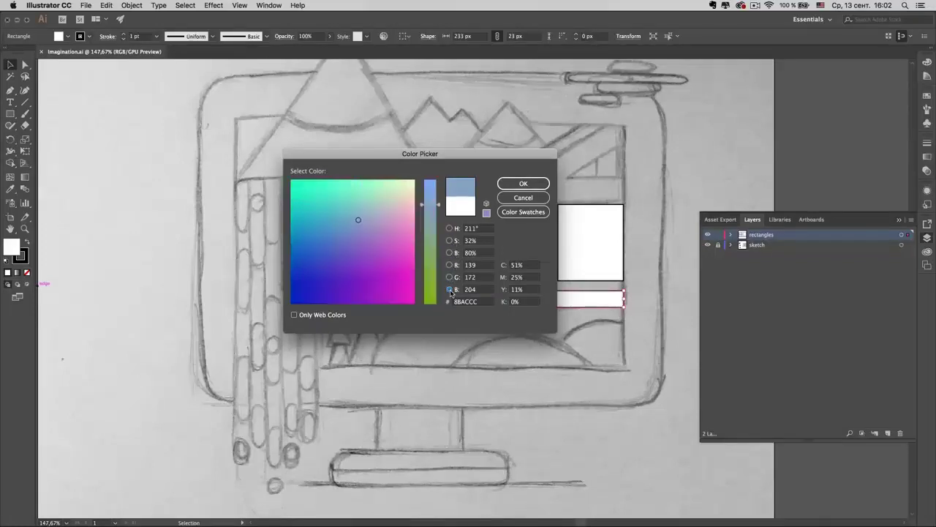
click(449, 229)
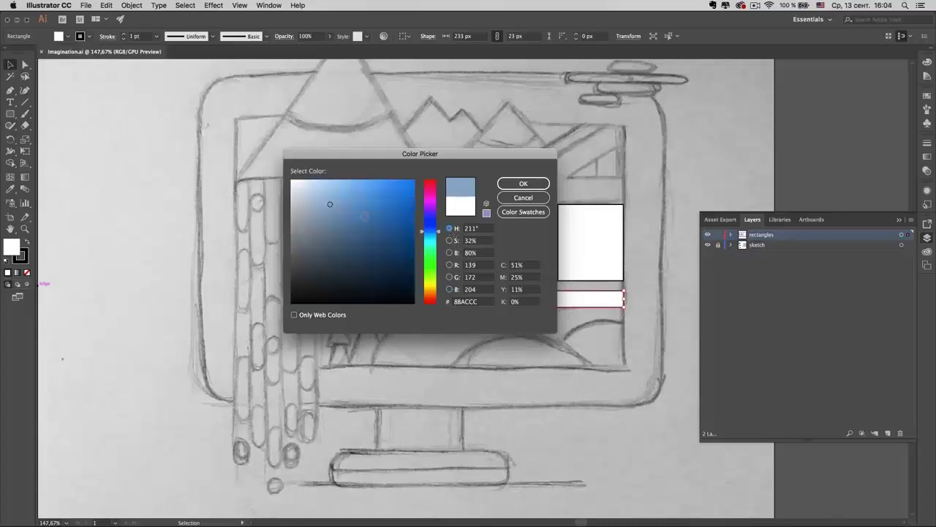
- Choose terracotta brown BA7749 and apply it as the bar's fill
click(432, 294)
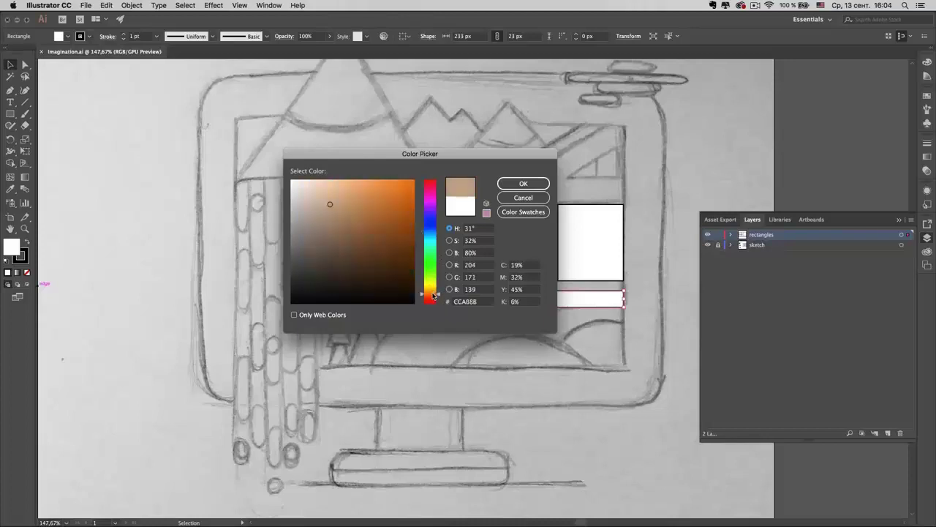
drag(433, 294, 433, 296)
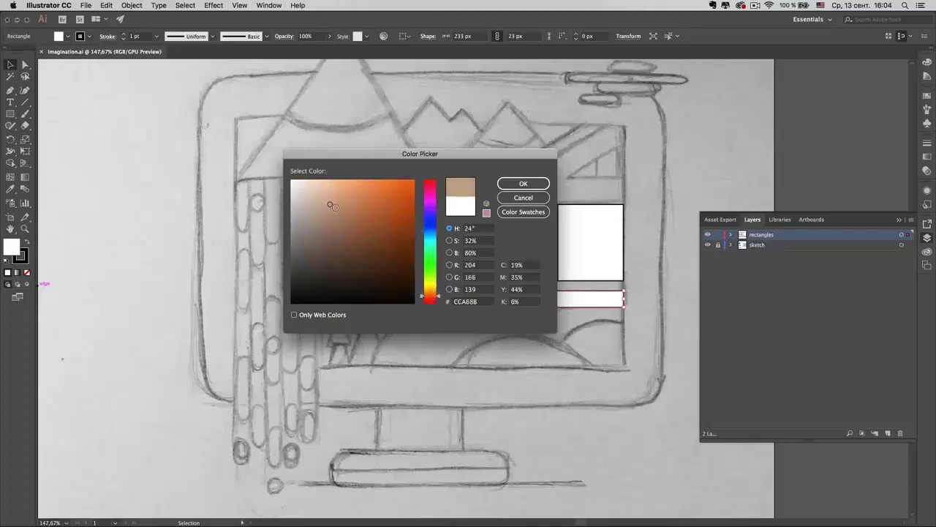
click(345, 217)
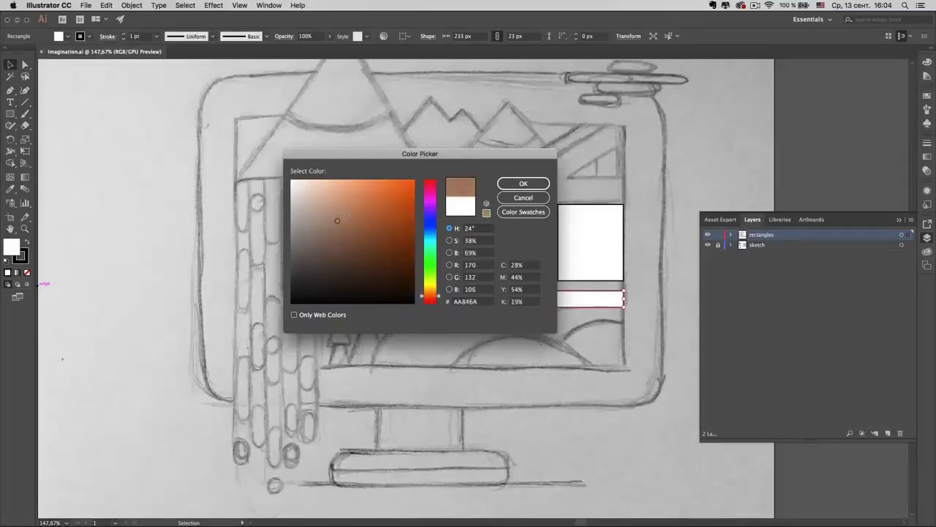
drag(345, 216, 367, 213)
click(503, 188)
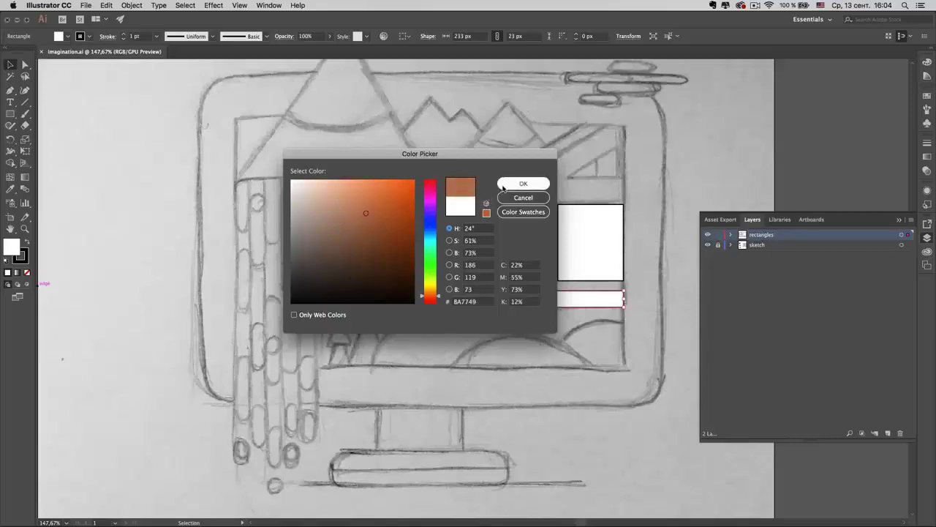
click(503, 188)
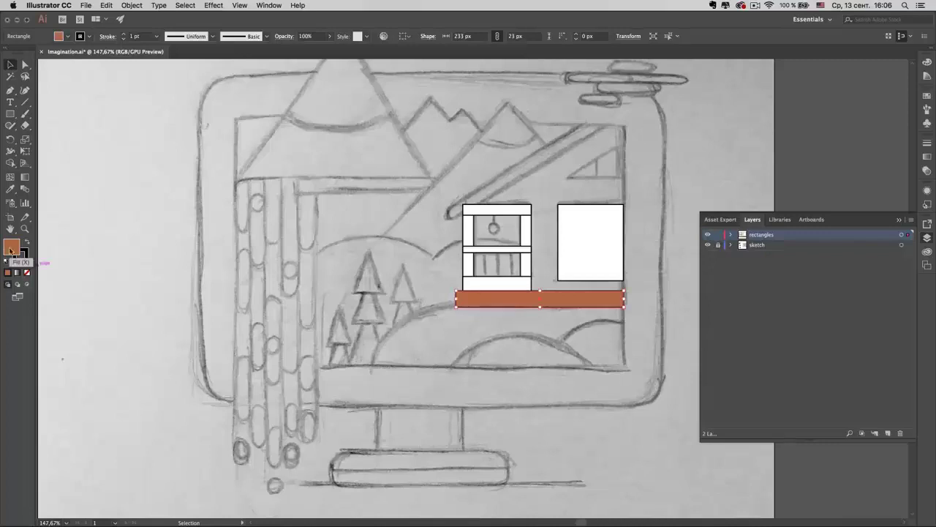
click(556, 314)
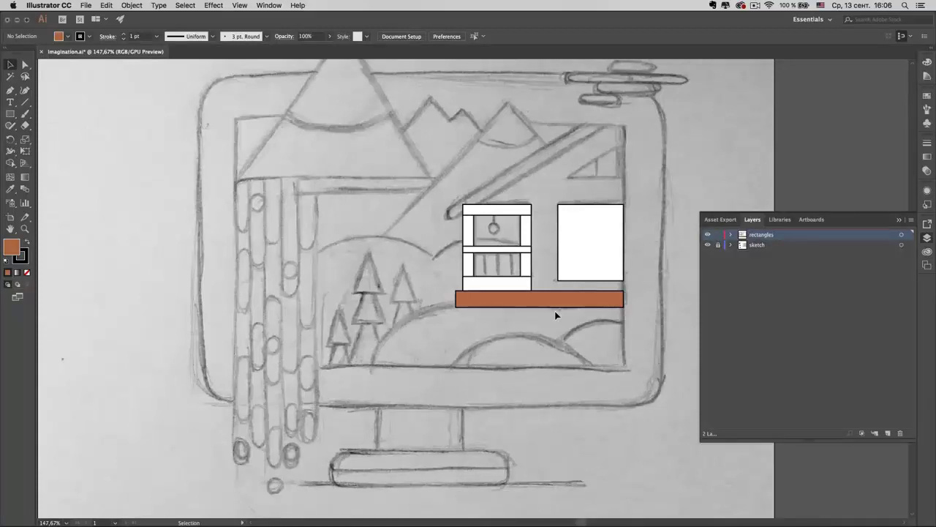
click(550, 304)
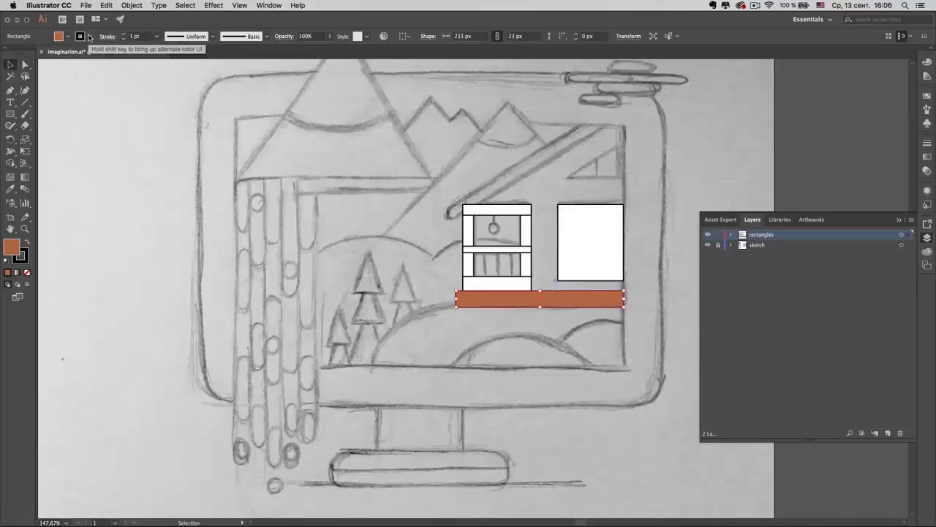
click(89, 38)
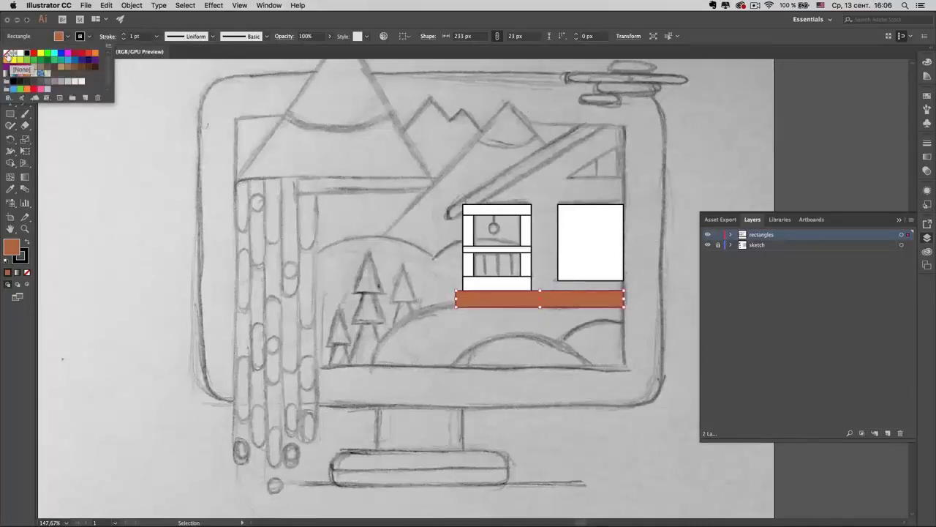
click(8, 54)
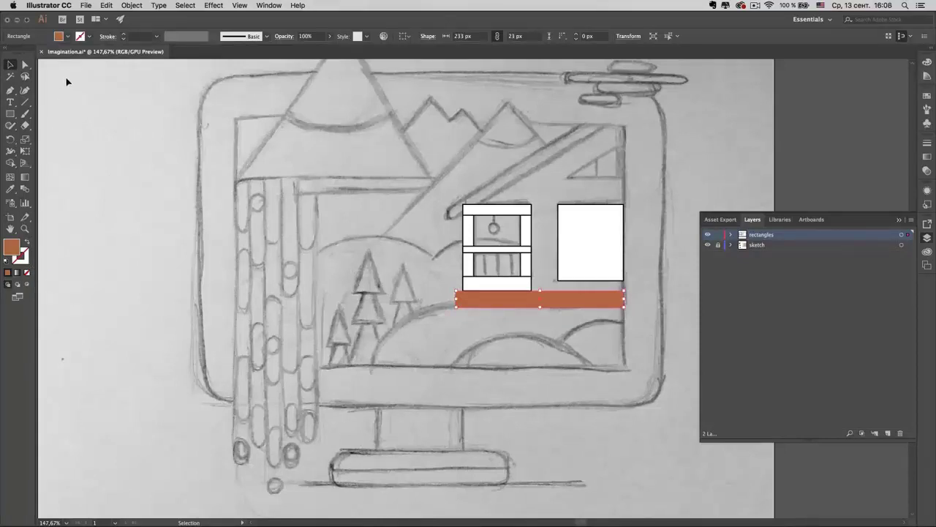
click(89, 37)
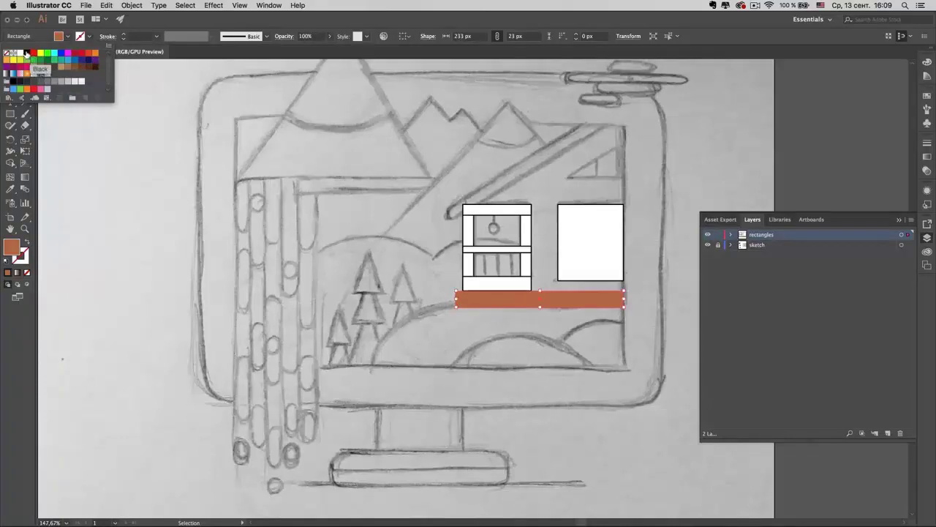
click(27, 53)
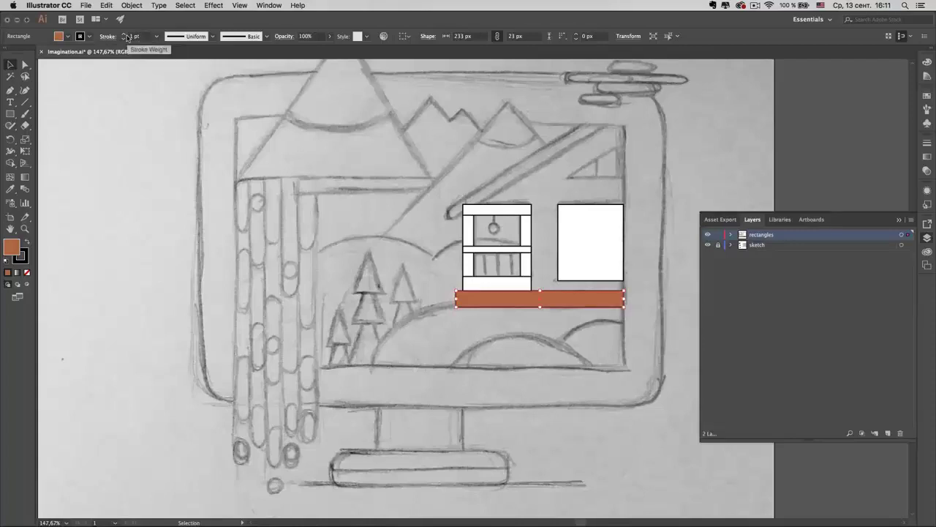
- Raise the bar's stroke weight to 4 pt, then reselect the bar to check it
click(124, 34)
click(124, 34)
click(124, 34)
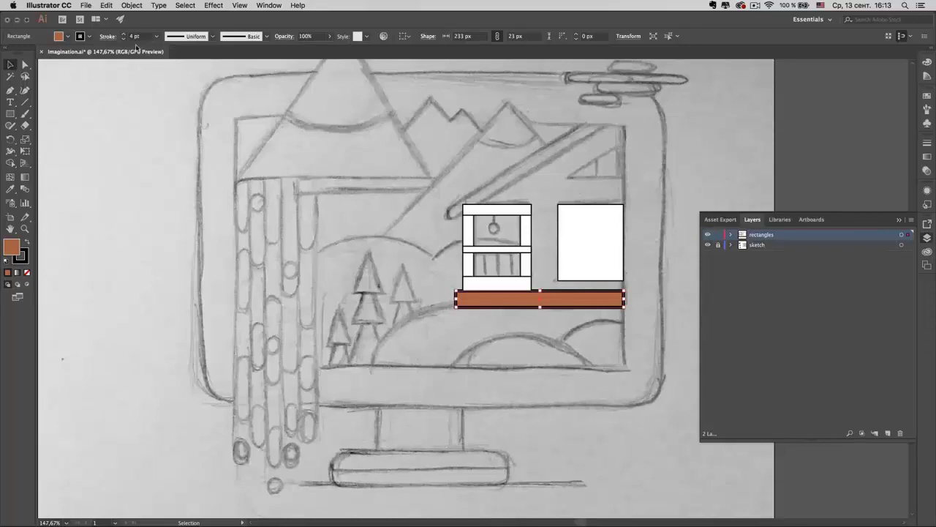
click(573, 323)
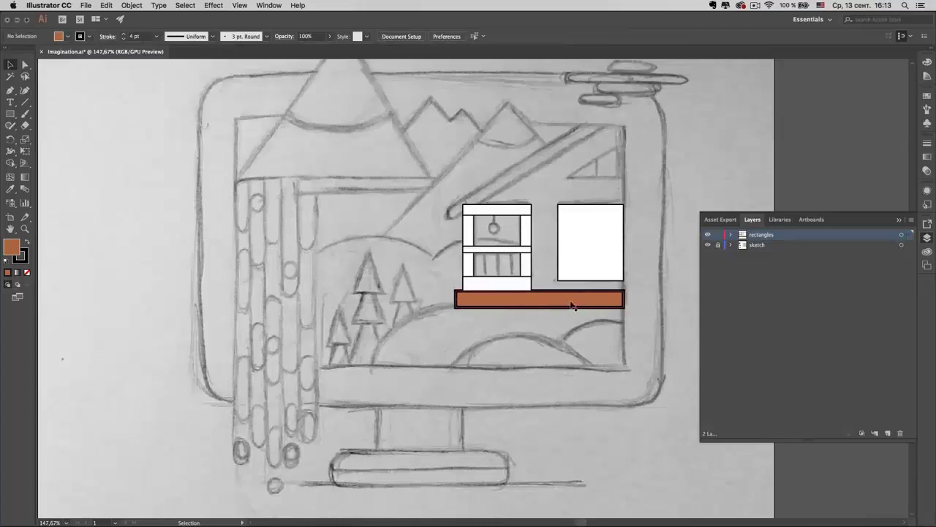
click(574, 303)
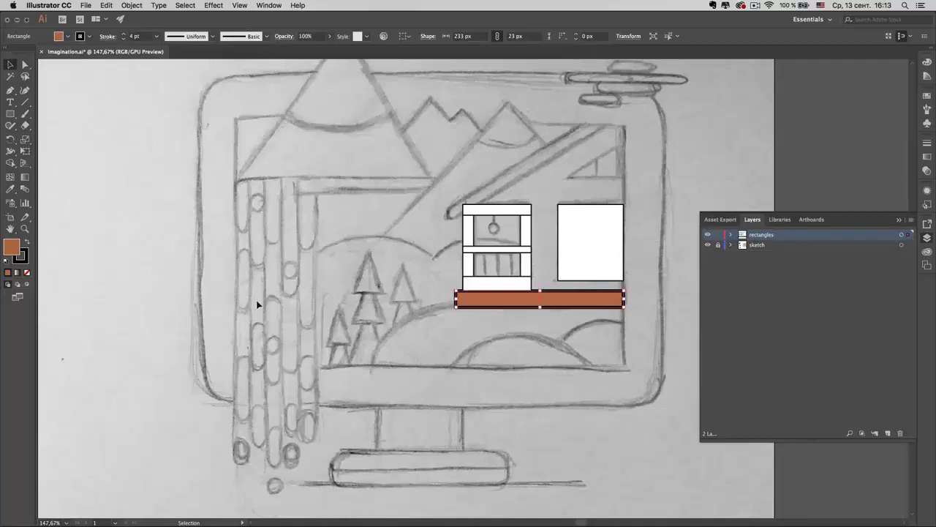
- Set the bar's outline colour to dark slate 292E38
double_click(24, 261)
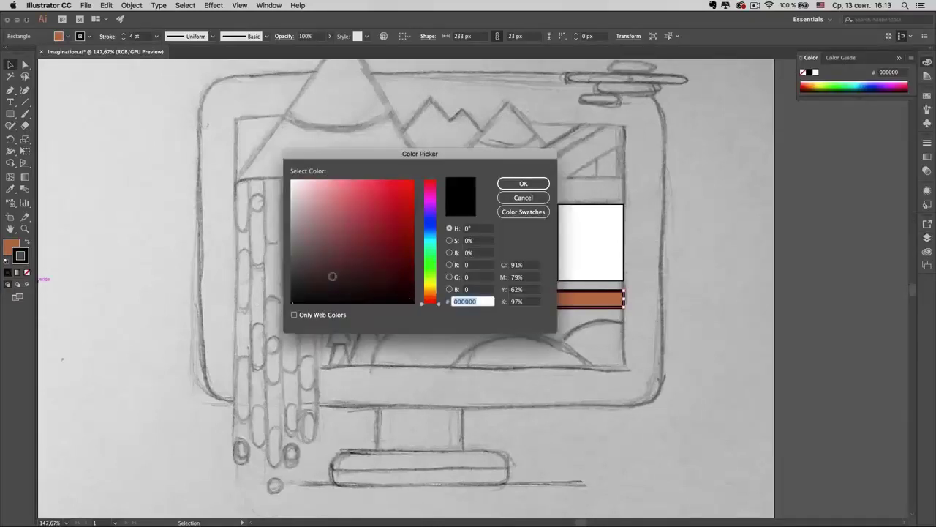
click(431, 229)
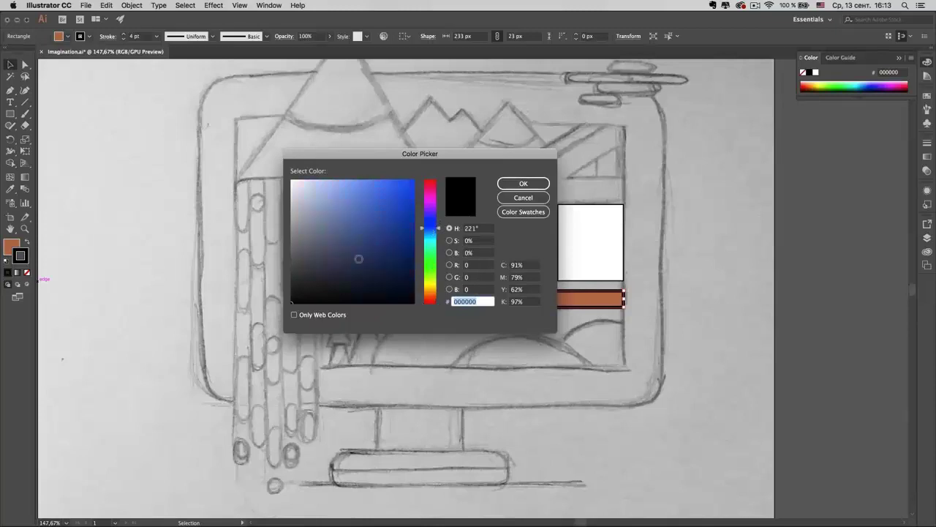
drag(295, 288, 289, 280)
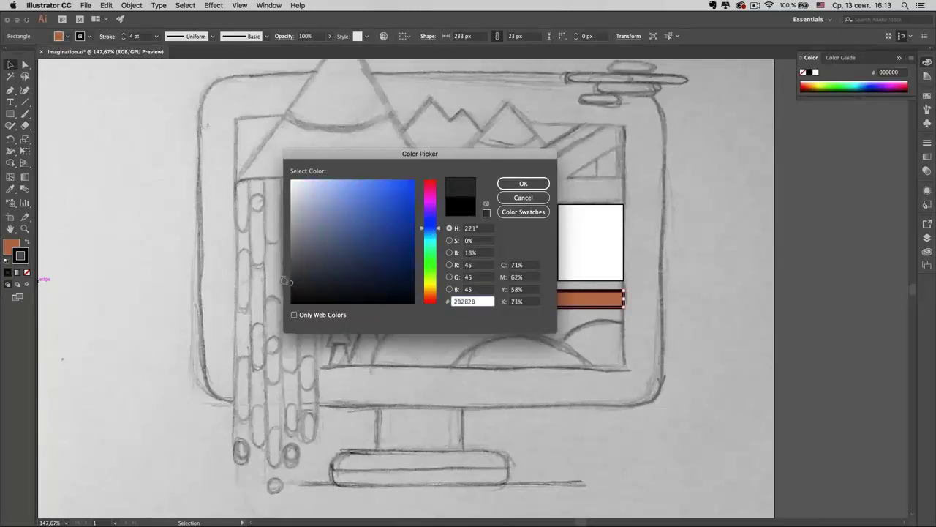
drag(289, 281, 291, 280)
click(303, 279)
click(315, 277)
click(324, 276)
key(Return)
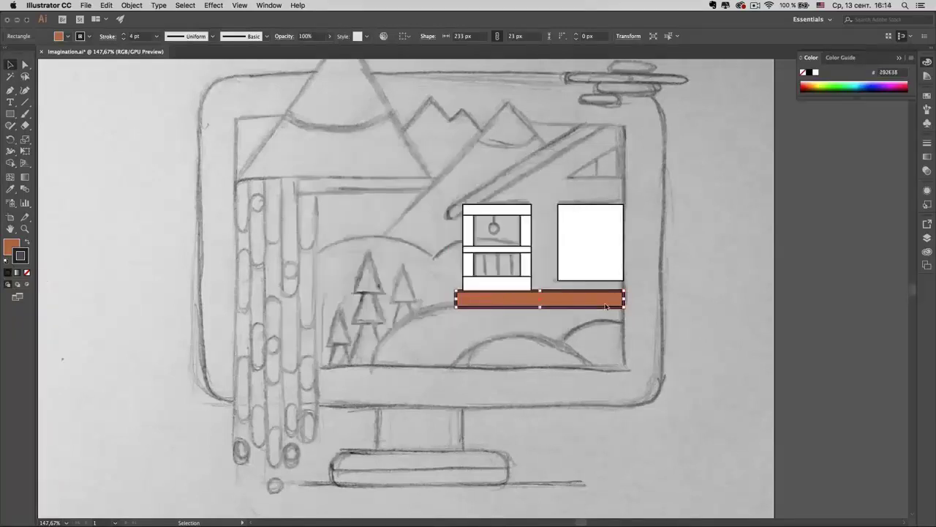
click(597, 323)
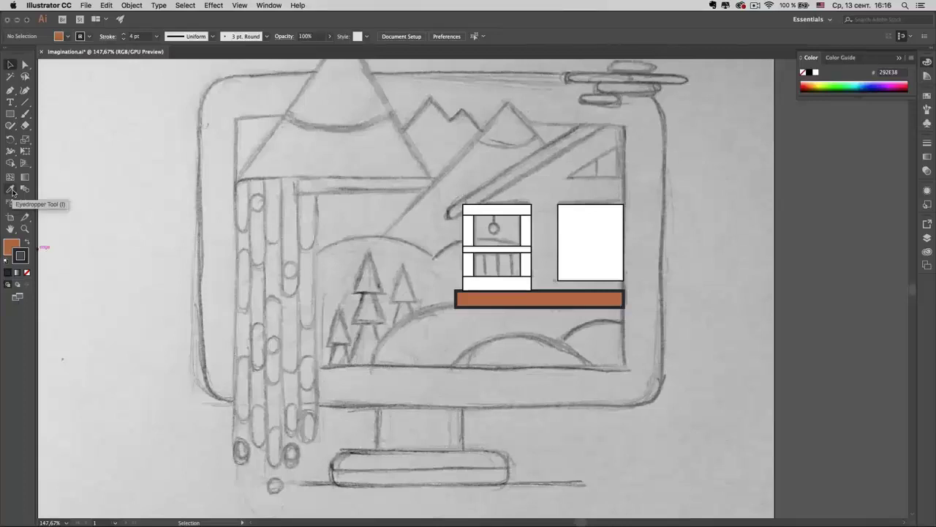
- Eyedropper the bar's terracotta fill and 4 pt dark outline onto the window pieces and right rectangle
click(12, 193)
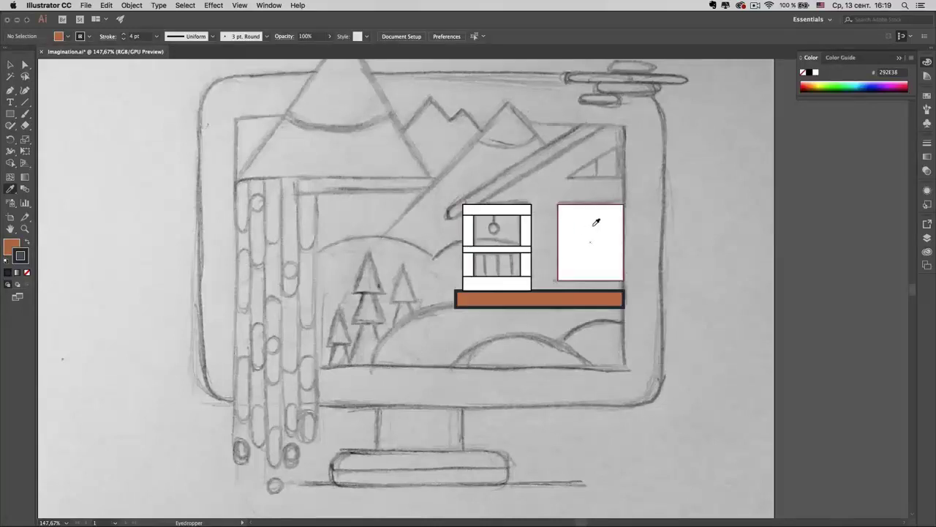
click(578, 216)
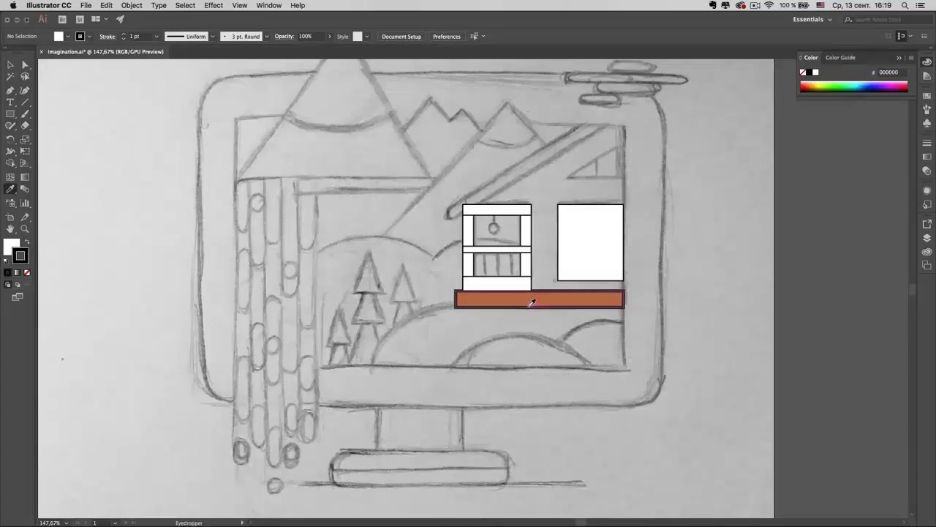
key(v)
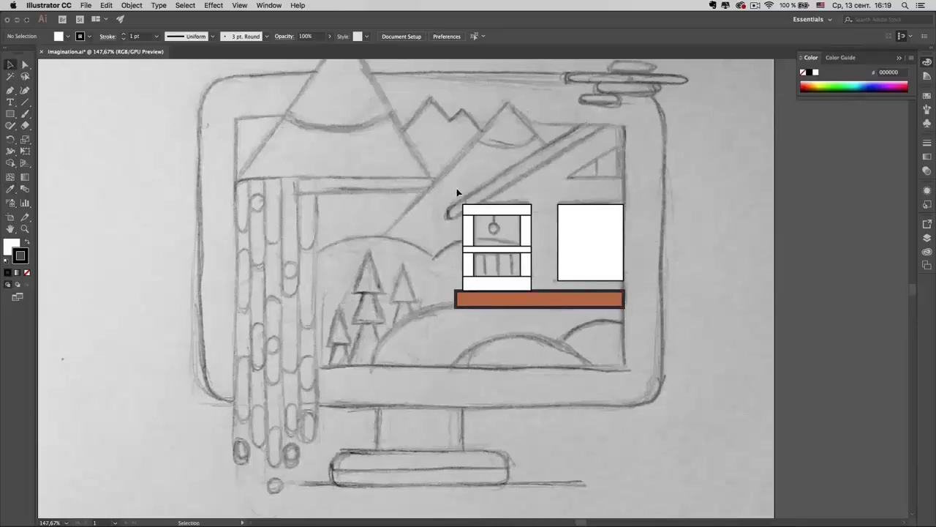
drag(448, 191, 649, 287)
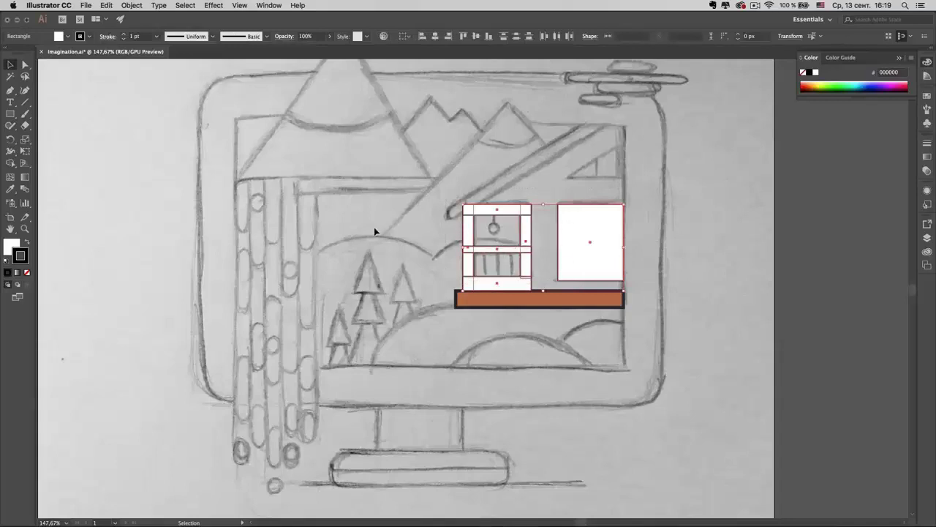
click(11, 189)
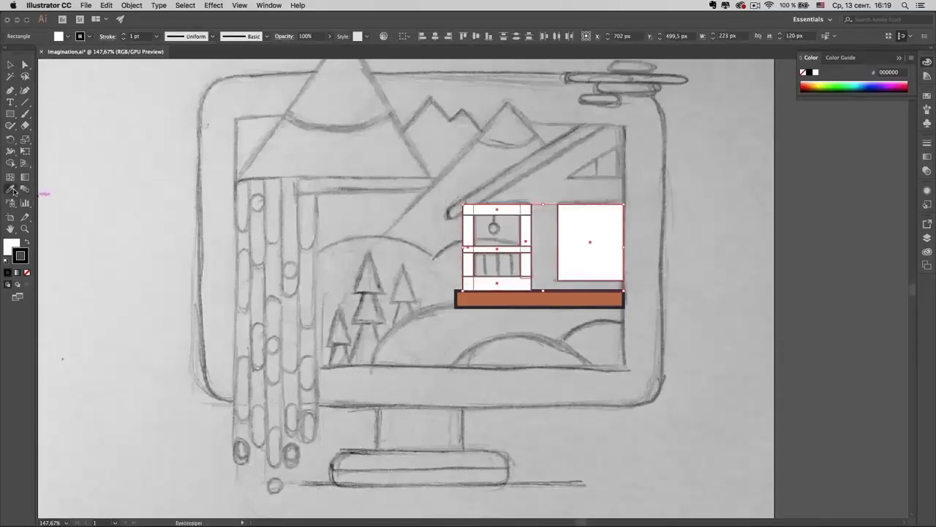
click(582, 296)
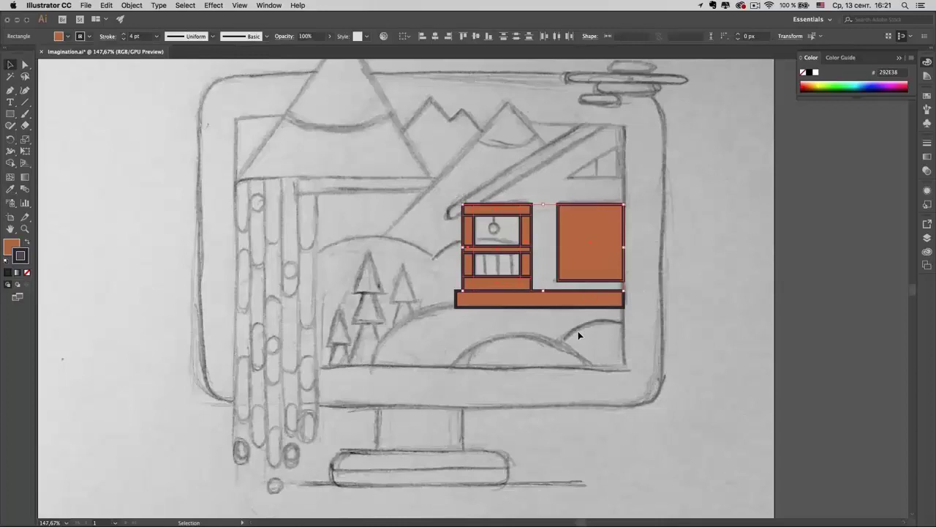
click(578, 331)
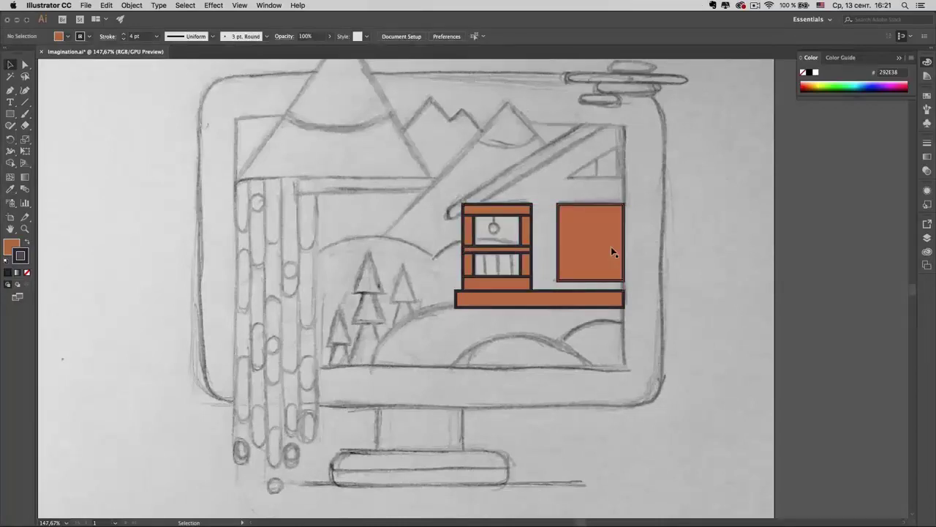
- Zoom in on the right house rectangle and switch to the Rectangle tool (M)
scroll(610, 247, up, 2)
scroll(611, 247, up, 2)
scroll(611, 247, up, 2)
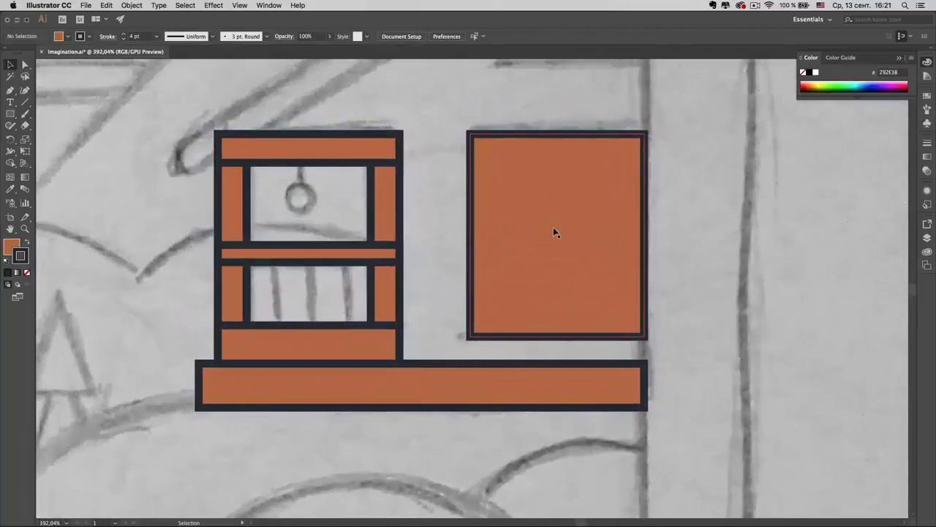
key(m)
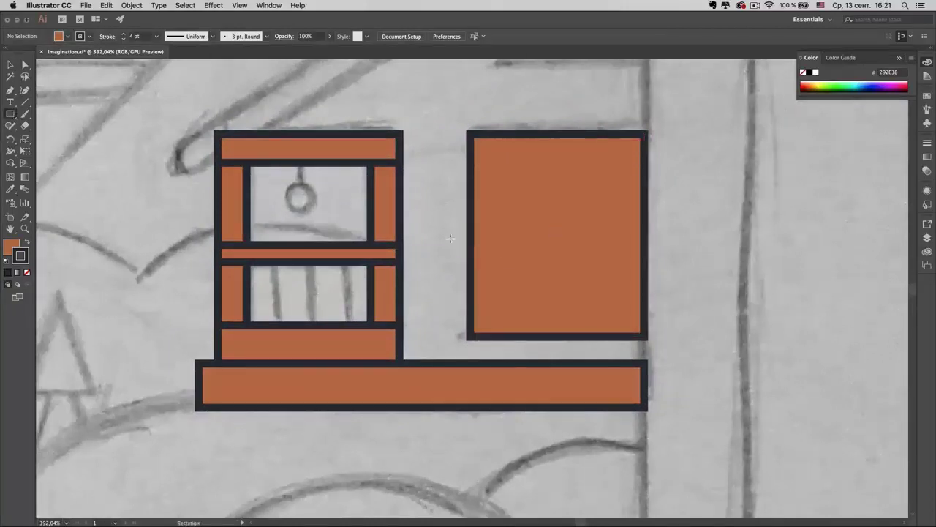
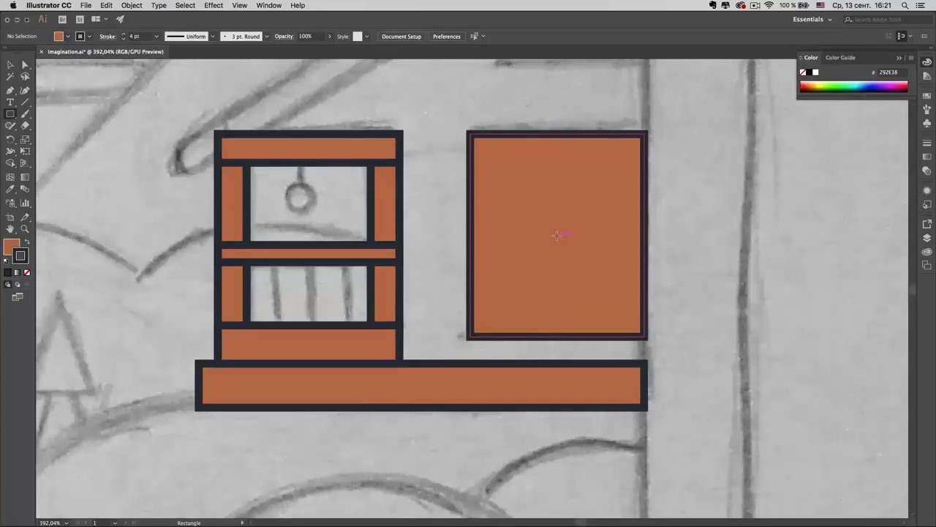
- Draw a 56 × 74 px rectangle centred inside the right square as the window frame
drag(557, 235, 523, 194)
key(alt)
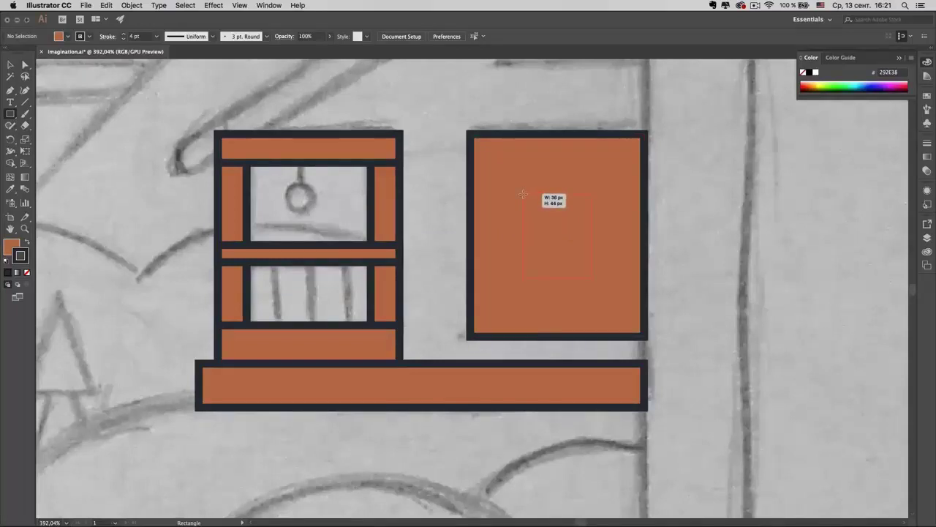
drag(523, 193, 504, 165)
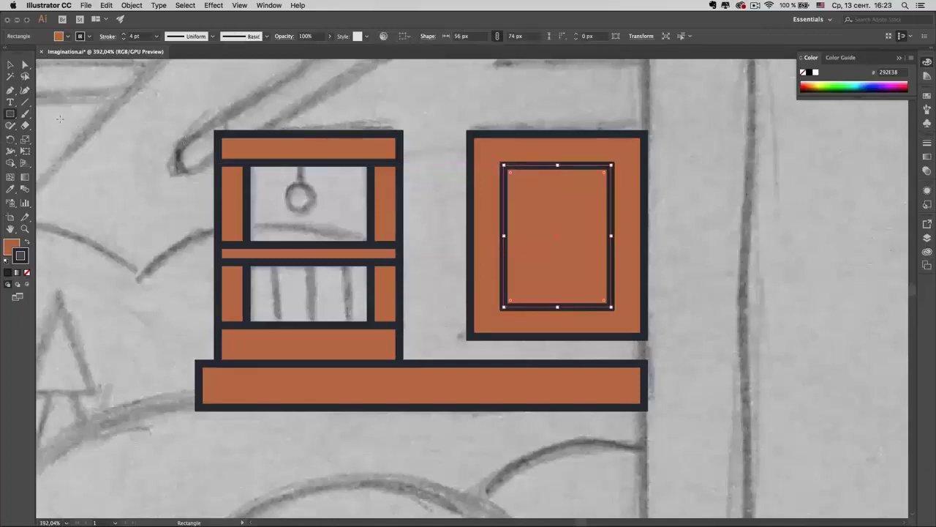
click(26, 103)
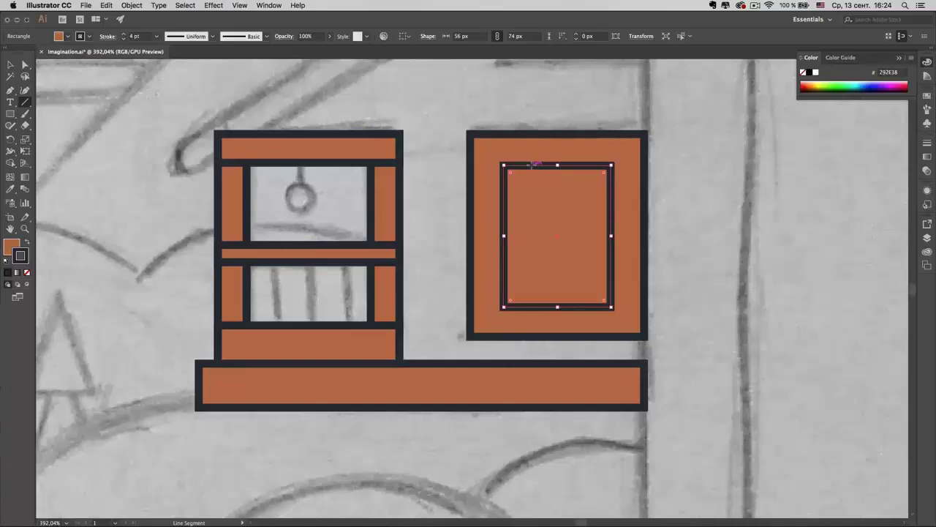
- Draw a vertical divider line down the inner window rectangle
mouse_move(529, 164)
mouse_down()
mouse_move(529, 273)
mouse_move(566, 282)
mouse_up()
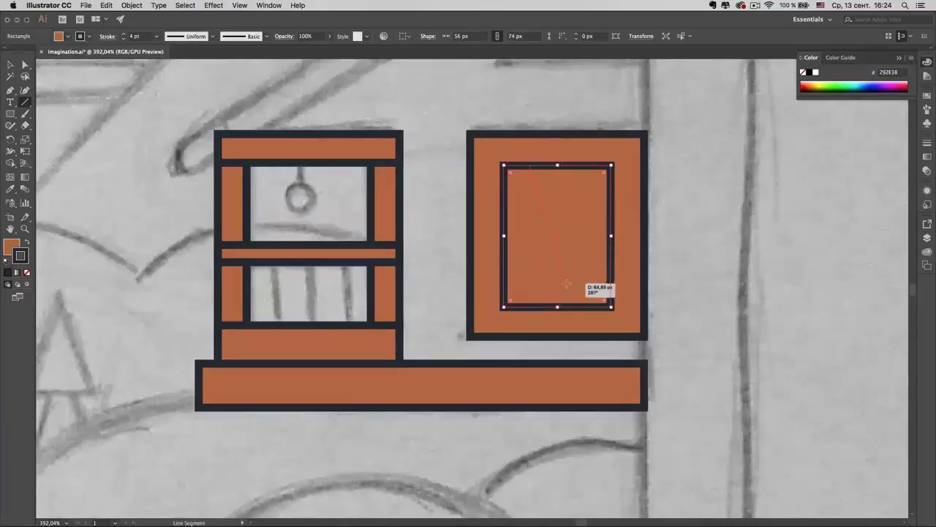
mouse_move(566, 282)
mouse_down()
mouse_move(569, 272)
mouse_move(531, 274)
mouse_move(545, 286)
mouse_up()
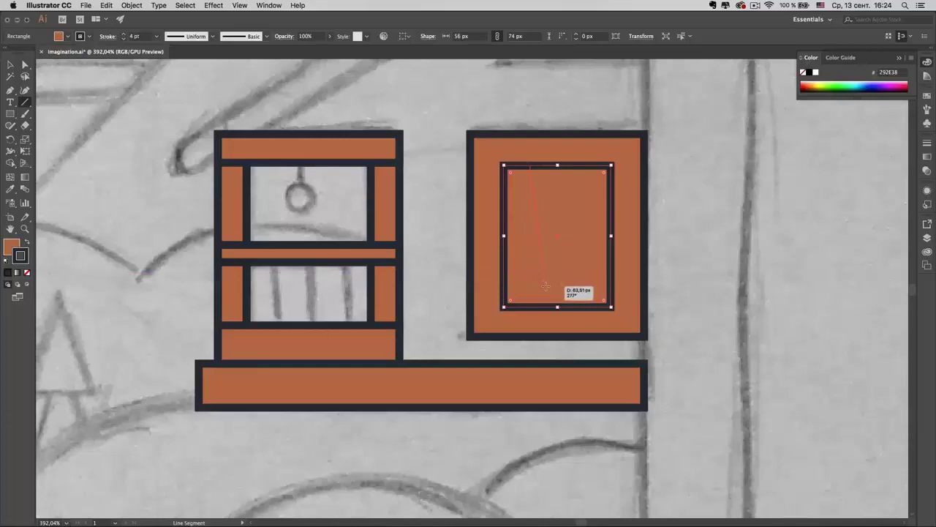
mouse_move(546, 286)
mouse_down()
mouse_move(537, 285)
mouse_move(532, 302)
mouse_move(532, 273)
mouse_move(621, 259)
mouse_move(633, 267)
mouse_move(613, 258)
mouse_move(531, 307)
mouse_up()
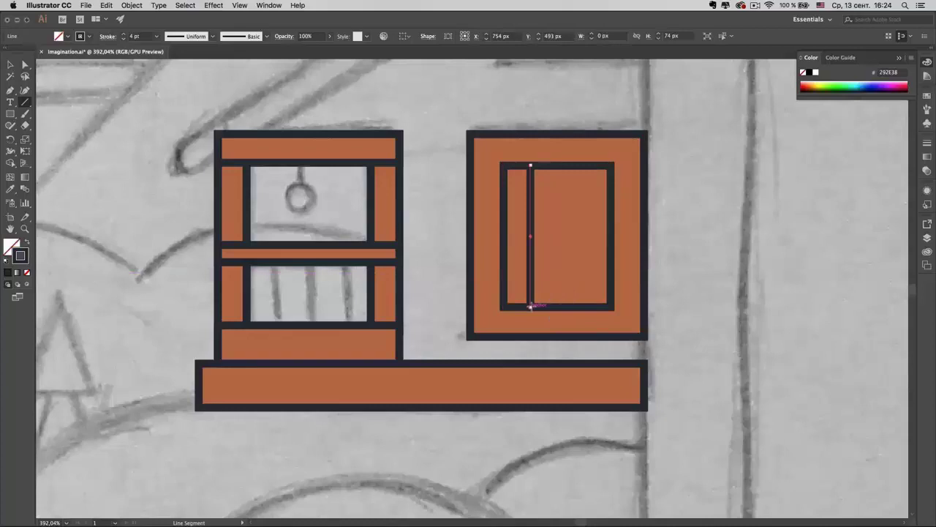
key(v)
click(696, 230)
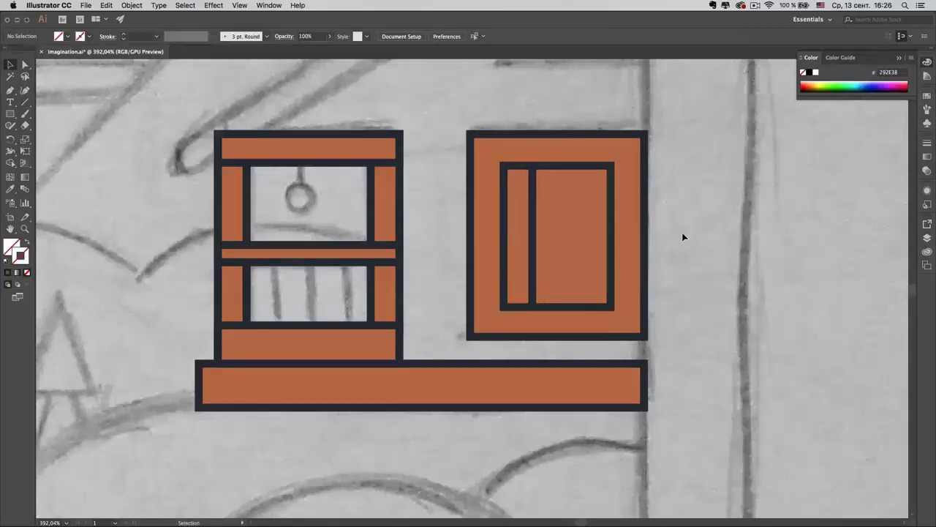
- Nudge the vertical divider until it sits at the window's centre
click(534, 207)
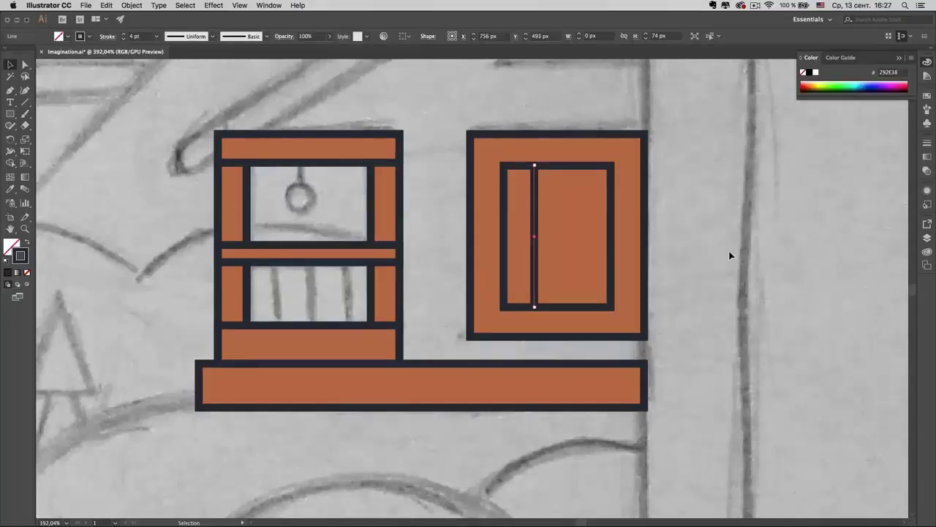
key(shift)
key(shift+Right)
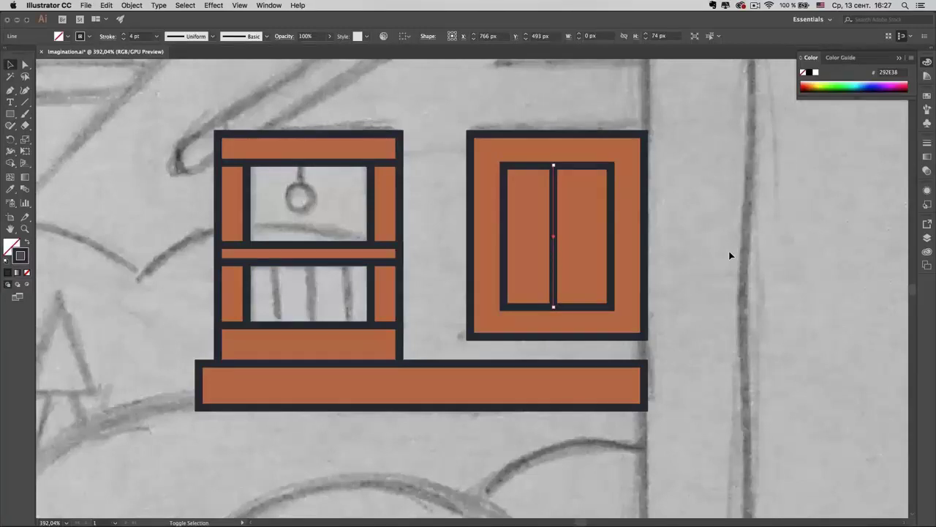
key(shift+Left)
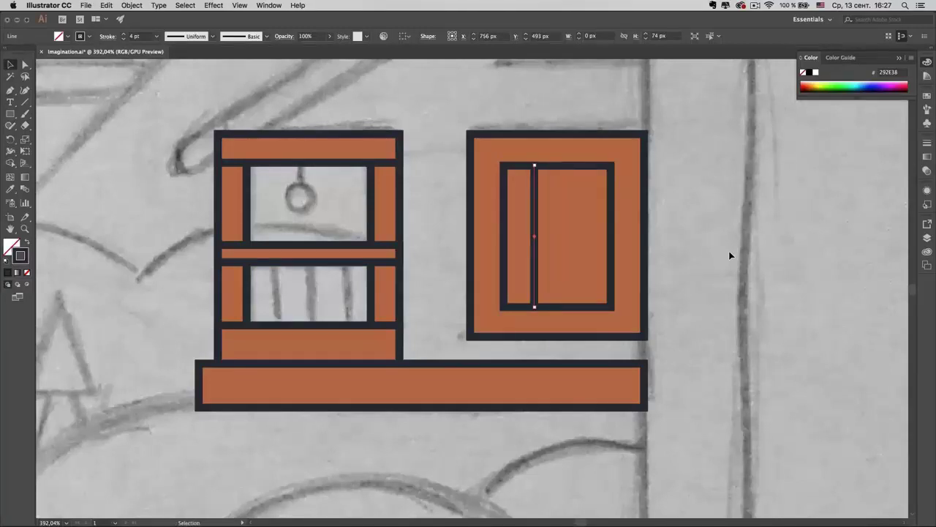
key(Left)
key(Left)
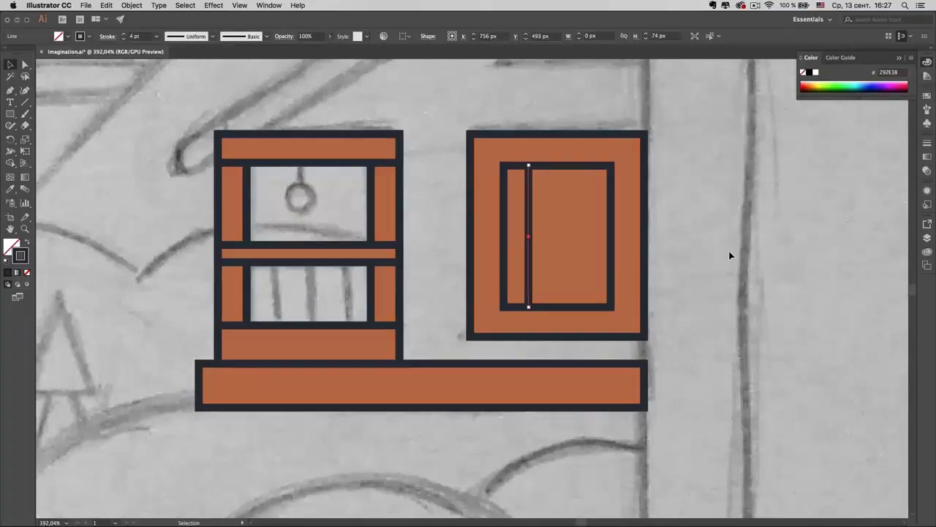
key(Left)
key(Left)
key(Left)
key(Left)
key(Left)
key(Left)
key(Left)
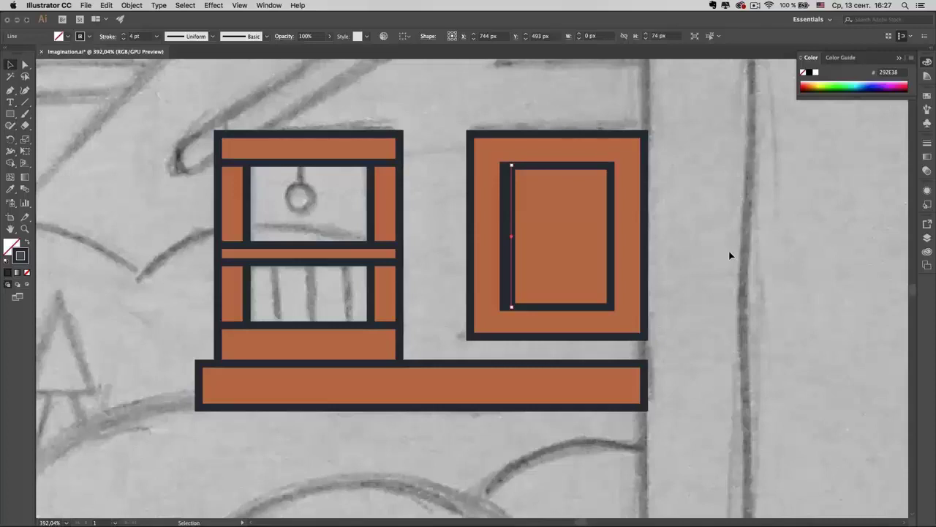
key(shift)
key(shift+Right)
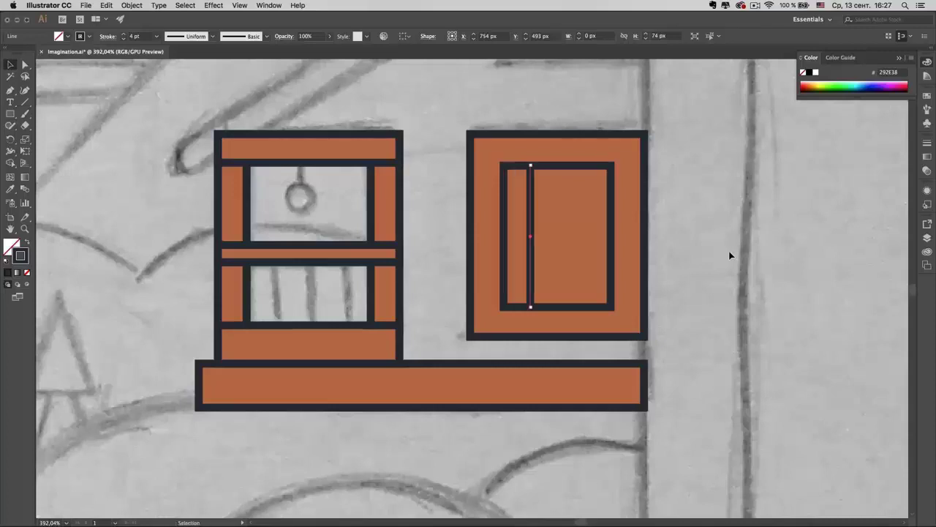
key(shift+Right)
key(Right)
key(Right)
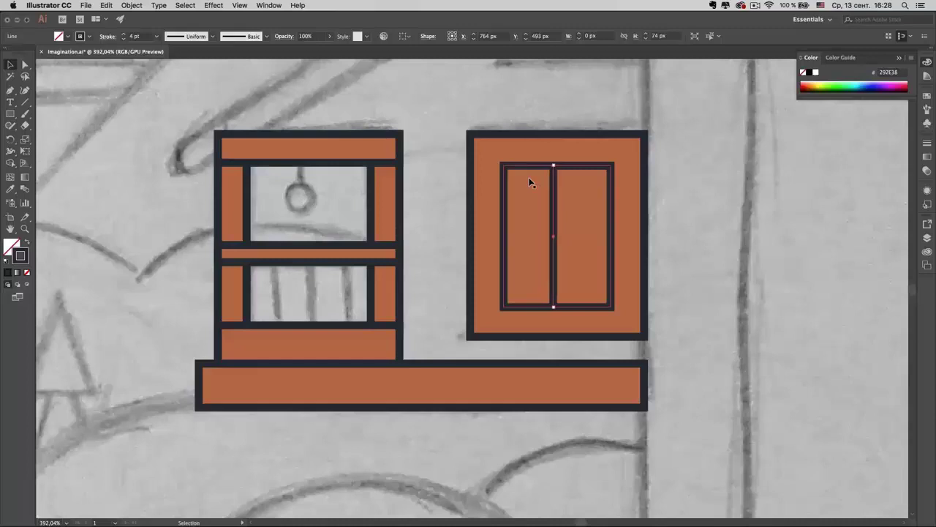
key(Right)
key(Right)
key(Right)
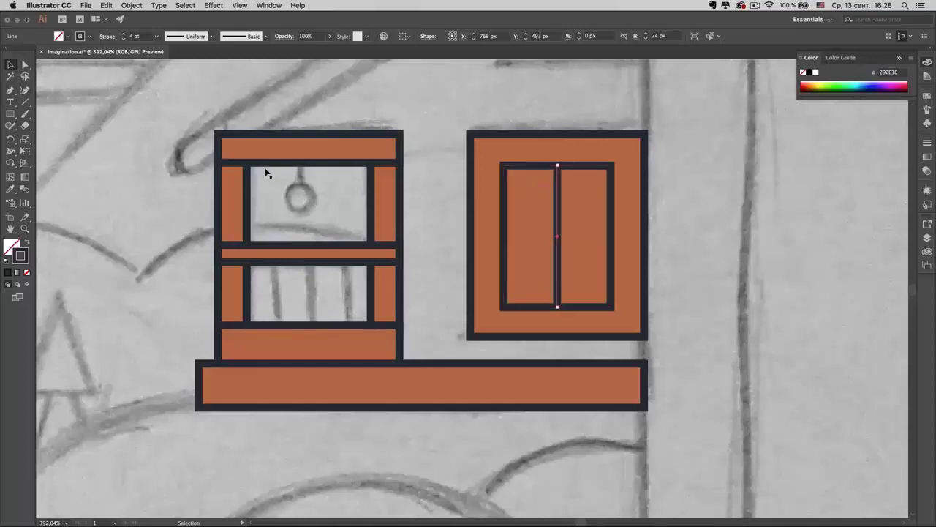
- Add two horizontal dividers across the window, lowering the upper one slightly, to make six panes
click(25, 101)
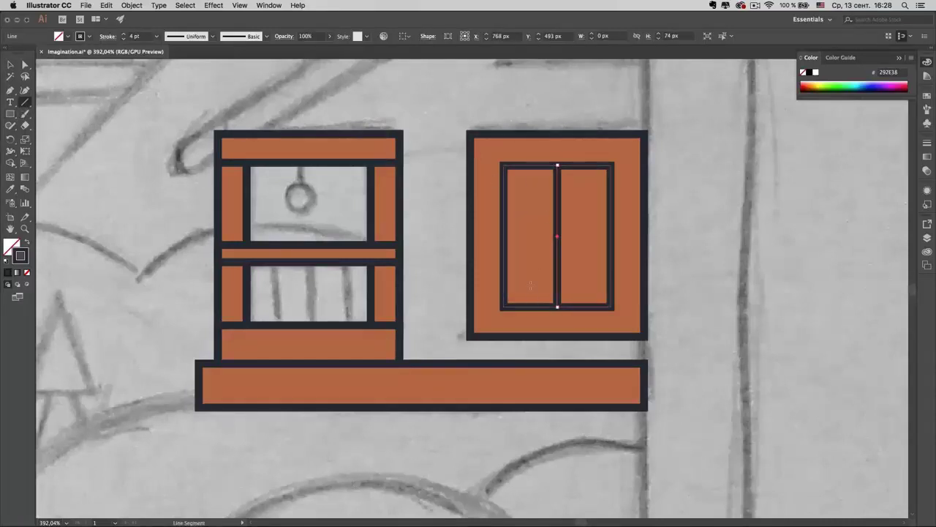
drag(504, 204, 611, 204)
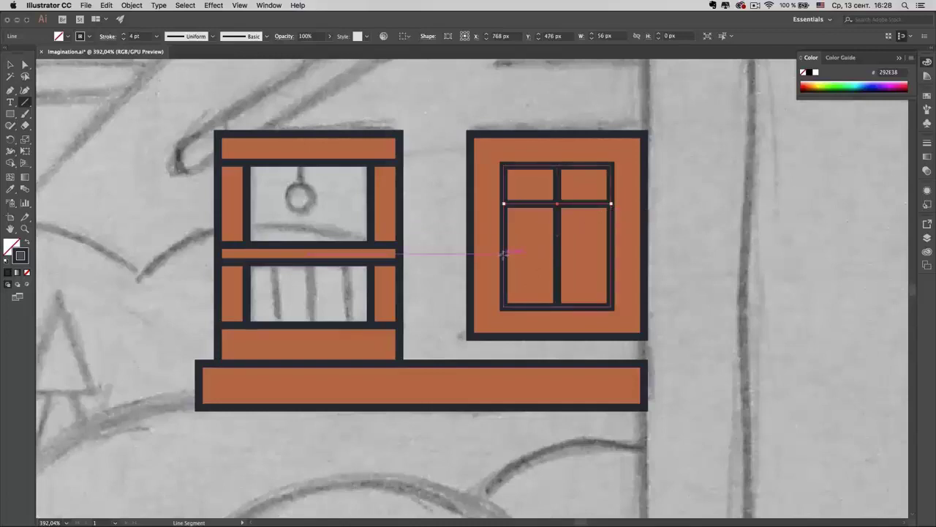
drag(504, 253, 611, 254)
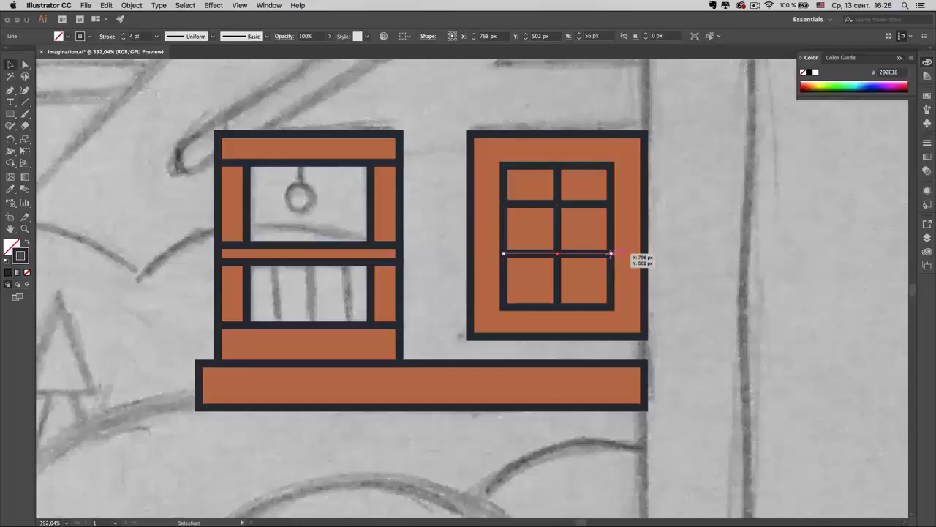
key(Down)
key(Down)
key(Down)
click(581, 207)
key(Down)
key(Down)
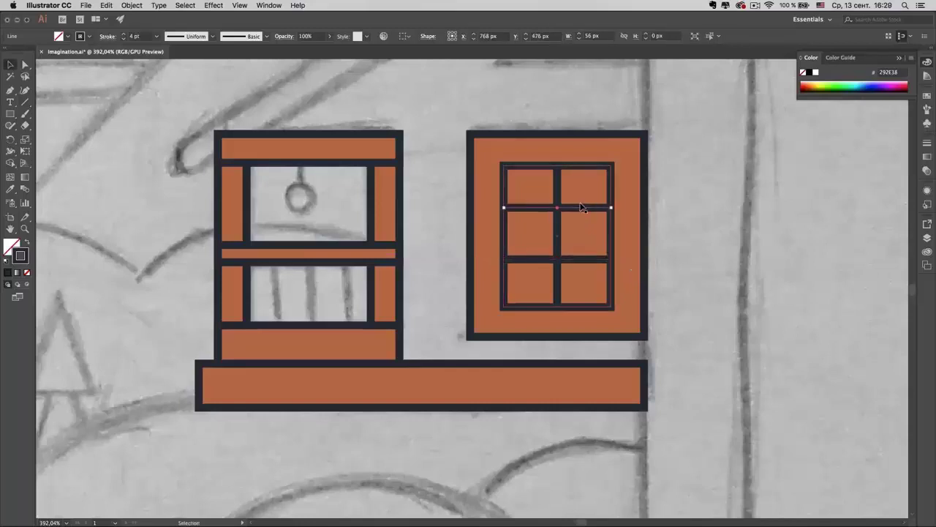
key(Down)
key(Down)
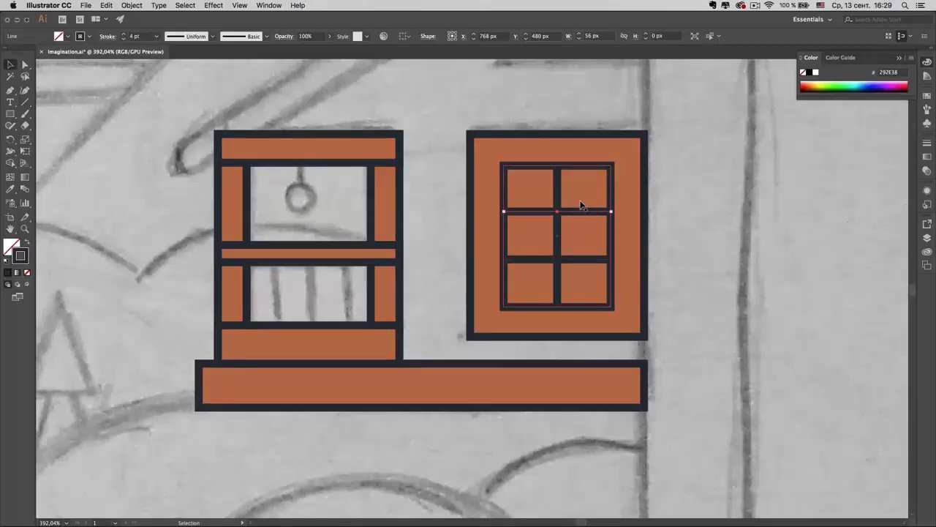
click(584, 191)
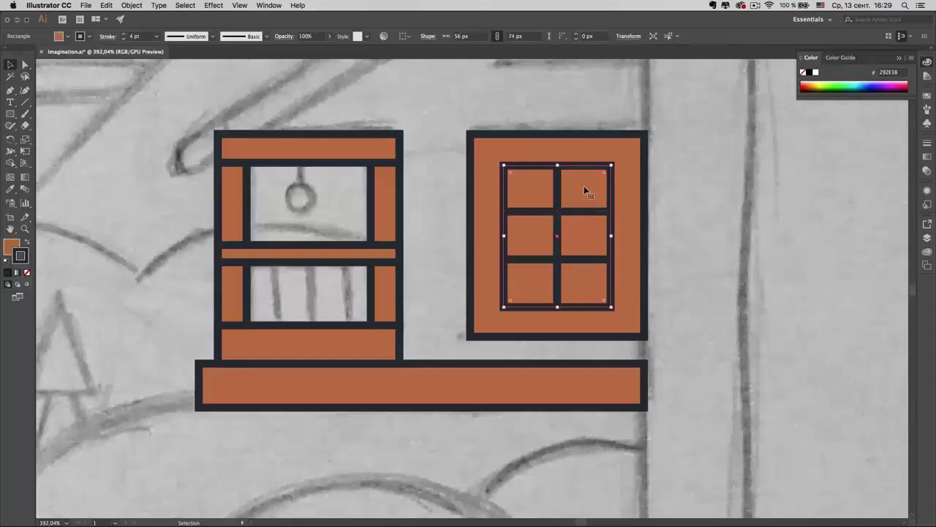
- Fill the inner window rectangle with soft light blue 66B5D1 via the Color Picker
click(68, 37)
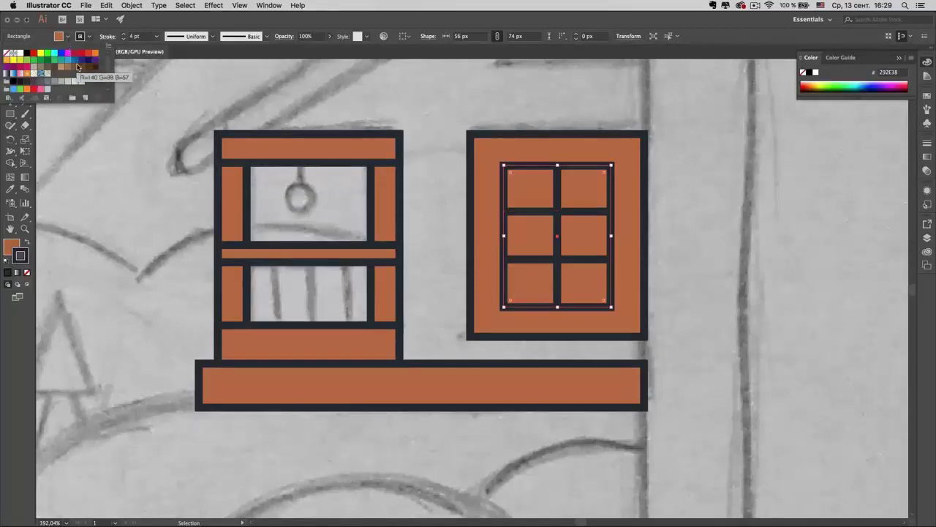
click(68, 63)
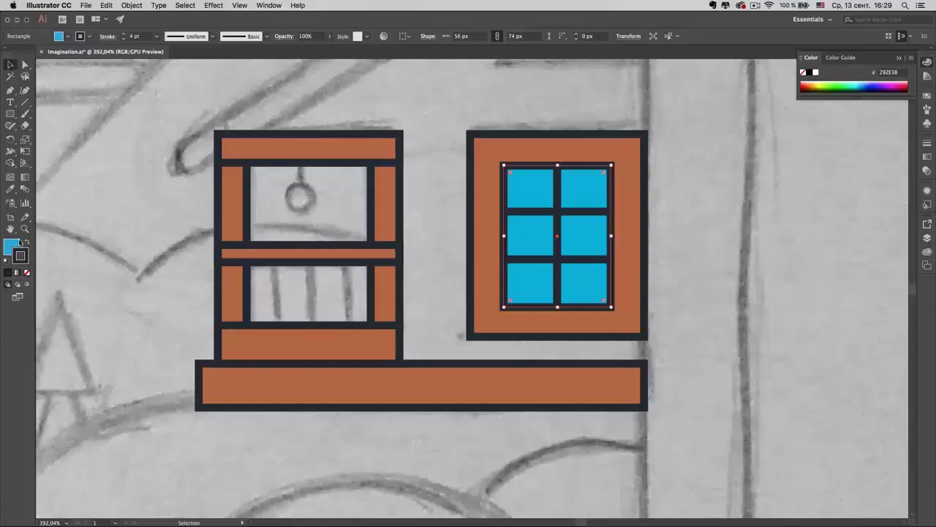
double_click(12, 247)
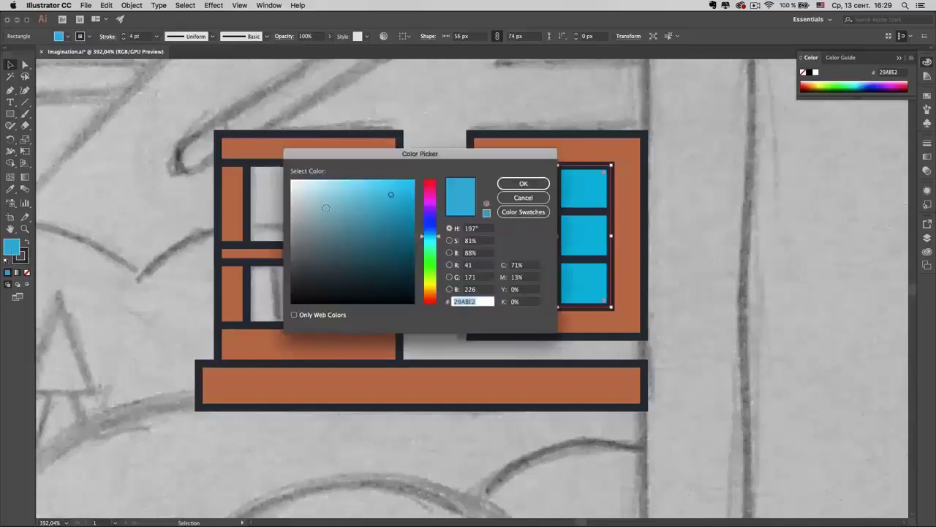
click(363, 196)
drag(362, 197, 350, 197)
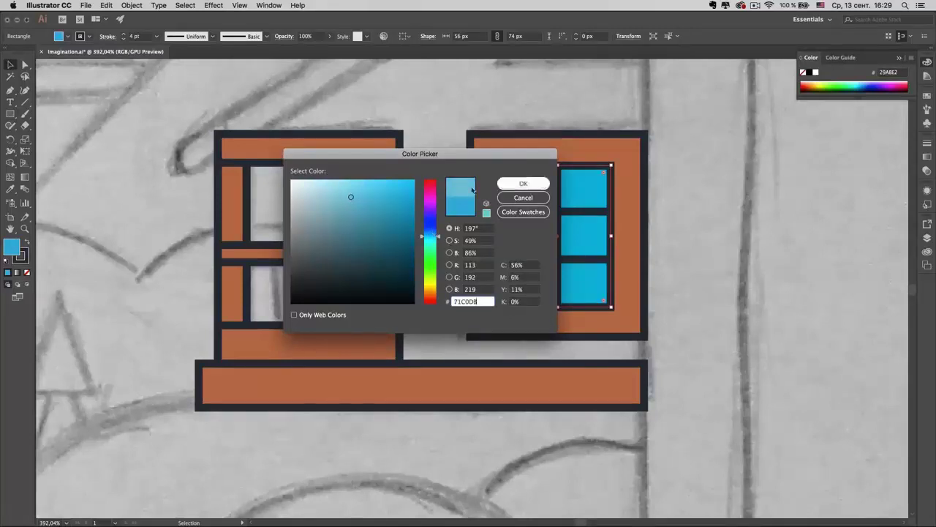
click(354, 201)
click(523, 183)
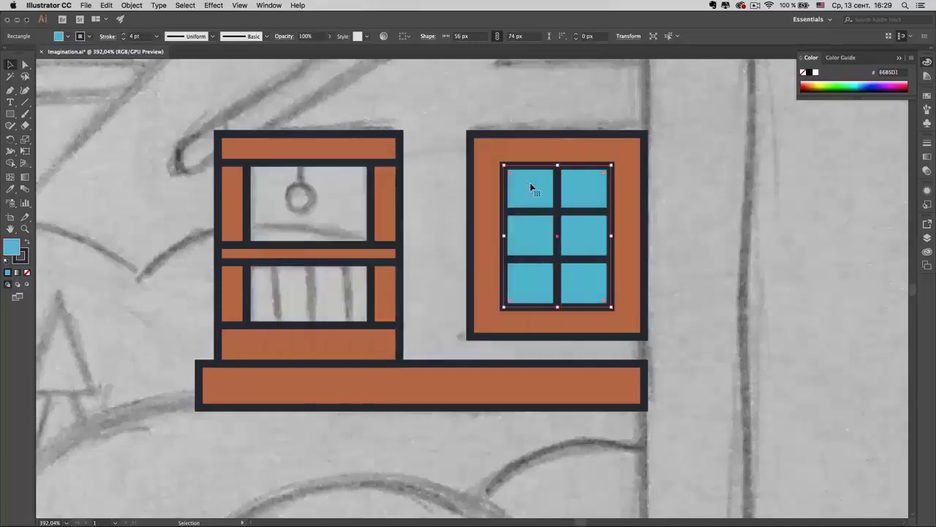
click(706, 203)
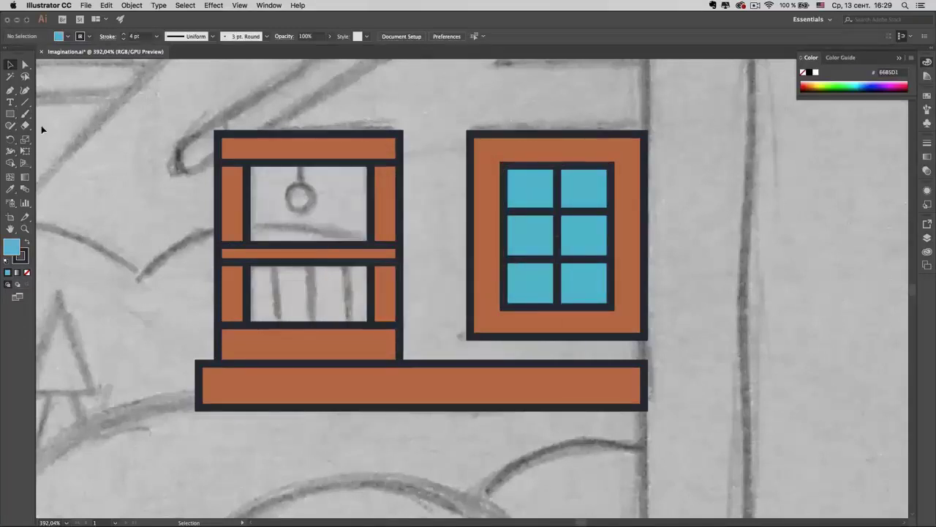
click(25, 101)
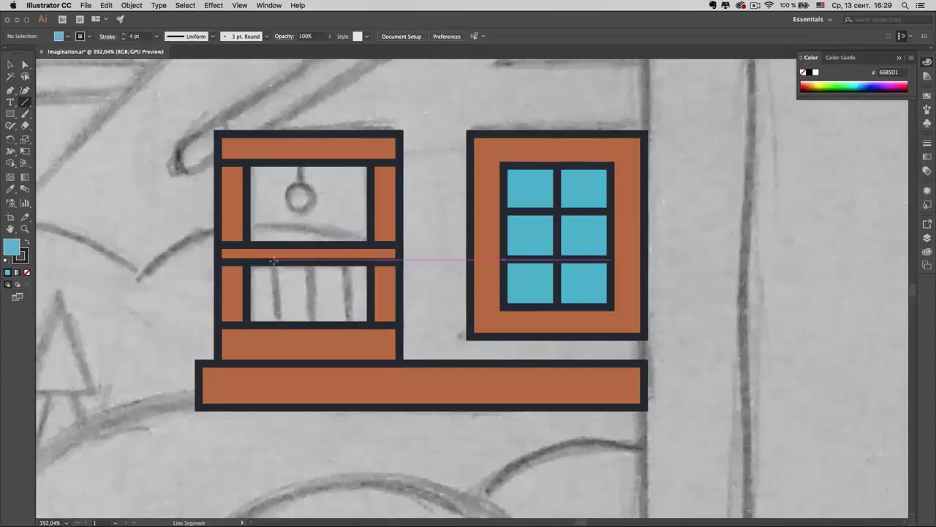
- Draw the last three vertical railing bars in the lower opening of the left unit
drag(273, 262, 273, 324)
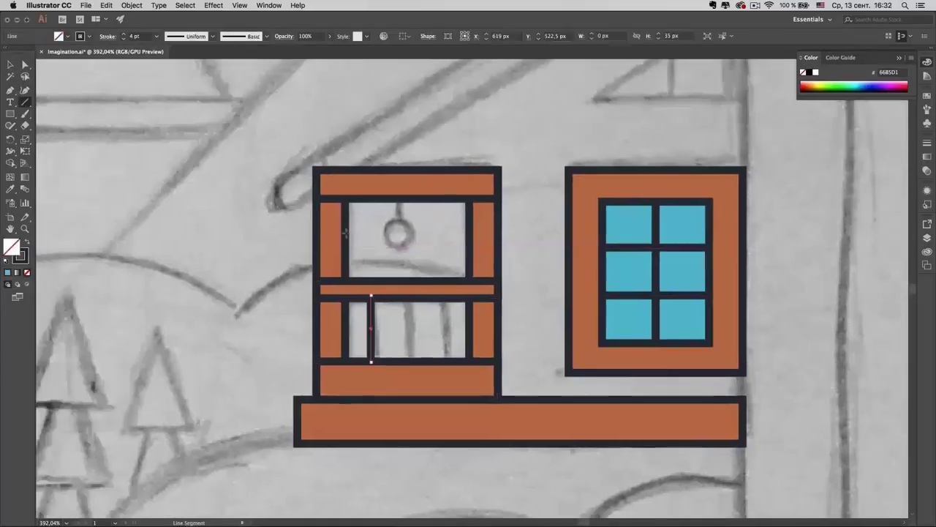
drag(407, 299, 407, 361)
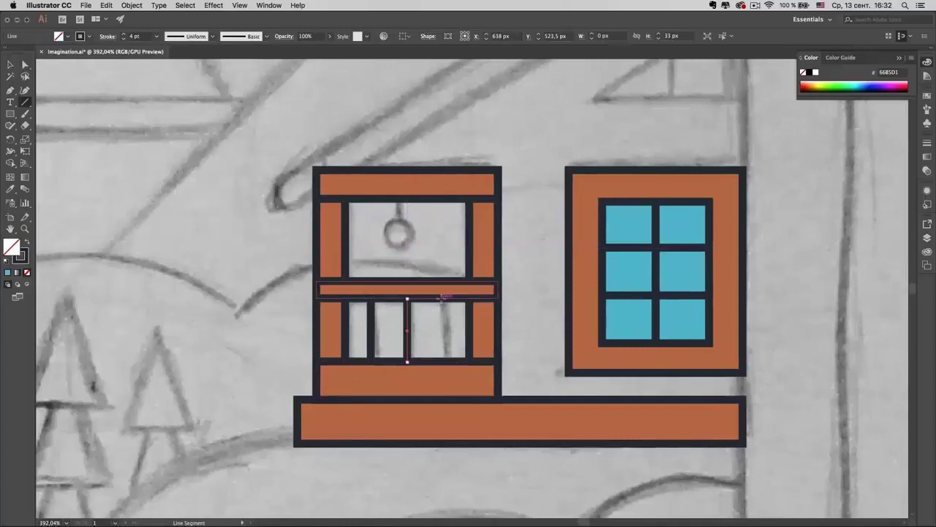
drag(441, 302, 442, 360)
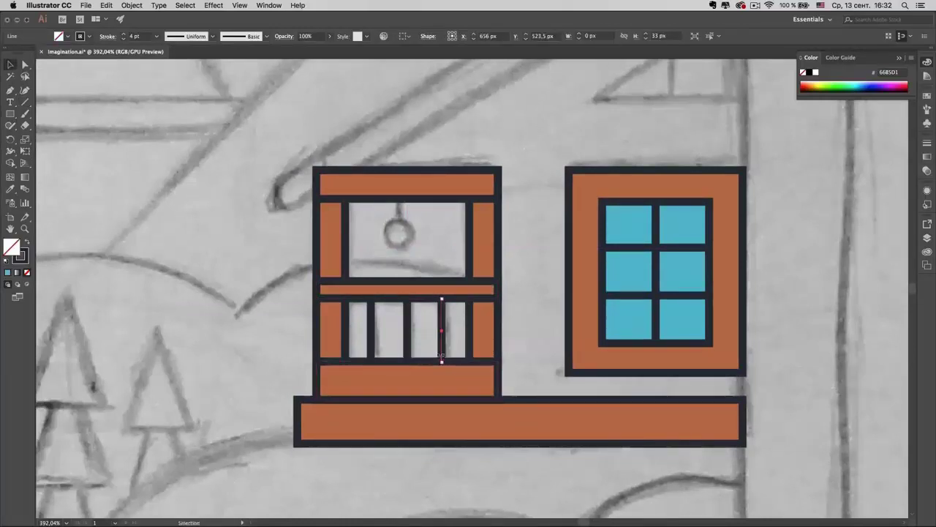
key(v)
- Select individual railing bars to check their placement, then deselect
click(372, 329)
click(394, 333)
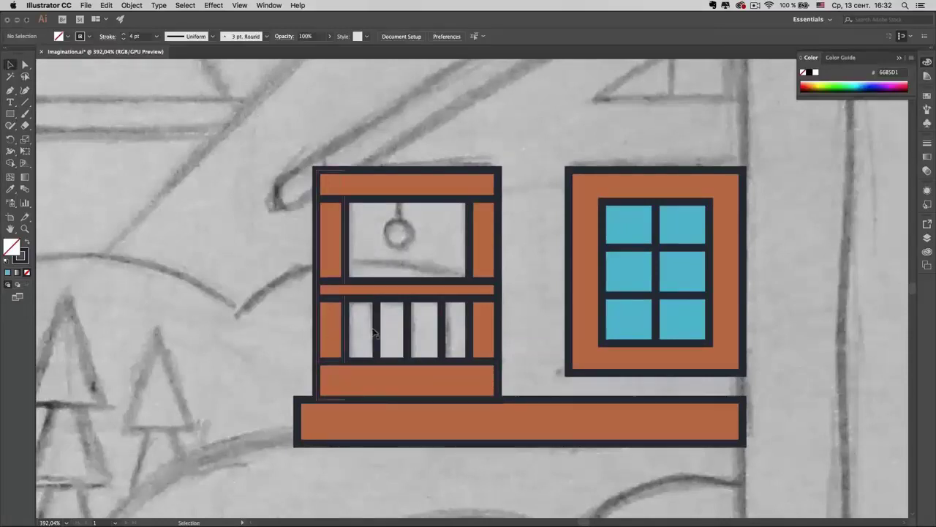
scroll(394, 332, up, 2)
click(429, 377)
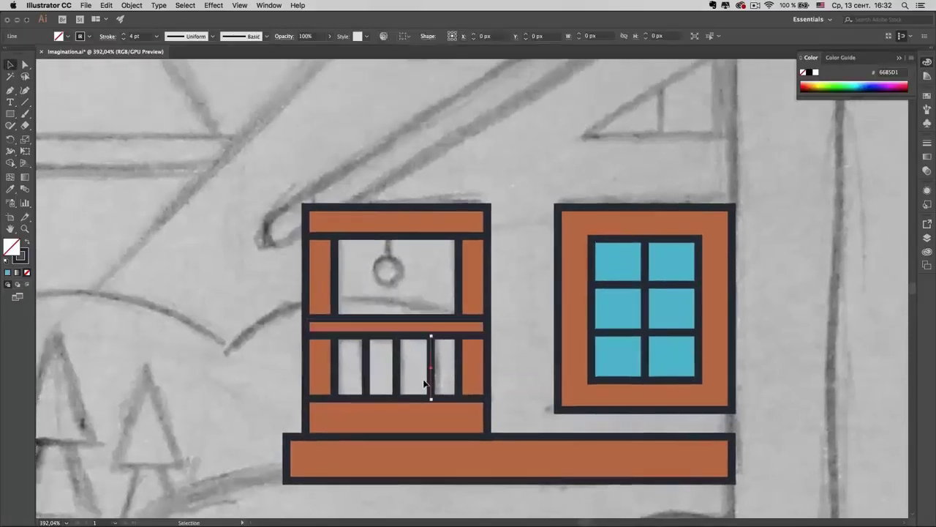
click(515, 364)
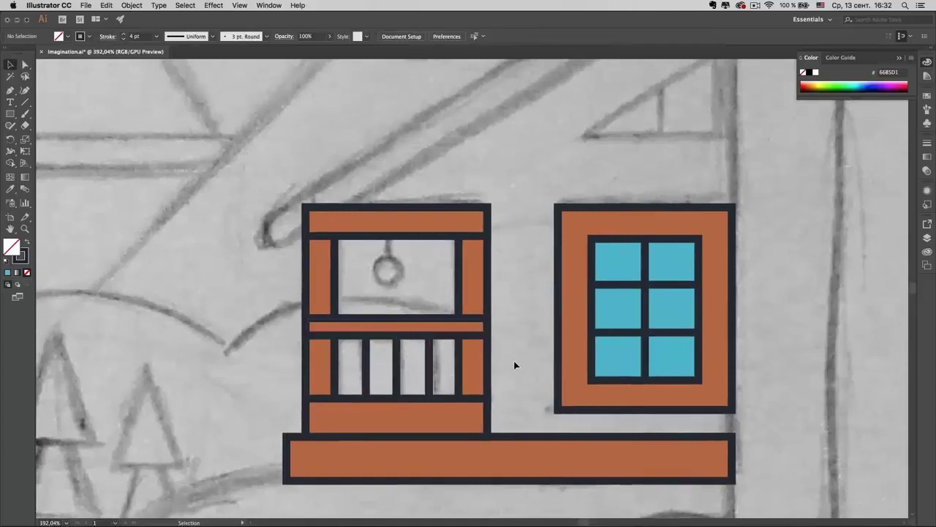
scroll(515, 364, up, 5)
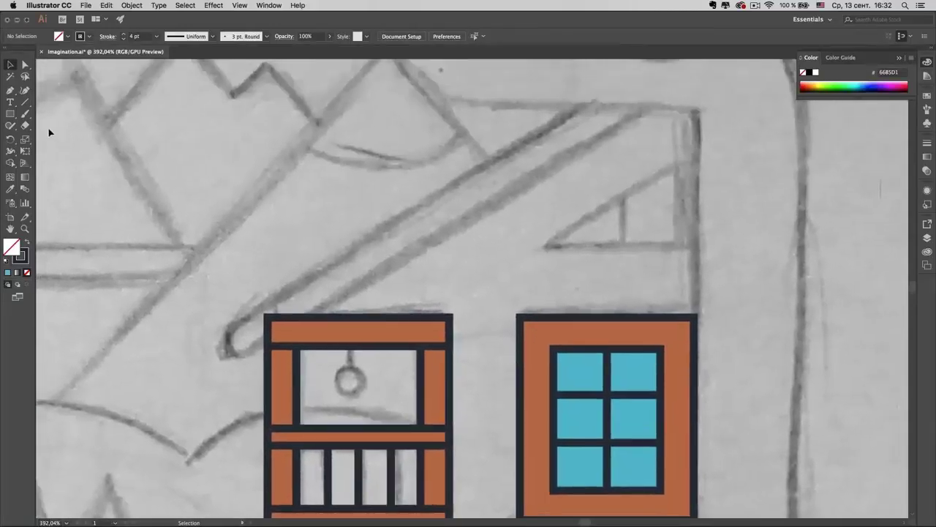
- Draw a long thin rectangle above the house and adjust its height
click(11, 113)
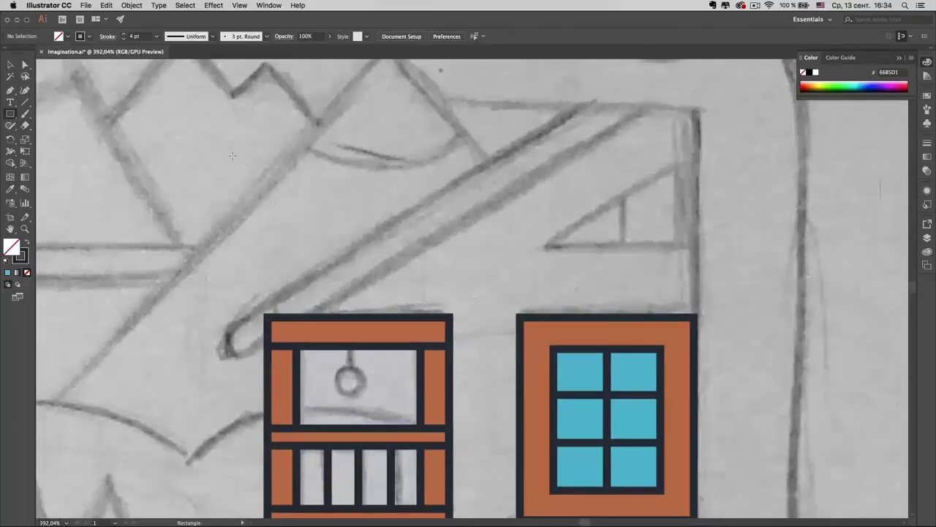
mouse_move(223, 151)
mouse_down()
mouse_move(695, 190)
mouse_move(700, 180)
mouse_up()
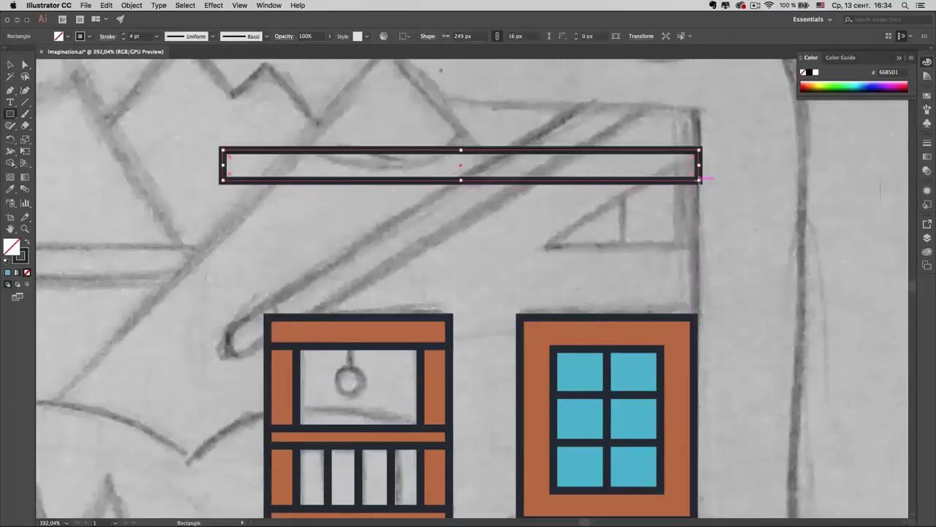
click(11, 66)
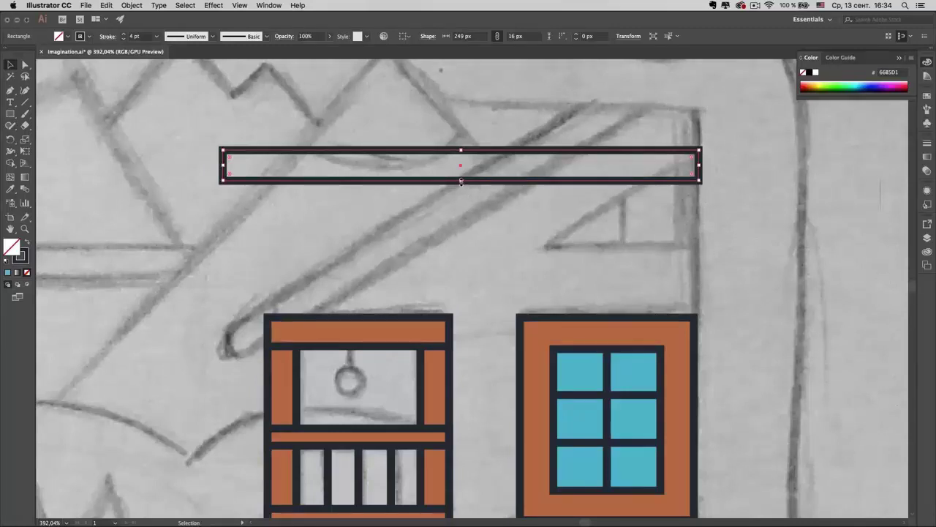
mouse_move(461, 181)
mouse_down()
mouse_move(461, 201)
mouse_move(461, 179)
mouse_up()
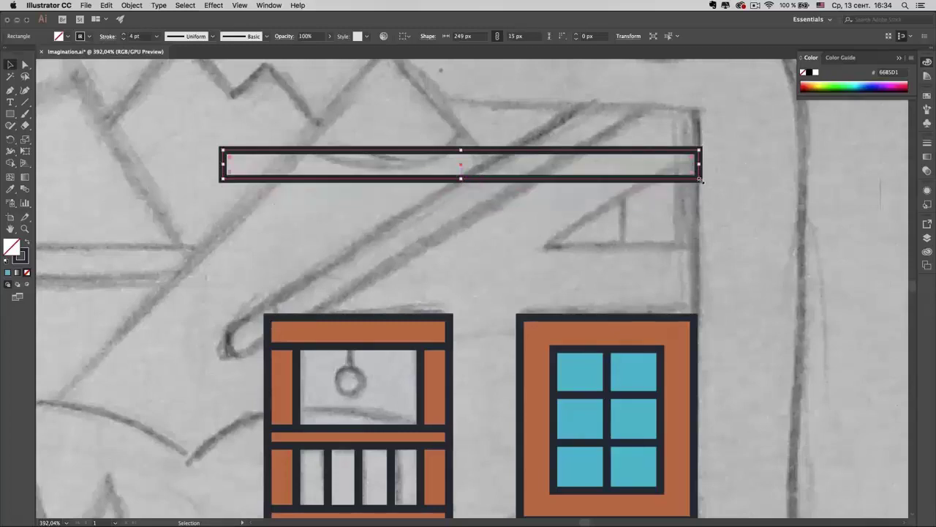
mouse_move(699, 179)
mouse_down()
mouse_move(696, 207)
mouse_move(725, 193)
mouse_move(712, 163)
mouse_move(684, 210)
mouse_move(783, 229)
mouse_move(701, 219)
mouse_up()
- Tilt the beam 30°, move it onto the house top, and match the orange fill and dark outline
mouse_move(701, 147)
mouse_down()
mouse_move(649, 82)
mouse_move(657, 86)
mouse_up()
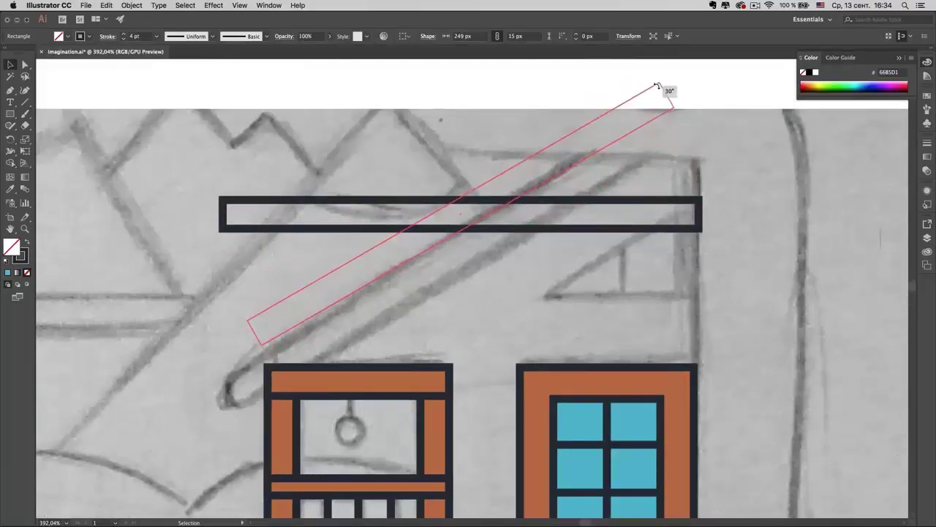
drag(657, 85, 657, 84)
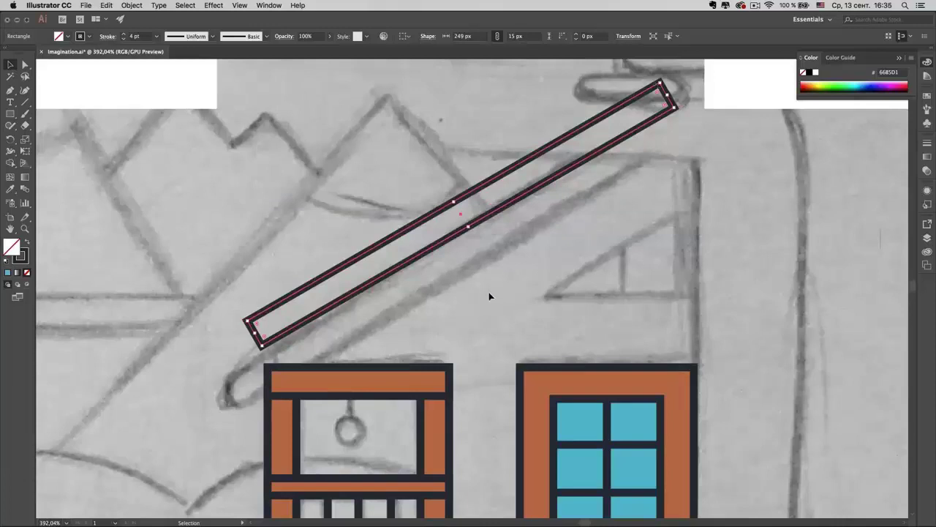
scroll(490, 296, down, 2)
scroll(490, 296, left, 2)
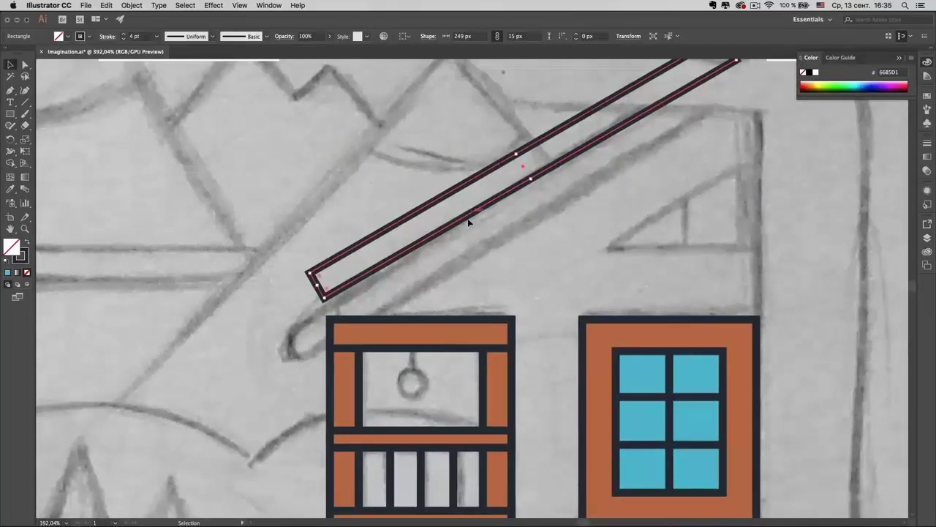
drag(472, 211, 450, 267)
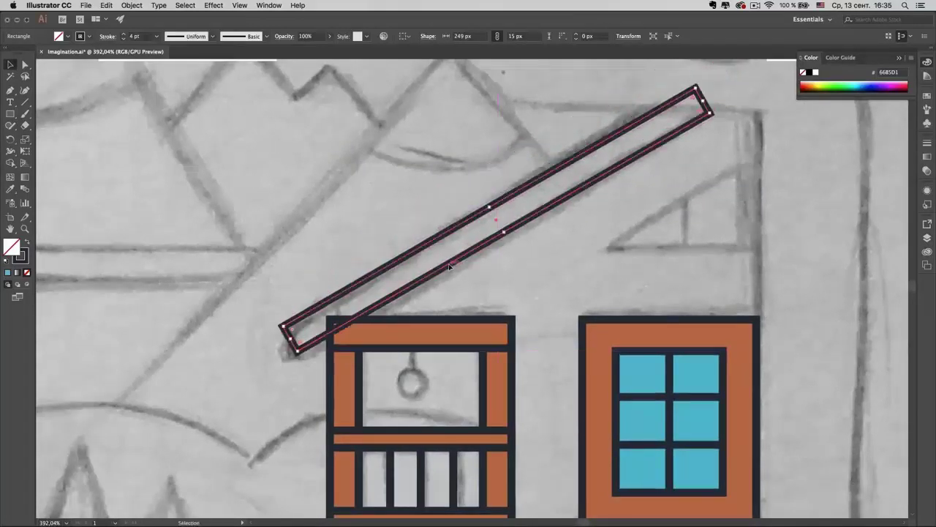
click(11, 190)
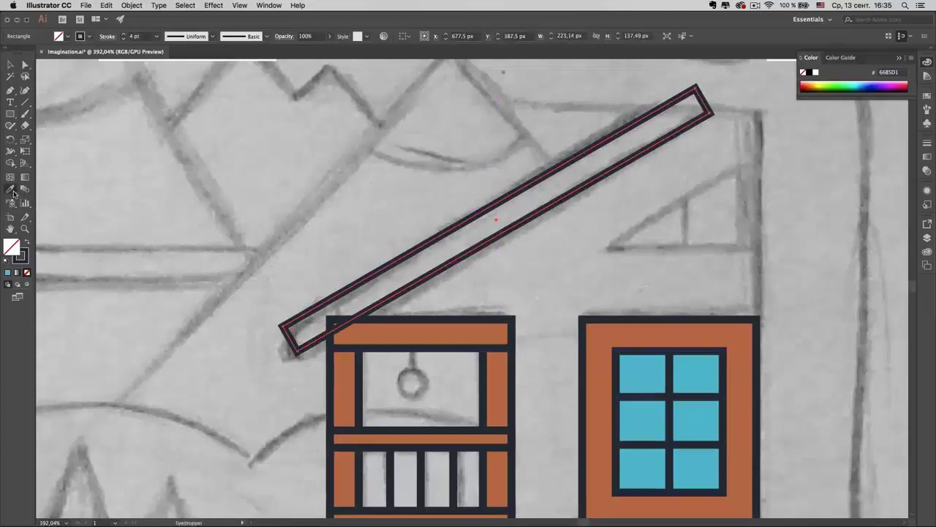
click(448, 323)
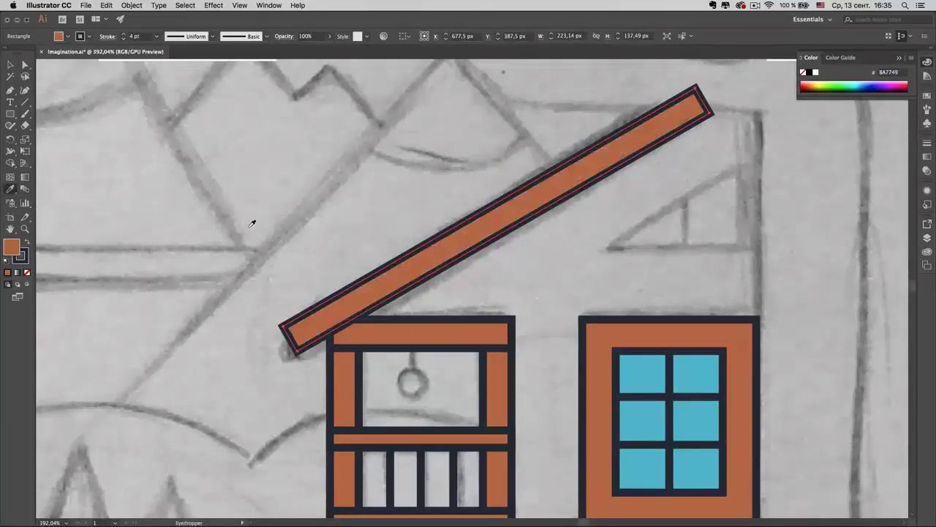
- Return to the Selection tool to view the whole drawing beside the references
click(10, 64)
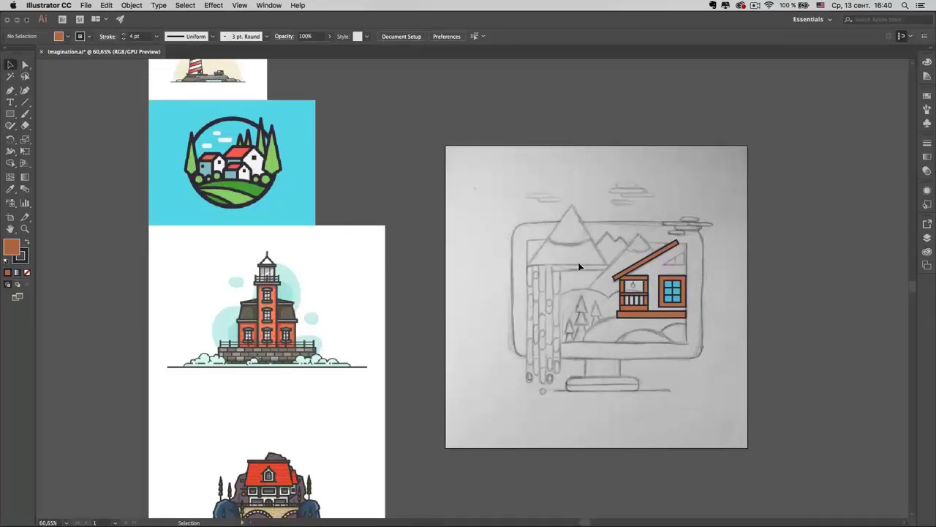
- Show the Layers panel and find the blue window rectangle's row in the rectangles layer
click(927, 239)
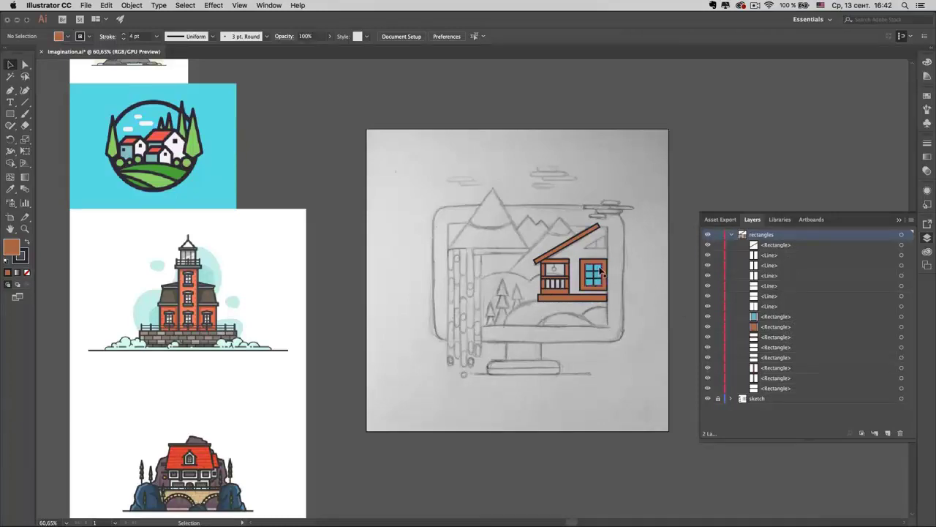
click(787, 317)
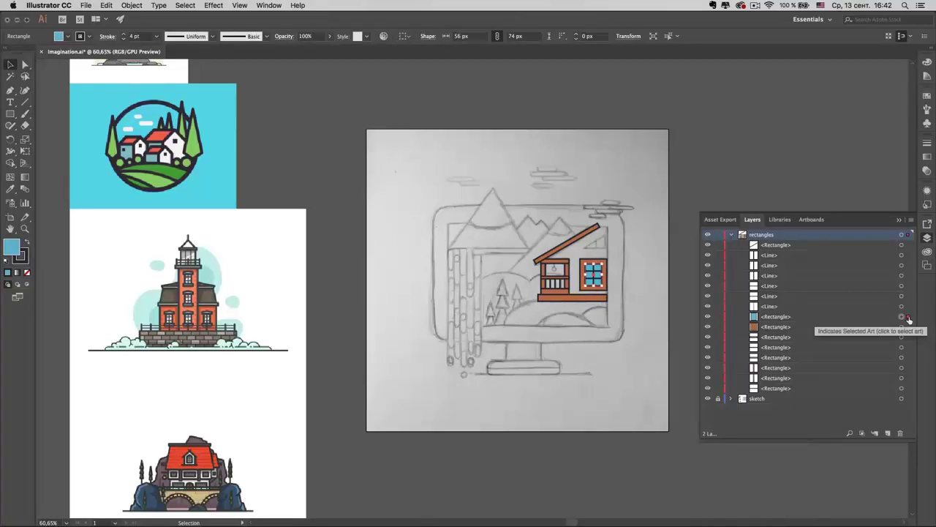
click(620, 308)
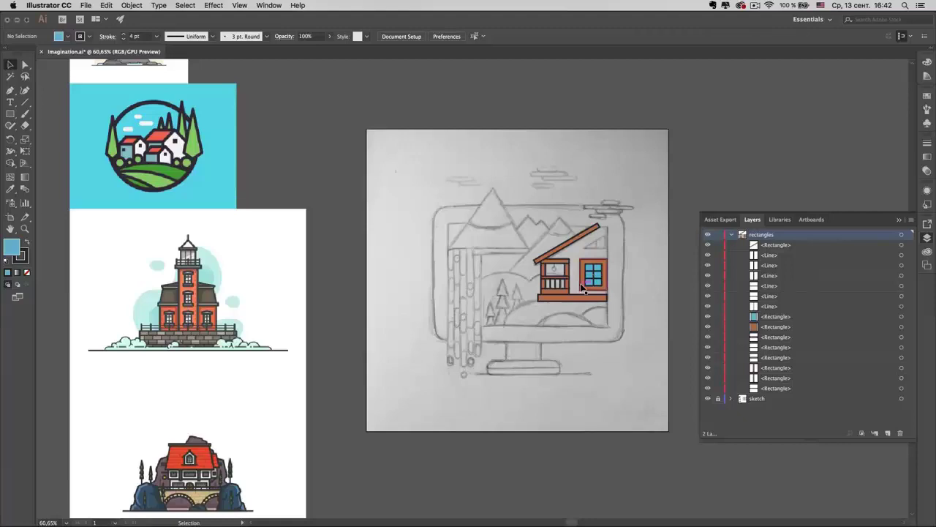
scroll(582, 288, up, 5)
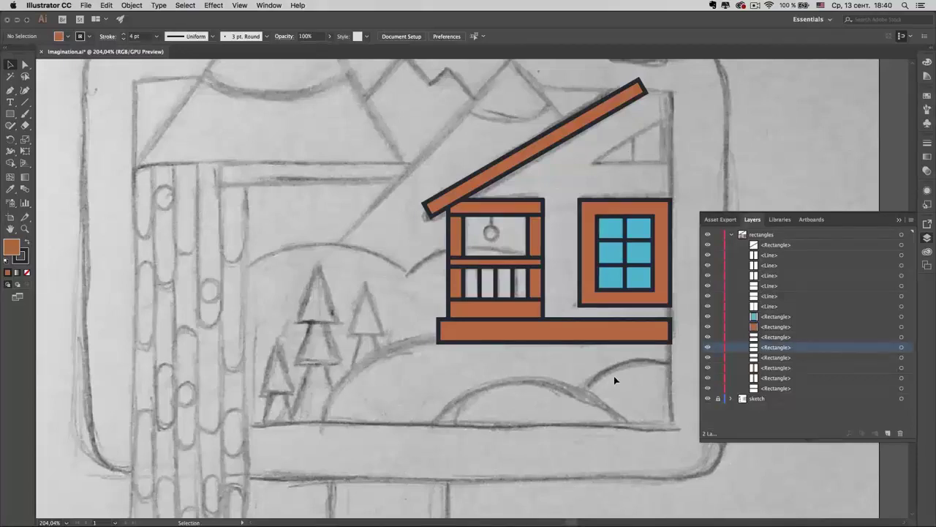
- Rename three balcony rectangle rows in the Layers panel to 1, 2 and 3
click(497, 261)
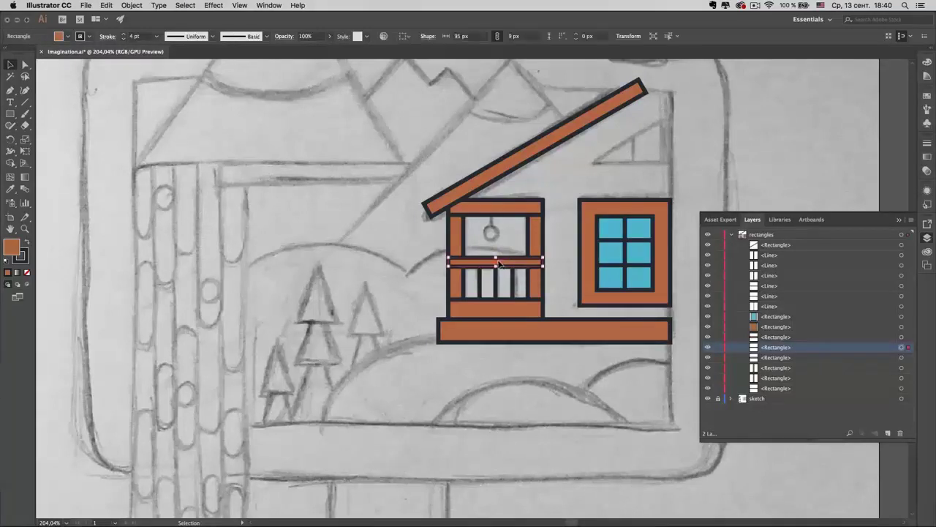
double_click(780, 347)
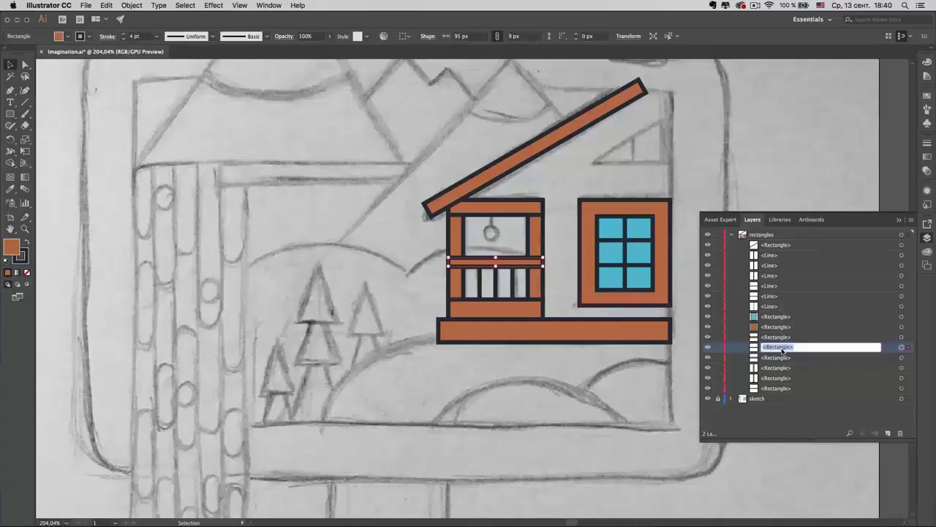
text(1)
key(Return)
click(452, 238)
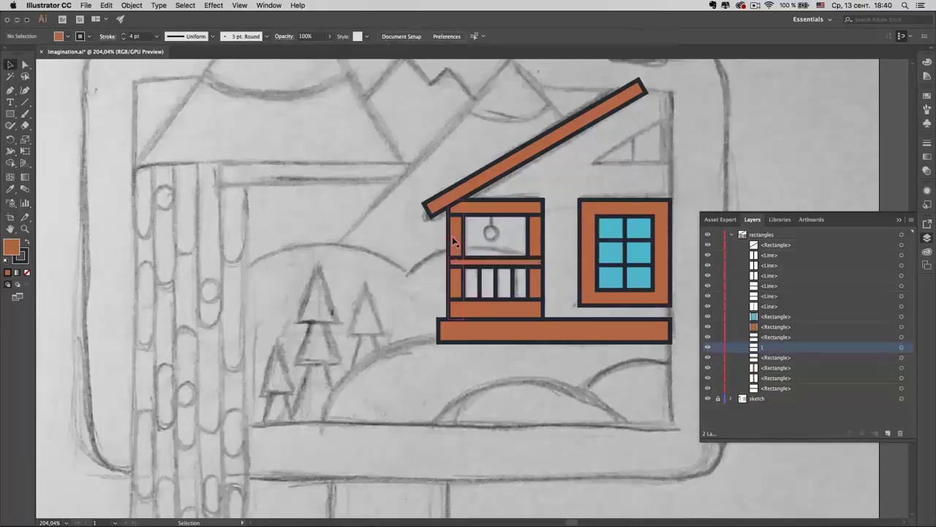
double_click(779, 377)
text(2)
key(Return)
click(530, 245)
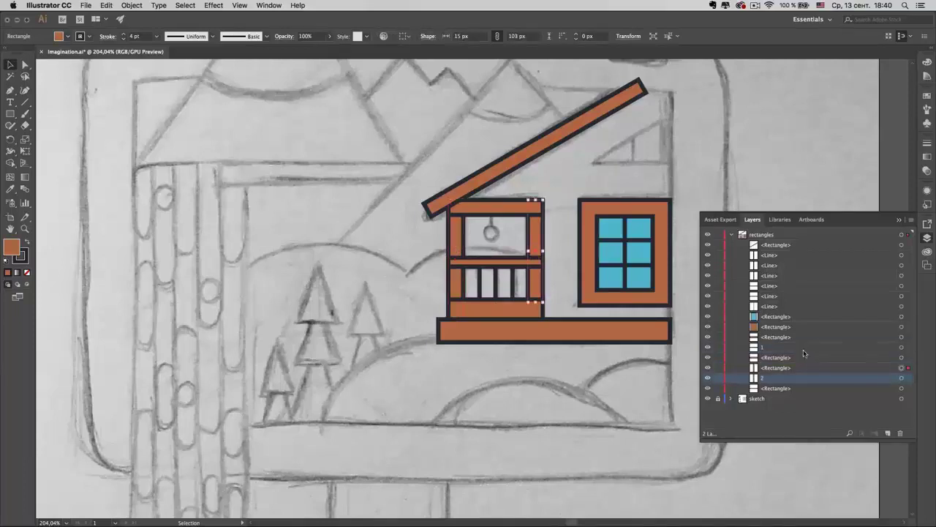
double_click(780, 368)
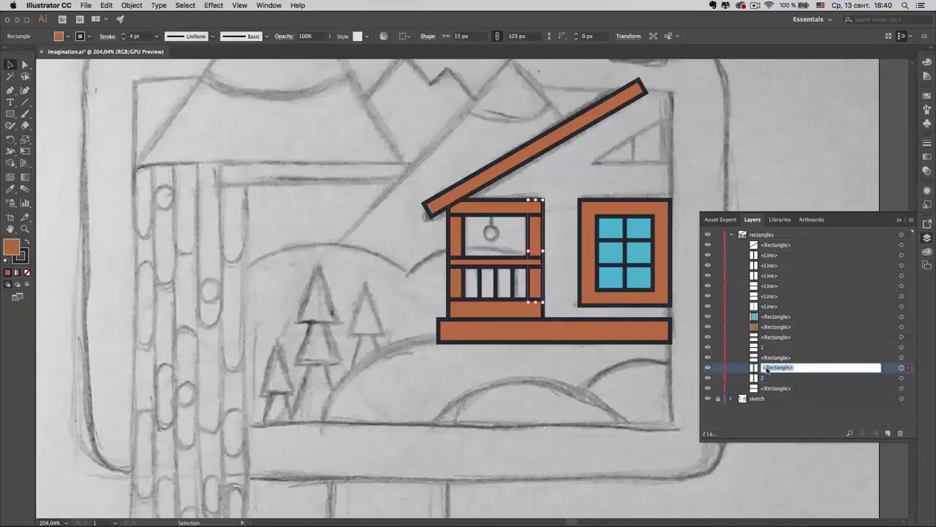
text(3)
click(548, 395)
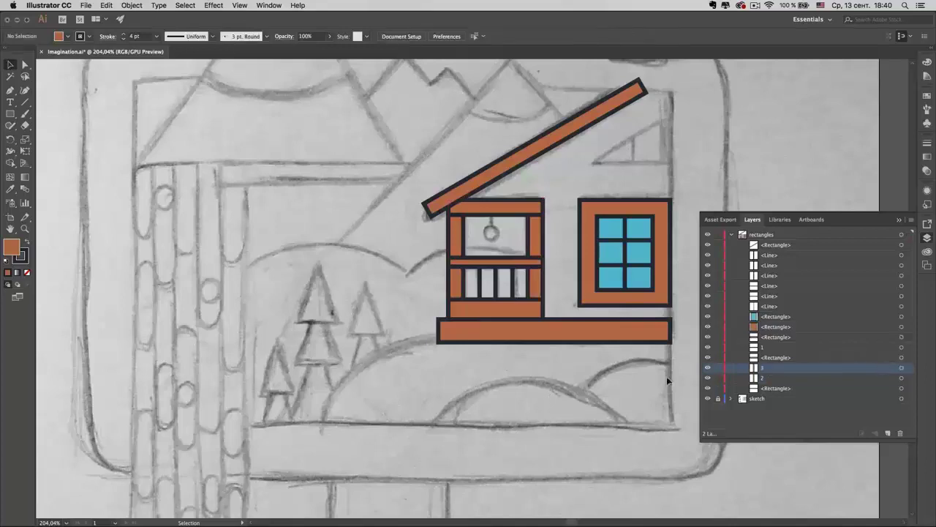
- Move row 1 below row 2 so the rectangles read 3, 2, 1
click(769, 347)
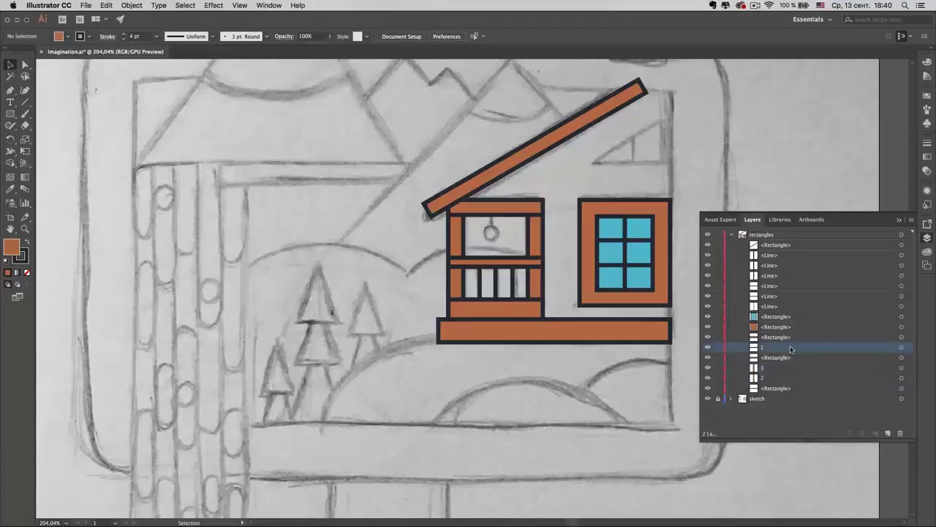
drag(790, 348, 767, 386)
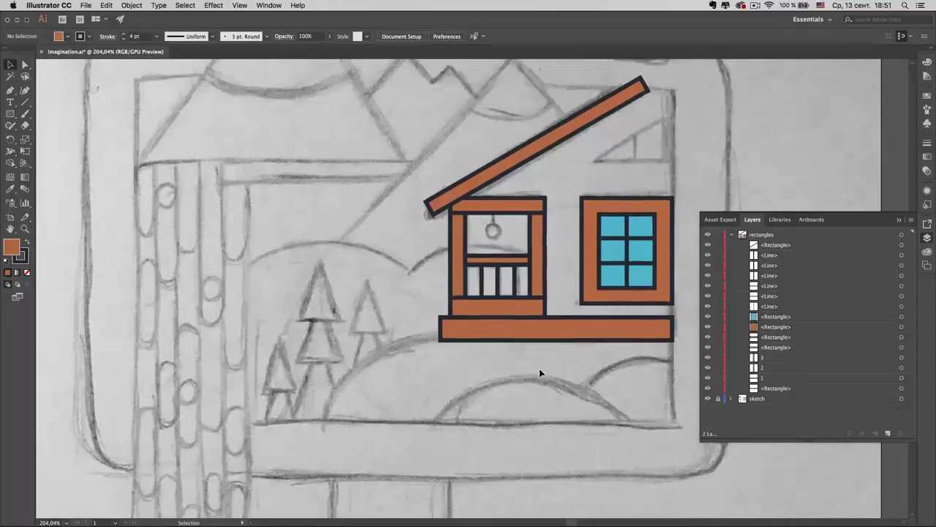
scroll(539, 373, down, 3)
scroll(539, 373, left, 5)
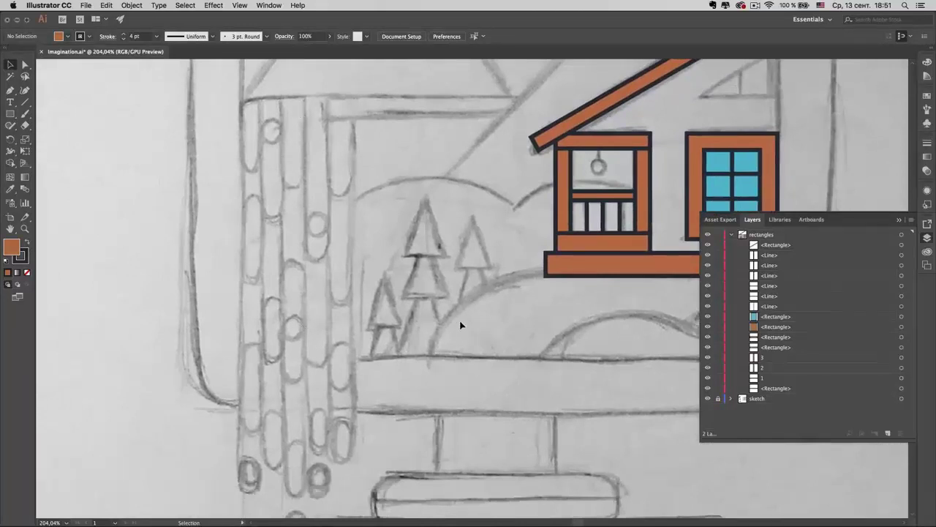
- Add a new 'waterfall' layer, lock the rectangles layer, and pan to the waterfall sketch
click(734, 237)
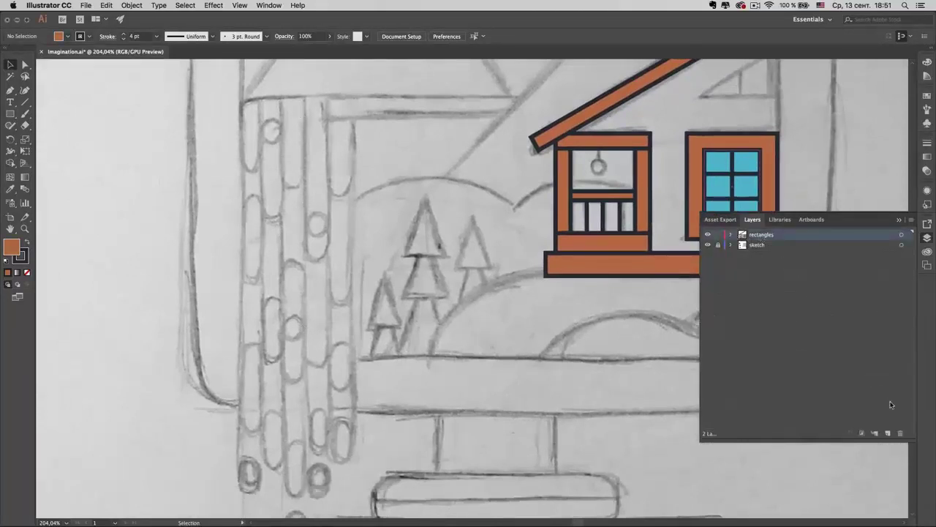
click(888, 433)
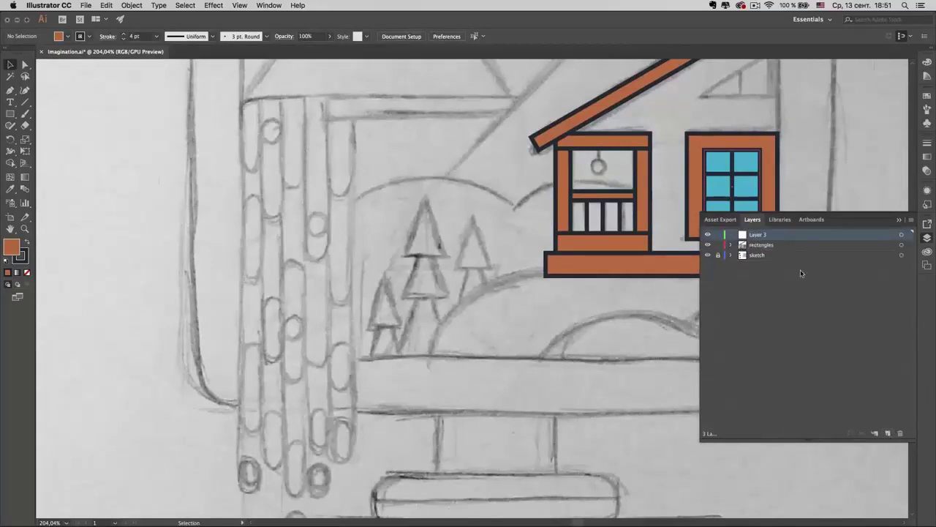
double_click(758, 234)
text(waterfall)
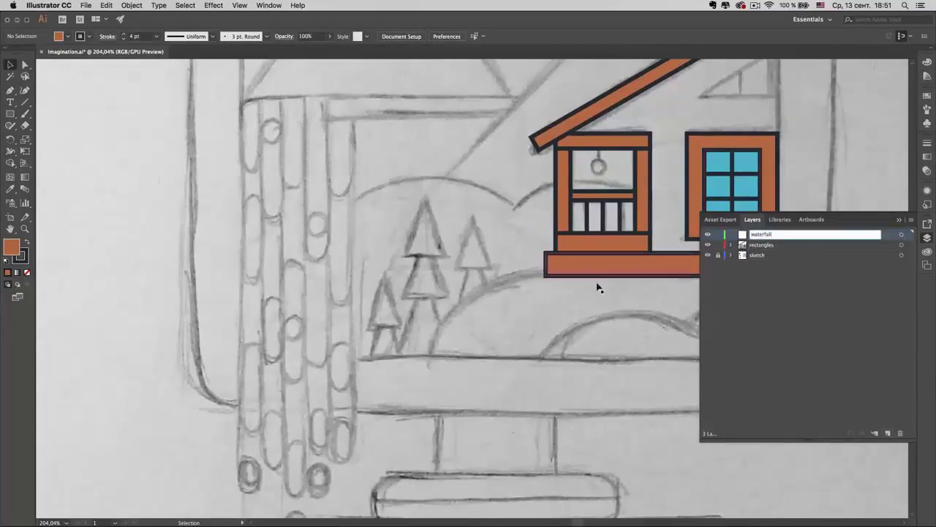
key(Return)
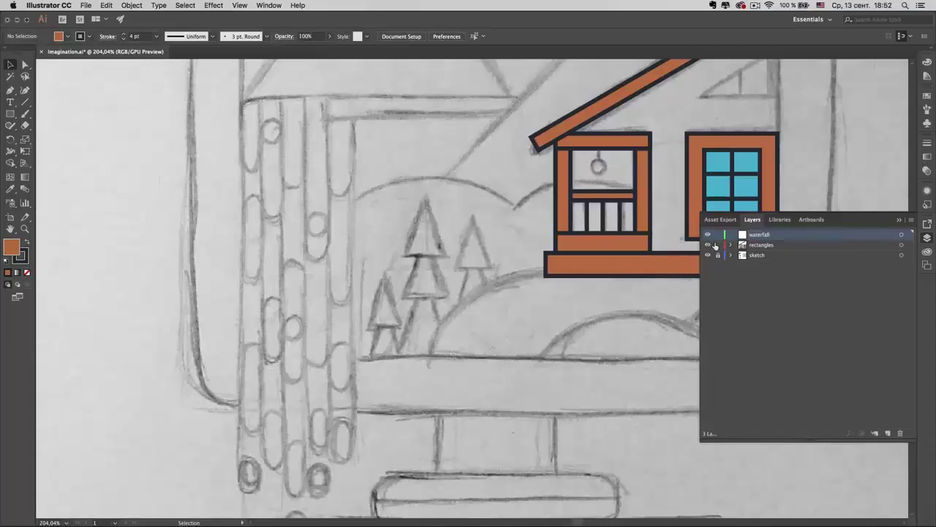
click(717, 245)
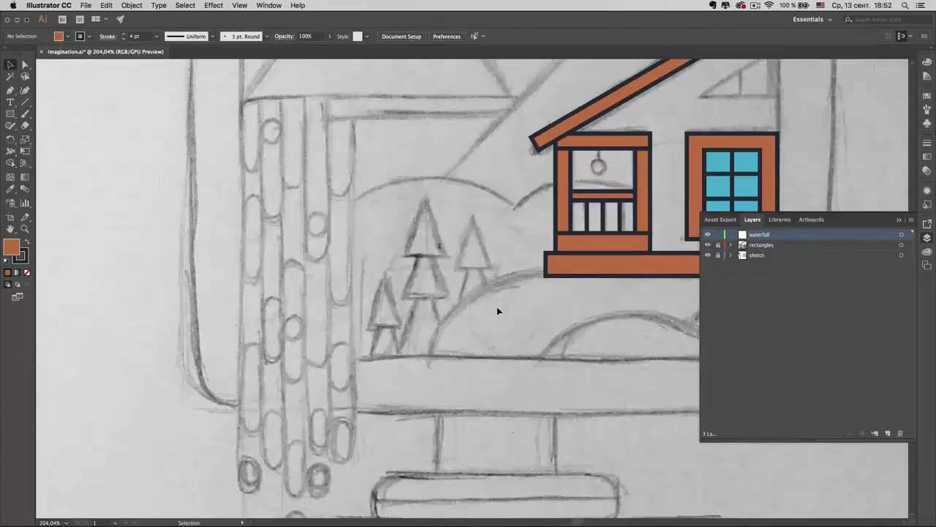
scroll(497, 307, left, 3)
scroll(497, 311, left, 1)
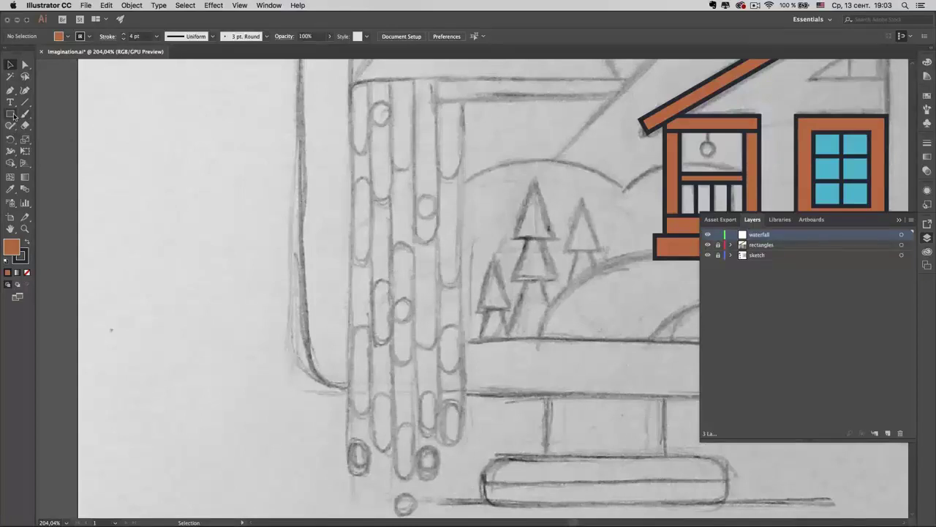
- Draw a rounded rectangle at the waterfall's top, experimenting with its corner radius
click(13, 115)
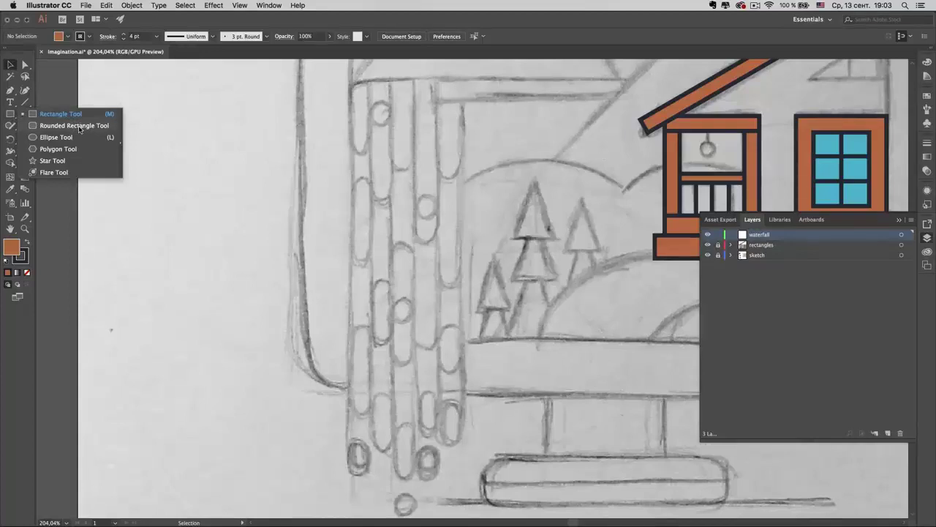
click(79, 126)
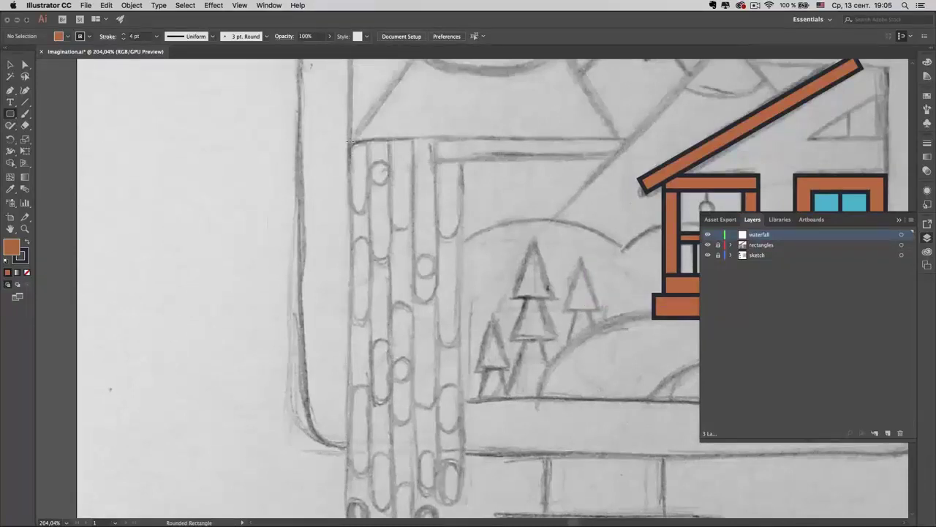
drag(350, 142, 624, 234)
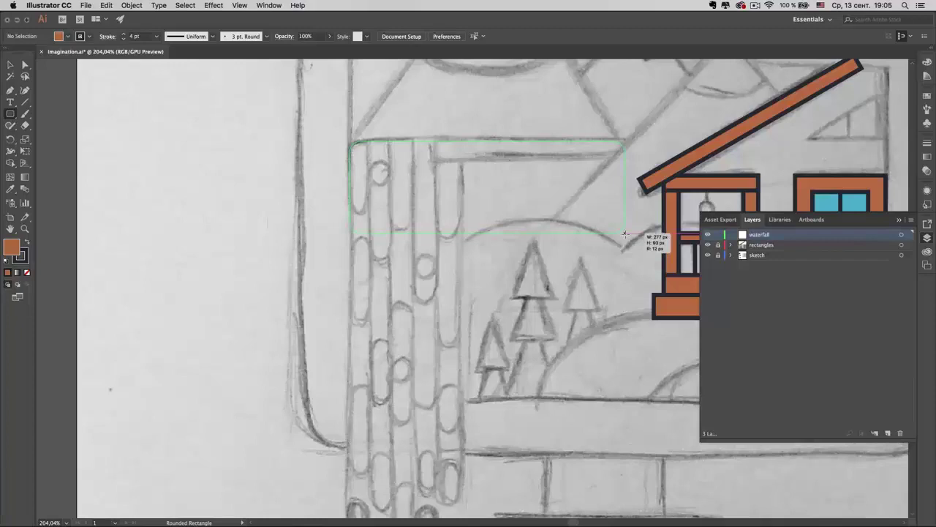
drag(624, 234, 621, 244)
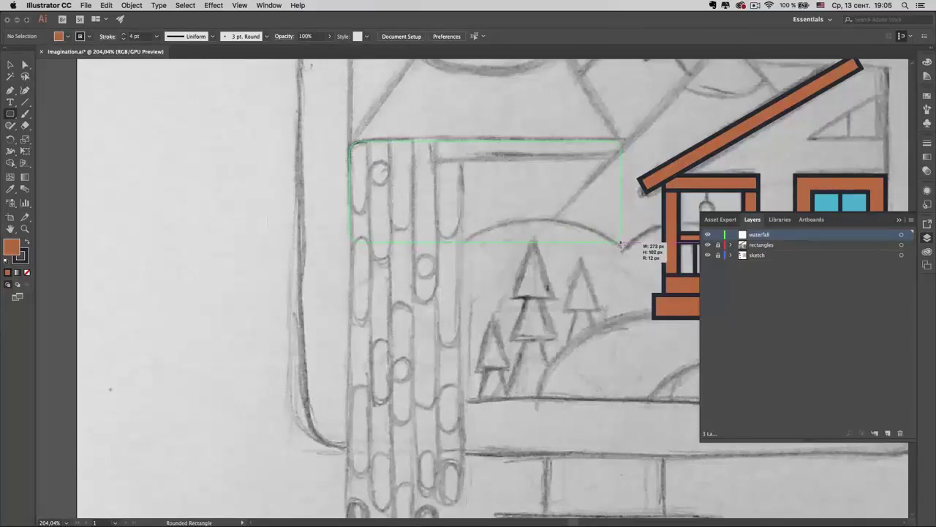
key(Left)
key(Right)
key(Down)
key(Down)
key(Up)
- Shape it into a 280 × 16 px rounded bar and paste a copy
drag(621, 245, 619, 159)
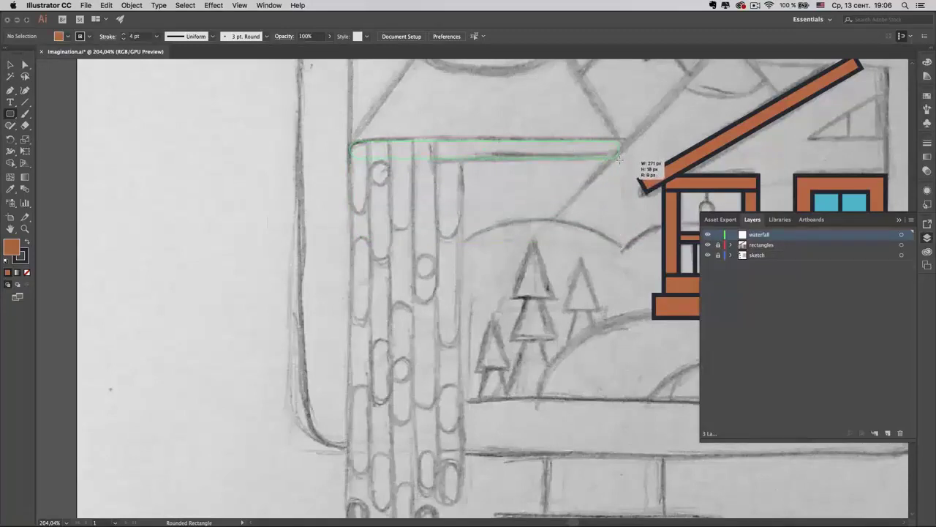
key(Down)
key(Down)
key(Down)
drag(619, 159, 629, 159)
drag(629, 158, 628, 157)
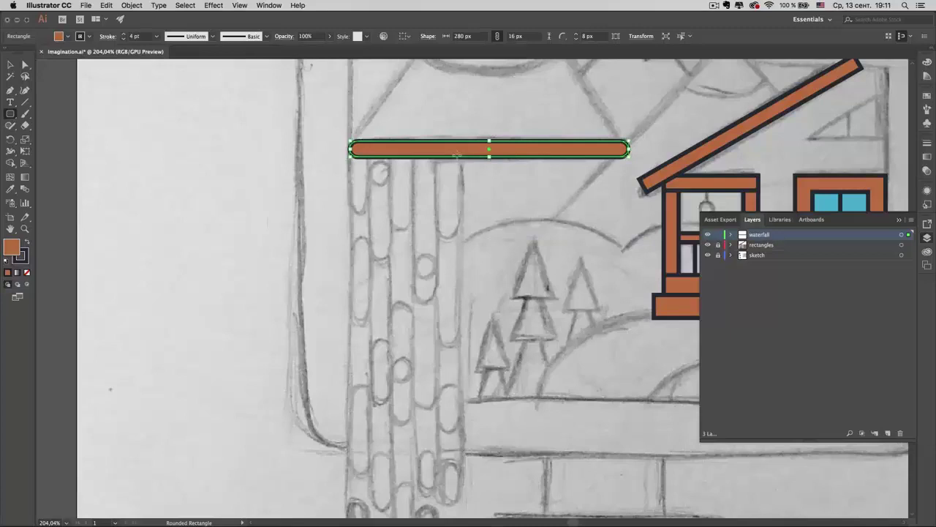
key(v)
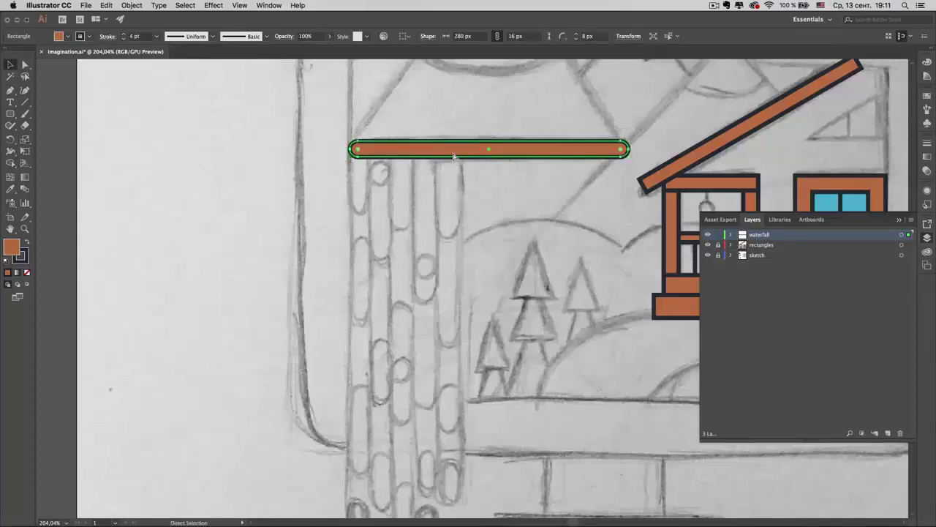
key(ctrl+v)
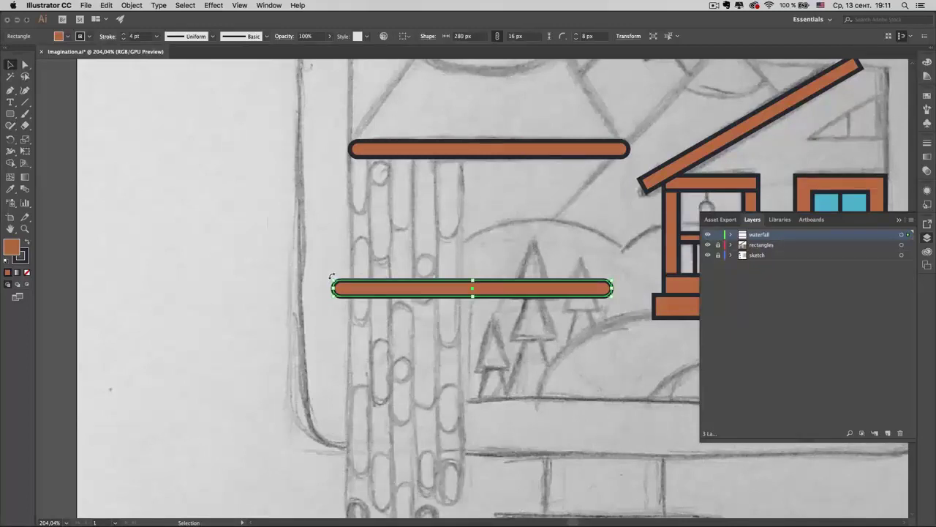
- Rotate the copied orange bar 270° to vertical and position it under the top bar
drag(332, 276, 478, 207)
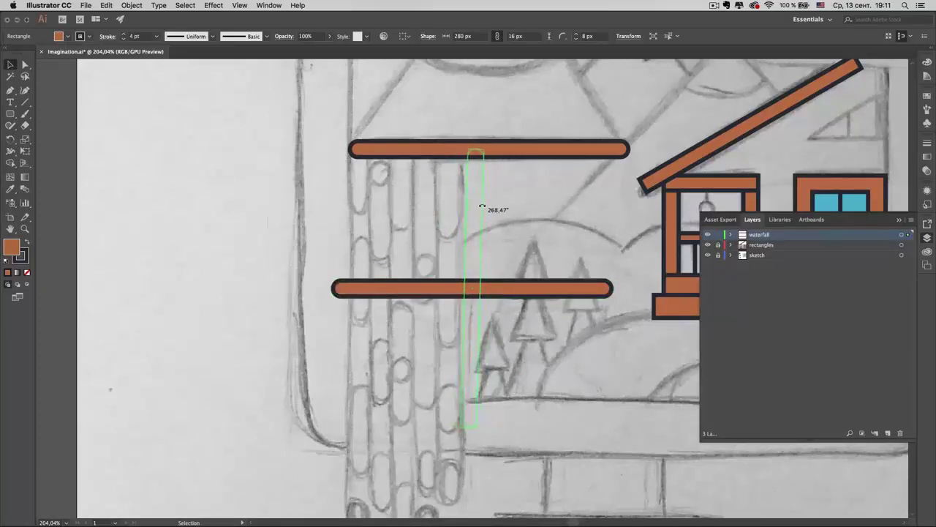
mouse_move(478, 208)
mouse_down()
mouse_move(487, 207)
mouse_move(398, 191)
mouse_move(476, 174)
mouse_up()
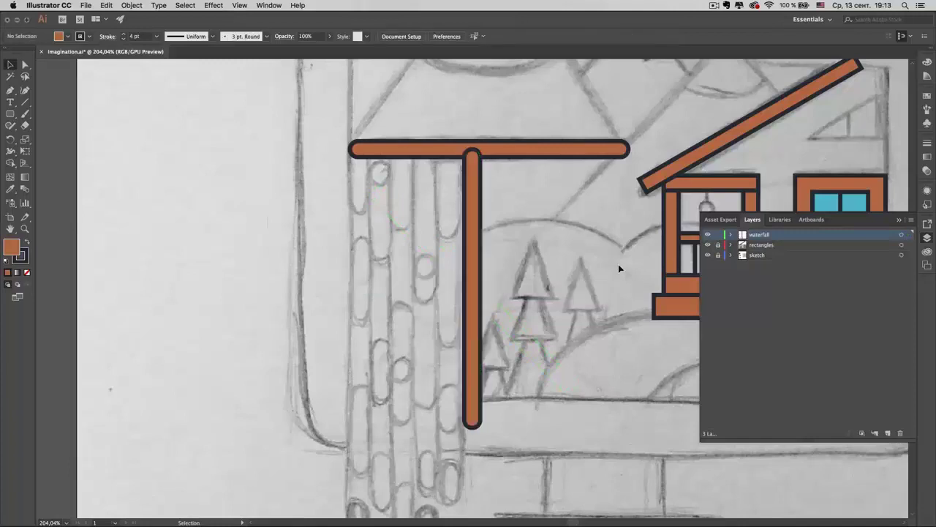
click(497, 223)
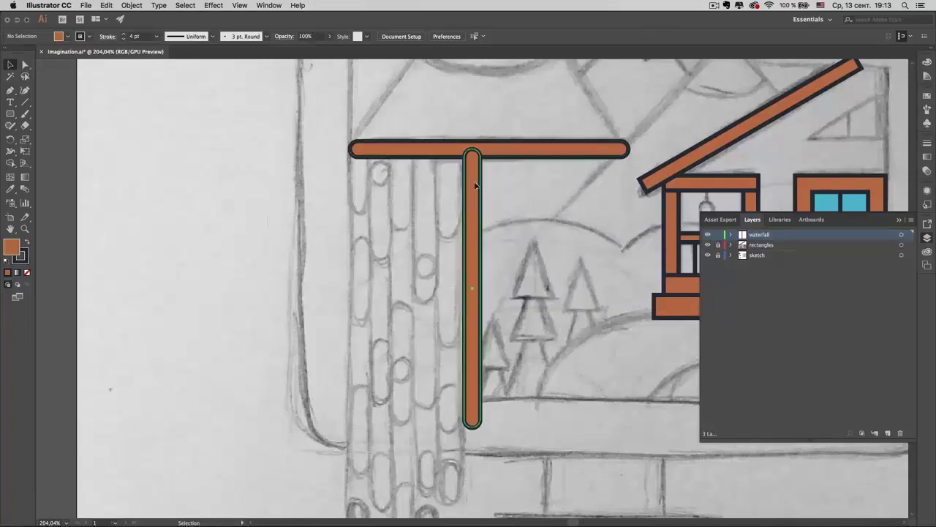
mouse_move(481, 188)
mouse_down()
mouse_move(454, 185)
mouse_move(457, 176)
mouse_up()
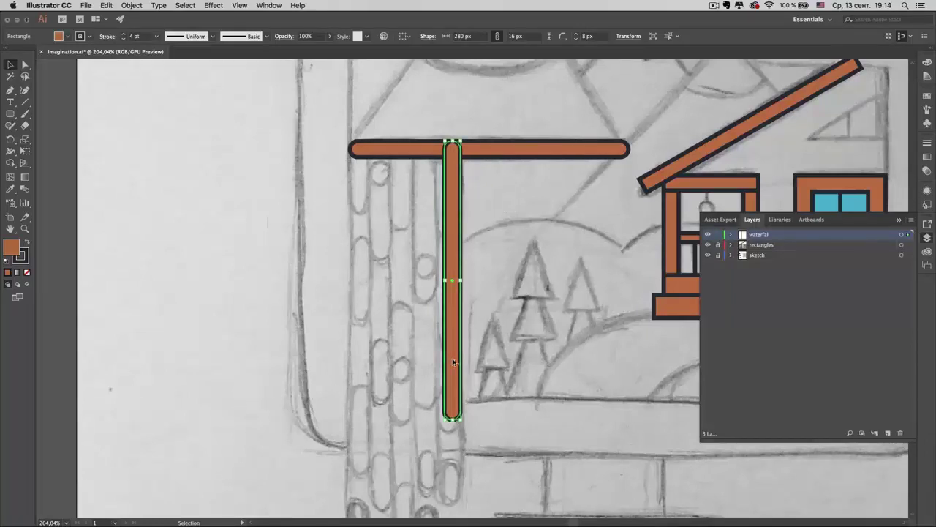
key(Left)
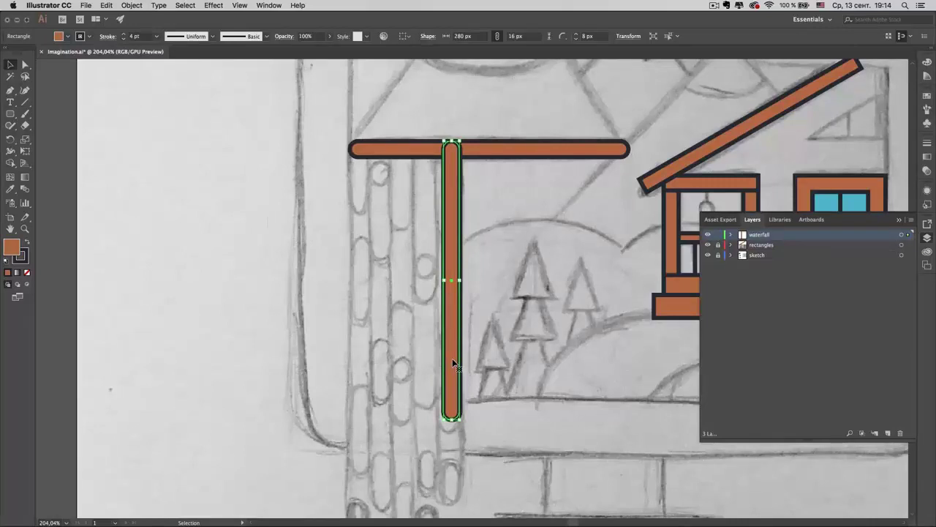
- Option-duplicate the vertical bar to make a second strip to its left
key(alt+Left)
key(Left)
key(Left)
key(Left)
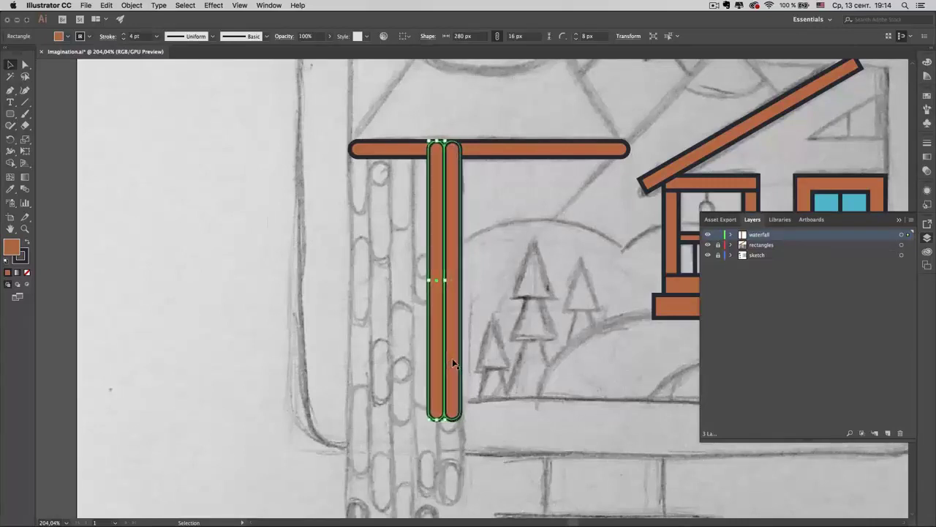
key(Left)
key(Left)
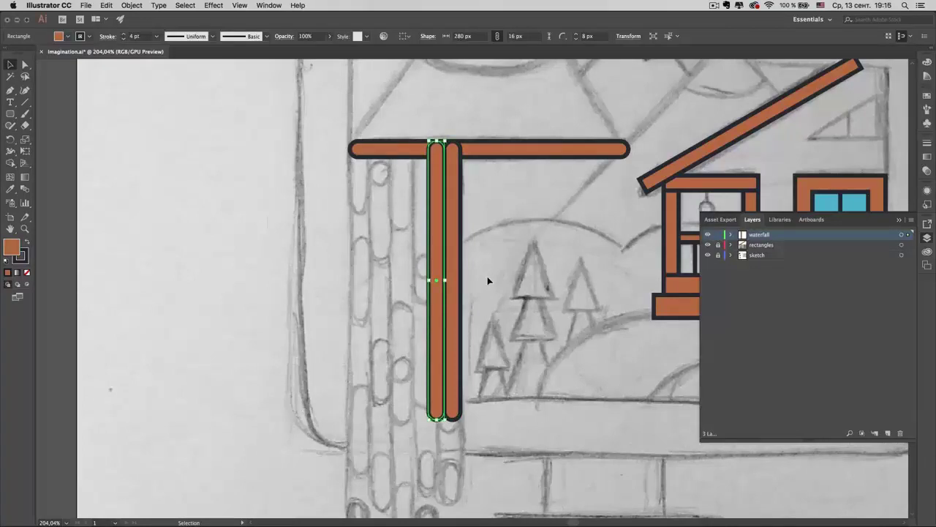
key(shift)
key(shift+Left)
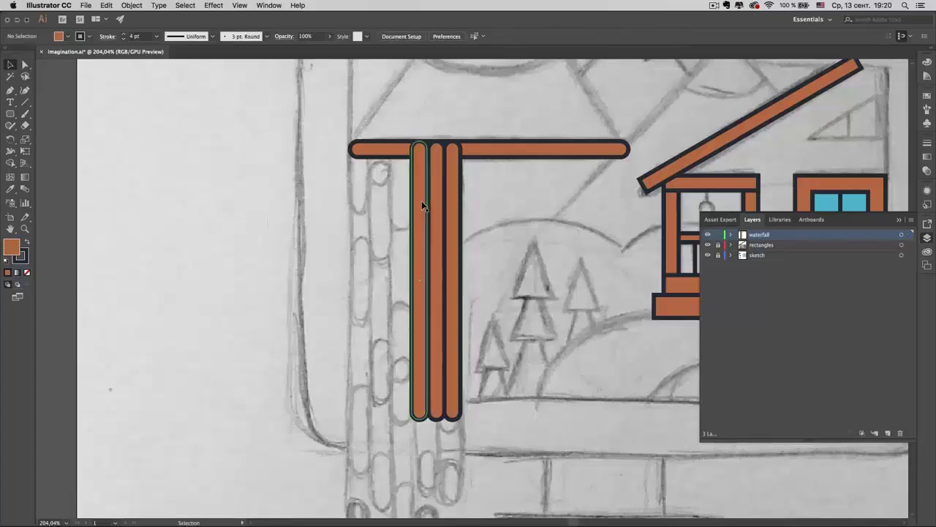
- Duplicate and nudge more strips leftward until six orange bars hang evenly side by side
click(418, 202)
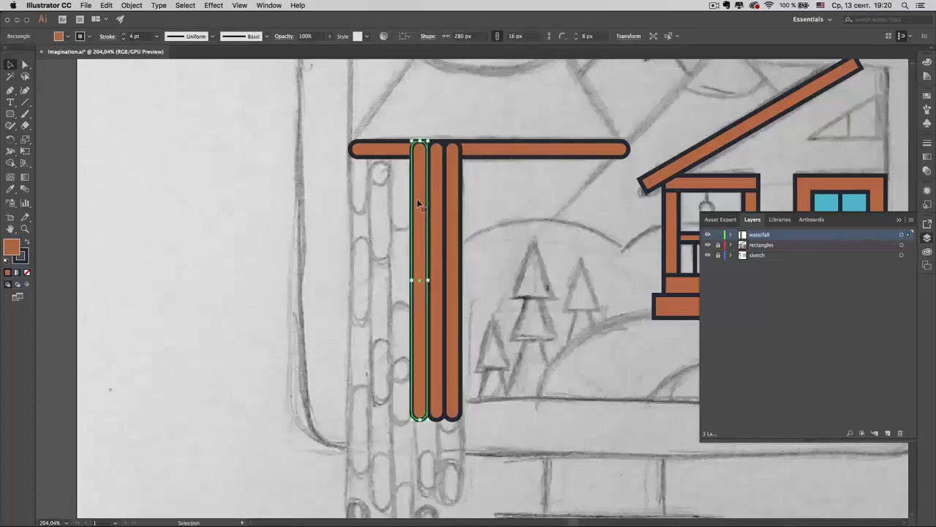
key(shift)
key(shift+Left)
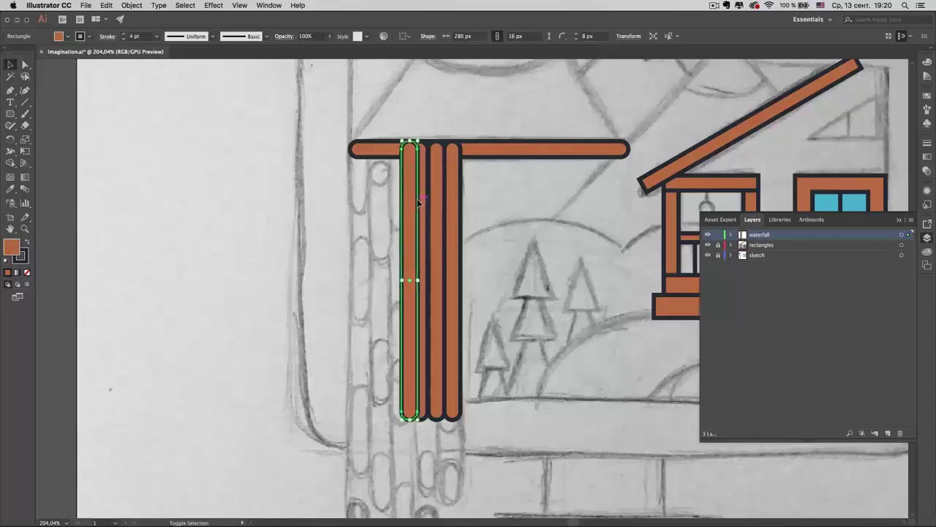
key(shift+Left)
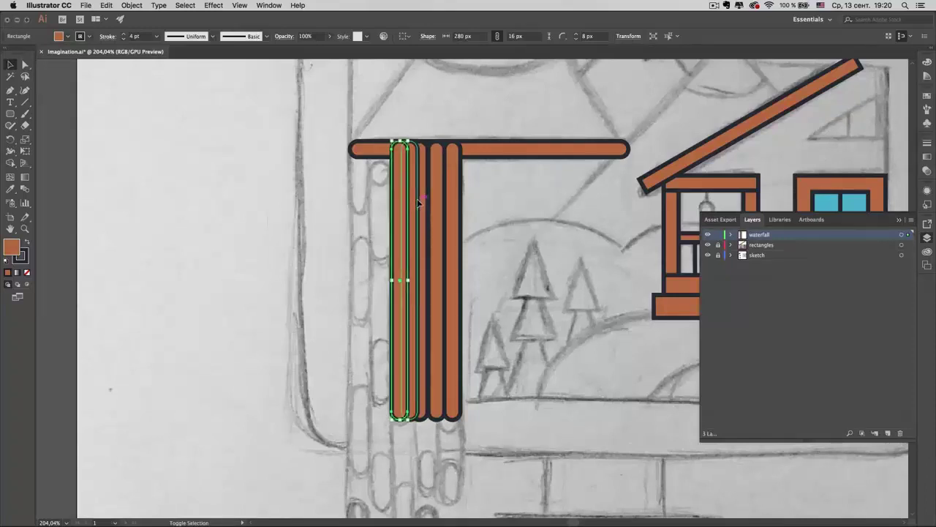
key(shift+Left)
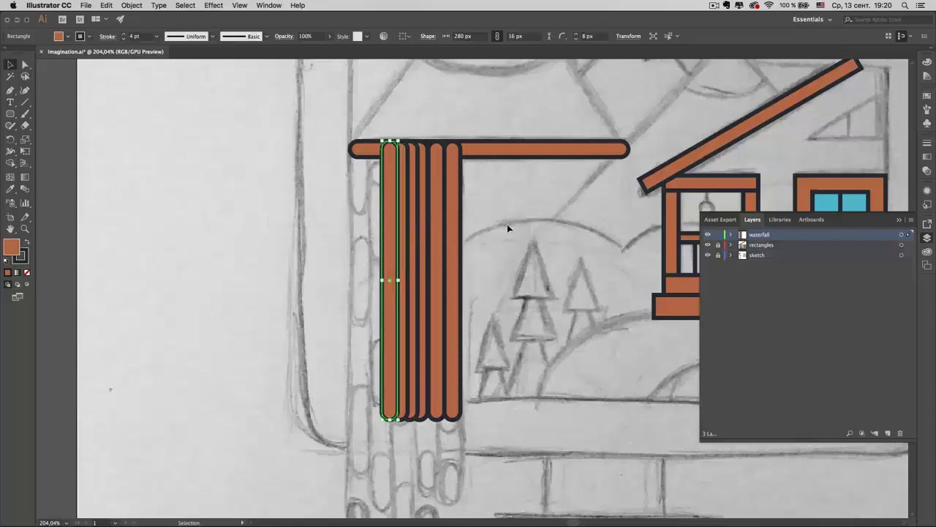
key(shift+Left)
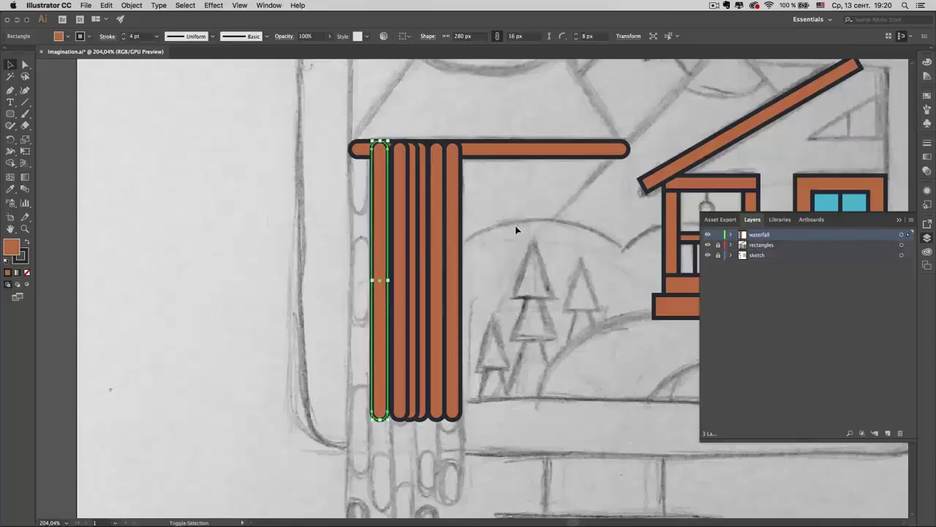
key(shift+Left)
key(shift+Left)
click(397, 208)
key(shift+Left)
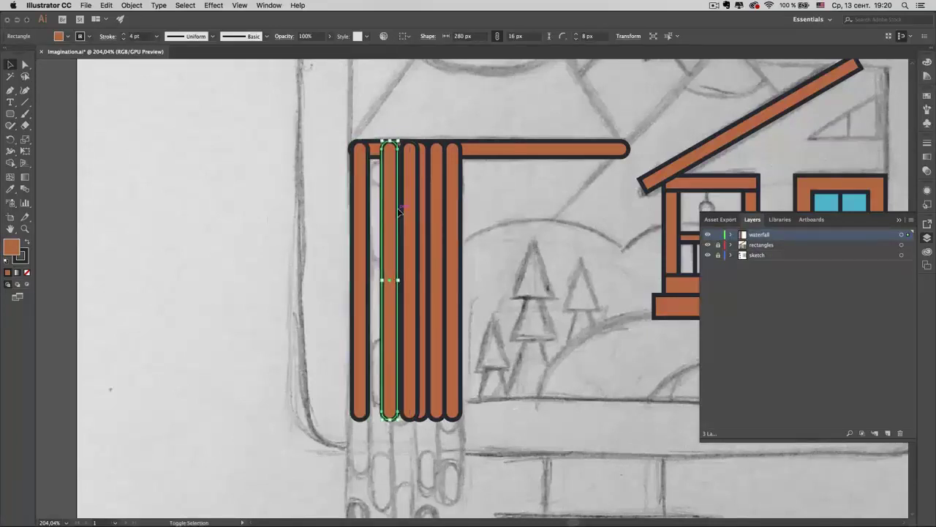
key(shift+Left)
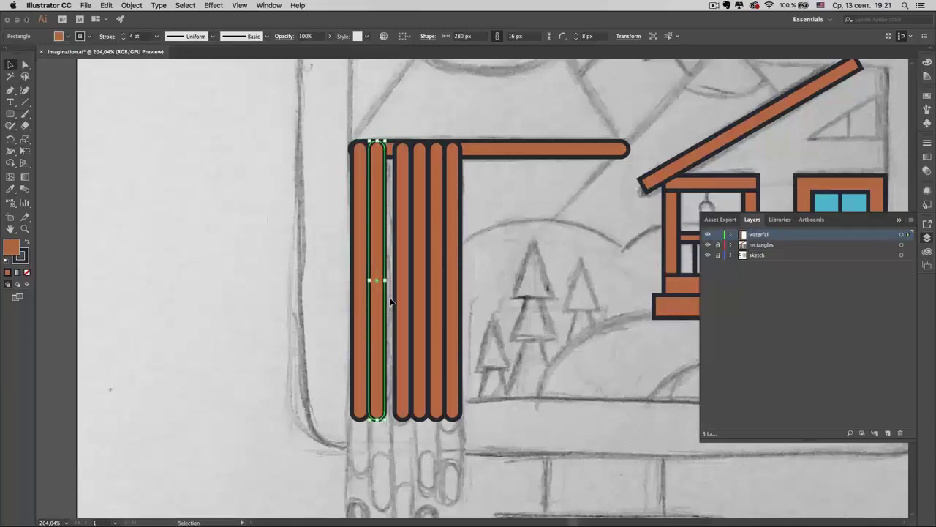
key(Right)
key(Right)
key(Right)
key(Right)
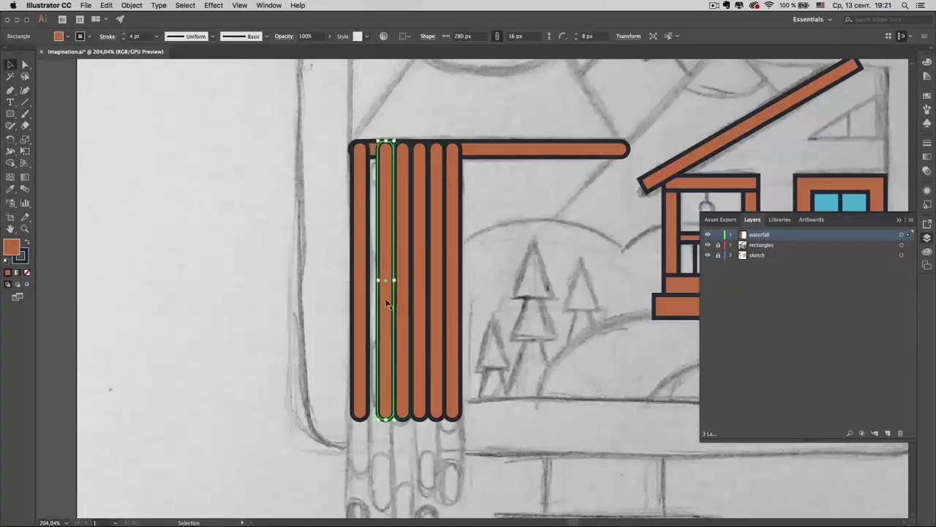
click(365, 306)
key(Right)
key(Right)
key(Right)
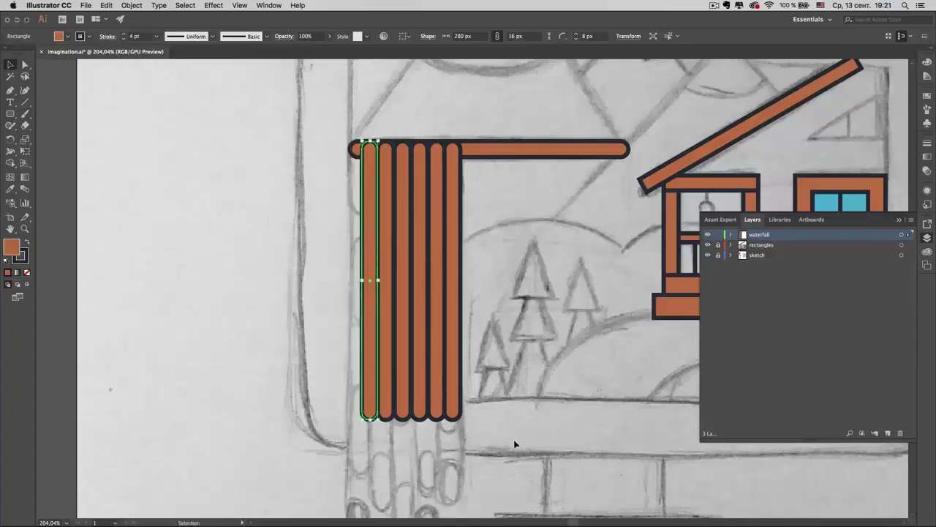
- Shift all the vertical bars slightly left under the top bar
key(ctrl+a)
key(Left)
key(Left)
key(Left)
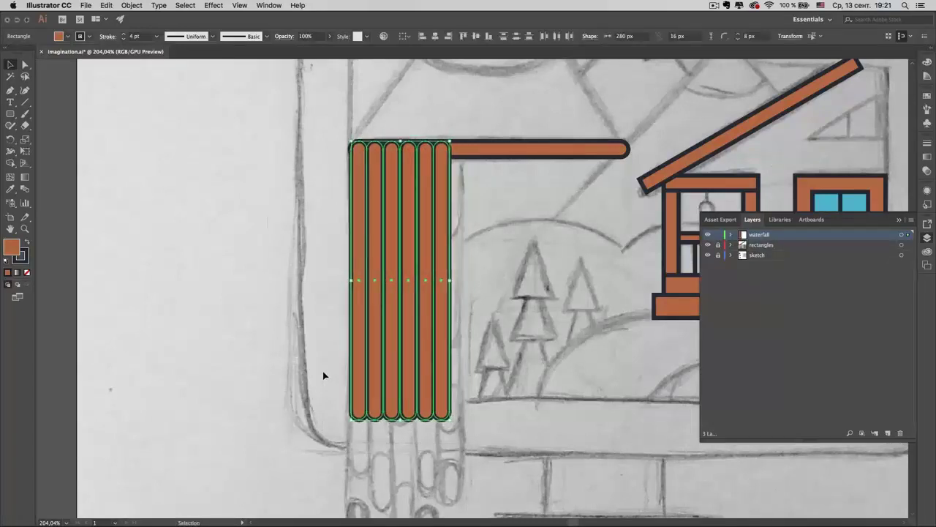
click(500, 375)
scroll(499, 375, down, 5)
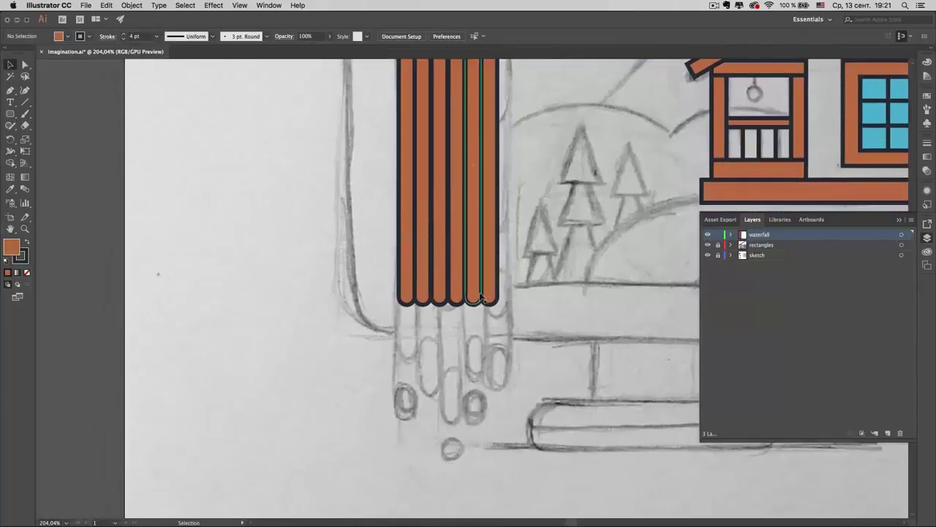
- Lengthen the three right-hand stripes downward to different staggered lengths
click(489, 287)
drag(490, 303, 490, 387)
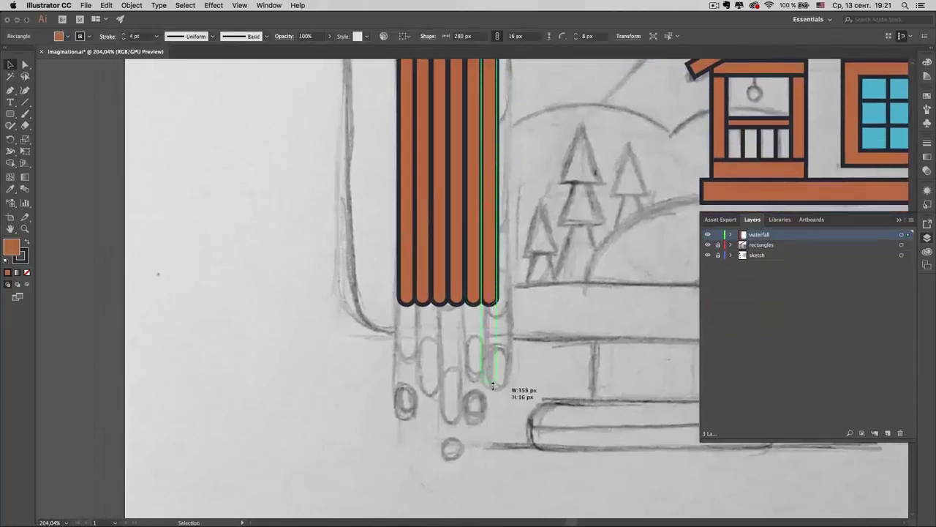
click(474, 304)
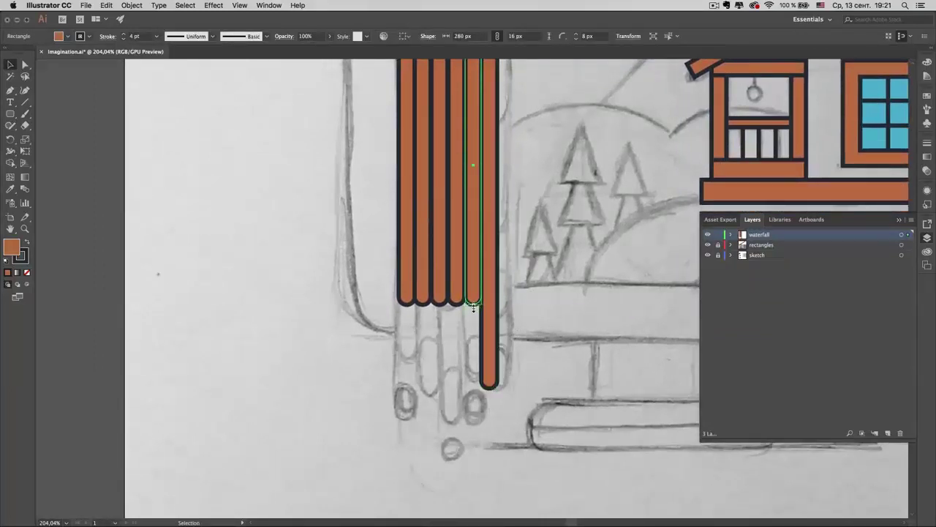
drag(474, 304, 476, 369)
click(455, 304)
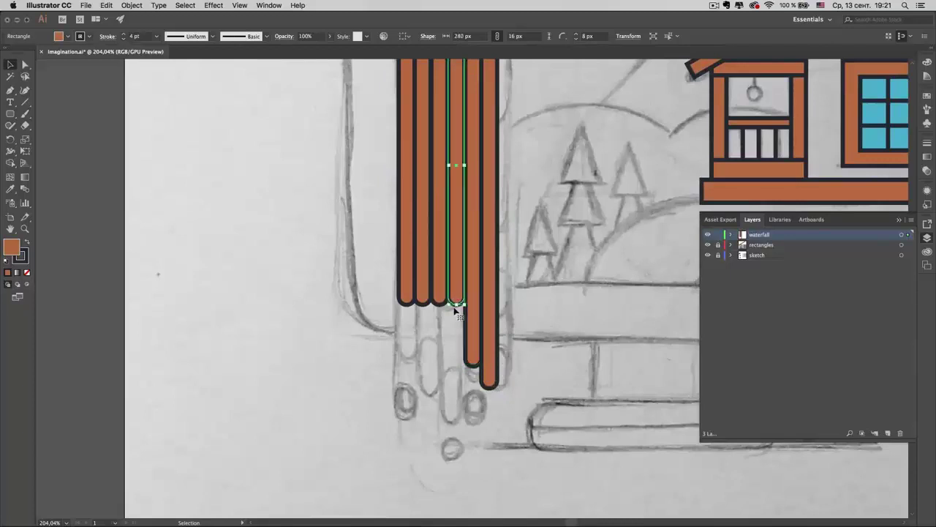
drag(455, 303, 455, 425)
- Lengthen the three left-hand stripes to staggered lengths, the leftmost reaching 358 px
click(439, 303)
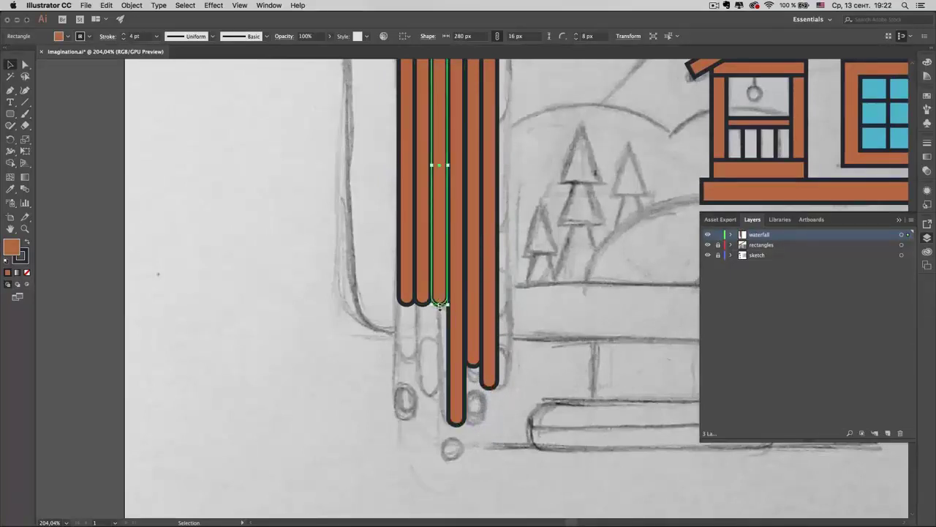
drag(439, 304, 439, 391)
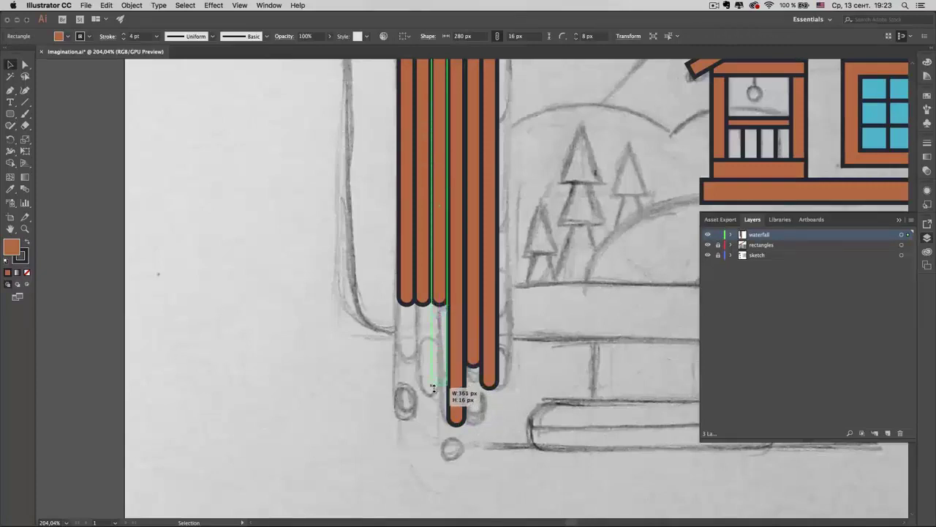
click(422, 302)
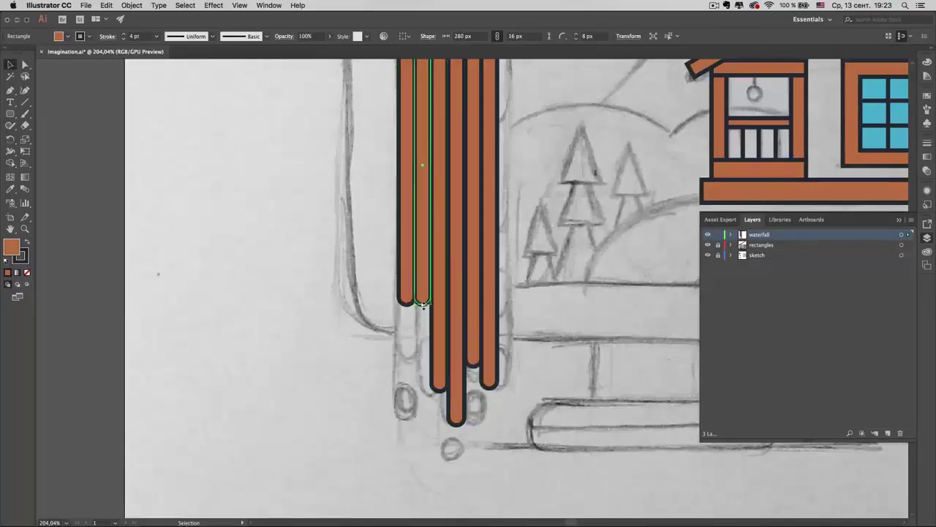
drag(423, 303, 423, 365)
click(407, 301)
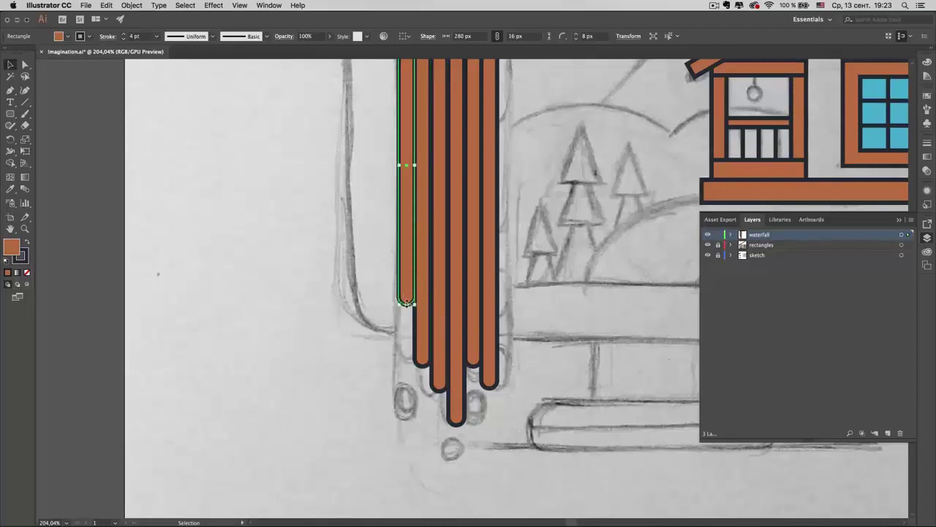
drag(406, 301, 407, 382)
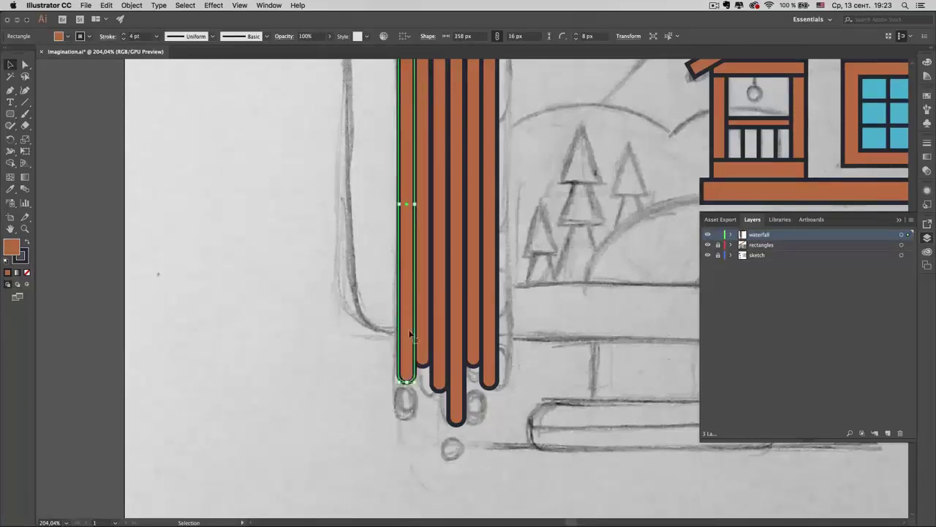
scroll(525, 272, up, 5)
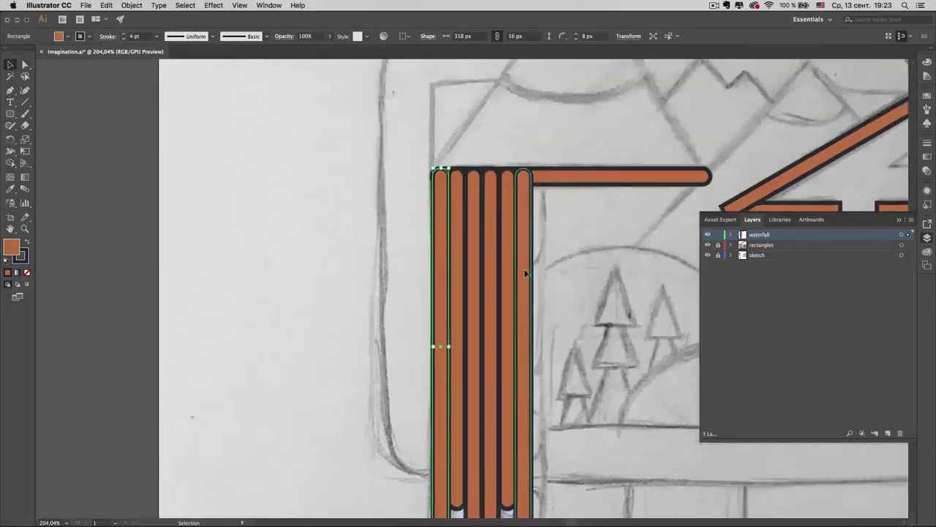
click(541, 284)
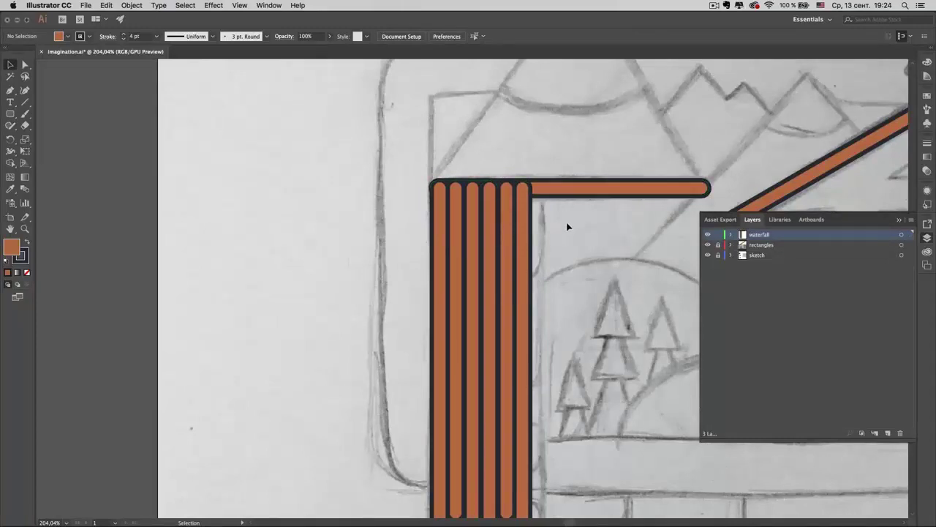
- Bring the horizontal top bar to the front of the stripes with Arrange > Bring to Front
click(562, 198)
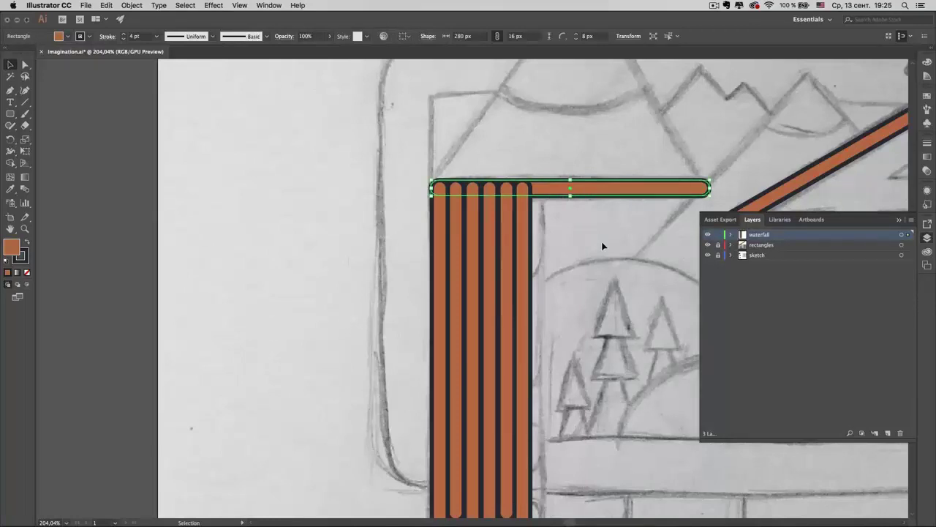
right_click(592, 190)
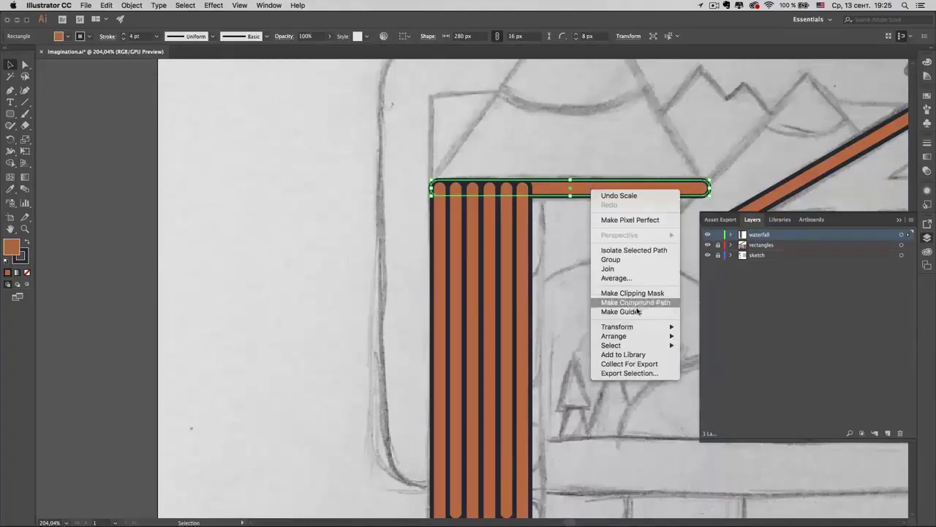
mouse_move(614, 336)
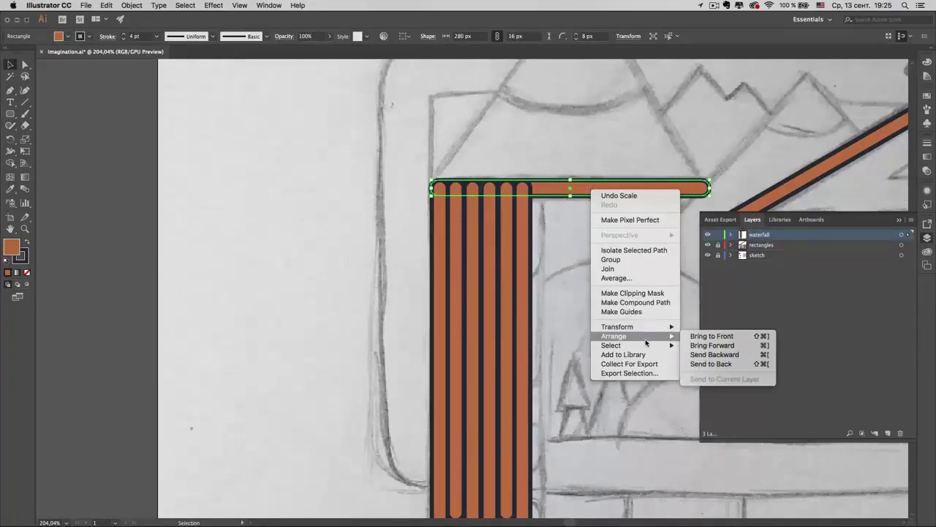
click(729, 337)
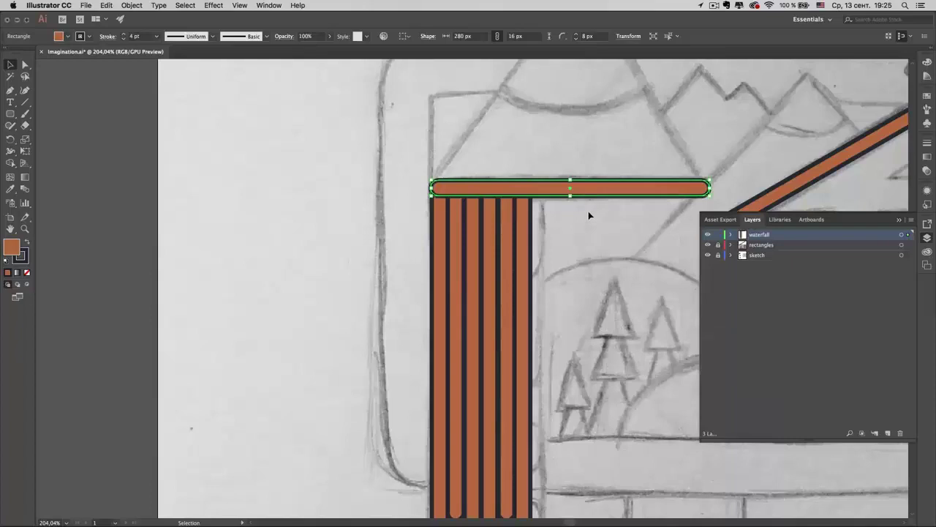
click(582, 212)
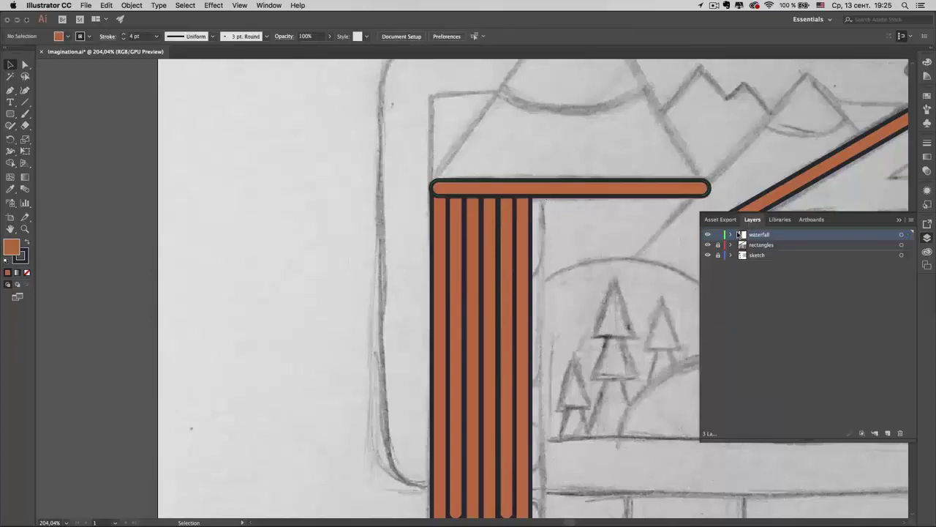
click(731, 235)
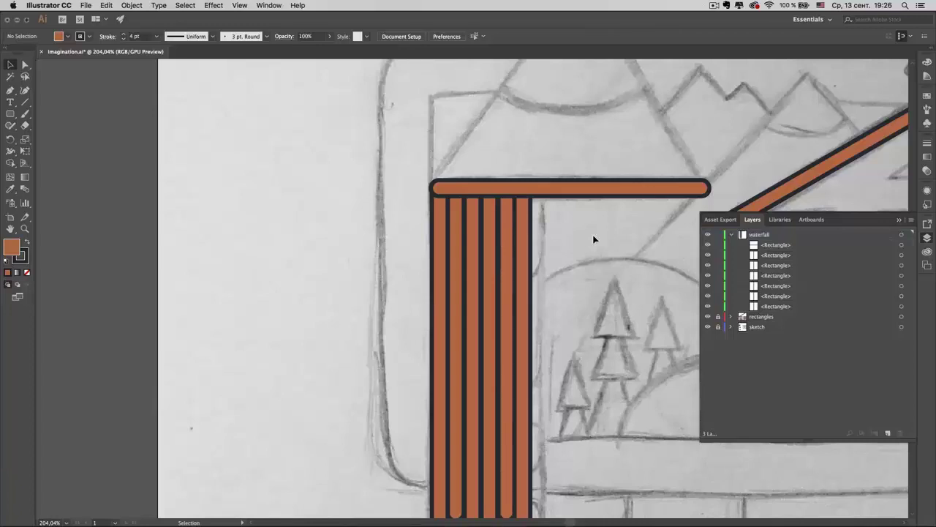
- Test Send Backward and Bring Forward on the top bar, leaving it uppermost
click(605, 191)
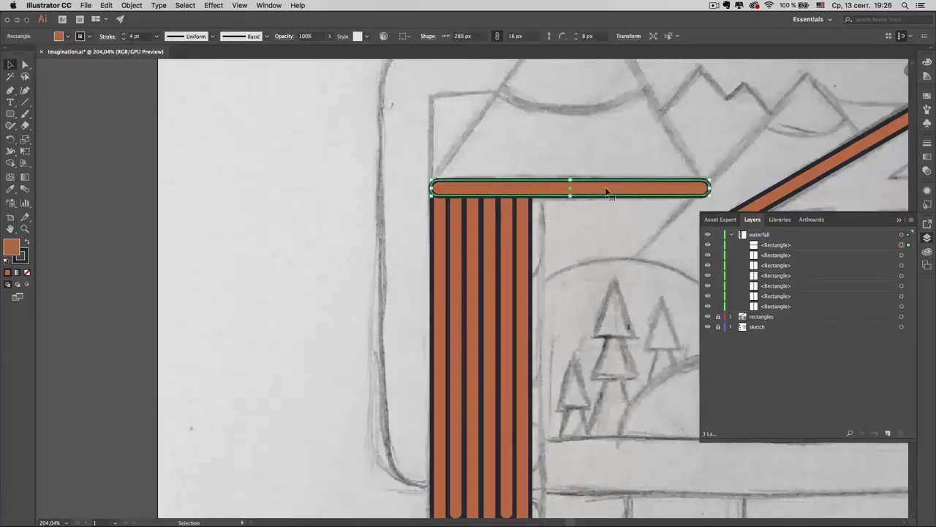
key(super)
key(super)
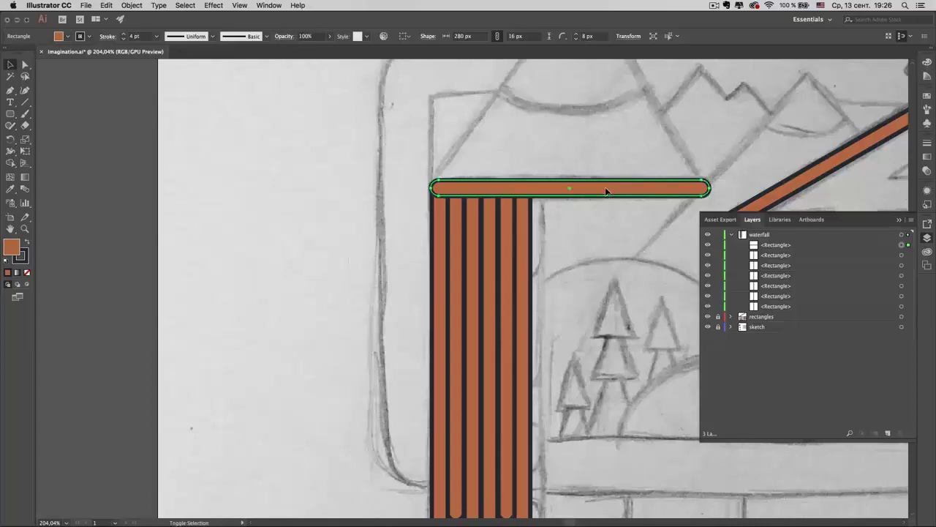
key(super+shift+bracketleft)
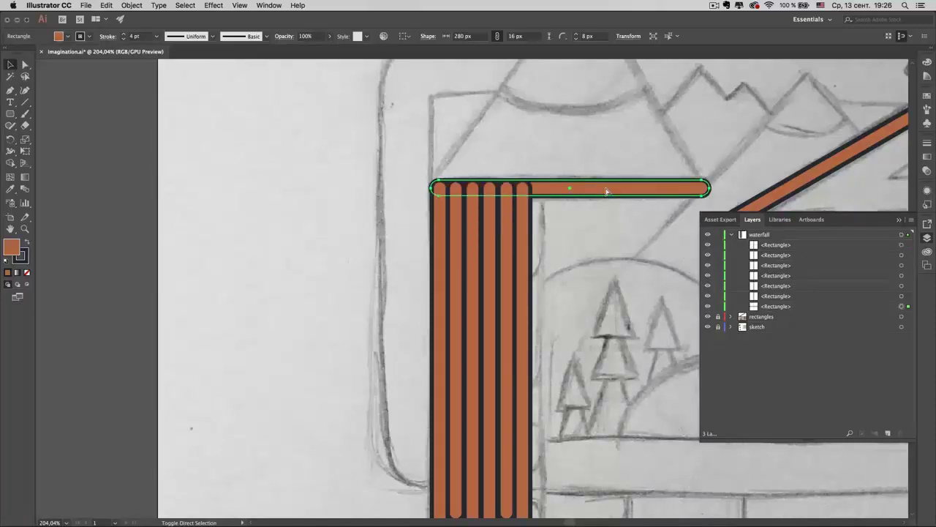
key(super+shift+bracketright)
key(super+shift+bracketleft)
key(super+shift+bracketright)
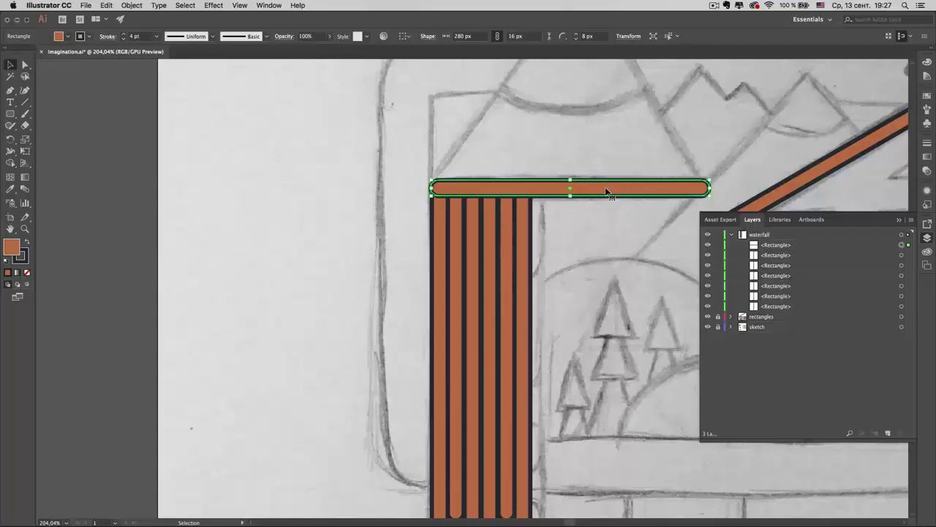
key(a)
key(super+bracketleft)
key(super+bracketleft)
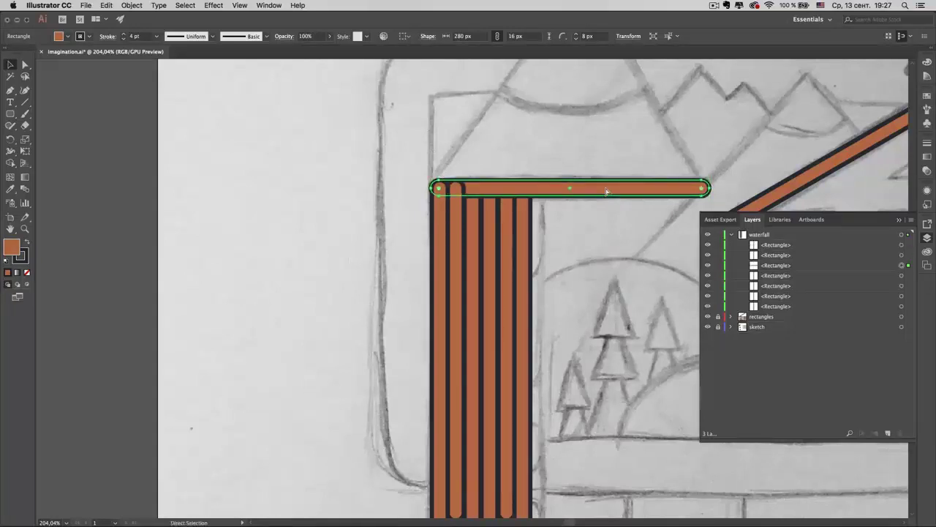
key(super+bracketleft)
key(super+bracketright)
key(v)
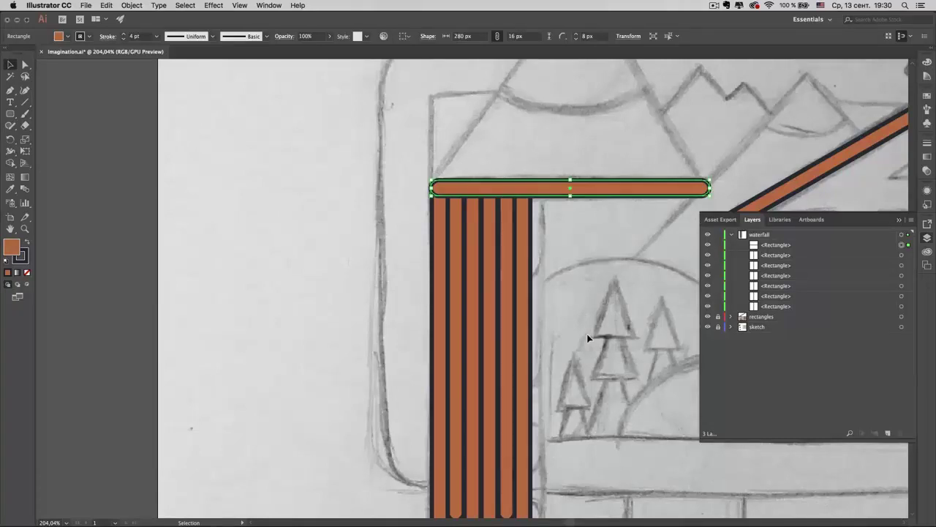
- Recolour all waterfall rectangles with the house window's light blue using the Eyedropper
key(super+a)
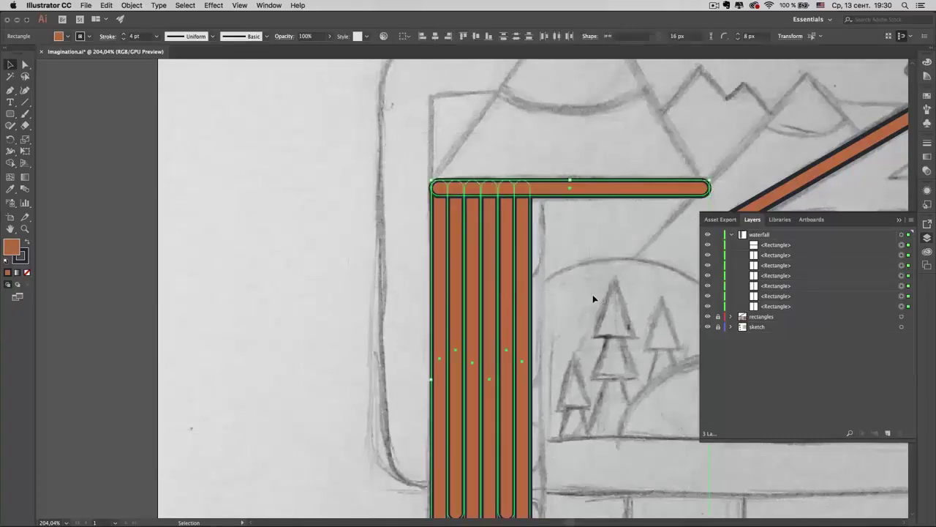
scroll(592, 294, right, 6)
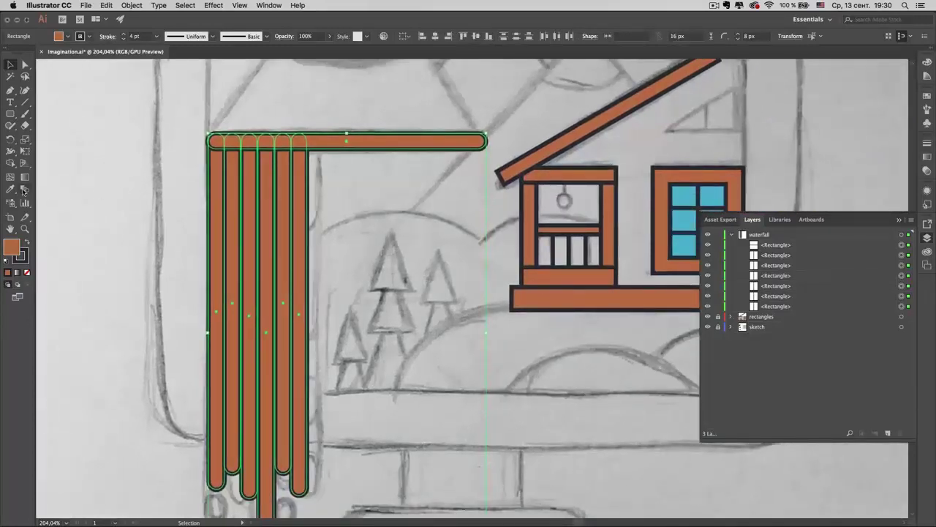
key(i)
click(685, 191)
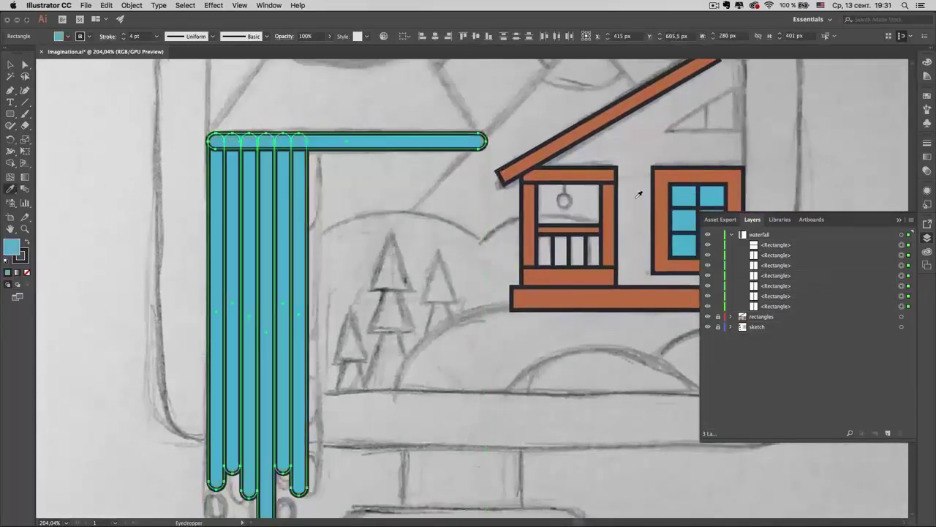
click(10, 64)
click(315, 185)
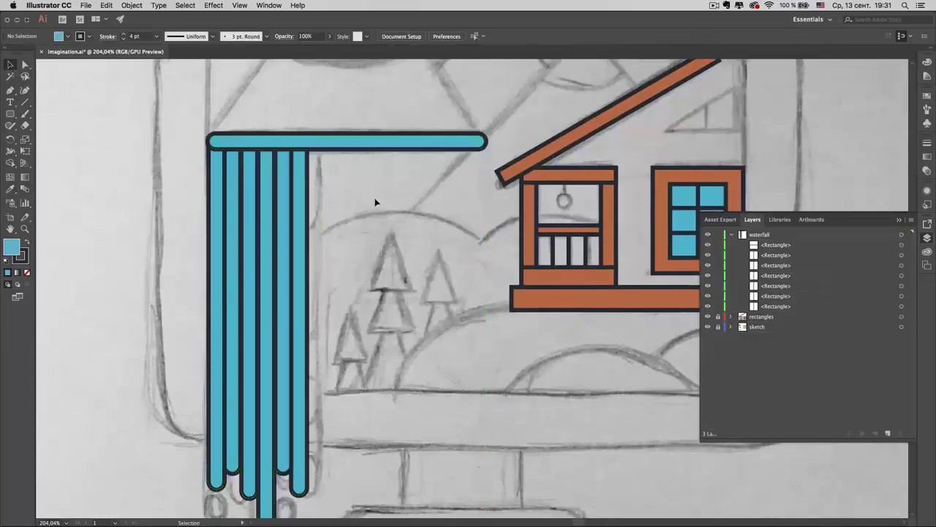
- Hide the waterfall layer to compare the result against the pencil sketch
scroll(388, 208, left, 4)
scroll(388, 209, left, 2)
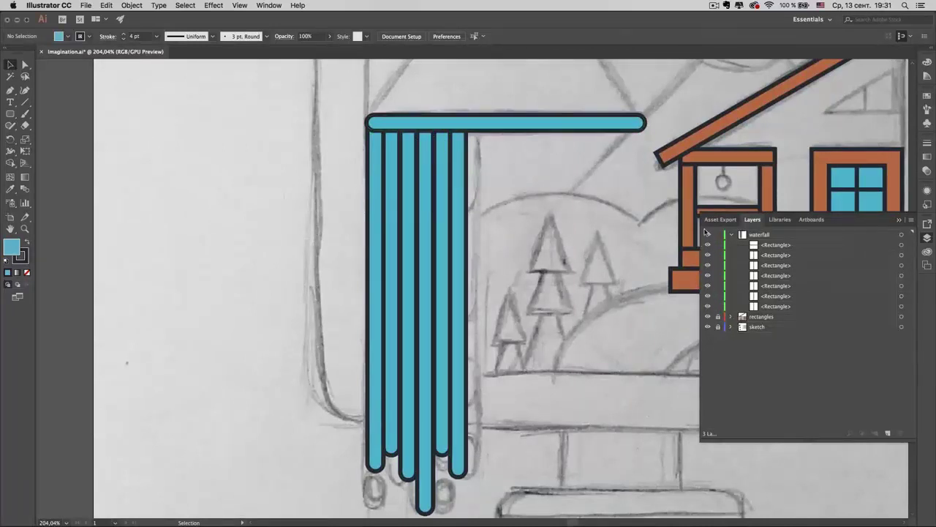
click(707, 234)
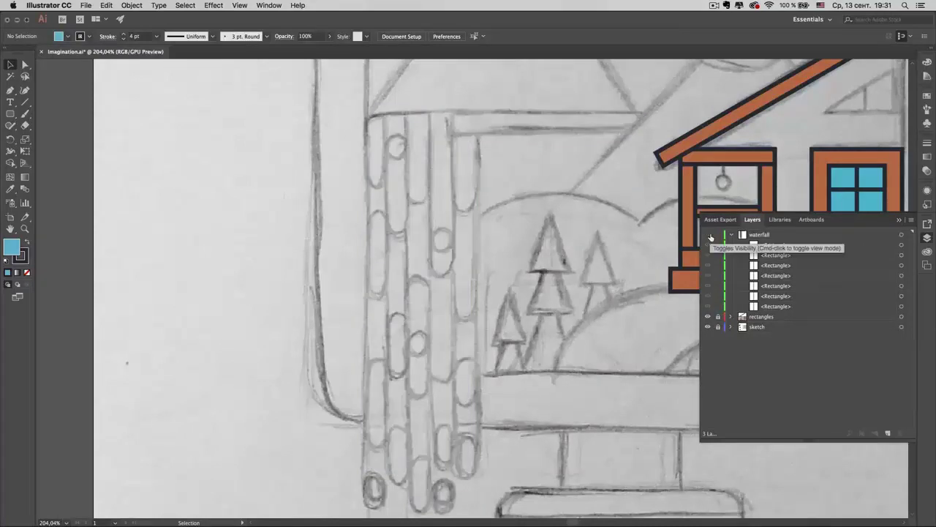
- Show the waterfall layer and draw a short rounded piece on the left stripe, copying it below
click(707, 234)
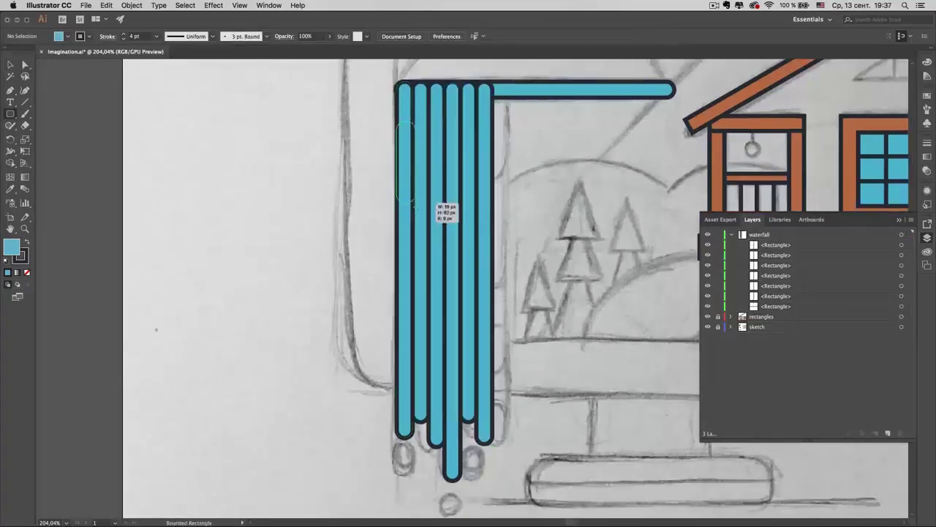
mouse_move(407, 349)
mouse_down()
mouse_move(408, 274)
mouse_move(407, 300)
mouse_up()
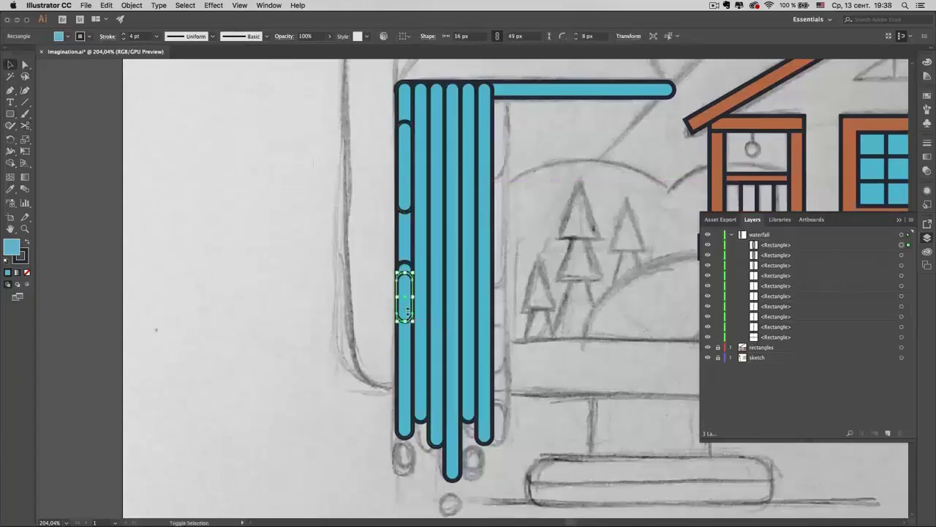
scroll(408, 293, down, 2)
mouse_move(407, 249)
mouse_down()
mouse_move(410, 421)
mouse_move(412, 267)
mouse_up()
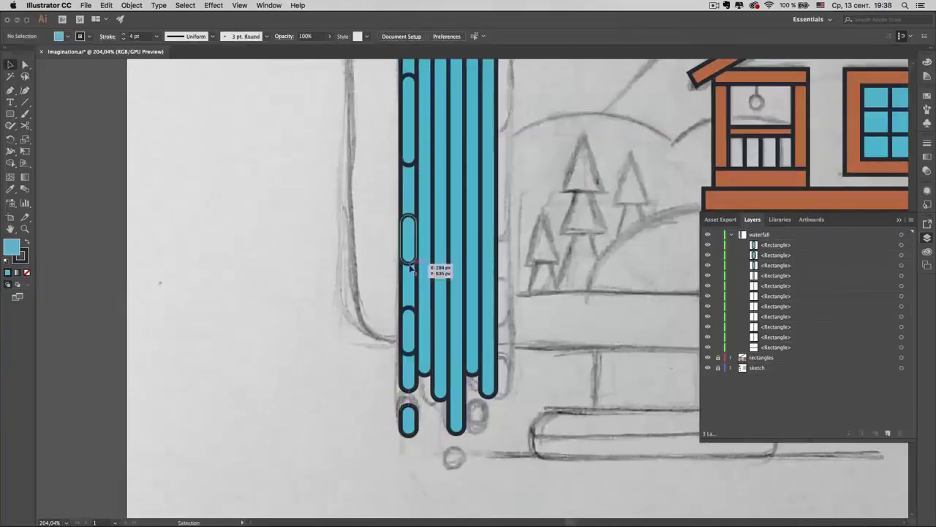
scroll(412, 267, up, 2)
drag(439, 205, 435, 345)
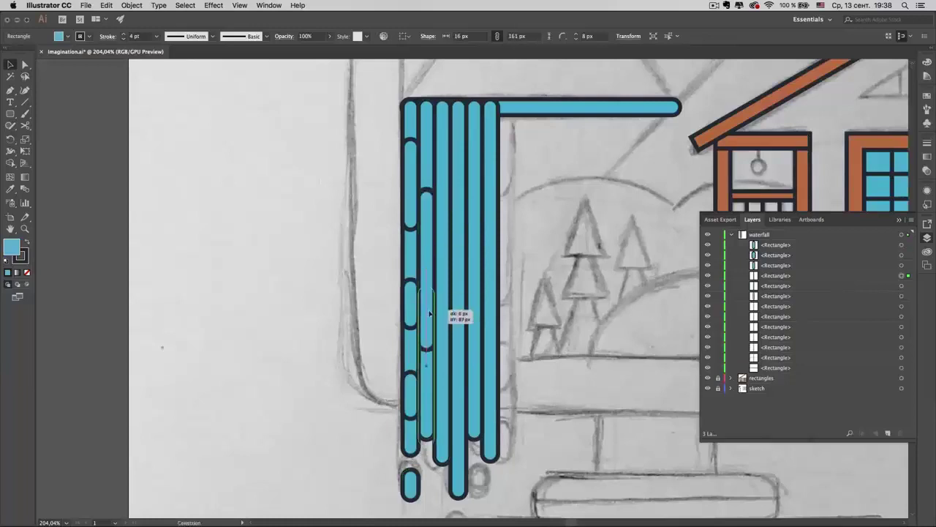
mouse_move(427, 307)
mouse_down()
mouse_move(426, 413)
mouse_move(443, 413)
mouse_up()
- Copy rounded pieces into the third and fourth stripes and adjust their lengths
scroll(442, 351, down, 3)
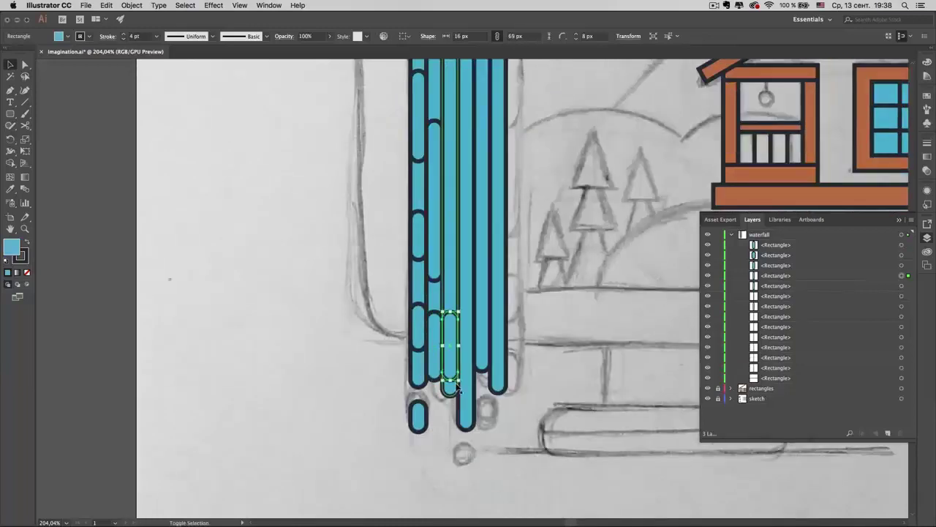
drag(445, 311, 444, 183)
scroll(458, 285, up, 3)
drag(459, 286, 485, 195)
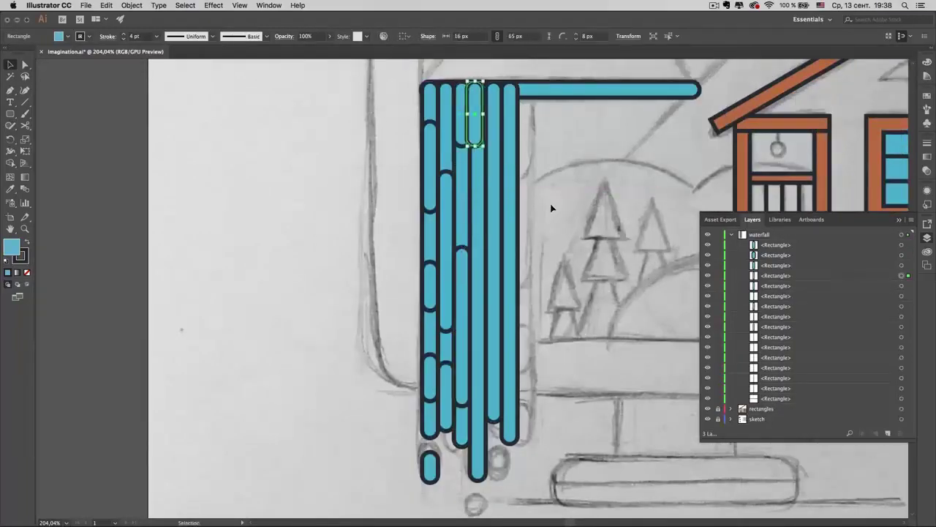
drag(477, 132, 479, 329)
mouse_move(479, 386)
mouse_down()
mouse_move(479, 324)
mouse_move(480, 410)
mouse_up()
scroll(481, 366, down, 3)
- Add staggered rounded segments to the fifth and sixth stripes, shortening them into drops
drag(480, 365, 481, 439)
scroll(466, 310, up, 3)
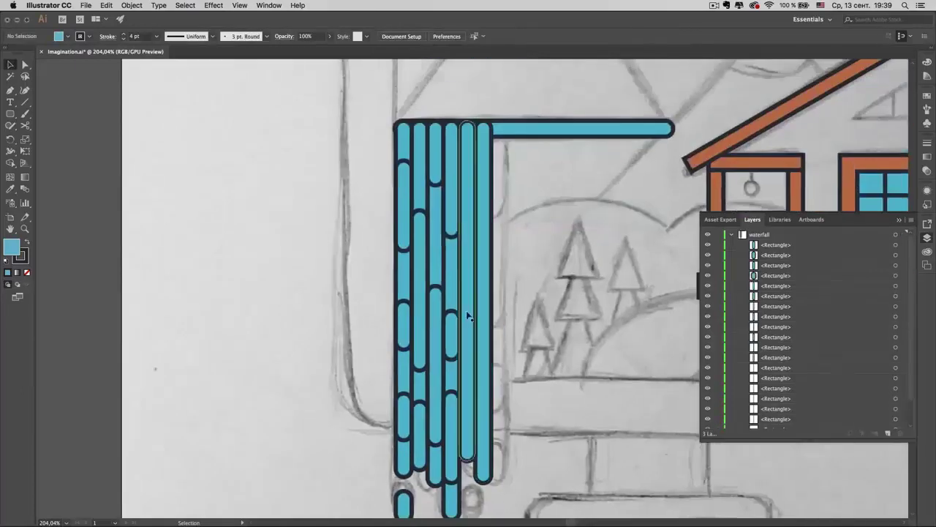
mouse_move(466, 310)
mouse_down()
mouse_move(467, 326)
mouse_move(467, 199)
mouse_move(473, 256)
mouse_up()
mouse_move(473, 219)
mouse_down()
mouse_move(468, 382)
mouse_move(482, 96)
mouse_move(483, 189)
mouse_up()
scroll(522, 364, down, 2)
drag(484, 144, 480, 307)
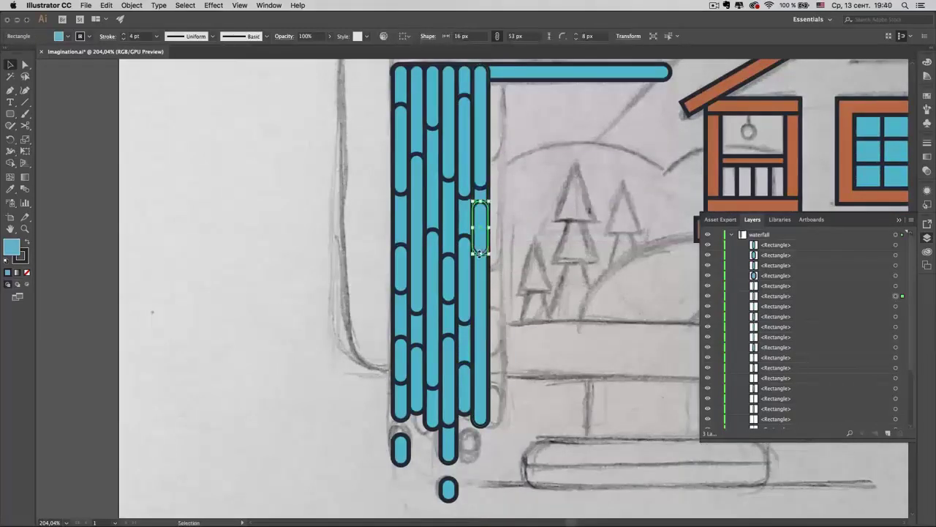
drag(480, 370, 482, 468)
scroll(481, 468, down, 2)
drag(485, 333, 485, 397)
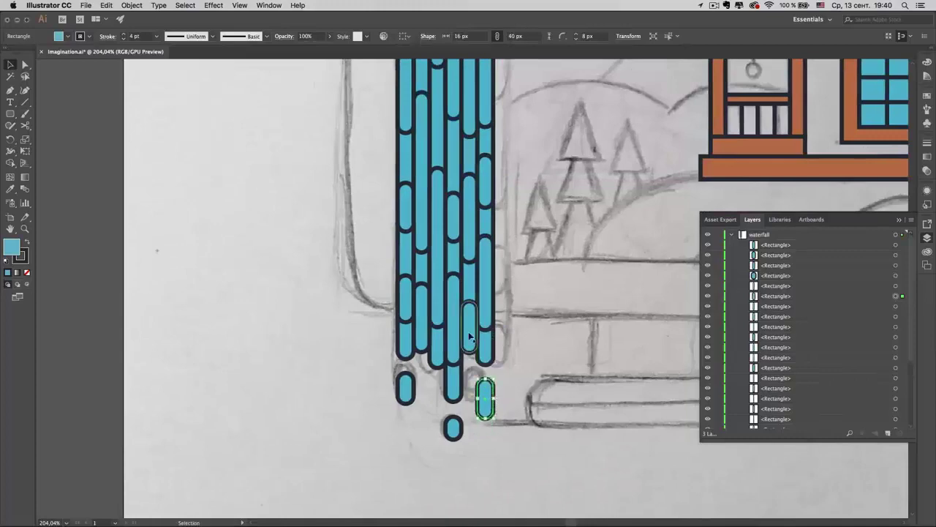
- Check the third-stripe segment and top bar, then collapse the waterfall layer
click(435, 378)
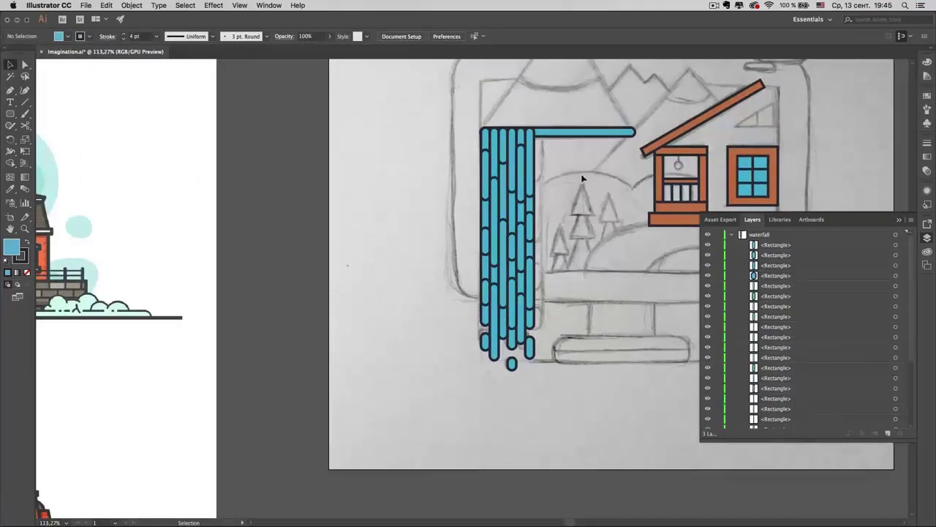
click(576, 133)
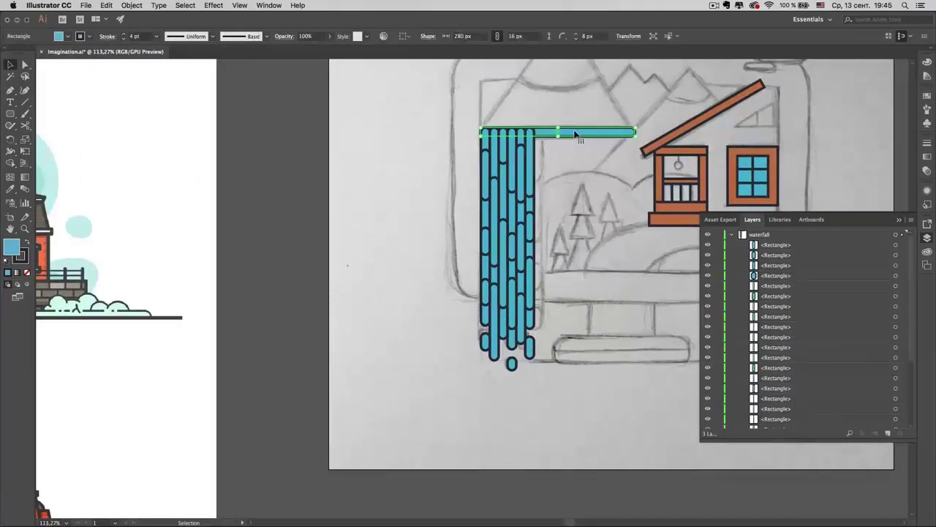
click(603, 176)
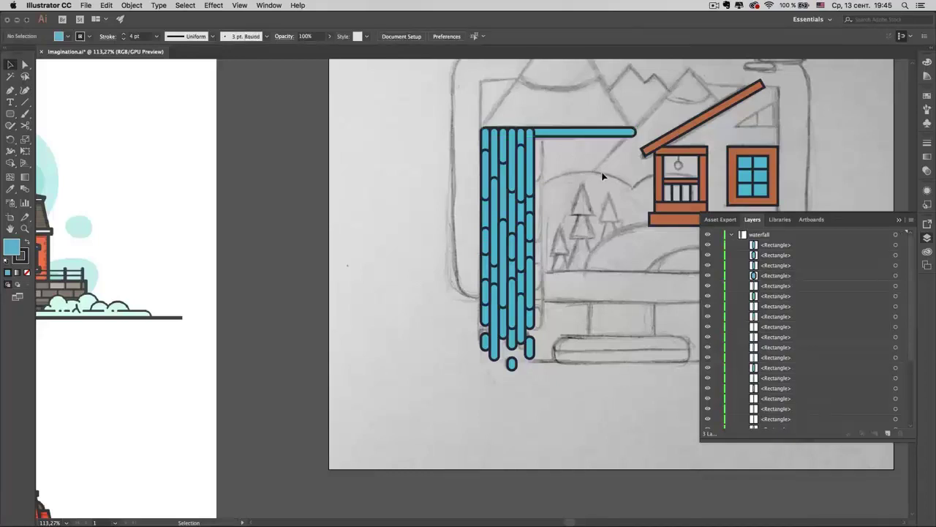
click(730, 235)
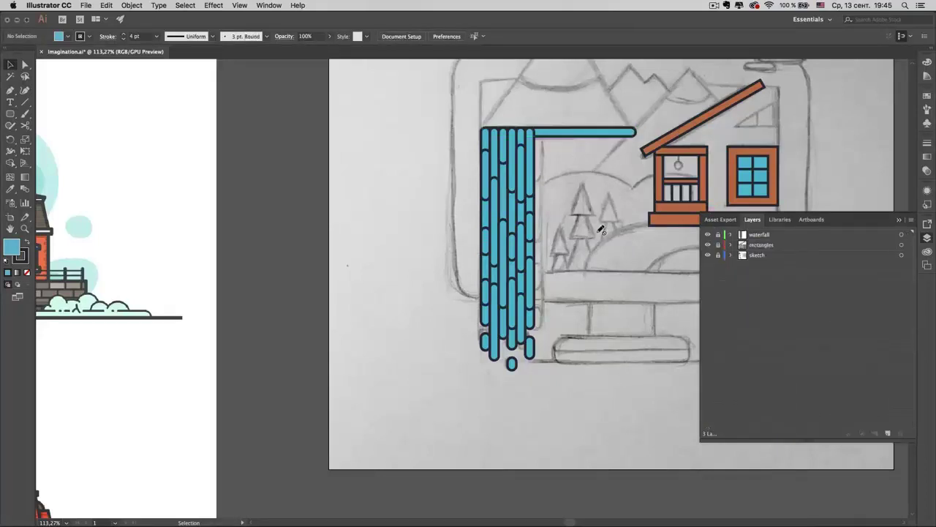
scroll(600, 229, up, 5)
scroll(600, 230, right, 4)
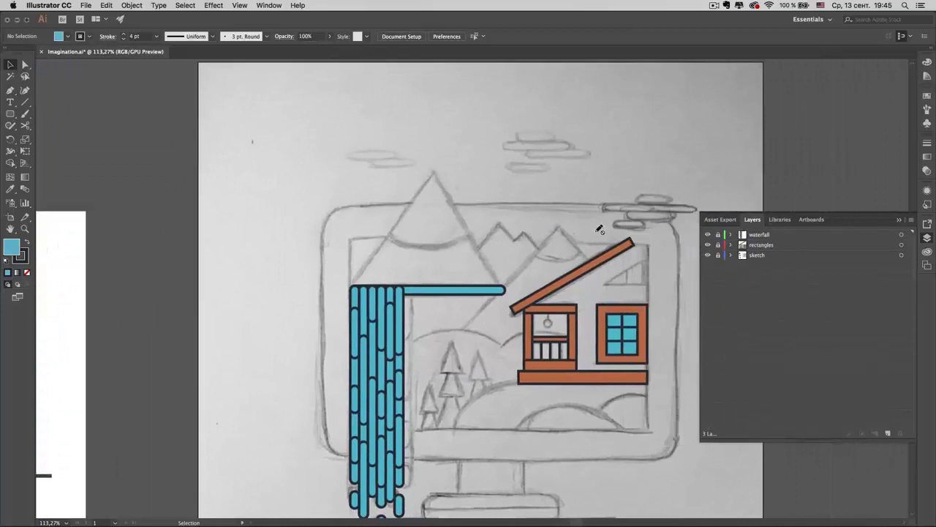
scroll(600, 230, left, 1)
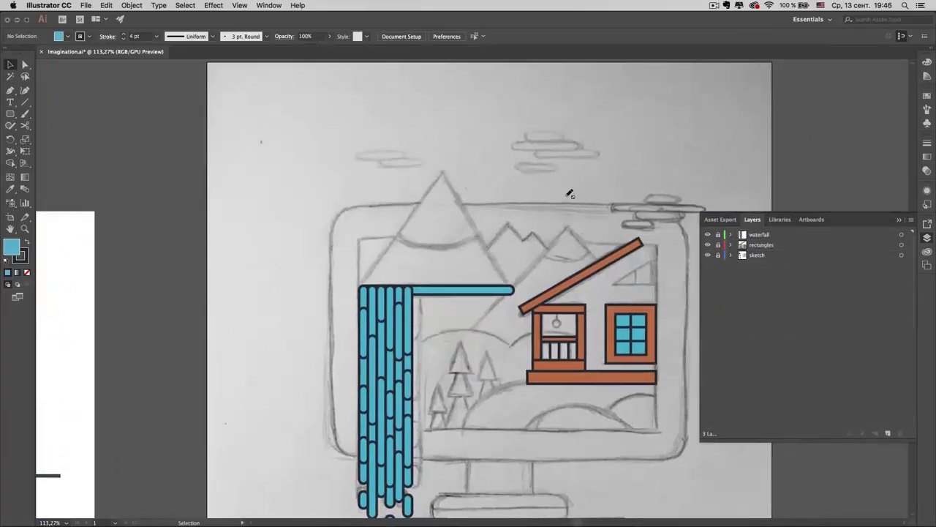
- Add a new layer named clouds above the waterfall layer
click(768, 237)
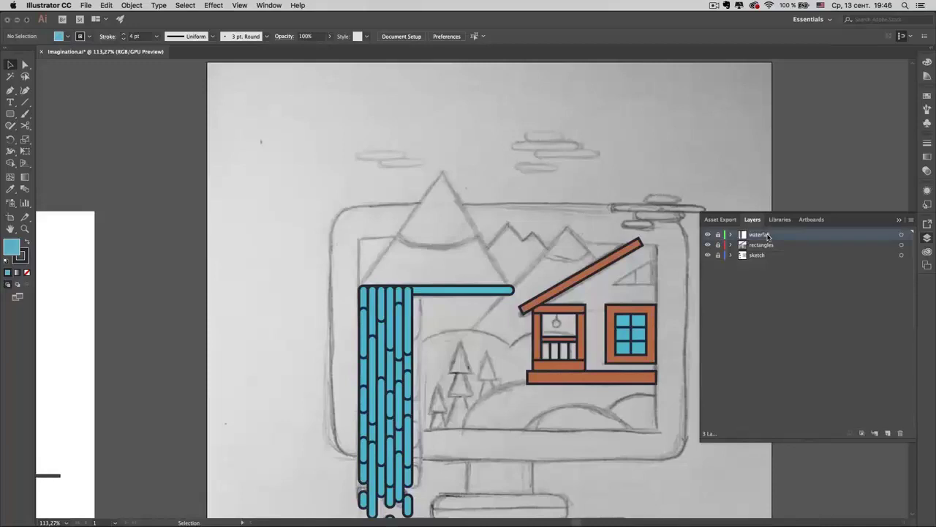
click(888, 434)
double_click(759, 234)
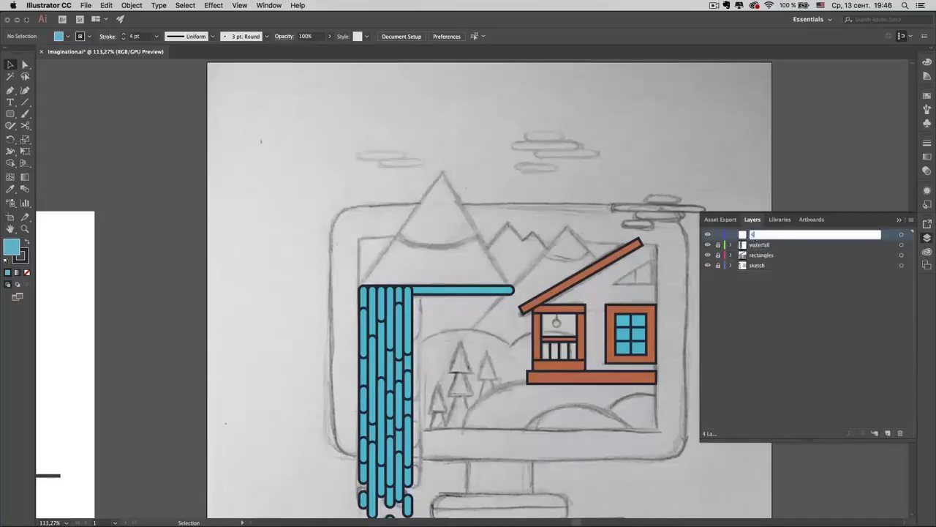
text(clouds)
key(Return)
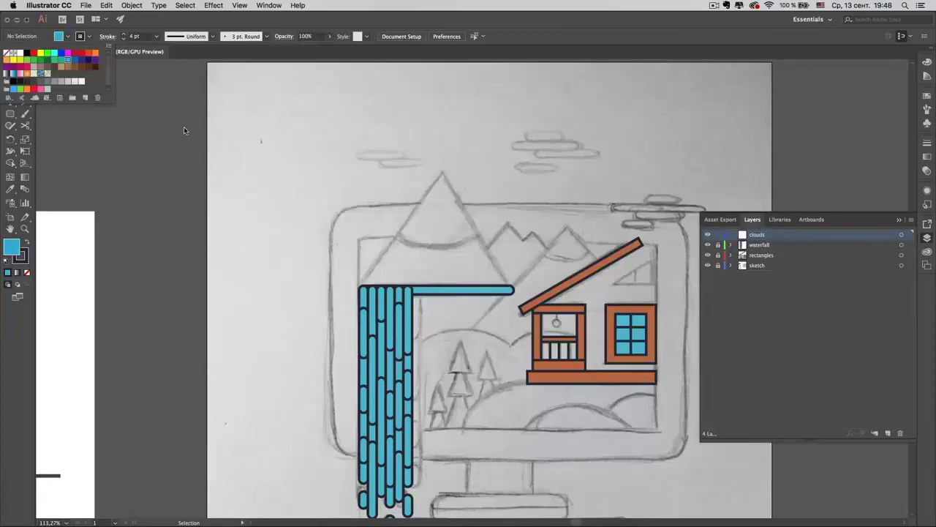
- Set the fill to white and draw the first rounded cloud pill above the sketch
click(175, 124)
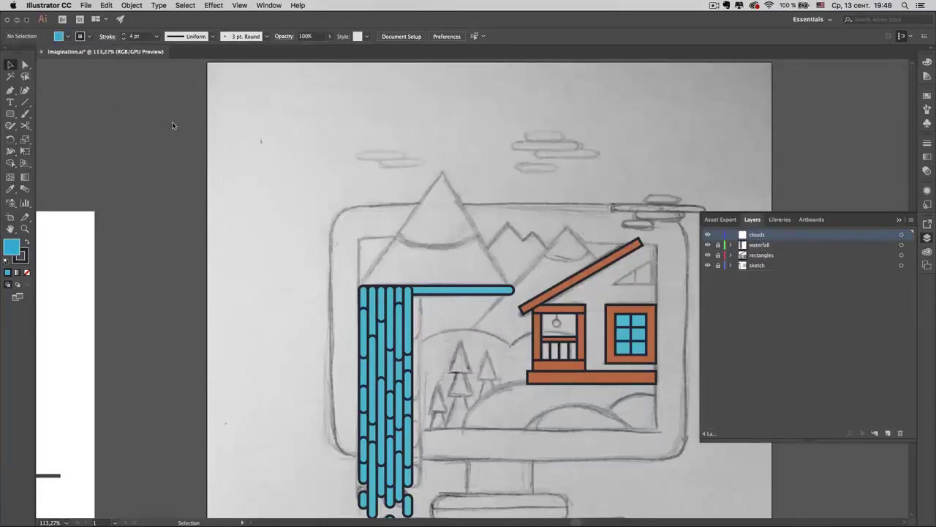
click(69, 36)
click(22, 56)
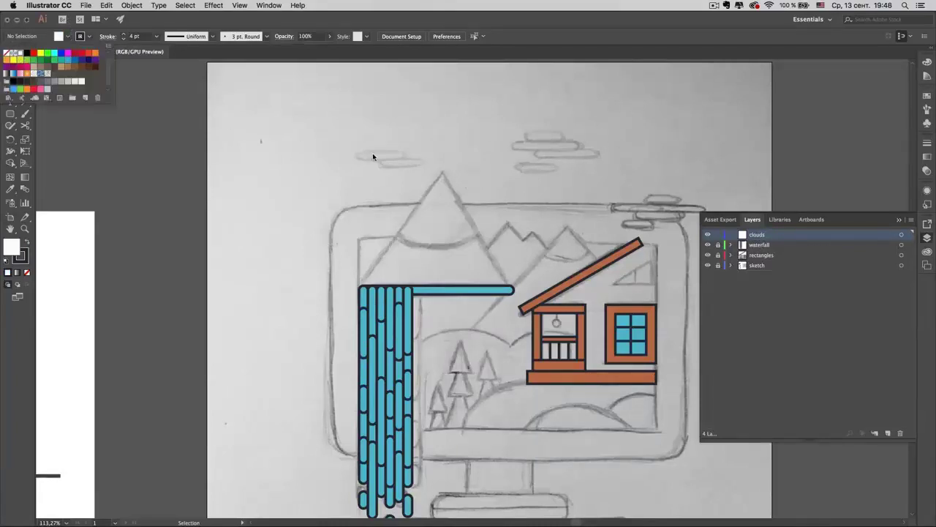
click(373, 156)
click(10, 114)
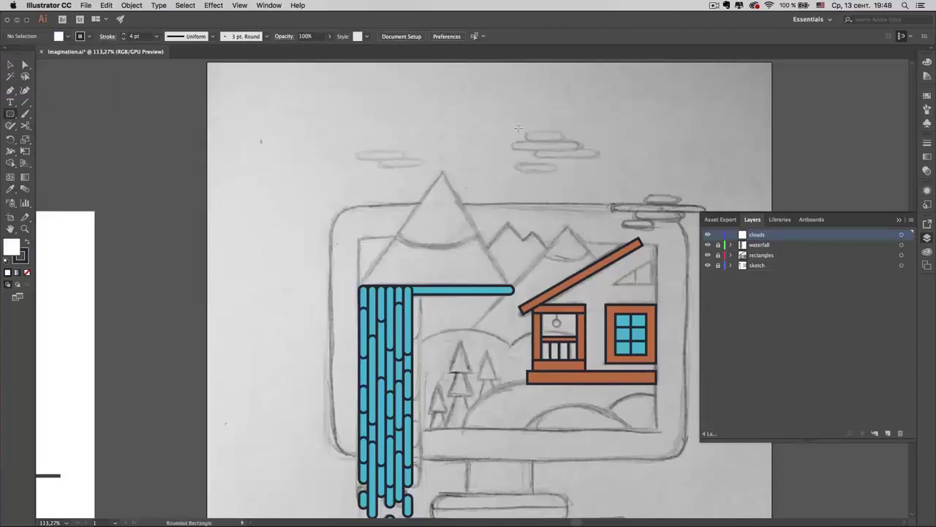
drag(521, 129, 569, 139)
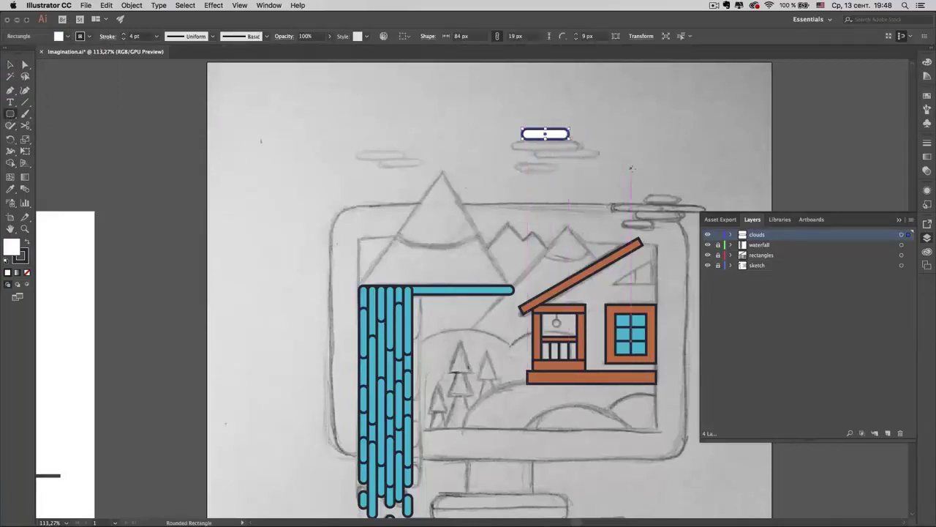
- Alt-drag copies of the pill lower and widen them into a four-pill stacked cloud
key(v)
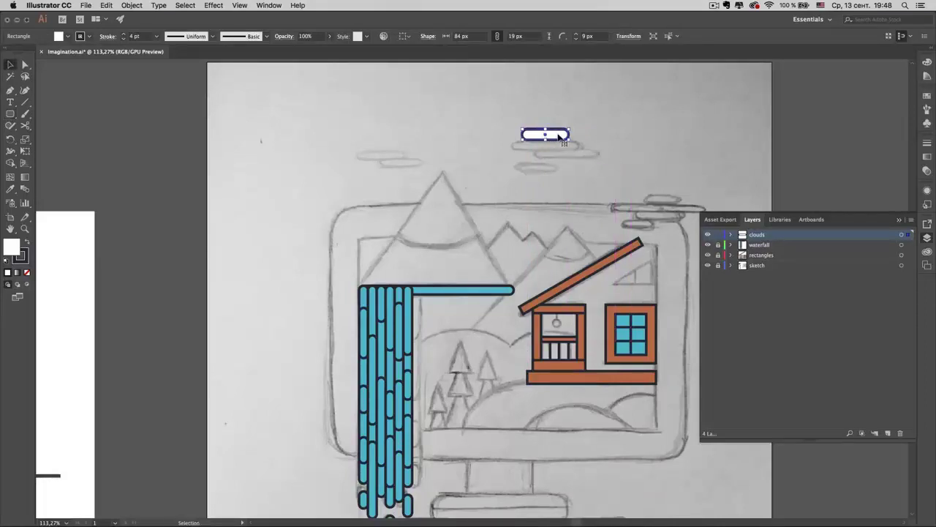
mouse_move(558, 135)
mouse_down()
mouse_move(559, 189)
mouse_move(561, 147)
mouse_move(602, 143)
mouse_up()
scroll(561, 148, up, 5)
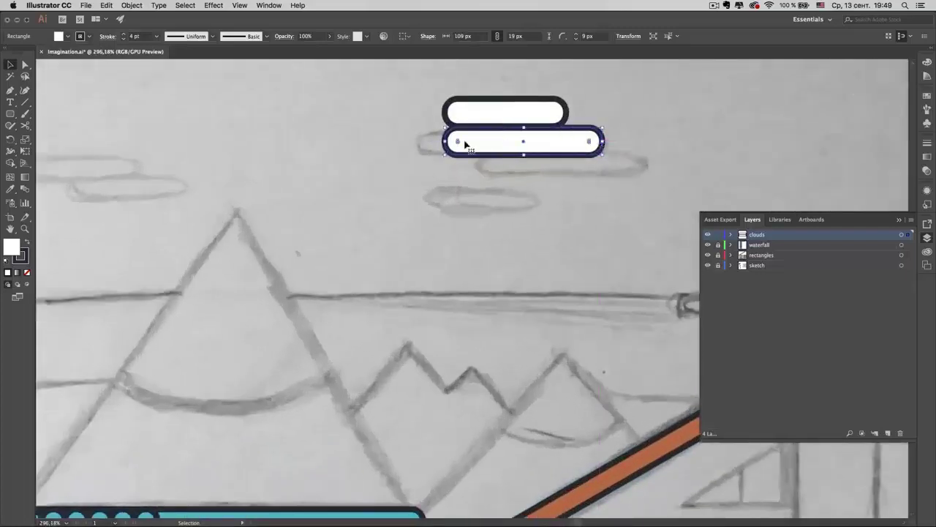
drag(444, 143, 413, 142)
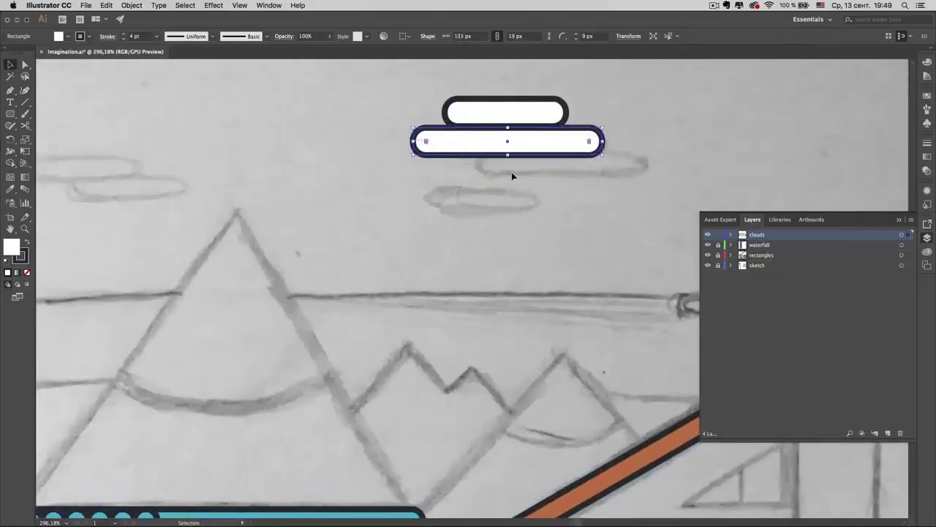
mouse_move(528, 148)
mouse_down()
mouse_move(576, 167)
mouse_move(565, 226)
mouse_move(527, 219)
mouse_up()
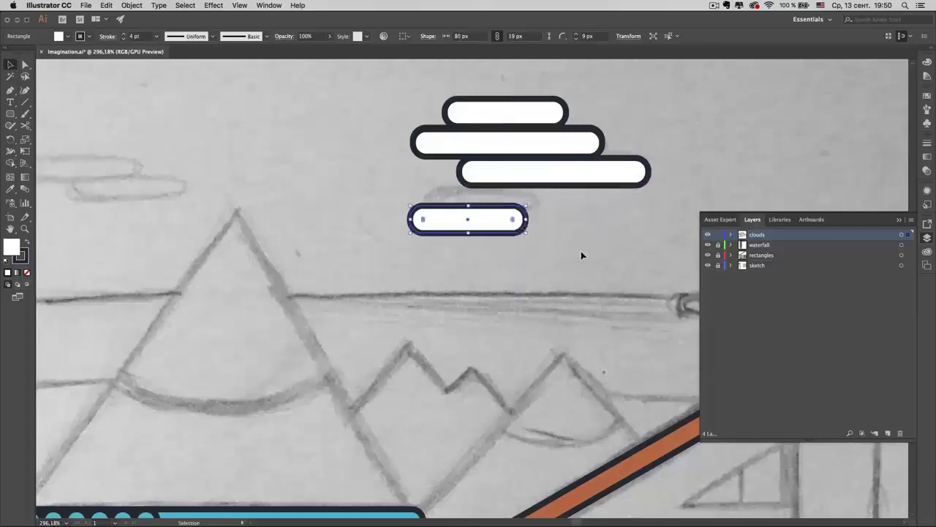
click(581, 255)
scroll(582, 256, down, 5)
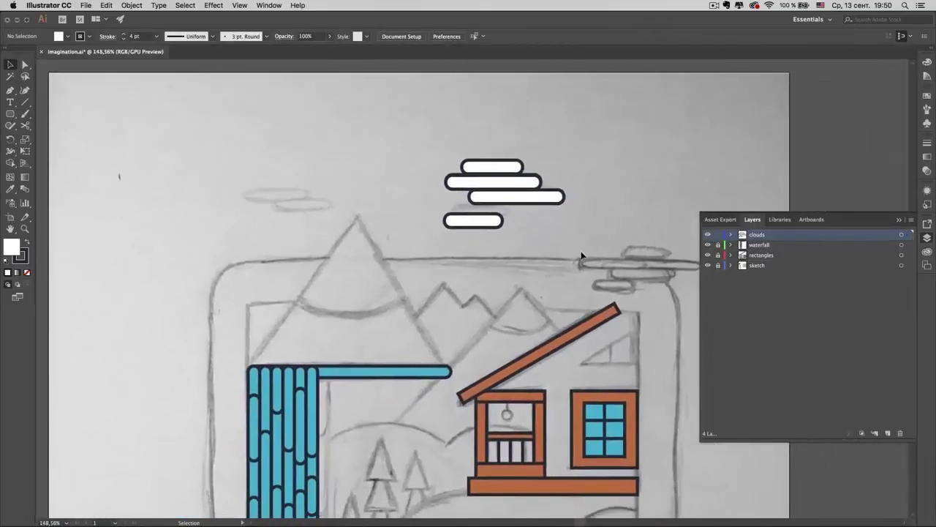
- Duplicate the four-pill cloud toward the lower right and delete its bottom pill
drag(449, 161, 633, 253)
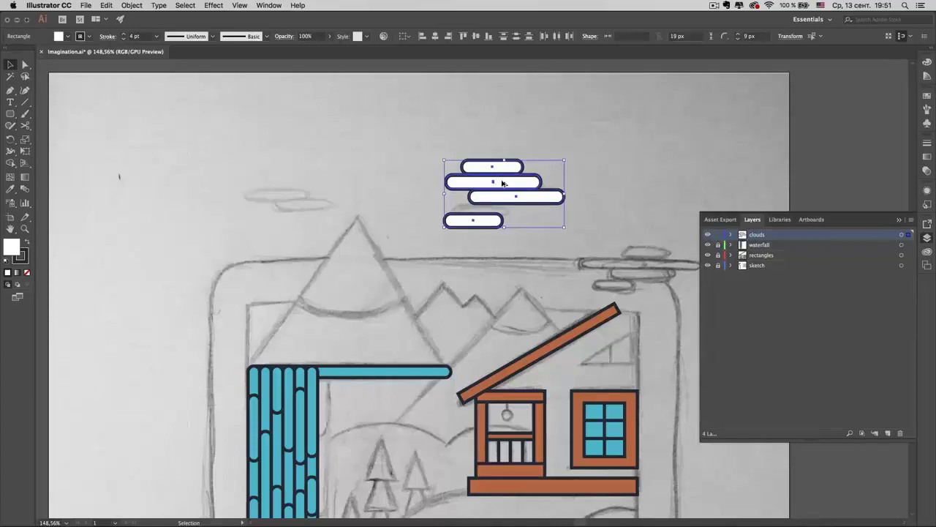
drag(501, 183, 647, 250)
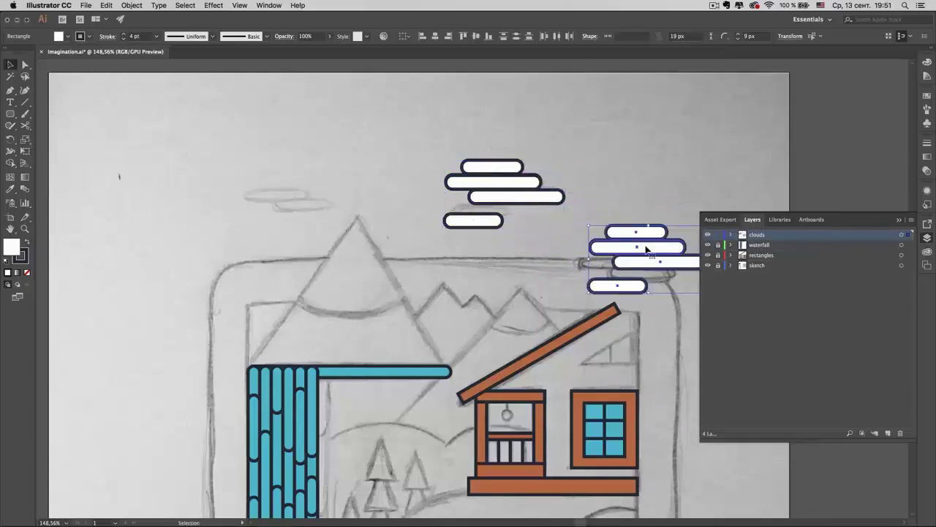
scroll(646, 250, down, 3)
scroll(647, 250, right, 4)
click(615, 281)
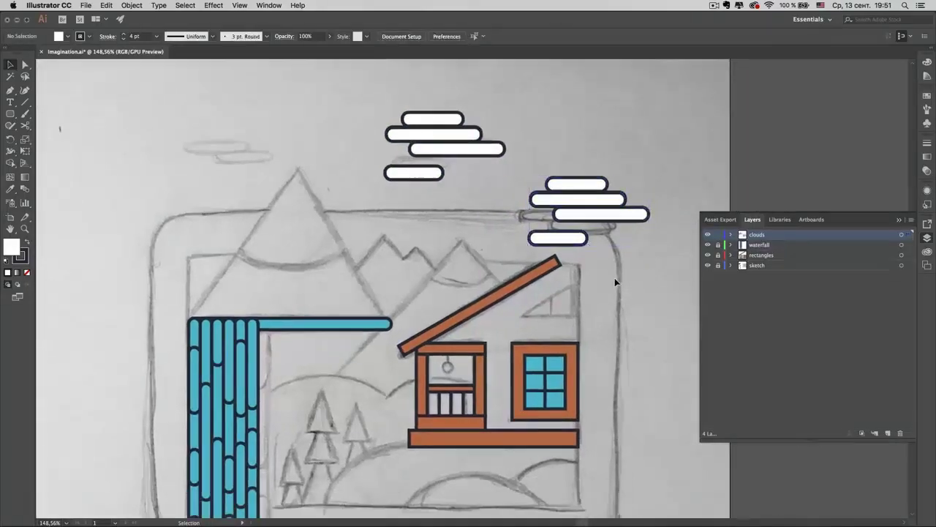
click(568, 241)
key(Delete)
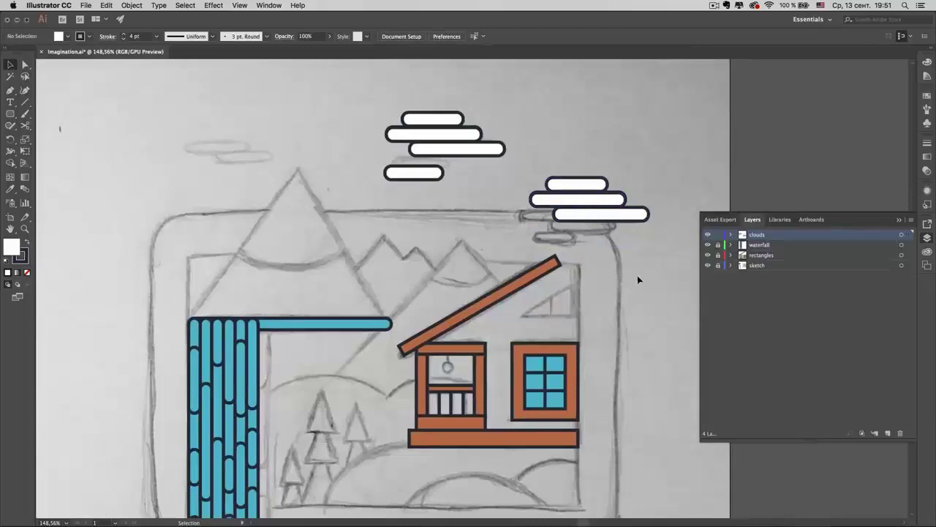
- Shift the lower-right cloud down, shorten its bottom pill and lengthen its middle and top pills
click(607, 199)
mouse_move(607, 199)
mouse_down()
mouse_move(594, 235)
mouse_move(635, 220)
mouse_move(611, 206)
mouse_up()
click(623, 250)
click(631, 239)
click(604, 221)
click(586, 205)
click(537, 183)
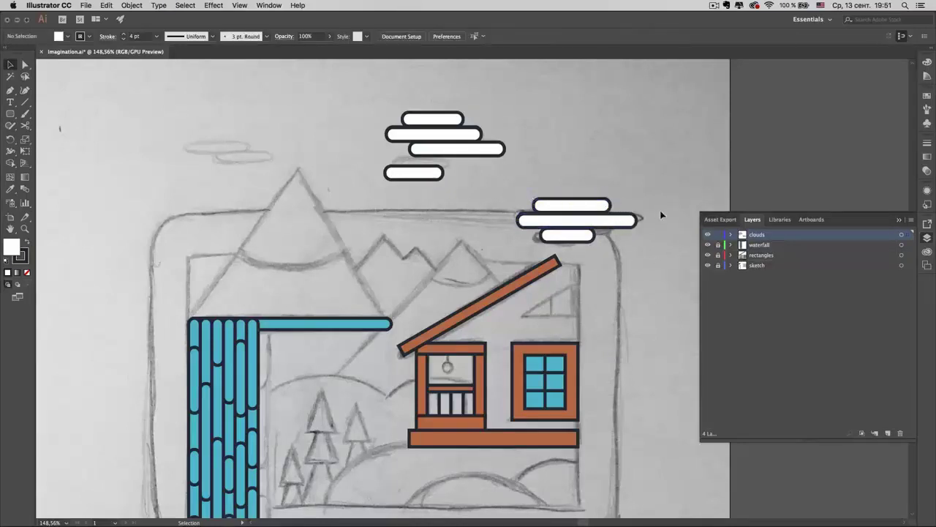
- Copy two pills to the upper left to start a third cloud and adjust its lower pill
click(611, 221)
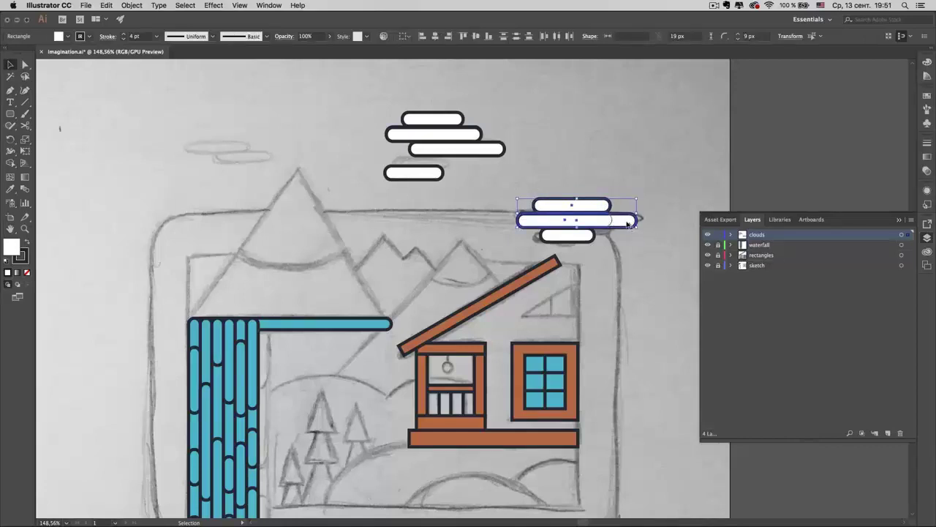
drag(628, 223, 280, 169)
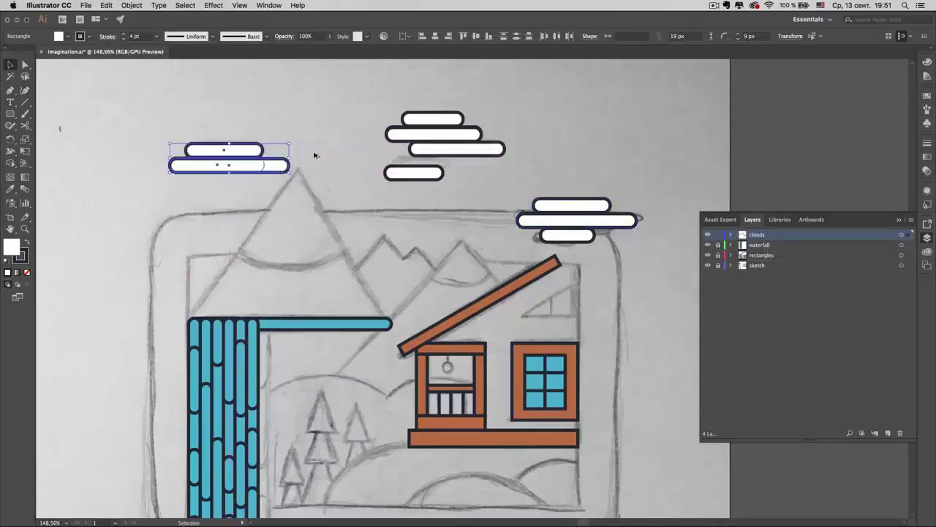
click(278, 166)
mouse_move(289, 165)
mouse_down()
mouse_move(266, 166)
mouse_move(286, 166)
mouse_up()
click(308, 164)
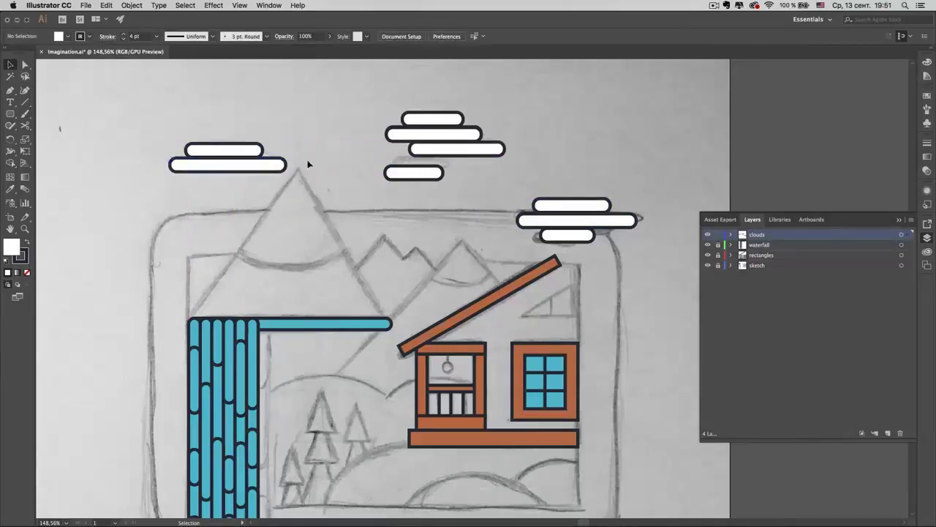
- Level and shorten the left cloud's pills and nudge them up and left
click(223, 150)
drag(183, 142, 187, 152)
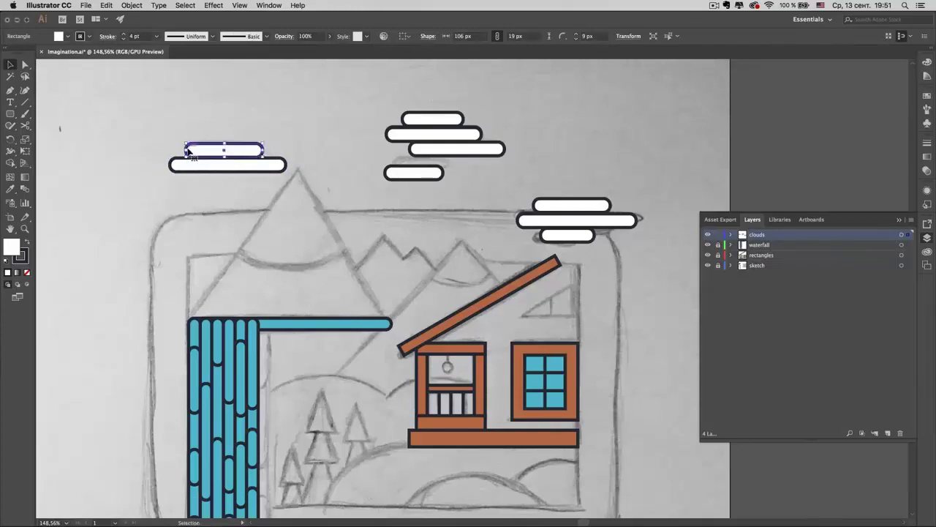
drag(188, 151, 200, 150)
shift+click(212, 165)
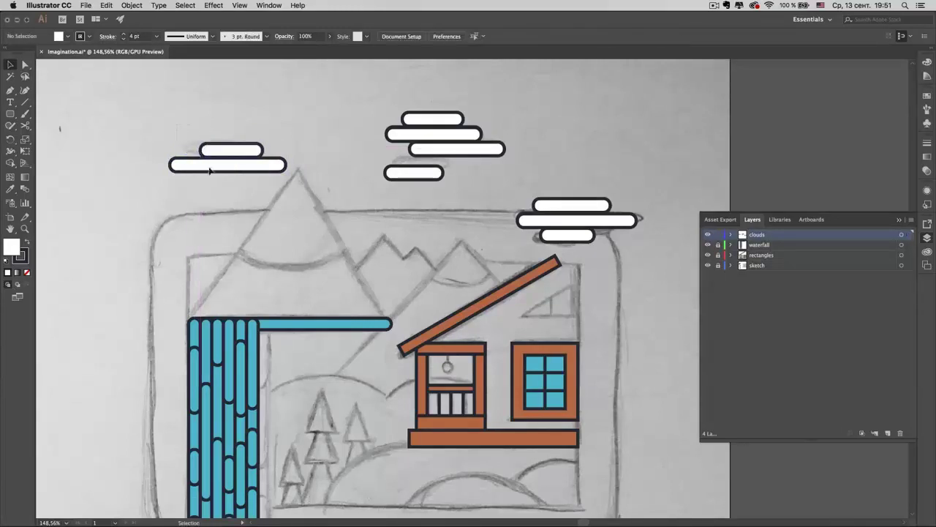
key(shift+Up)
key(shift+Left)
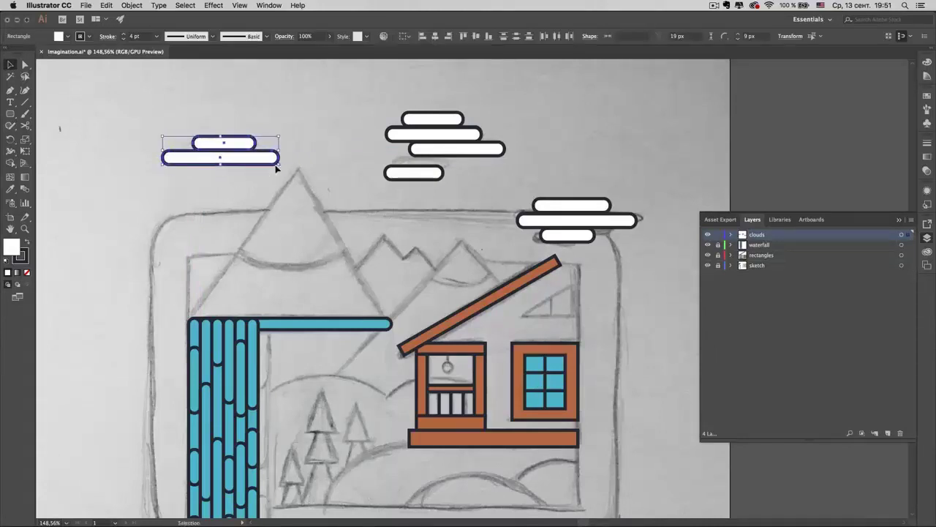
click(274, 158)
drag(279, 158, 236, 159)
click(375, 184)
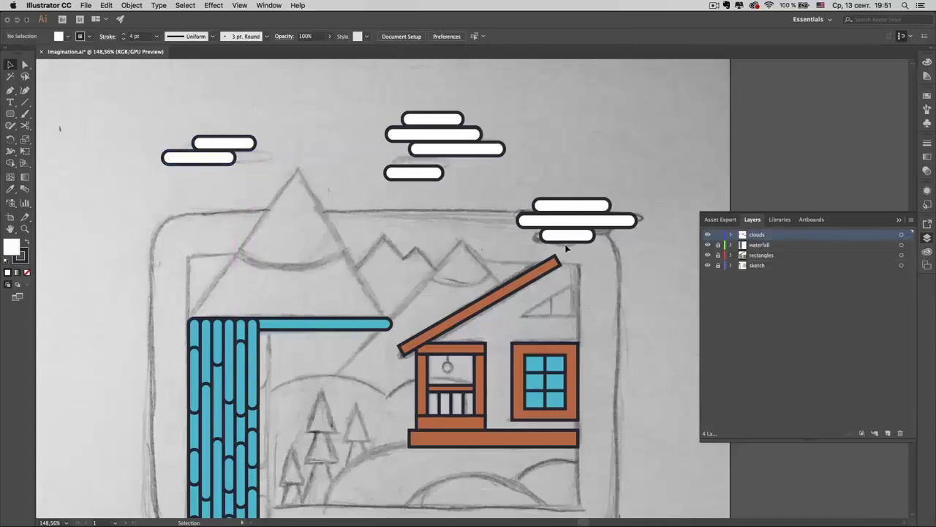
scroll(600, 270, down, 2)
scroll(600, 271, down, 2)
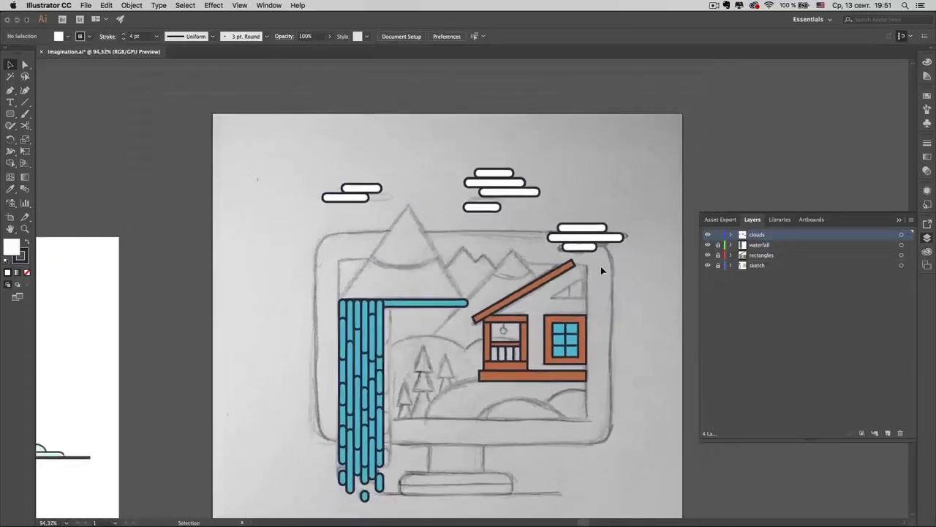
scroll(601, 271, down, 2)
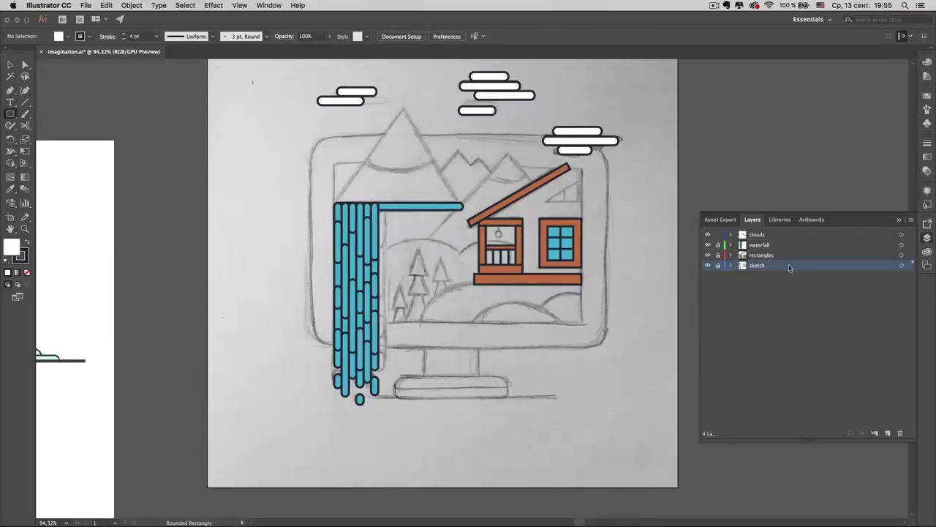
- Add a new layer above the sketch and name it background
click(889, 434)
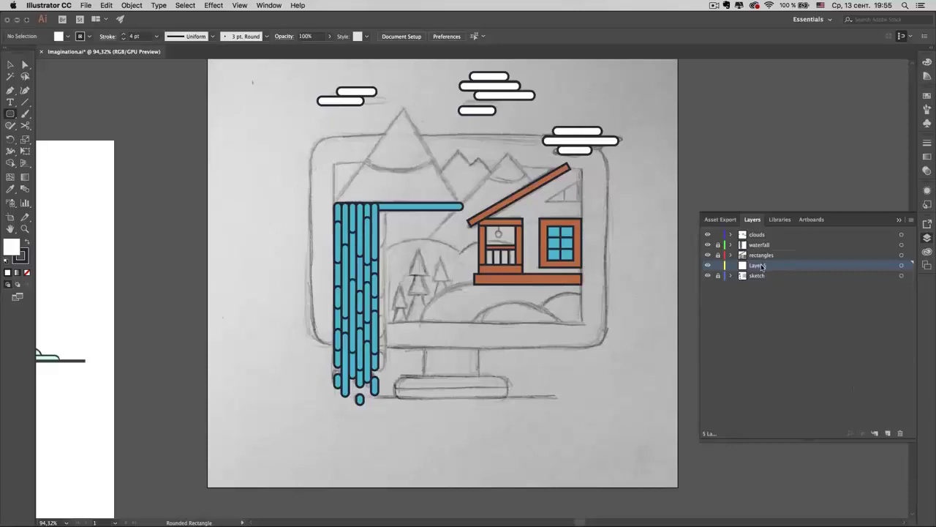
double_click(760, 266)
text(background)
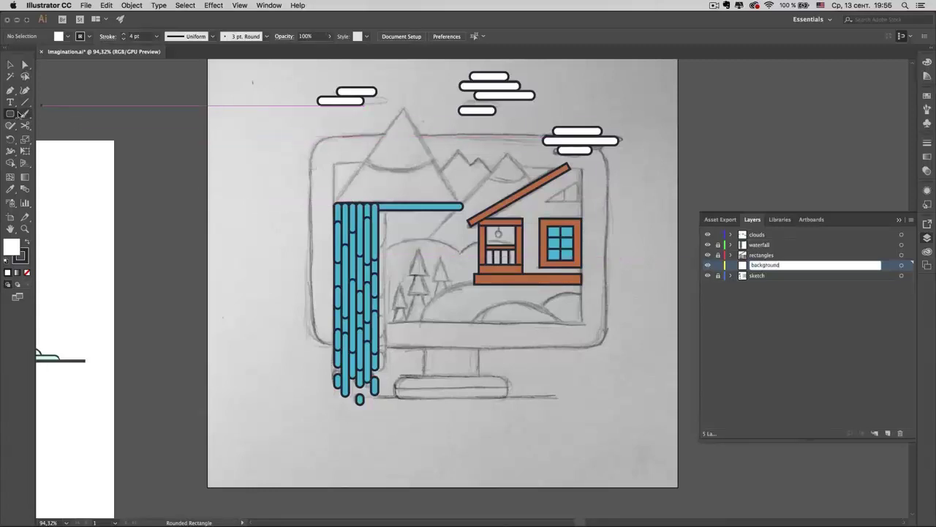
click(18, 113)
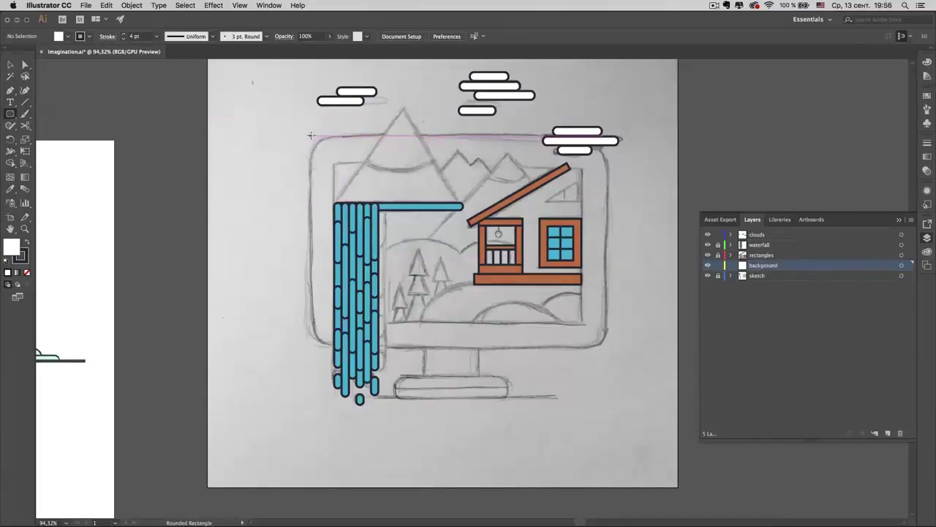
- Draw a white 650 × 464 px rounded rectangle over the monitor screen
drag(308, 135, 607, 348)
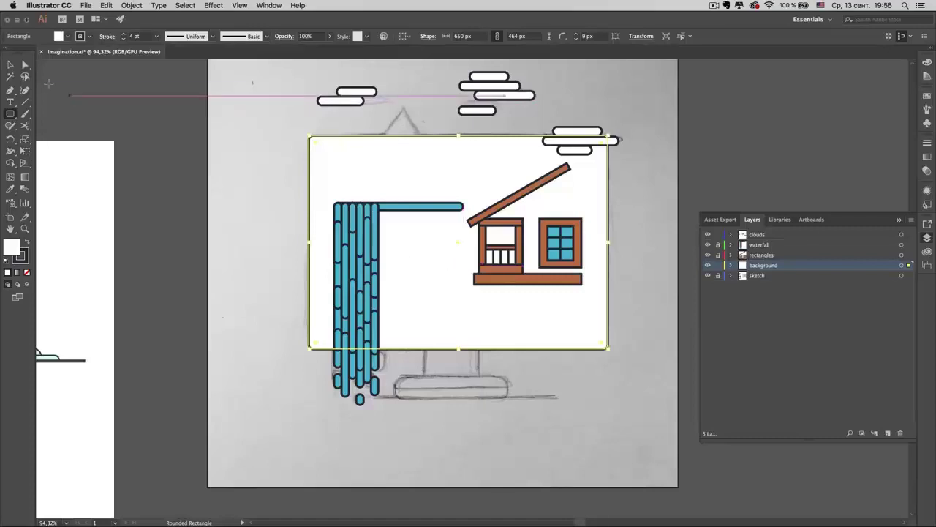
key(v)
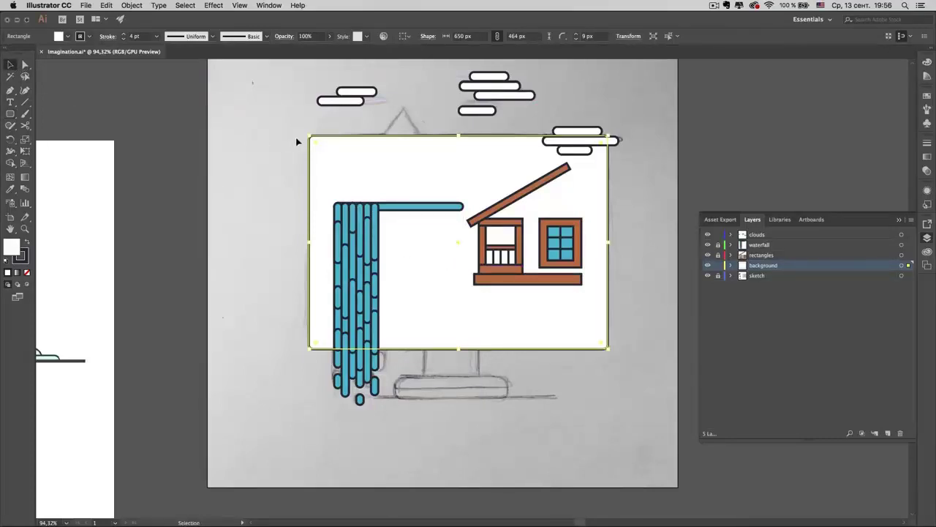
scroll(299, 140, up, 3)
- Set the monitor rectangle's fill to None and round its corners to about 63 px
scroll(298, 140, up, 3)
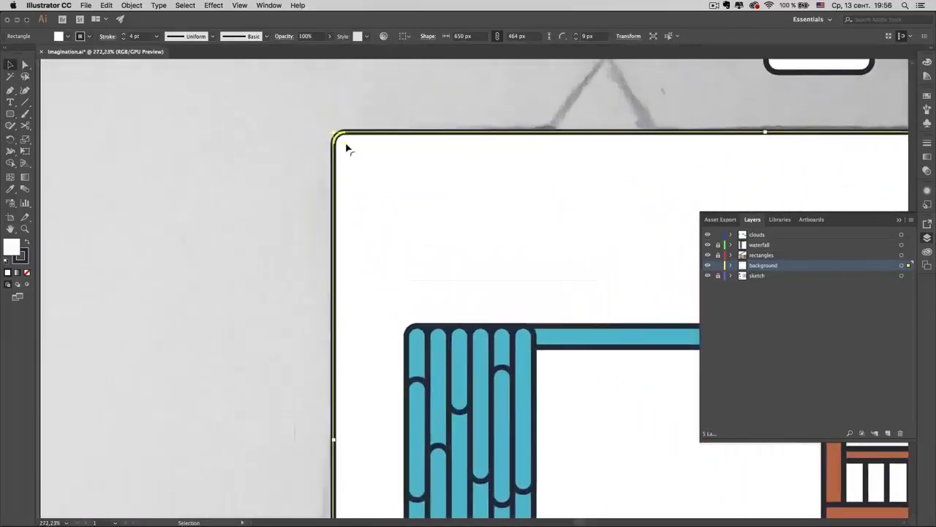
click(69, 36)
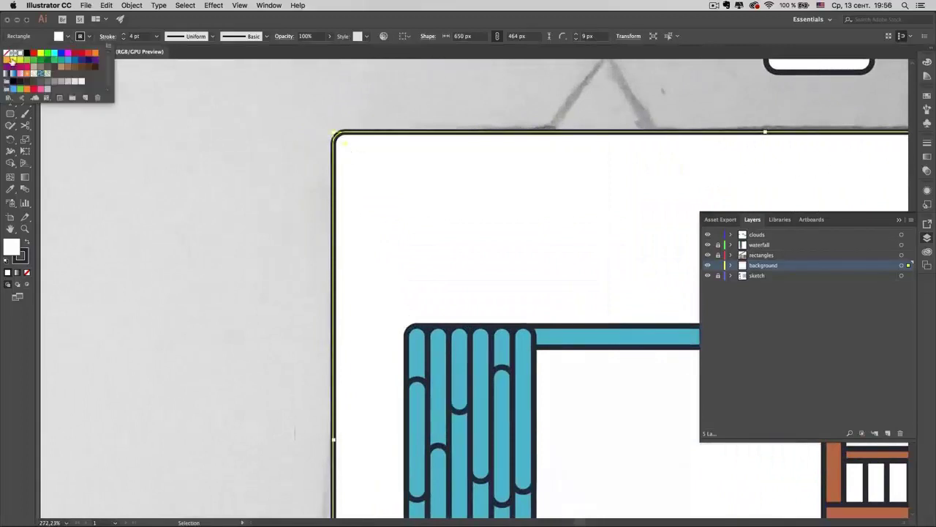
click(7, 55)
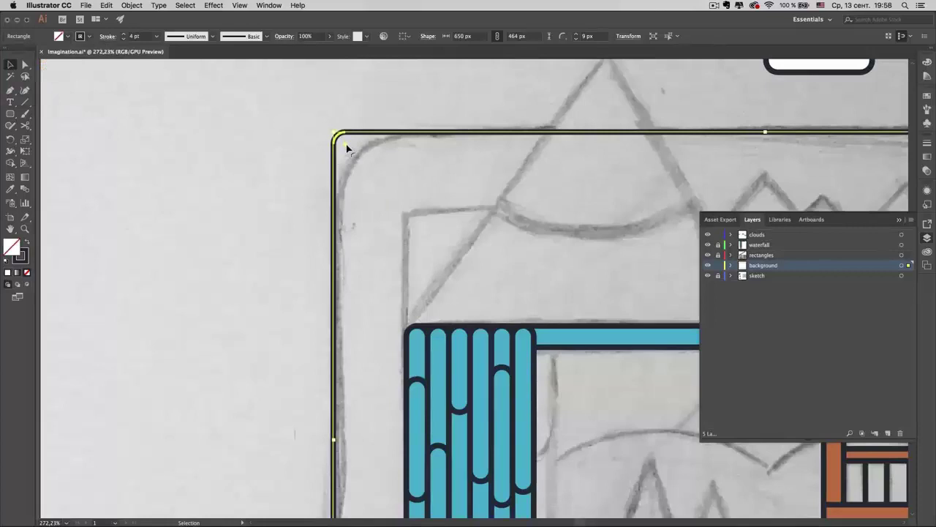
drag(346, 146, 435, 197)
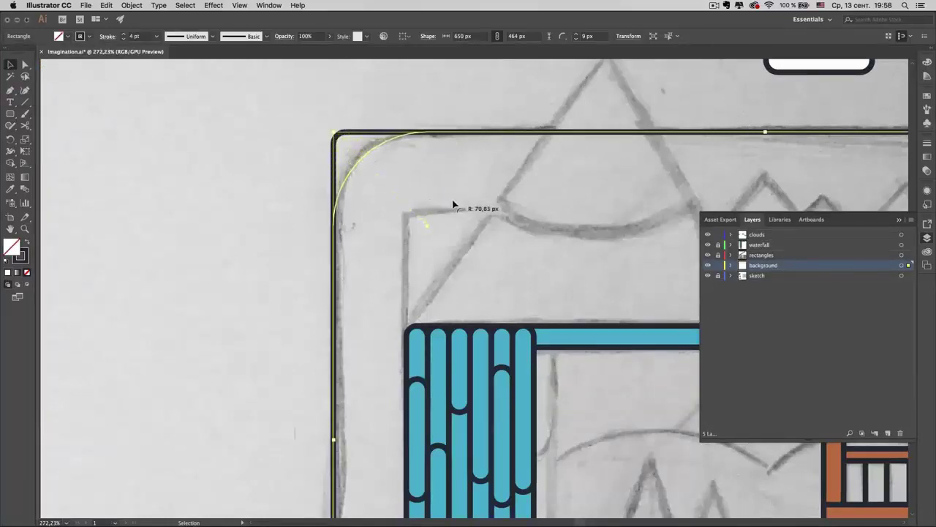
drag(436, 196, 439, 200)
scroll(439, 200, down, 5)
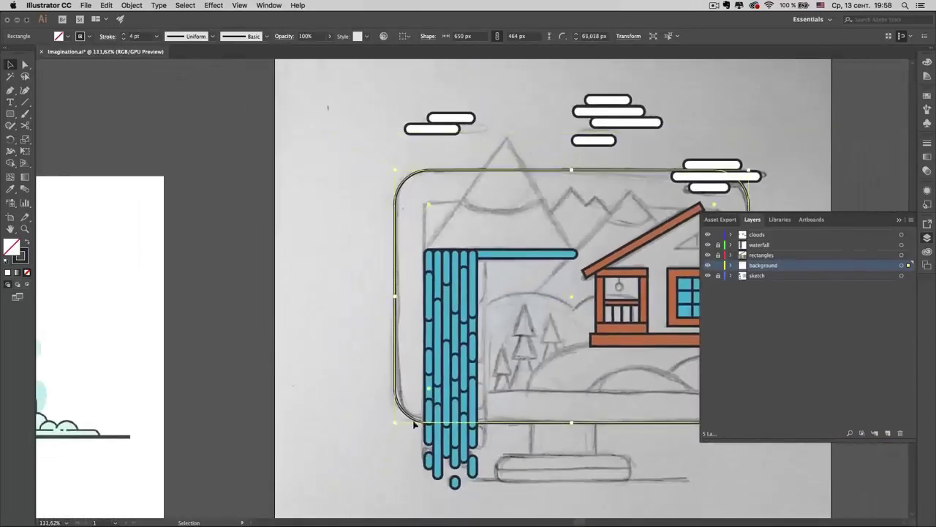
scroll(468, 428, right, 2)
scroll(469, 428, down, 1)
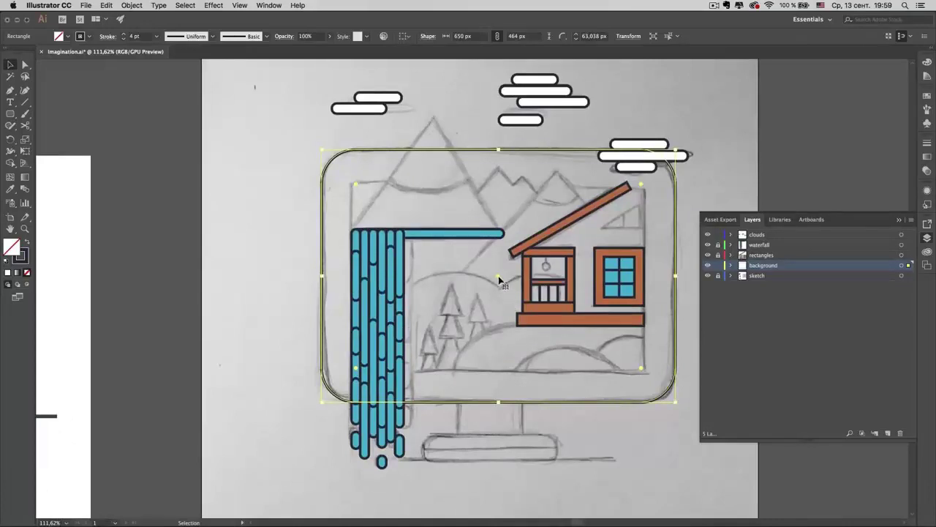
- Choose the plain Rectangle tool and deselect the monitor outline
click(12, 114)
drag(13, 115, 35, 117)
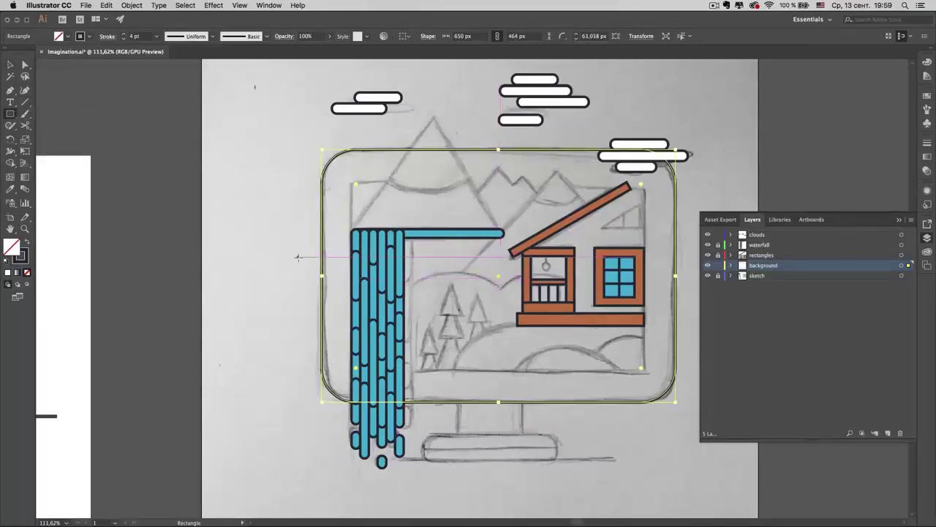
click(10, 64)
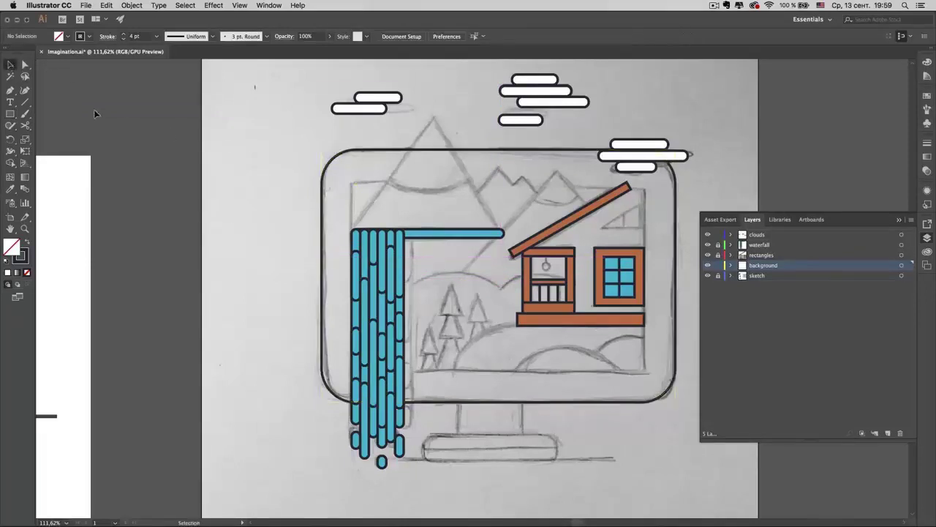
click(252, 158)
- Hide the waterfall, house and clouds, and draw rectangles for the inner screen and stand neck
click(10, 115)
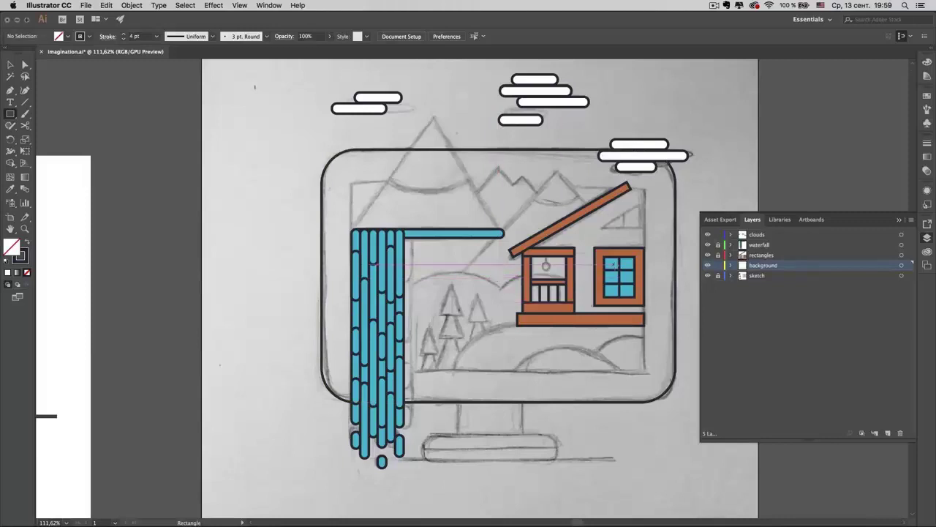
click(708, 245)
click(708, 255)
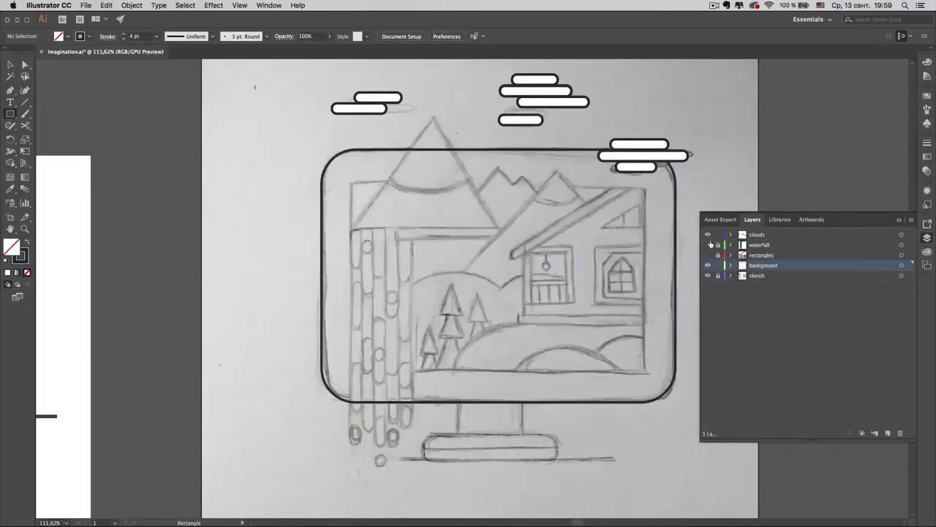
click(707, 235)
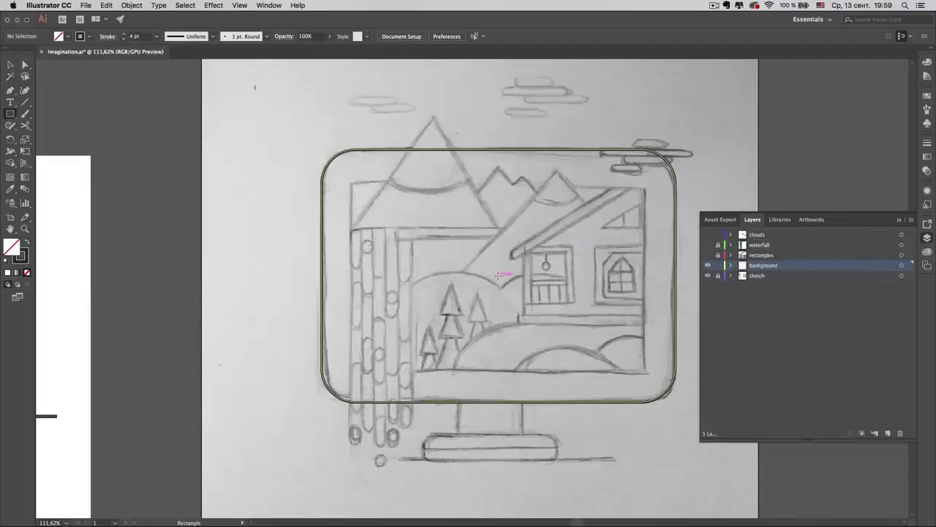
drag(498, 275, 352, 181)
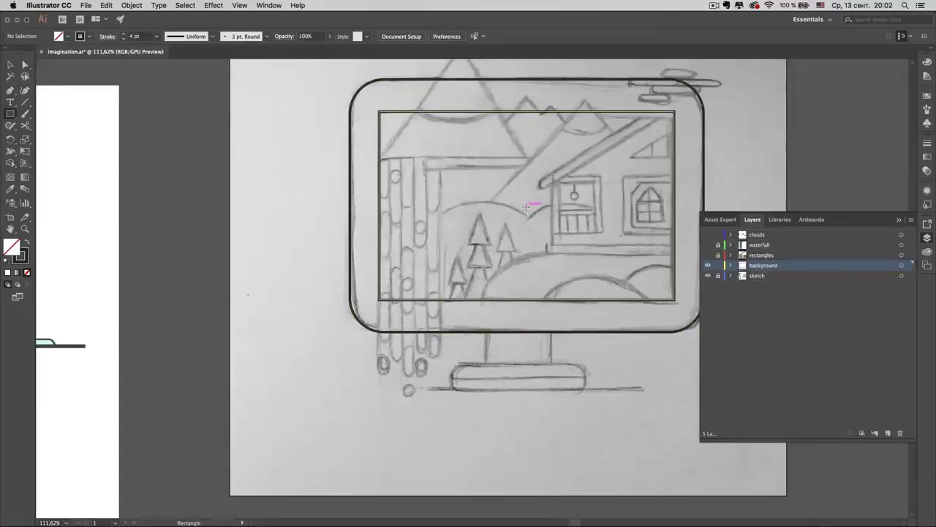
drag(561, 195, 491, 218)
key(v)
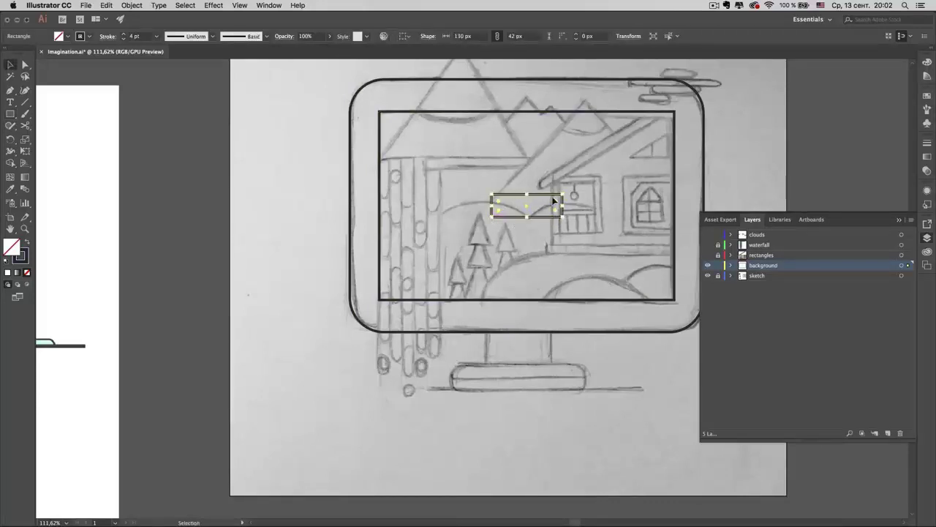
mouse_move(552, 201)
mouse_down()
mouse_move(556, 335)
mouse_move(526, 364)
mouse_up()
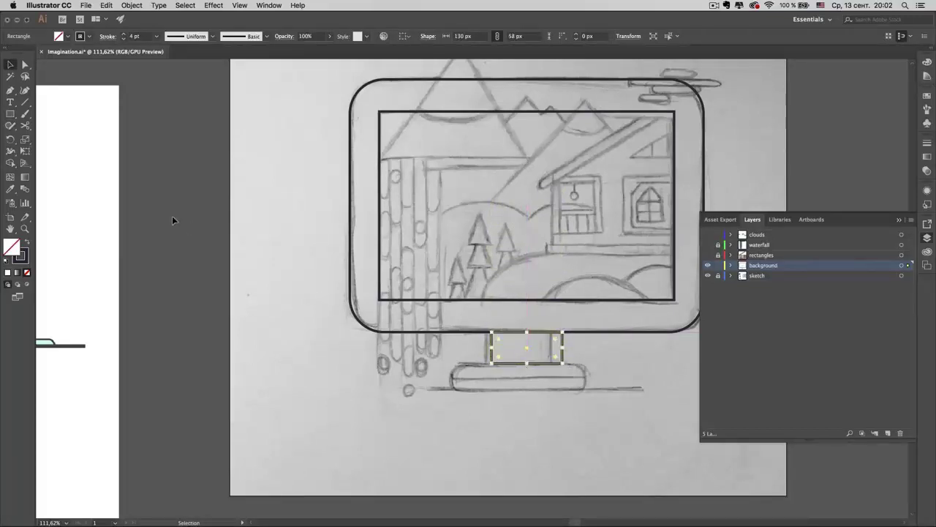
- Draw a 290 × 50 px rounded stand base with 25 px corners
drag(11, 113, 46, 128)
click(46, 126)
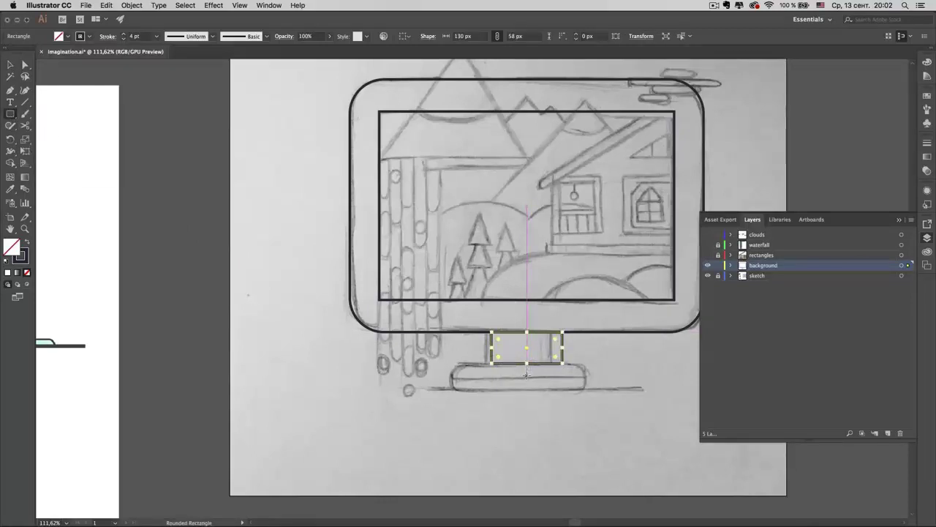
drag(526, 375, 448, 364)
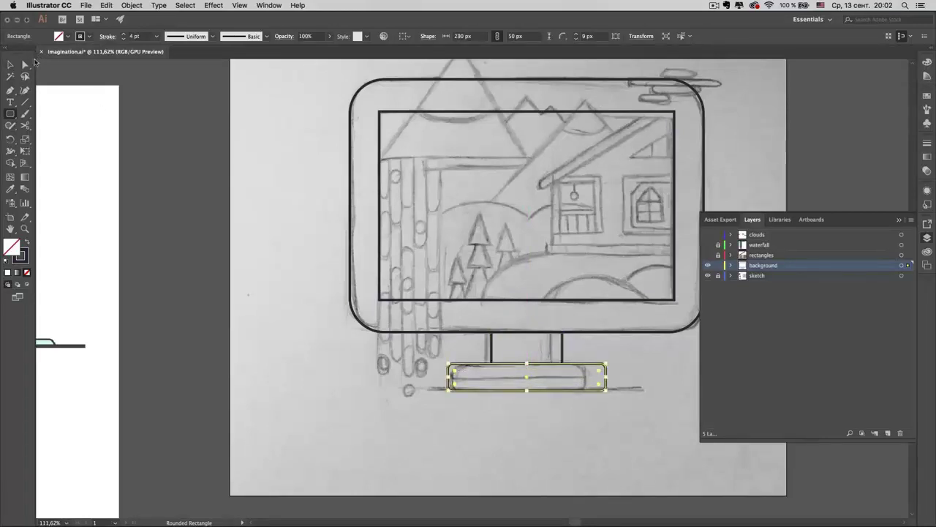
click(11, 64)
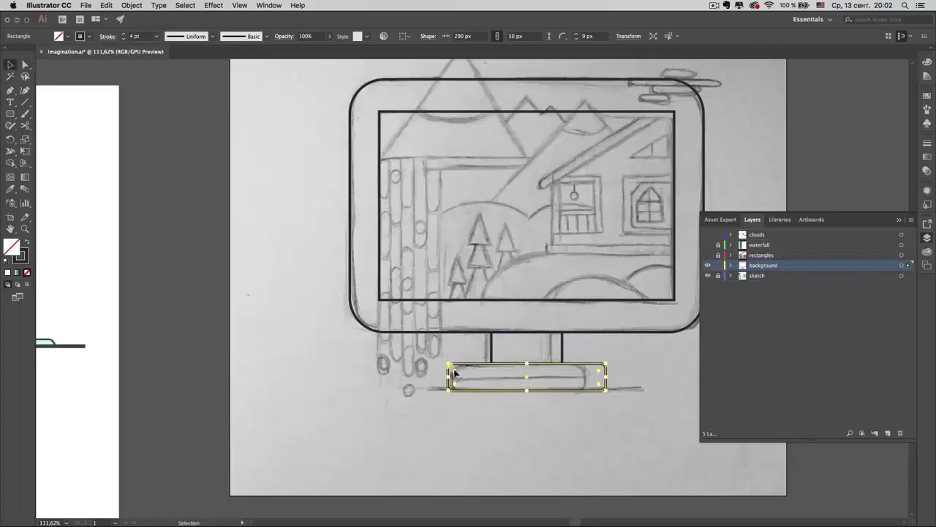
drag(455, 374, 483, 385)
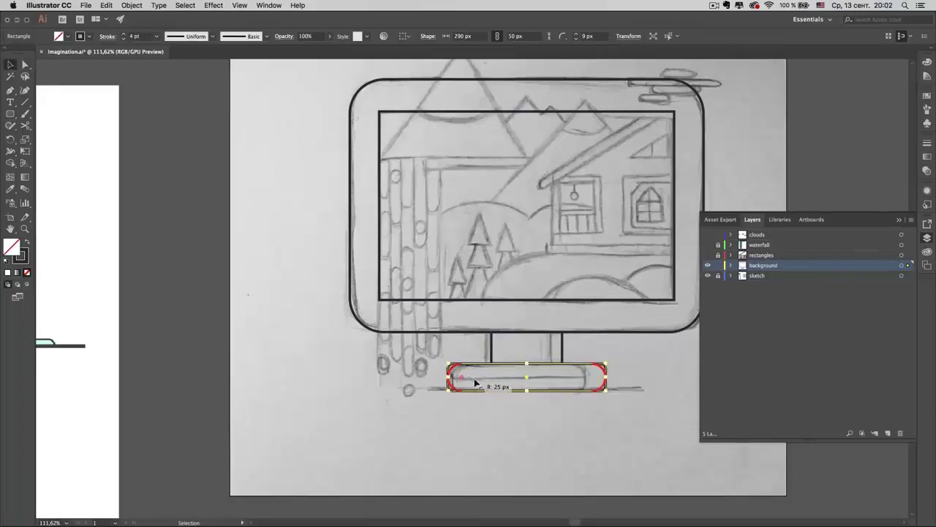
click(560, 431)
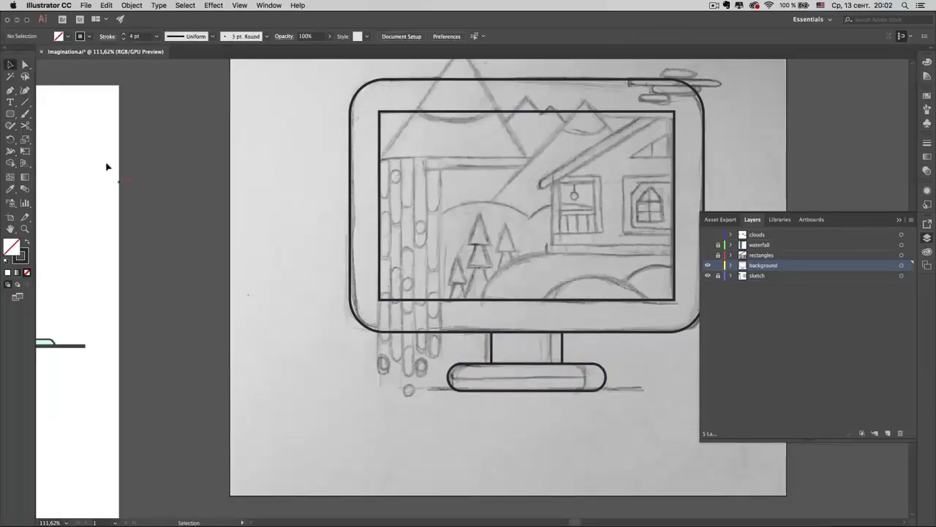
- Draw a horizontal line across the stand base
click(25, 102)
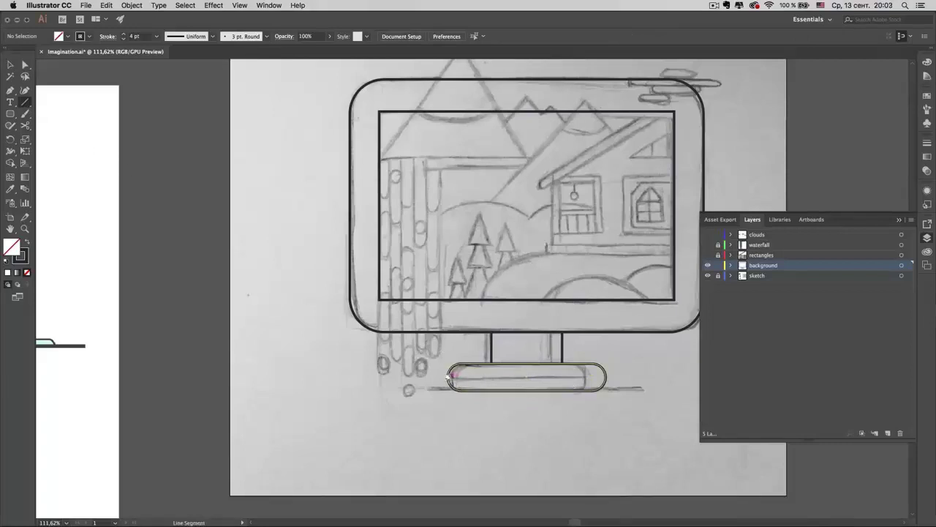
drag(447, 377, 606, 377)
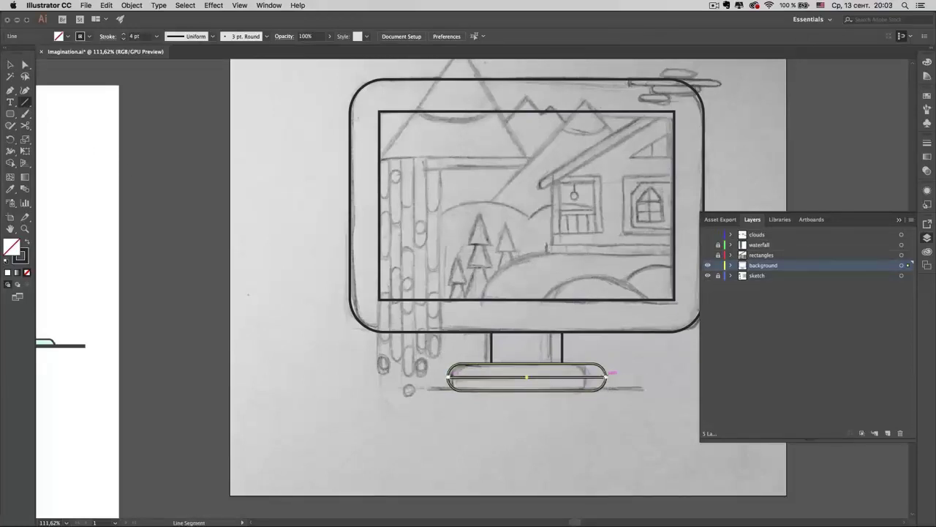
key(v)
click(647, 390)
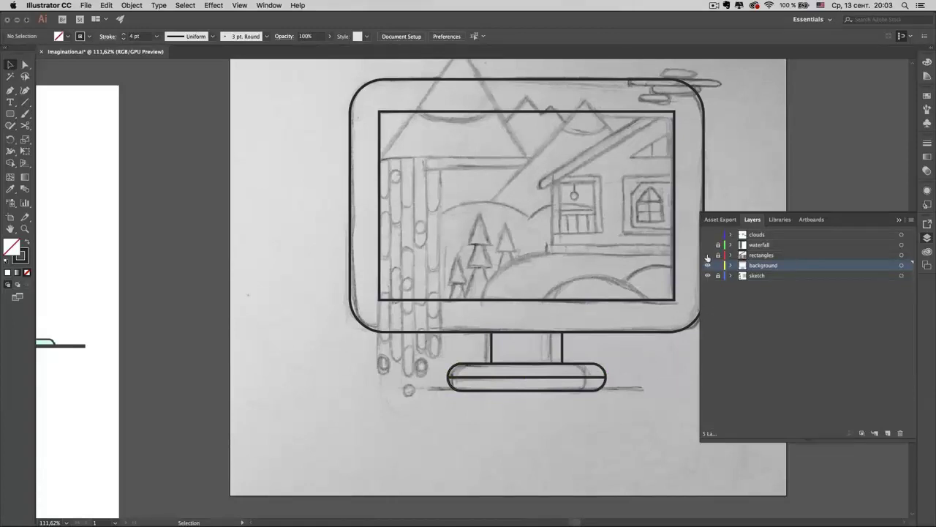
- Show the waterfall, house and clouds again and give the monitor frame the house's brown
drag(707, 255, 708, 234)
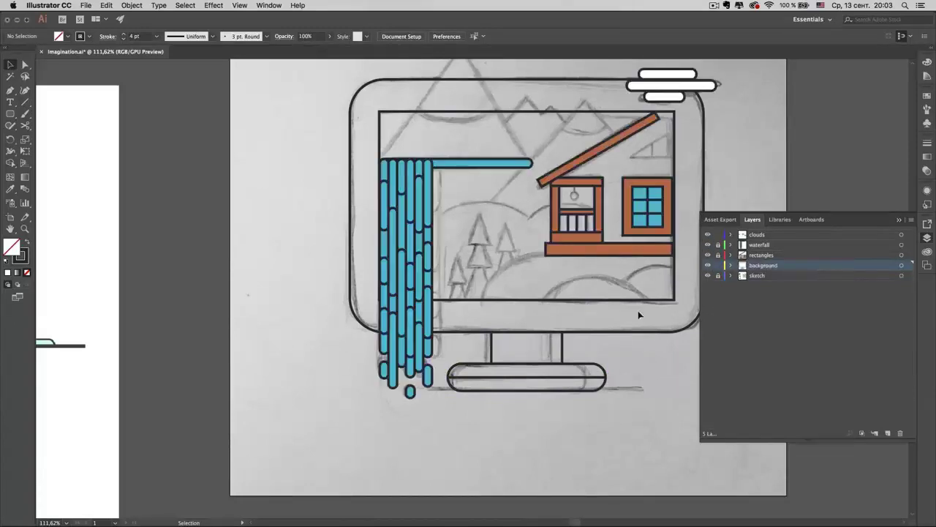
click(647, 330)
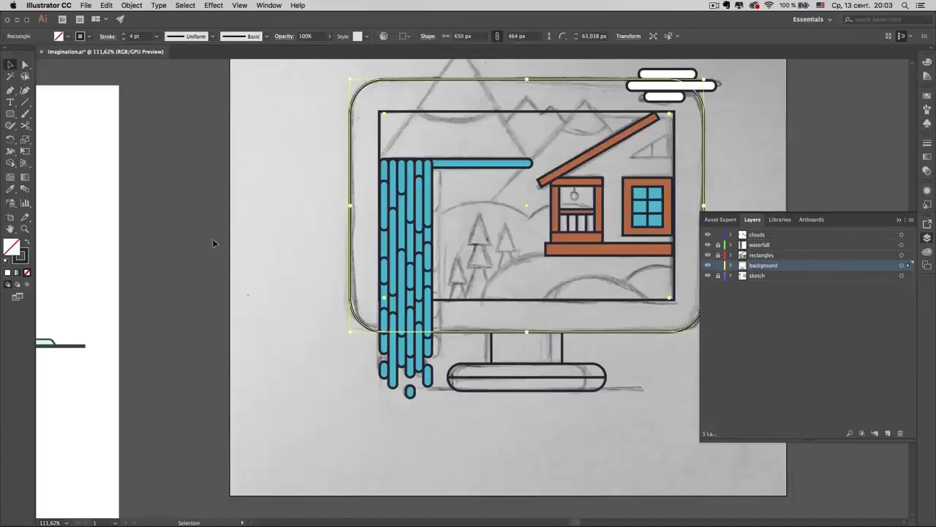
click(10, 188)
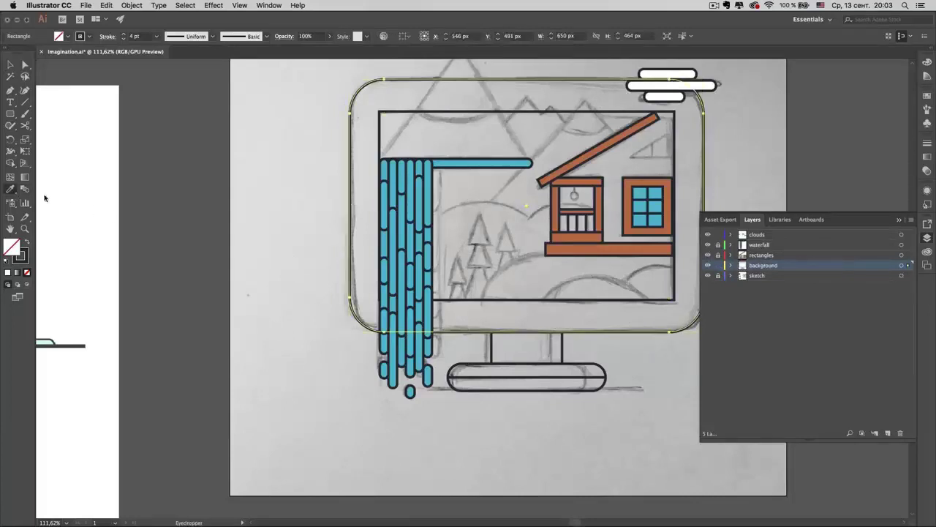
click(600, 217)
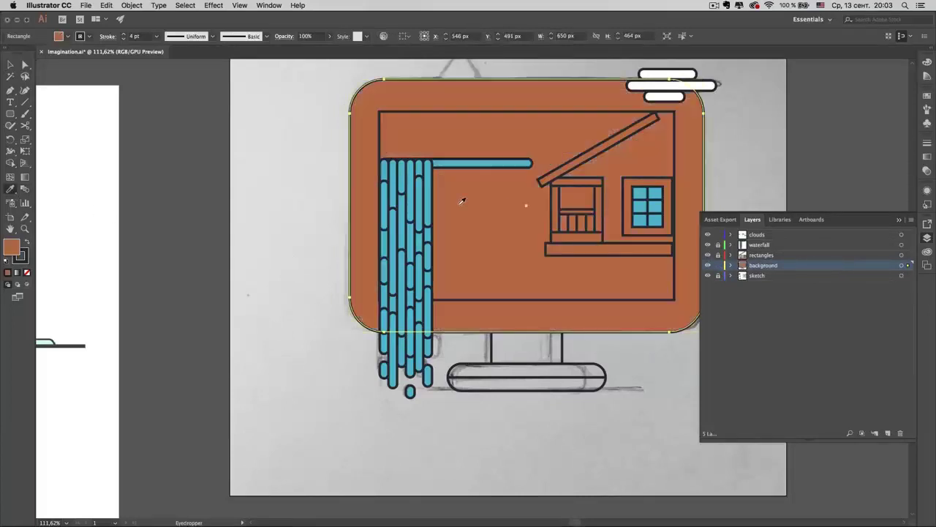
key(v)
- Fill the inner screen with lighter peach CC8E6E
click(423, 115)
click(10, 189)
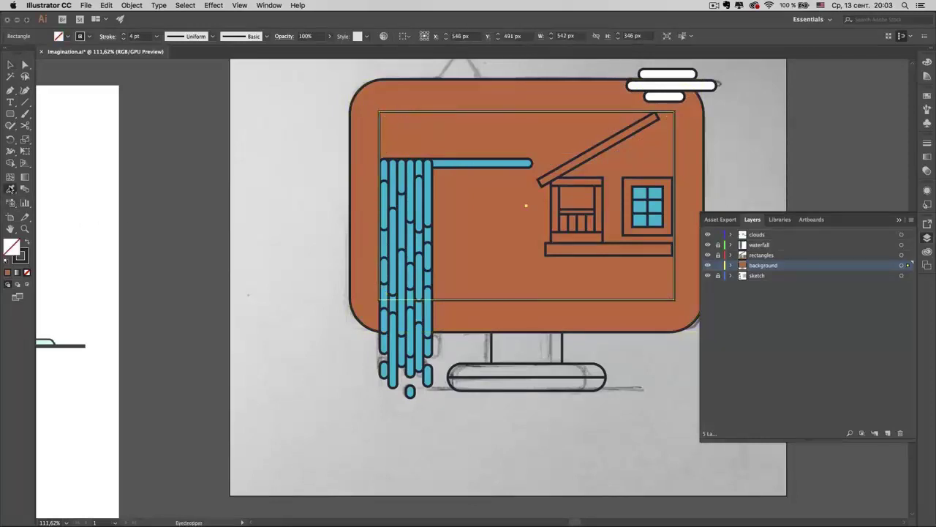
key(comma)
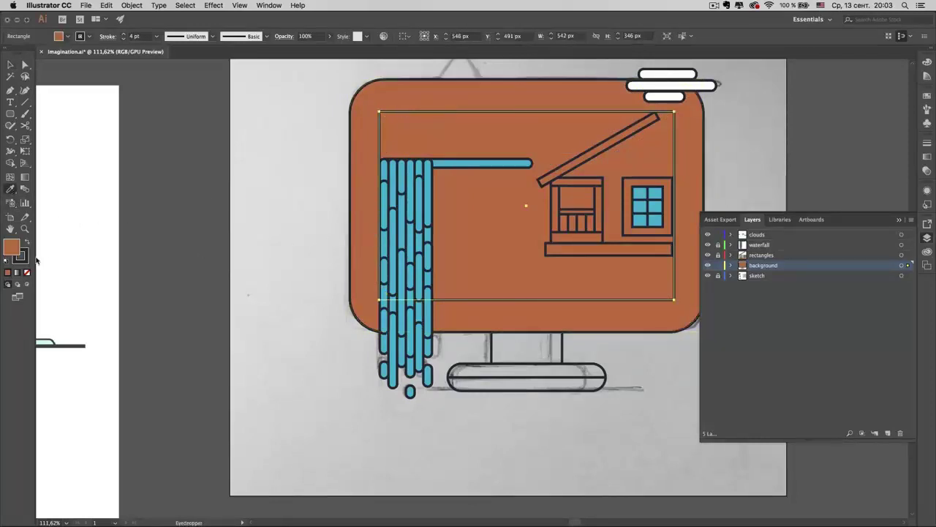
double_click(16, 254)
text(CC8E6E)
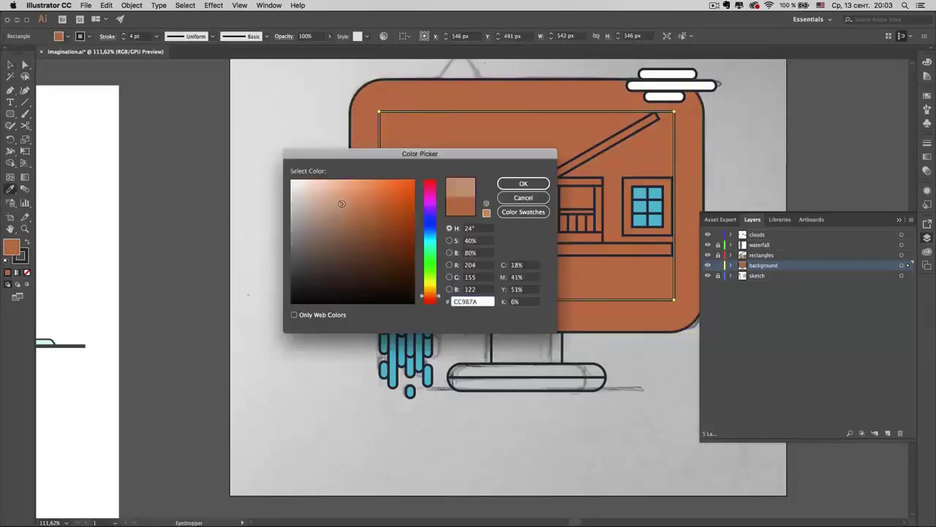
key(Return)
- Give the stand neck the frame's brown fill
click(538, 362)
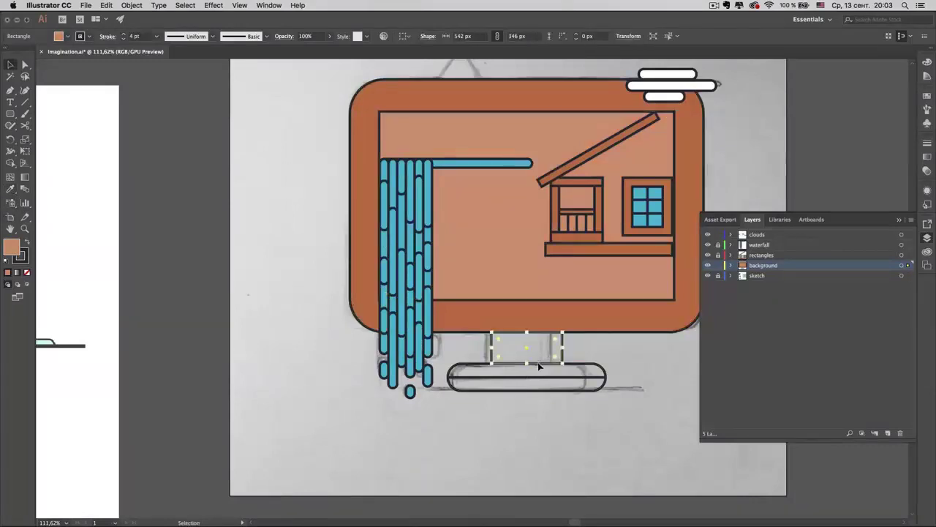
click(10, 188)
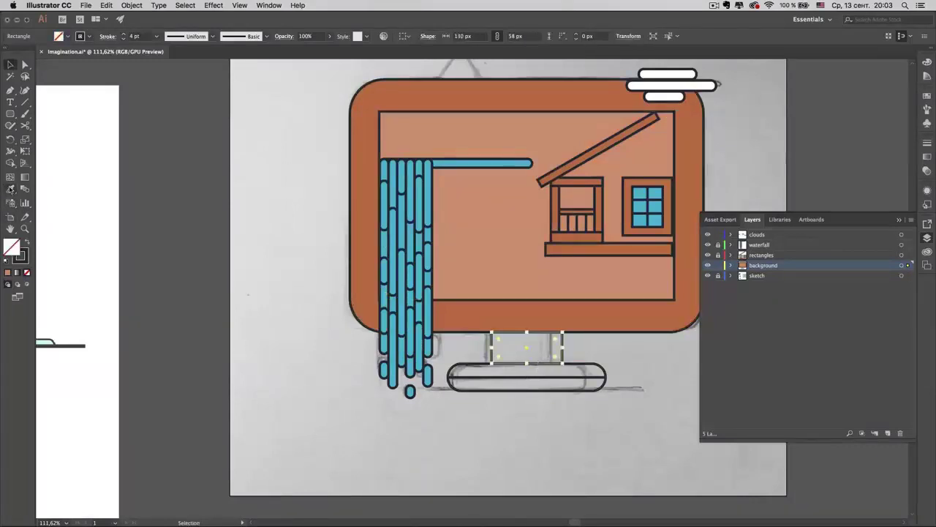
click(354, 222)
key(v)
click(563, 405)
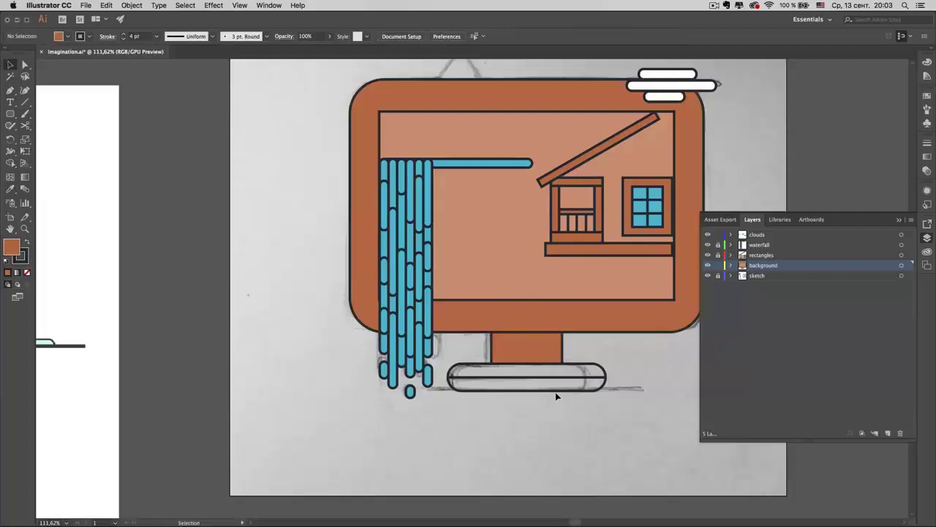
- Give the stand base the screen's peach fill
click(556, 389)
click(11, 189)
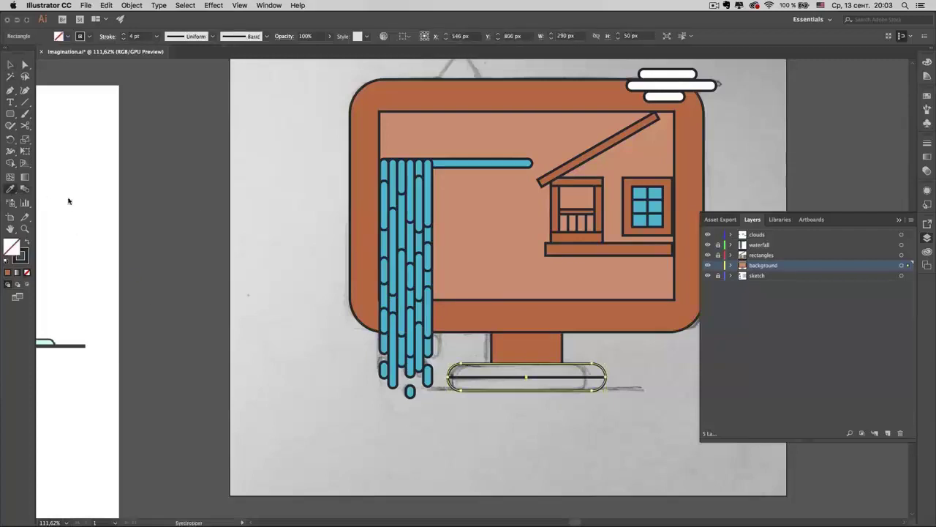
click(487, 218)
key(v)
click(668, 361)
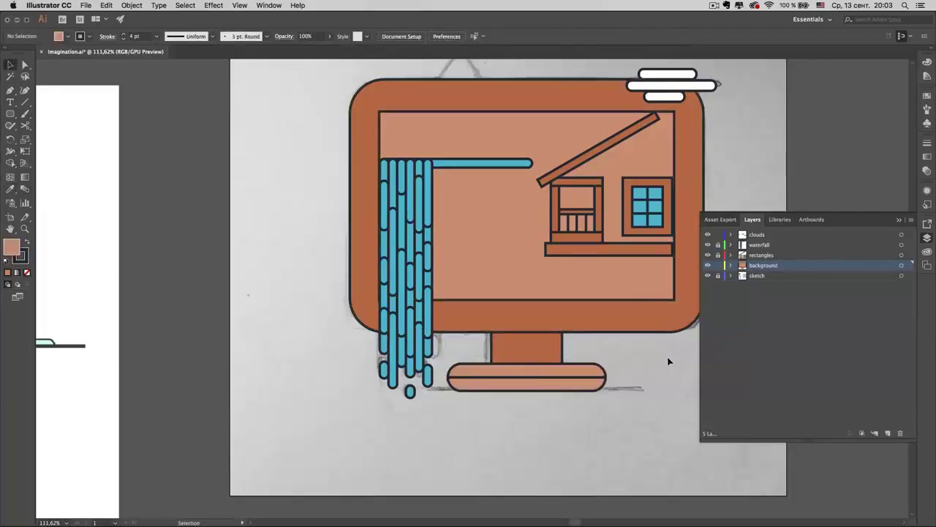
scroll(668, 361, up, 2)
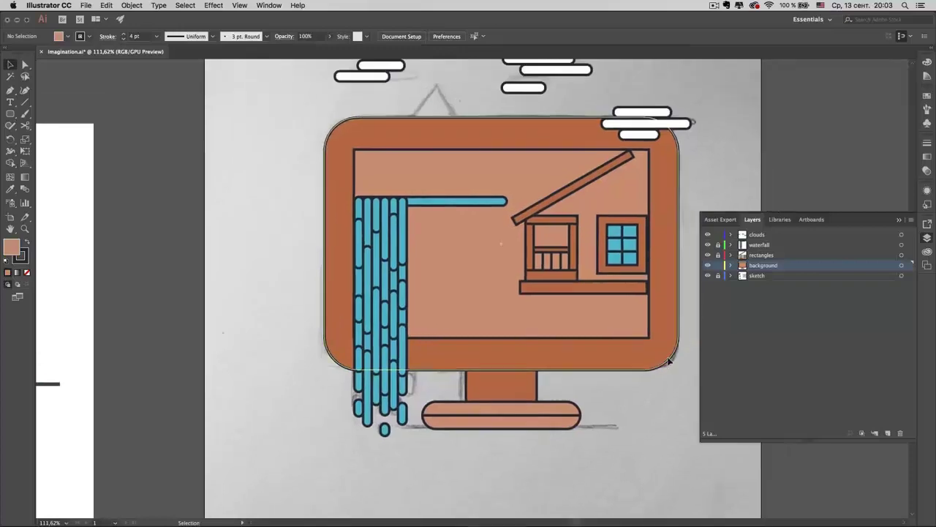
- Hide the background layer and, on a new layer, draw a 460 × 185 px pill below the house
click(708, 266)
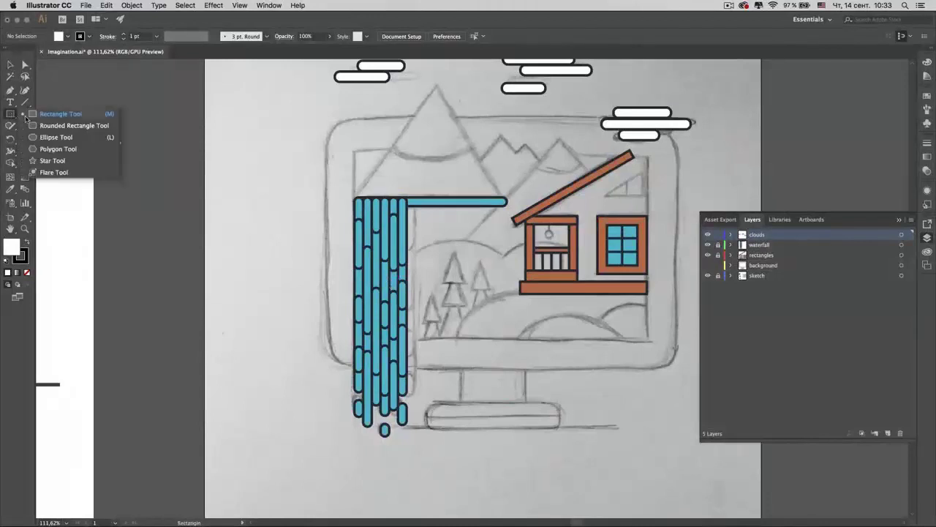
drag(13, 115, 44, 125)
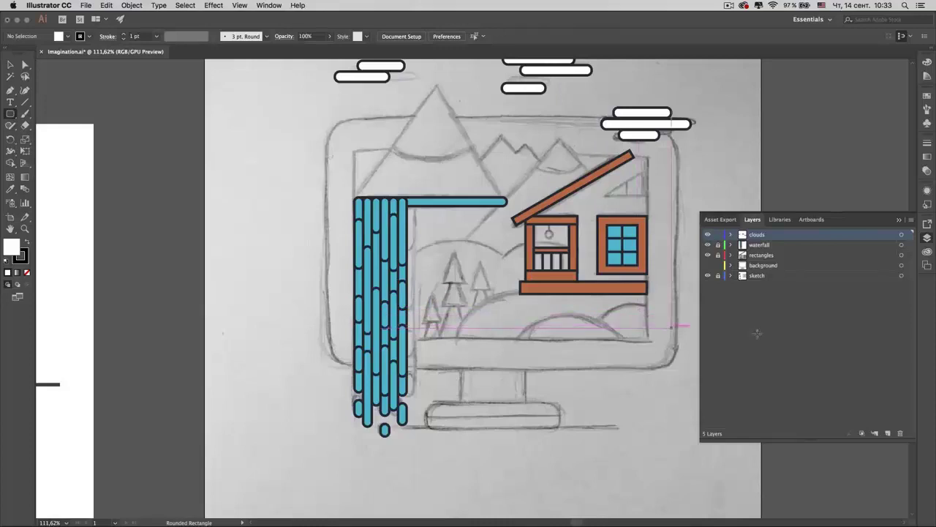
click(889, 434)
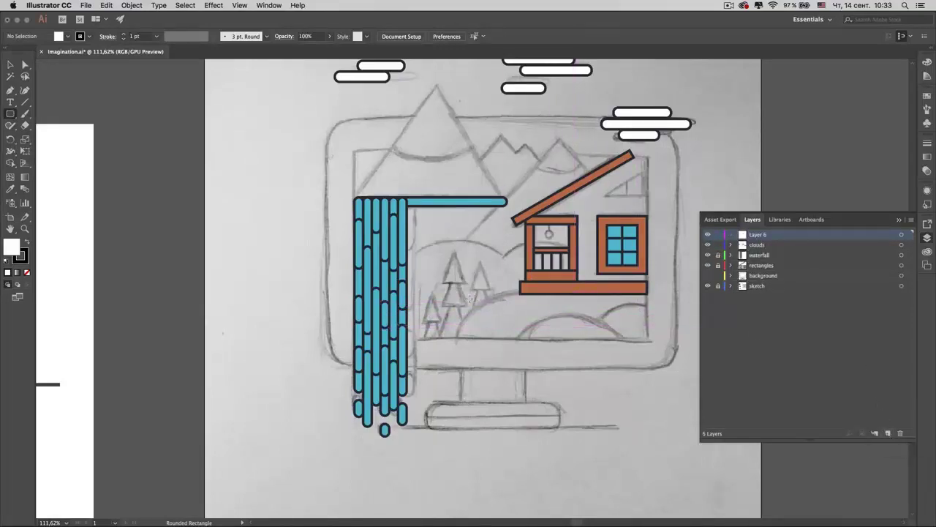
drag(470, 299, 667, 419)
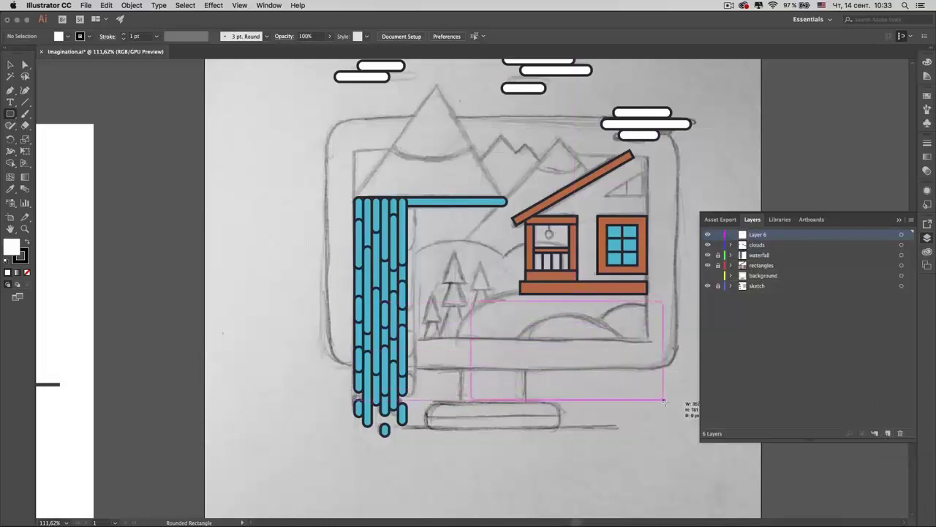
key(Right)
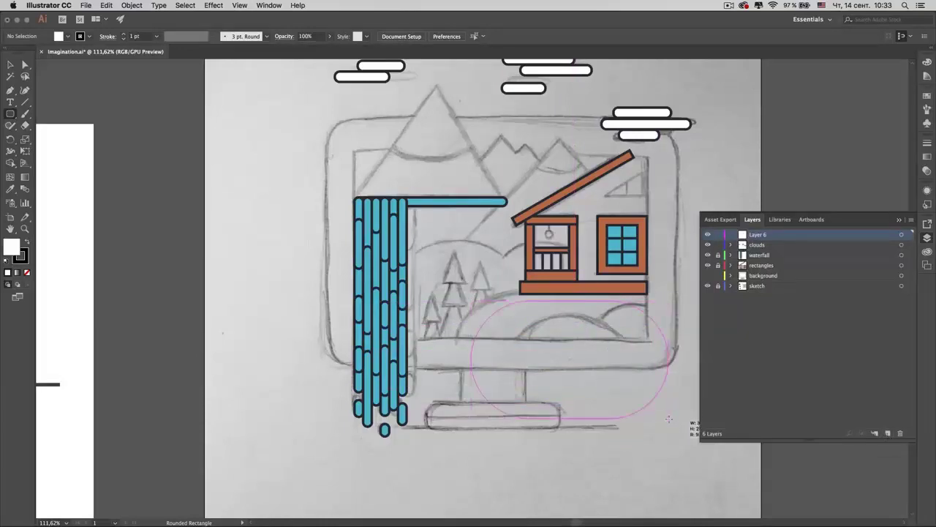
mouse_move(668, 418)
mouse_down()
mouse_move(655, 411)
mouse_move(708, 398)
mouse_up()
- Give the pill the waterfall's blue fill and outline, then show the background layer again
key(i)
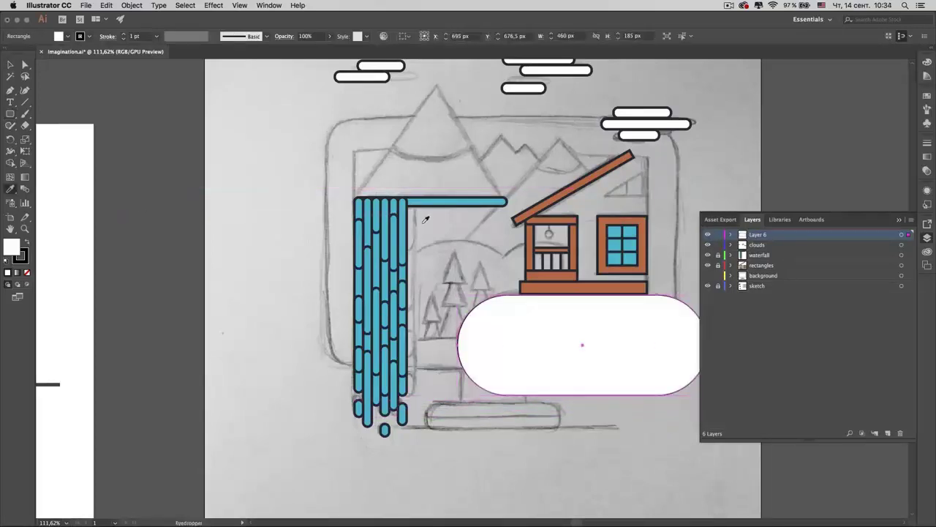
click(403, 230)
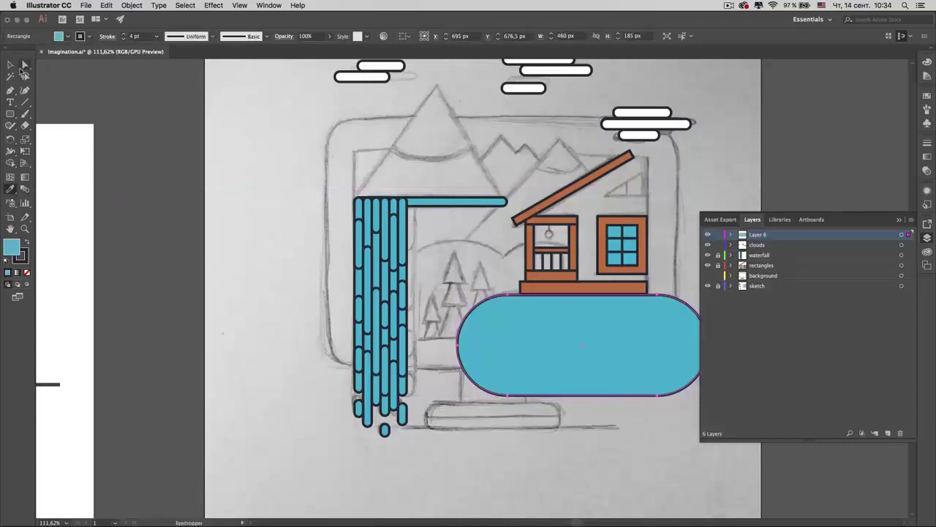
click(10, 66)
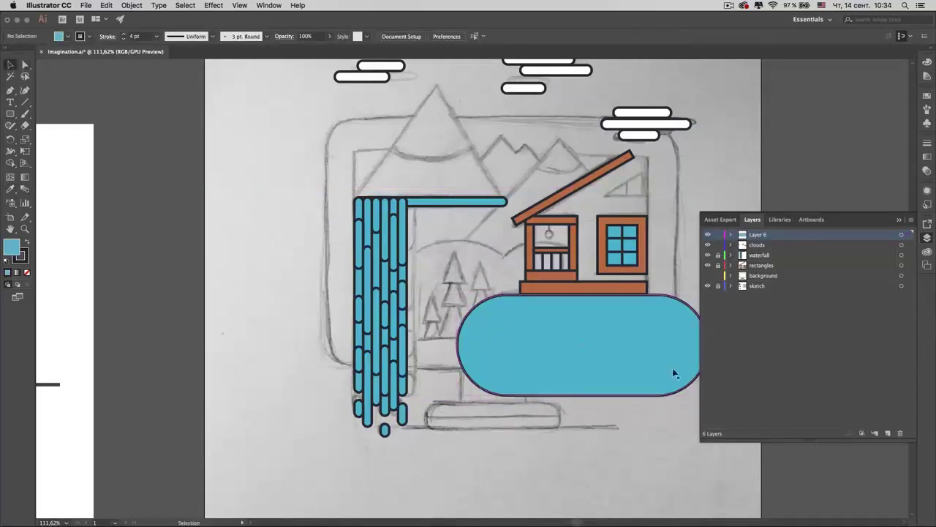
click(707, 276)
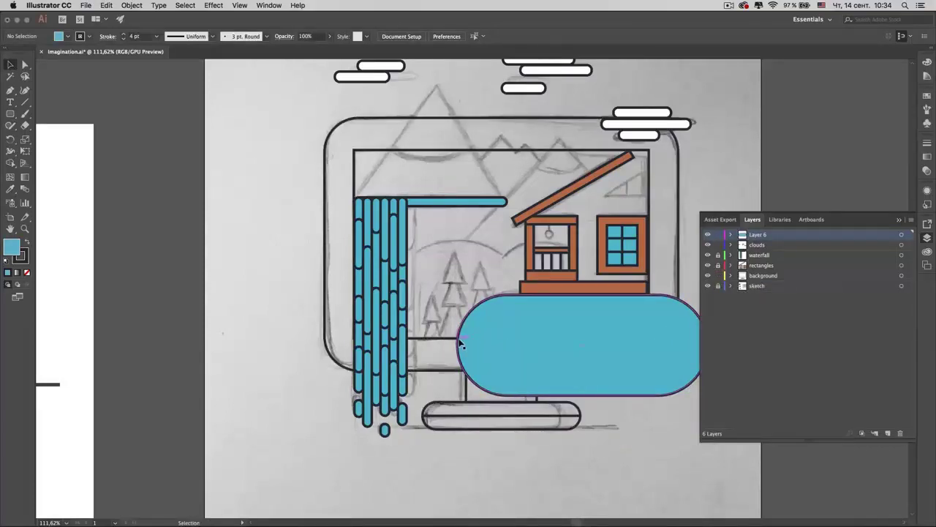
- With Direct Selection, move the lake's top anchor slightly left and down
click(549, 341)
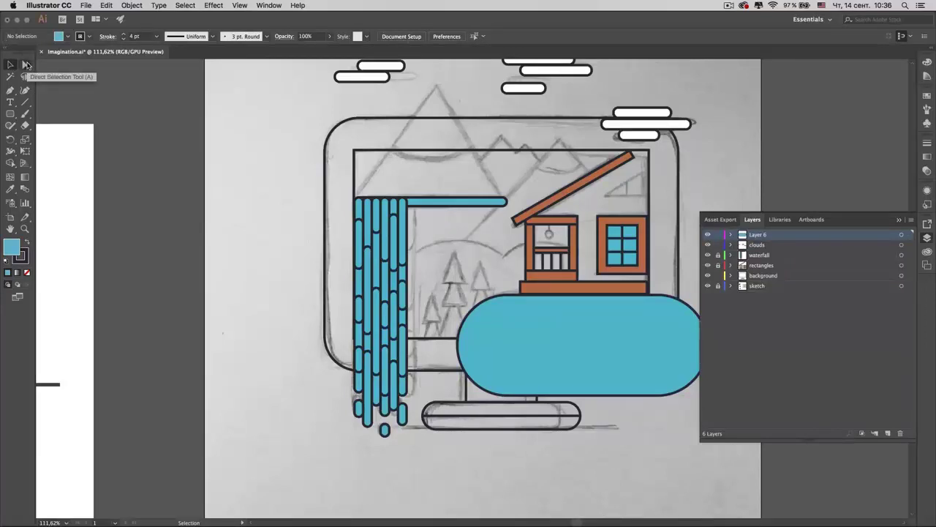
click(26, 66)
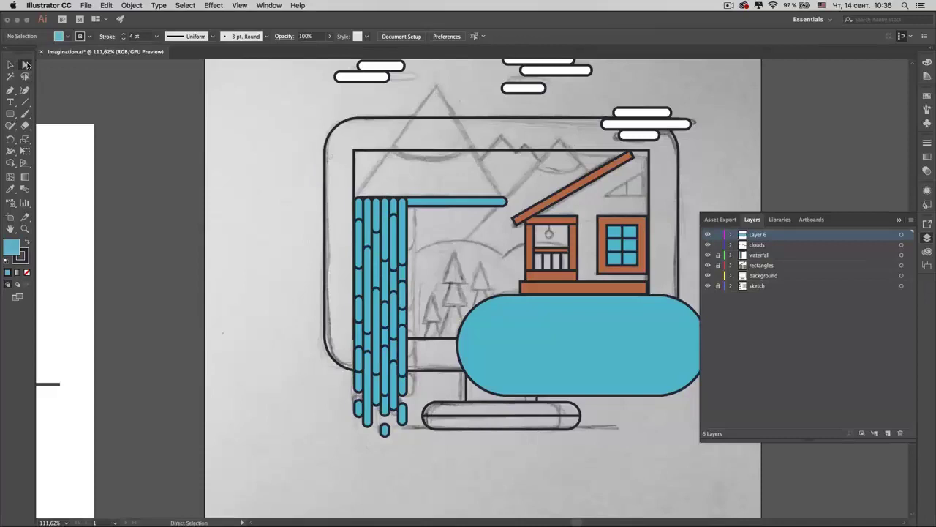
click(511, 308)
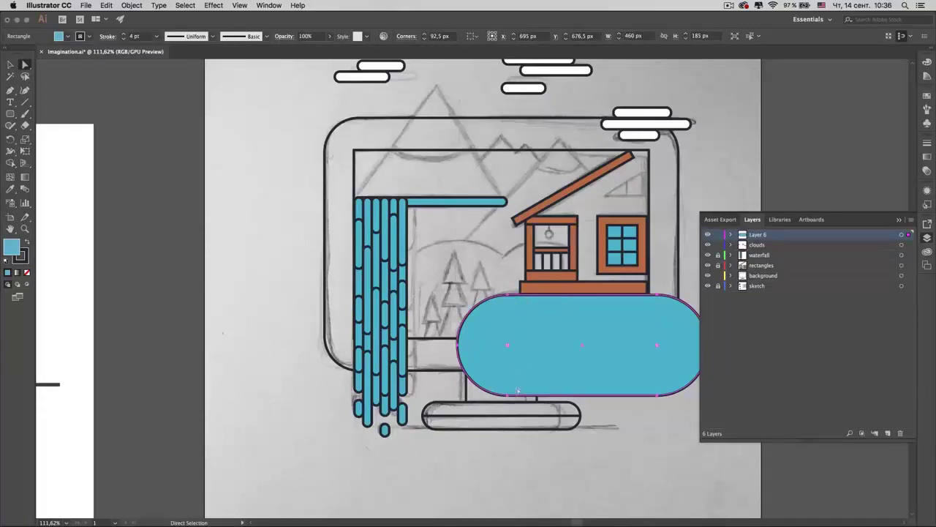
scroll(656, 379, right, 1)
scroll(656, 379, right, 5)
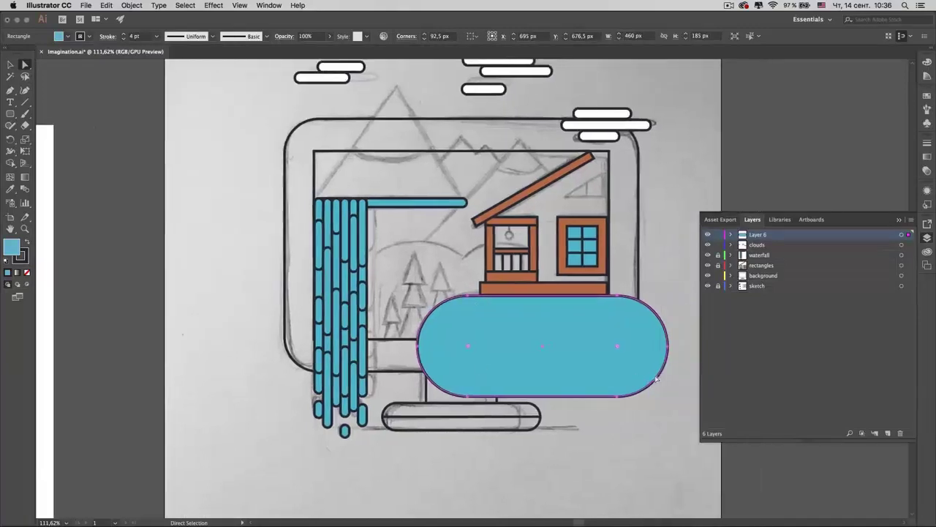
click(619, 299)
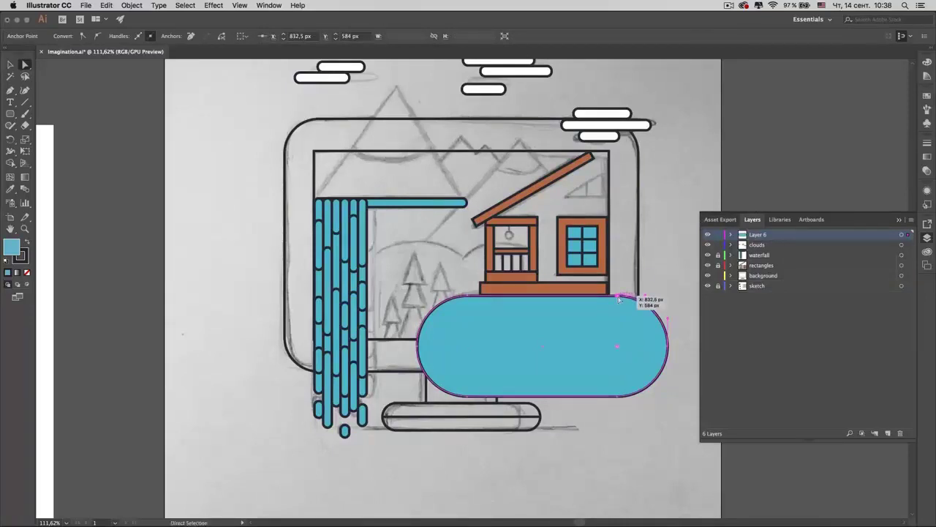
click(619, 299)
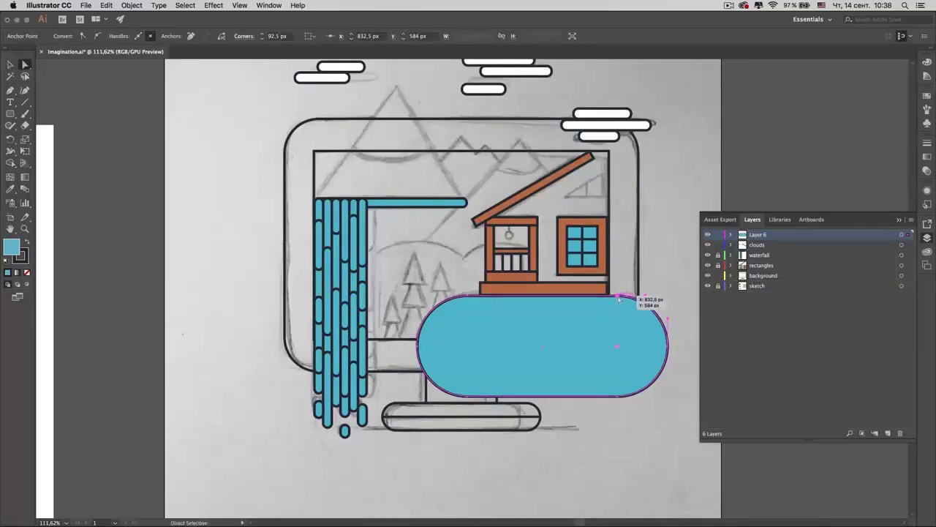
drag(619, 299, 610, 297)
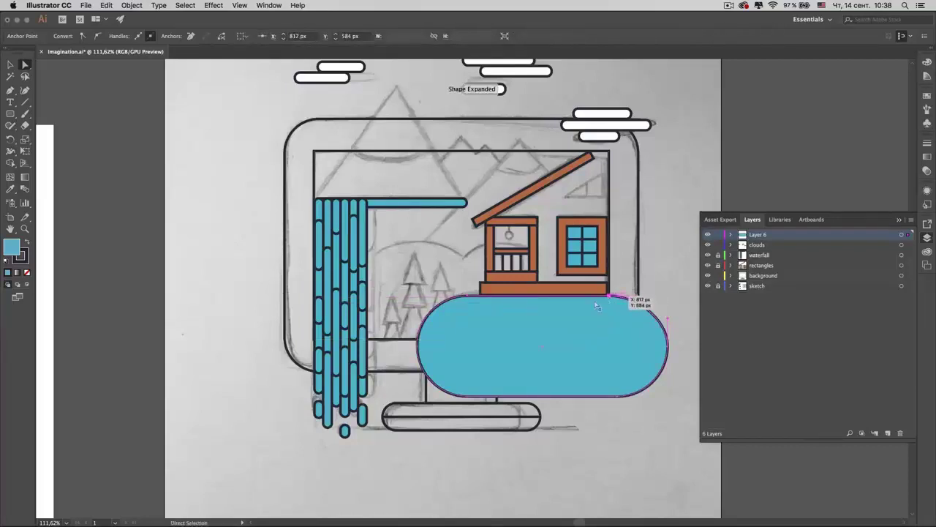
- Zoom in and snap the lake's left anchor to the frame line at 465, 676.5 px
drag(414, 355, 417, 343)
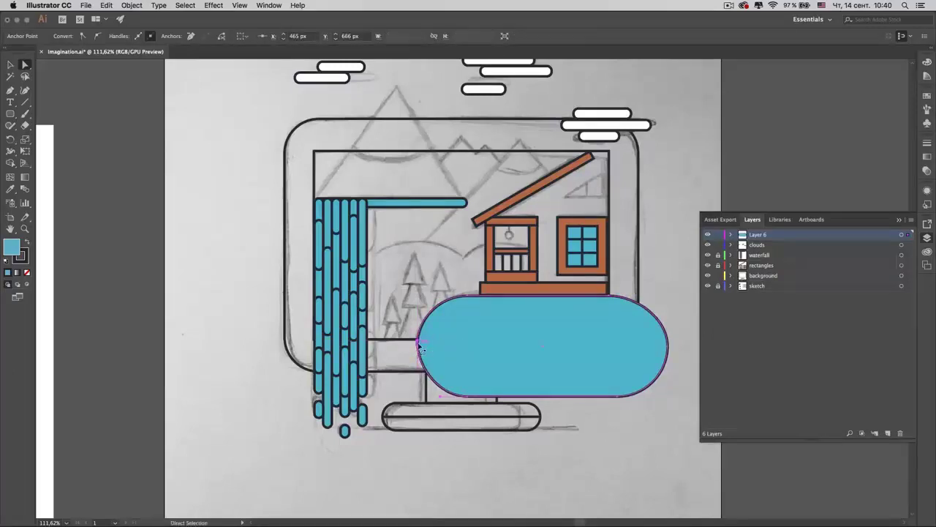
scroll(419, 349, up, 3)
scroll(419, 350, up, 3)
scroll(419, 349, up, 3)
scroll(419, 350, up, 3)
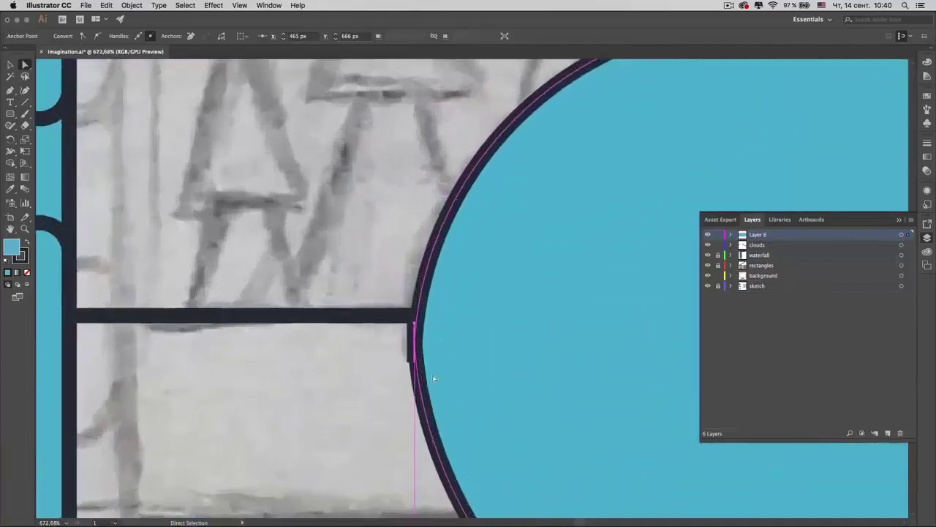
scroll(419, 351, up, 2)
click(410, 392)
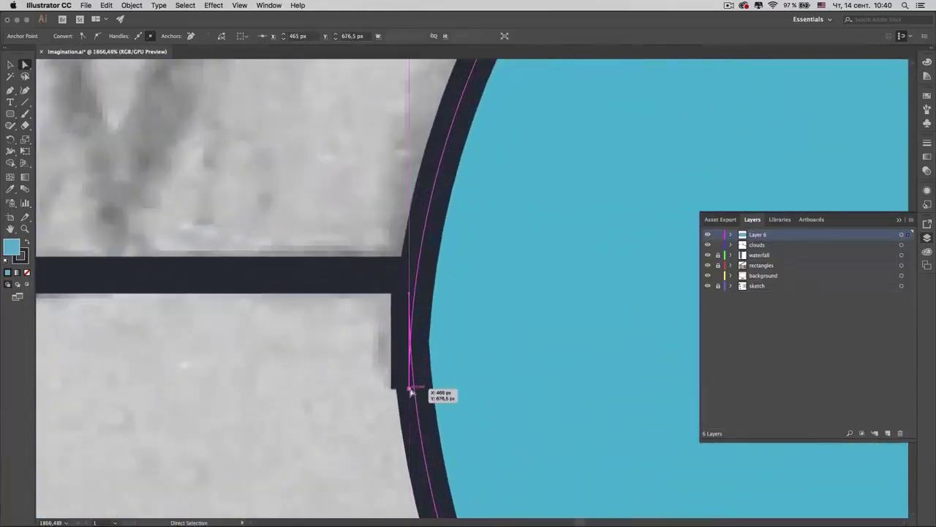
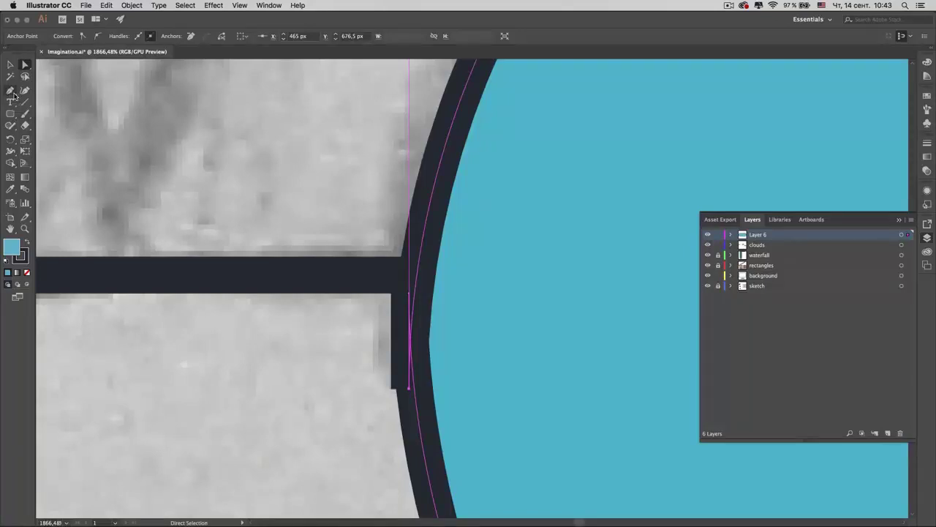
- Delete the extra anchor point on the blue shape's left curve
click(15, 95)
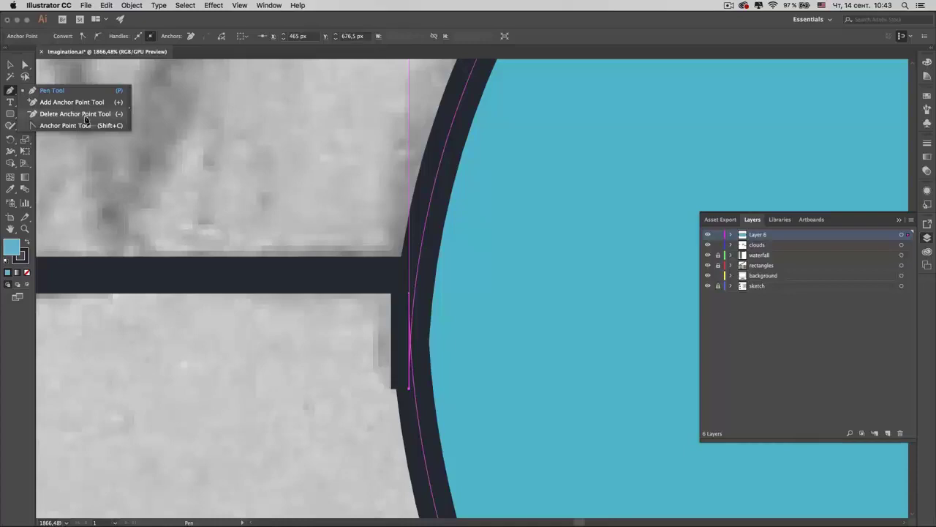
click(85, 117)
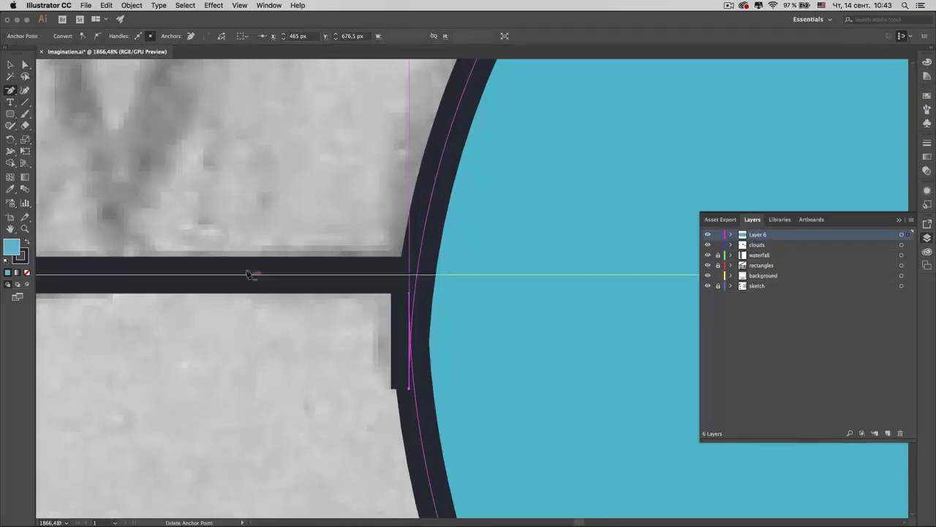
click(409, 388)
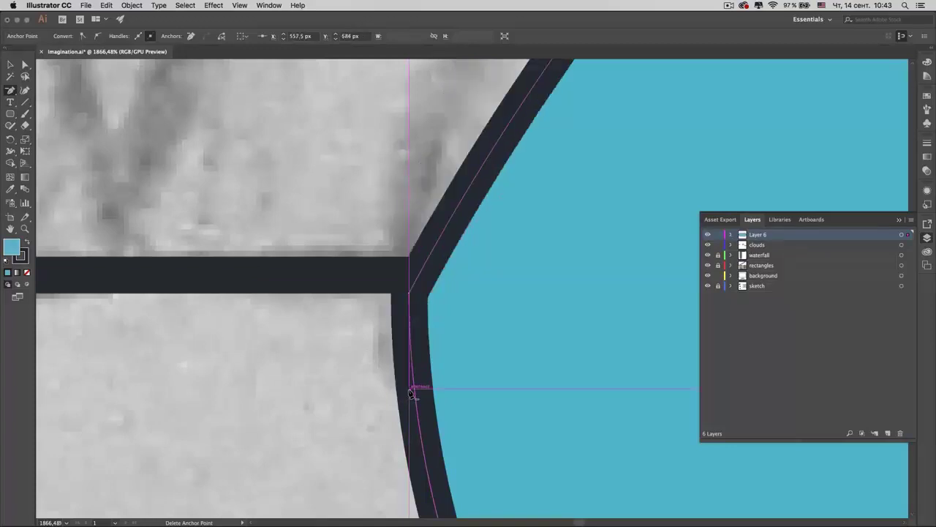
scroll(409, 393, down, 3)
scroll(409, 393, down, 2)
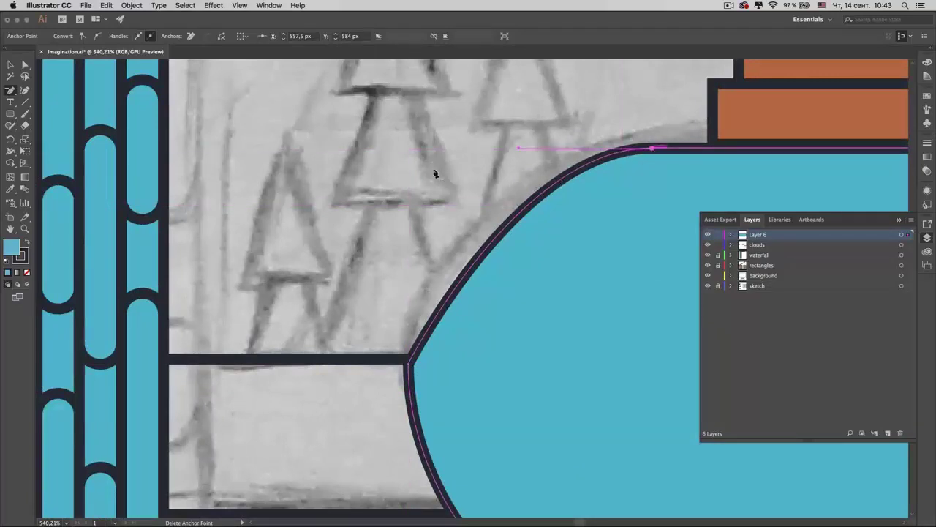
- Level the upper-left anchor's direction handle so the corner becomes a smooth round arc
click(24, 65)
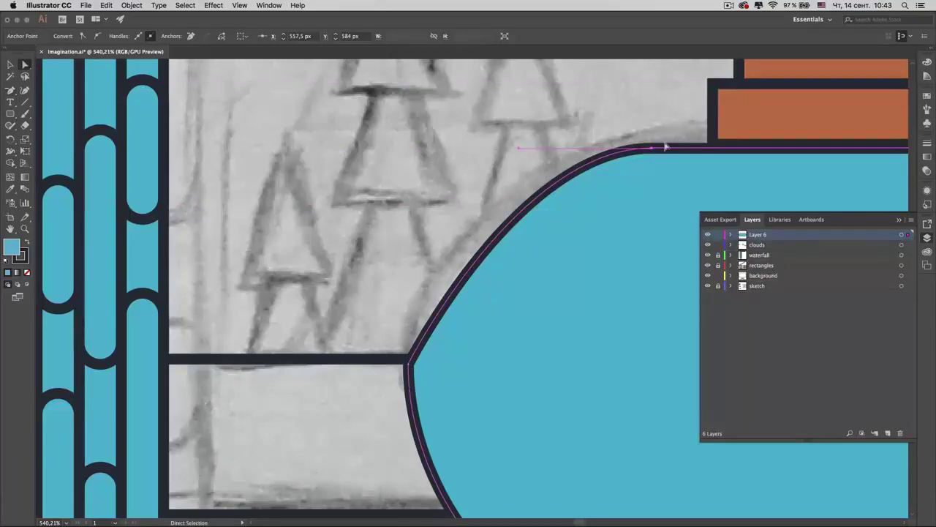
drag(519, 150, 463, 112)
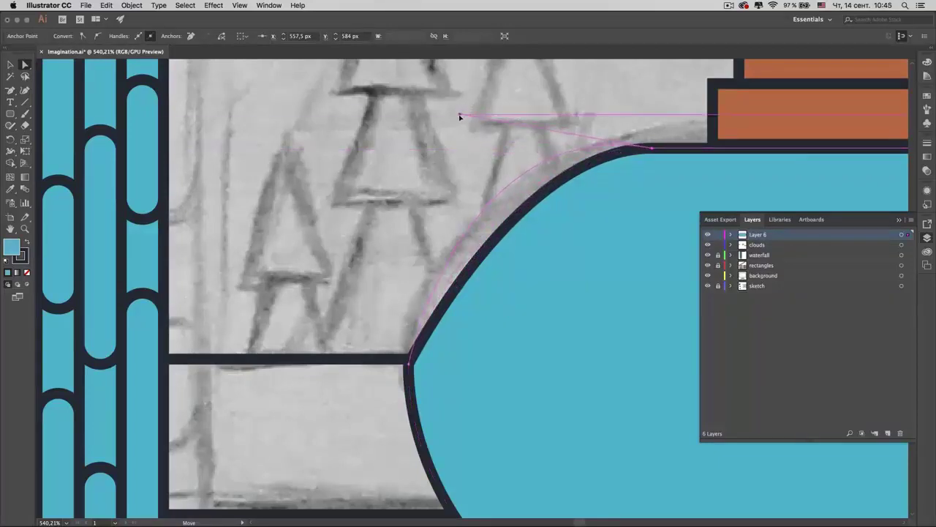
mouse_move(463, 112)
mouse_down()
mouse_move(458, 157)
mouse_move(422, 166)
mouse_up()
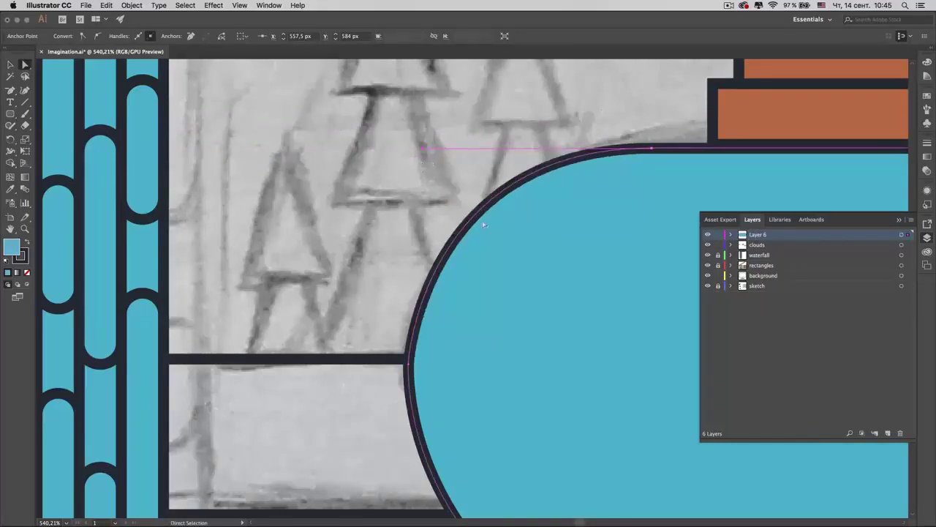
scroll(516, 250, down, 3)
scroll(515, 249, down, 2)
- Delete the blue shape's right-end anchor and move its bottom-right anchor up
scroll(516, 250, down, 2)
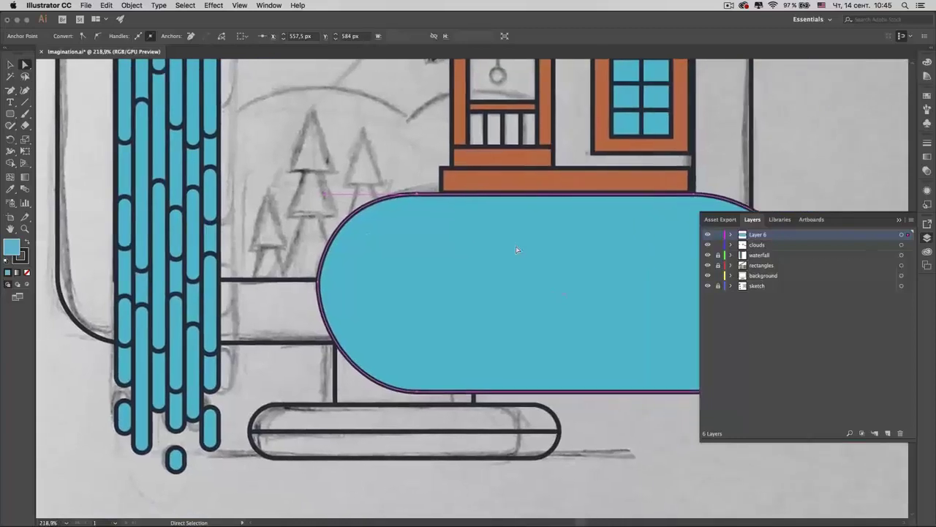
scroll(515, 249, right, 3)
scroll(515, 249, right, 2)
click(545, 308)
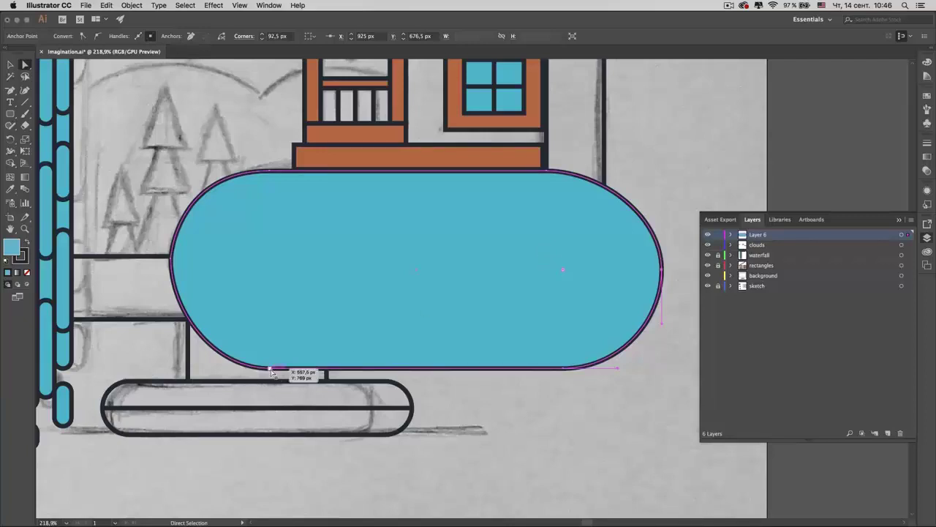
key(p)
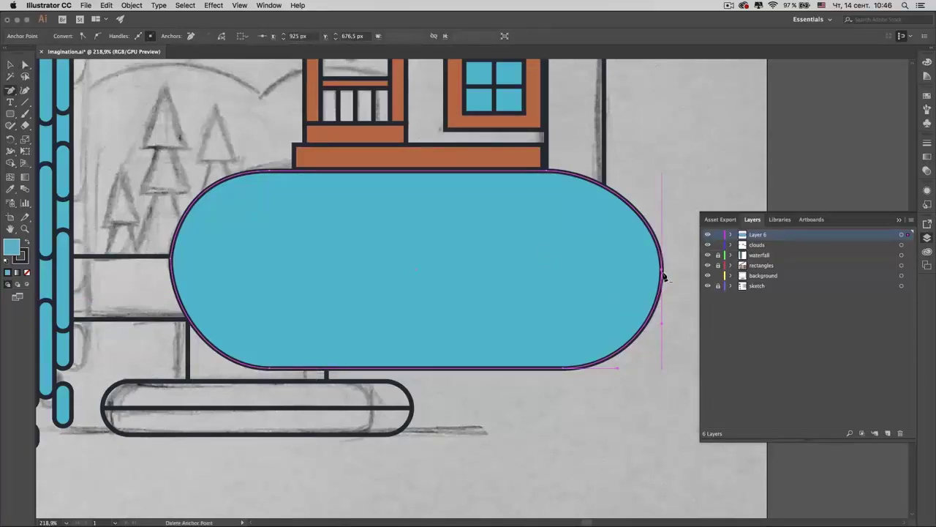
click(664, 276)
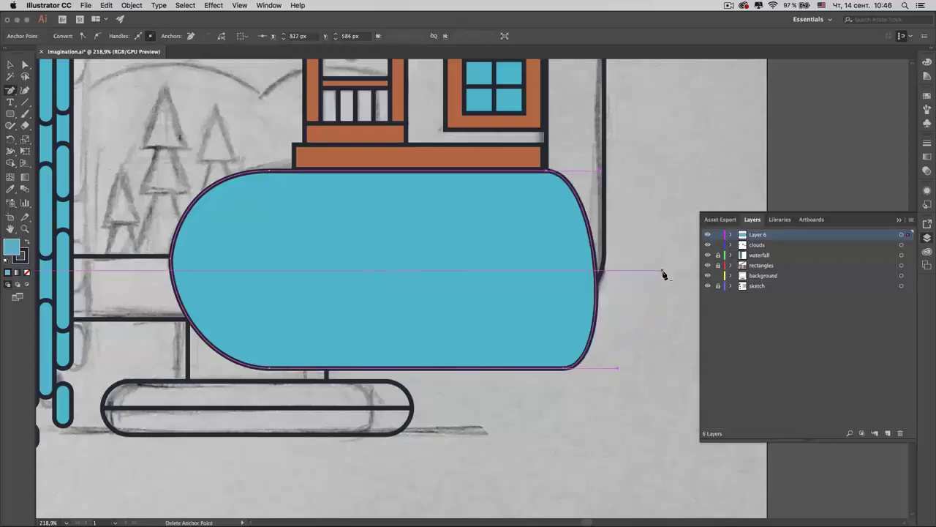
key(a)
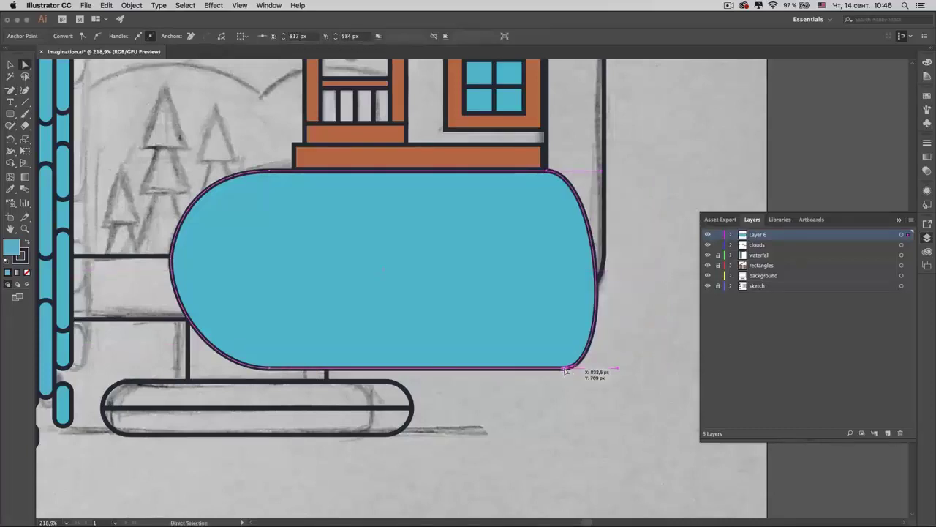
click(565, 370)
mouse_move(565, 370)
mouse_down()
mouse_move(537, 251)
mouse_move(550, 257)
mouse_up()
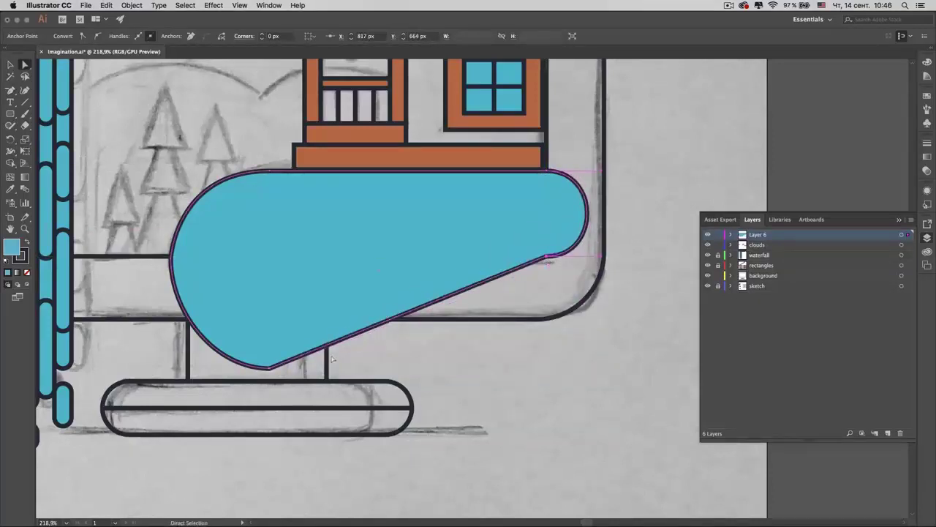
- Delete the blue shape's bottom-left anchor and select the right-end anchor
key(minus)
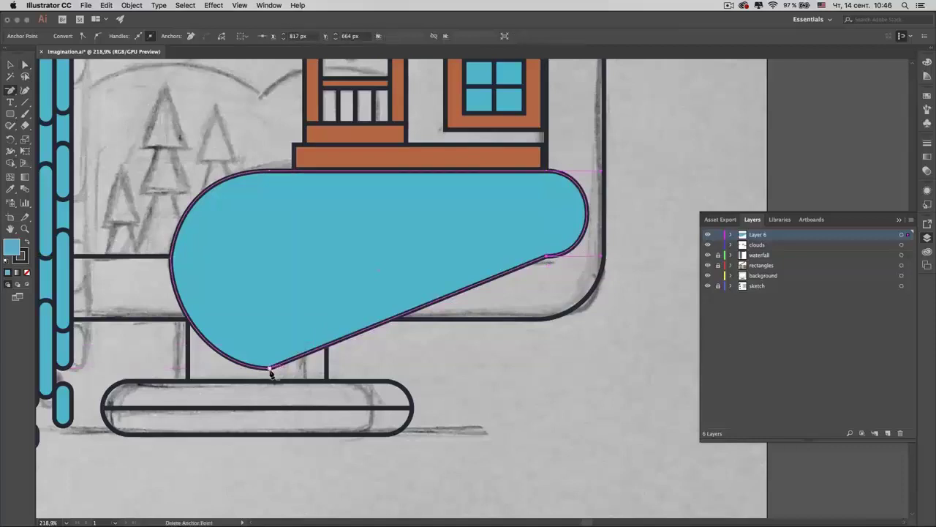
click(270, 369)
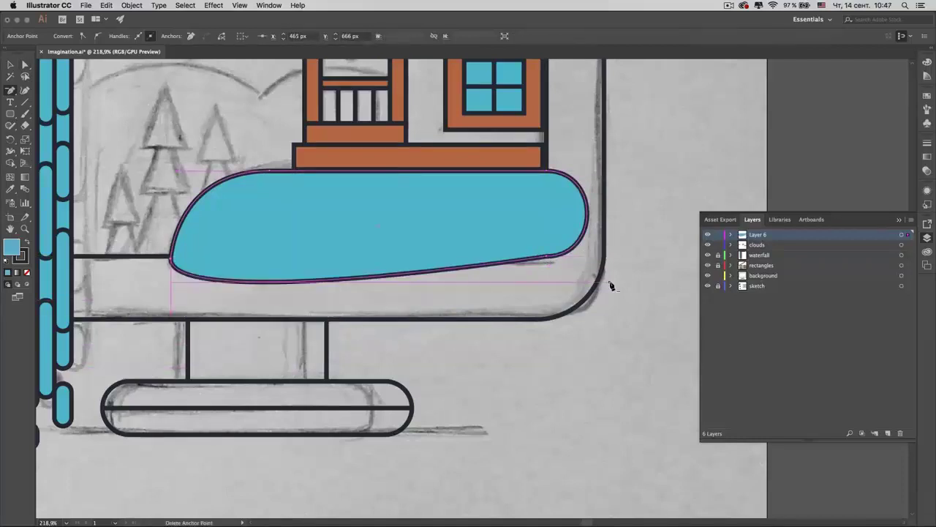
key(a)
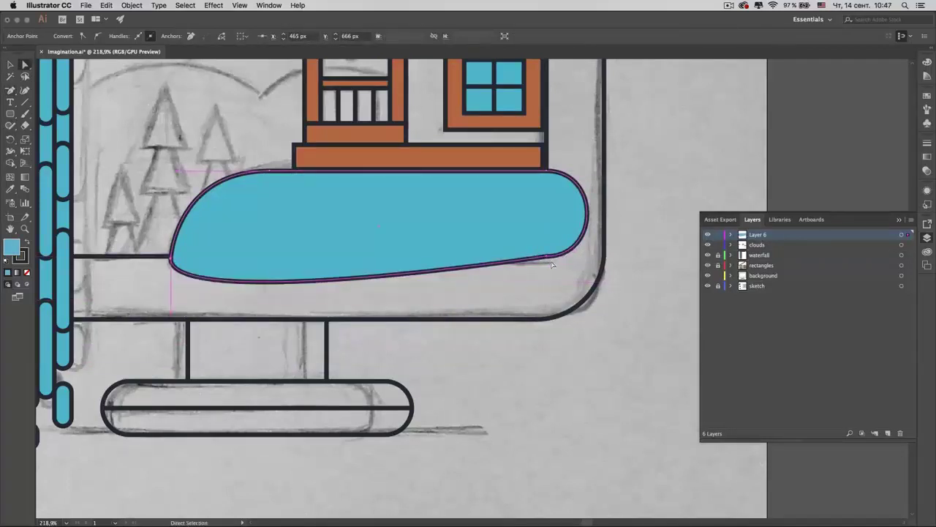
click(548, 258)
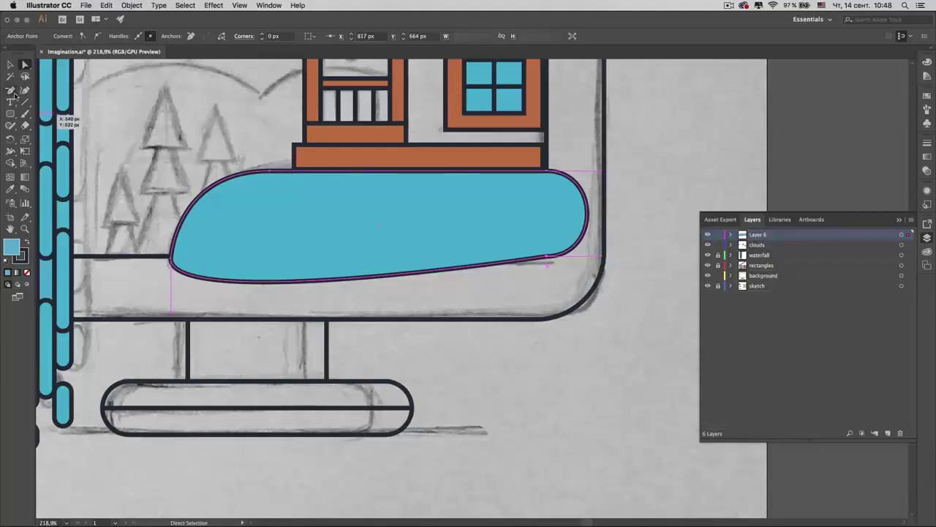
- Convert the right and bottom anchors to corners, giving a straight right side and flat bottom
click(12, 90)
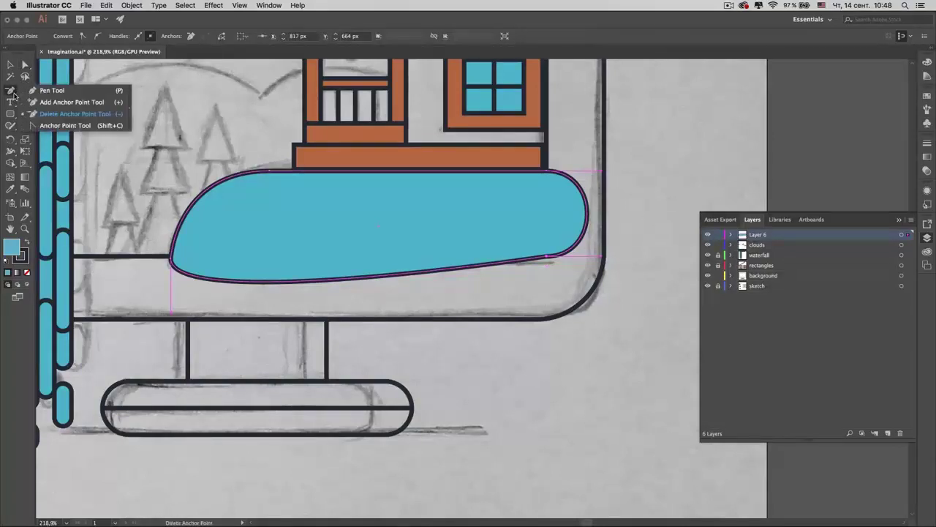
click(101, 127)
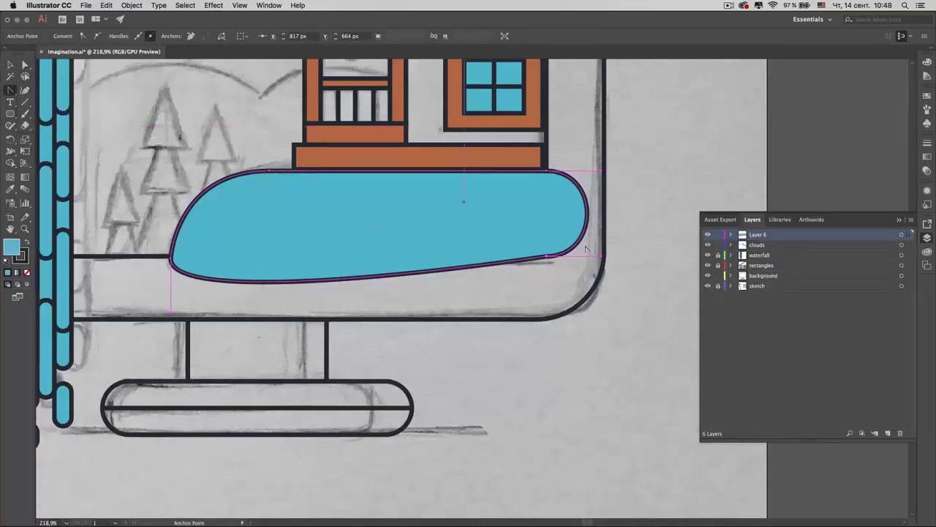
click(548, 257)
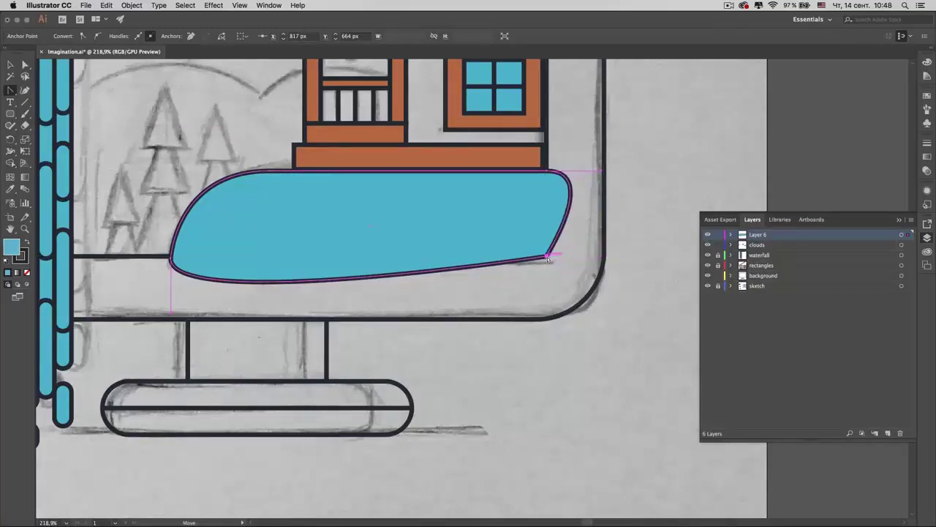
click(547, 172)
click(548, 172)
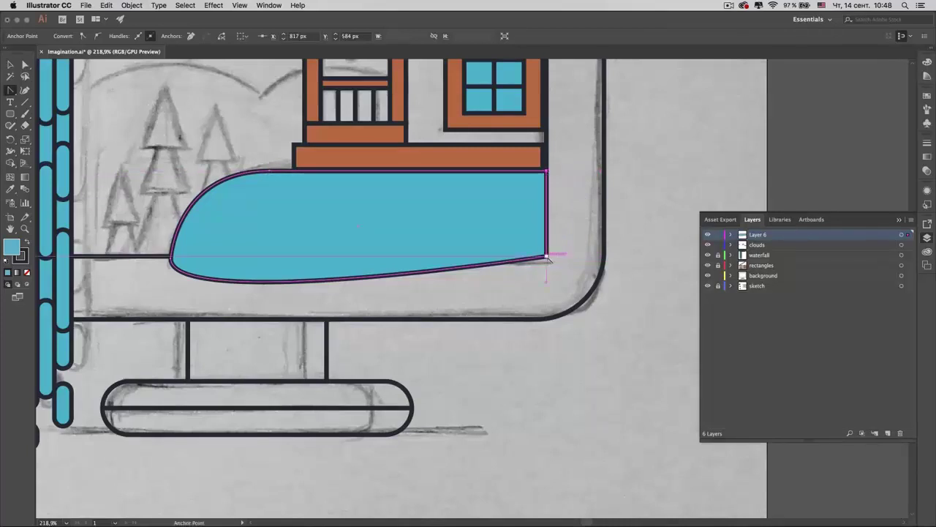
click(170, 259)
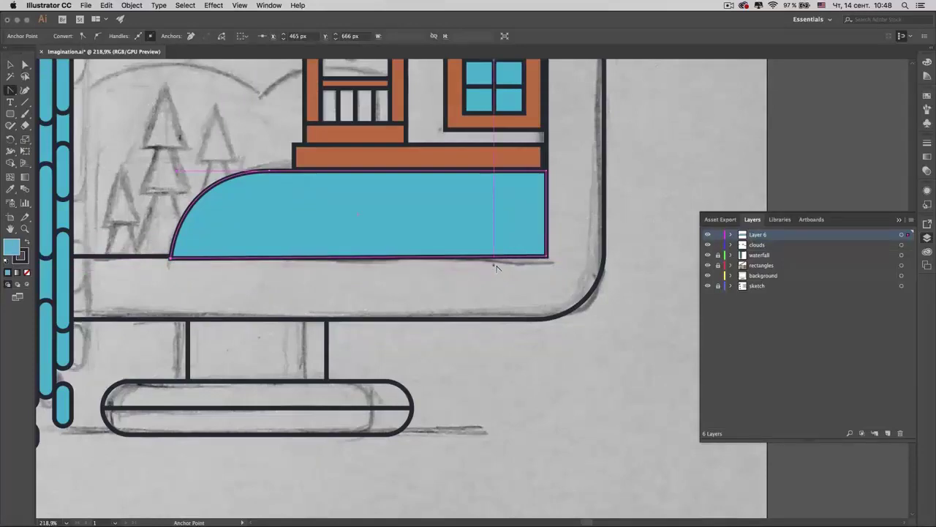
- Fit the artboard in view and check the blue strip's edge against the screen frame
key(v)
click(588, 354)
key(super+0)
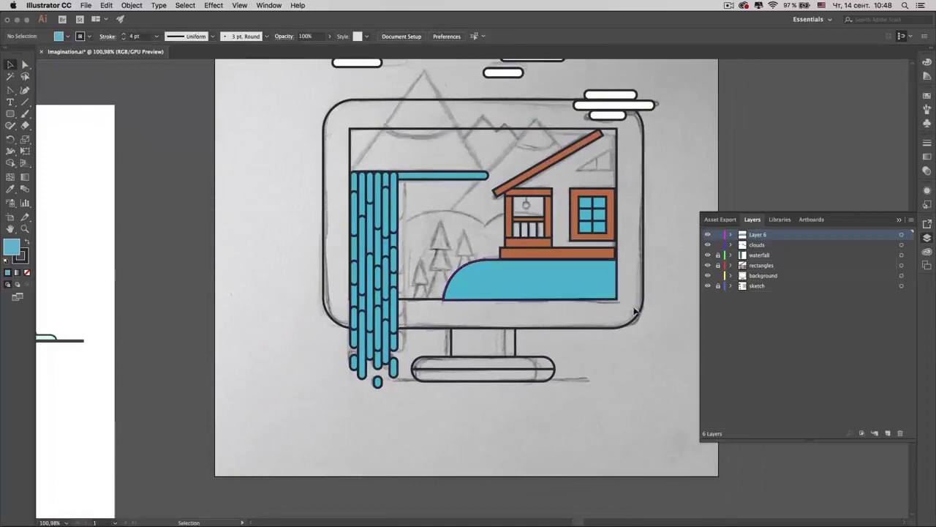
scroll(442, 300, up, 5)
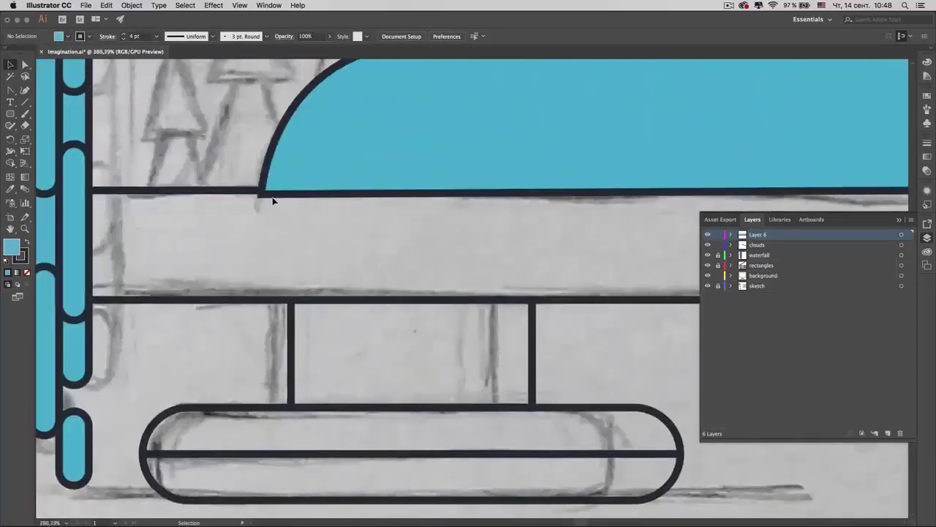
click(304, 157)
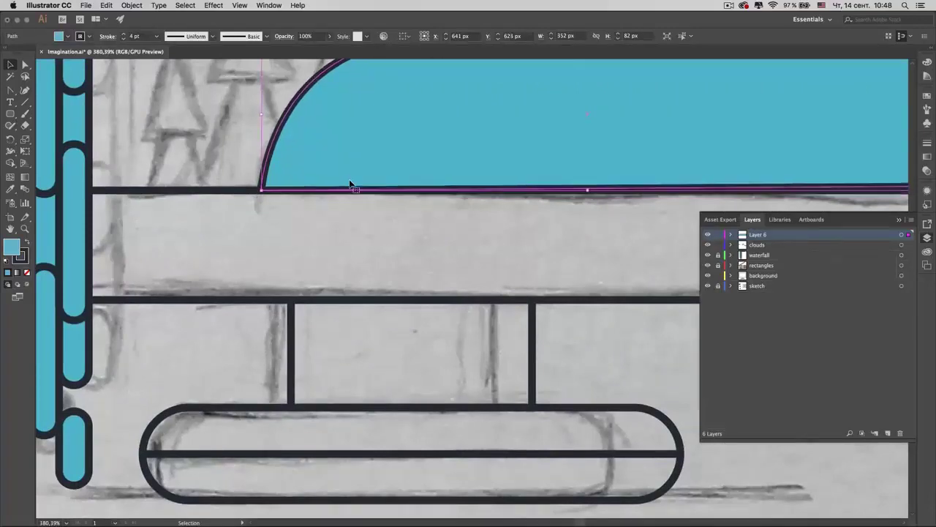
click(393, 211)
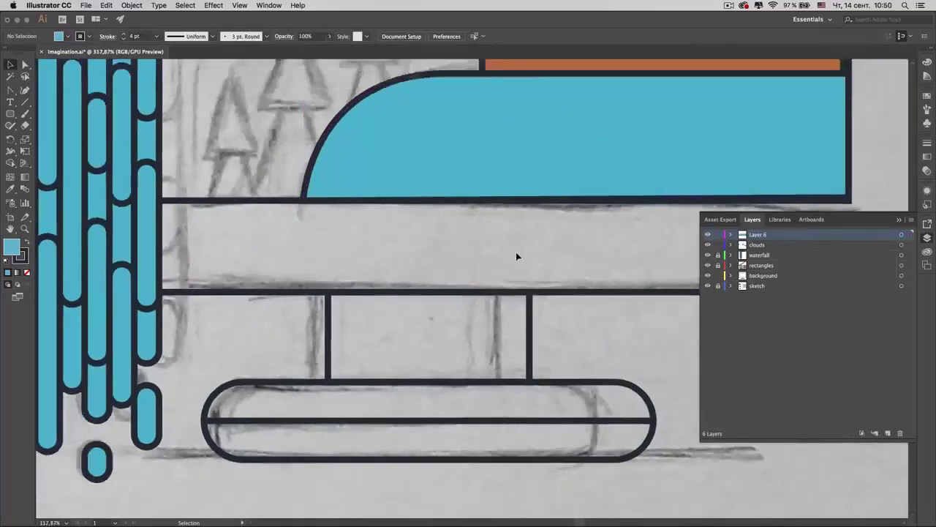
scroll(516, 255, down, 5)
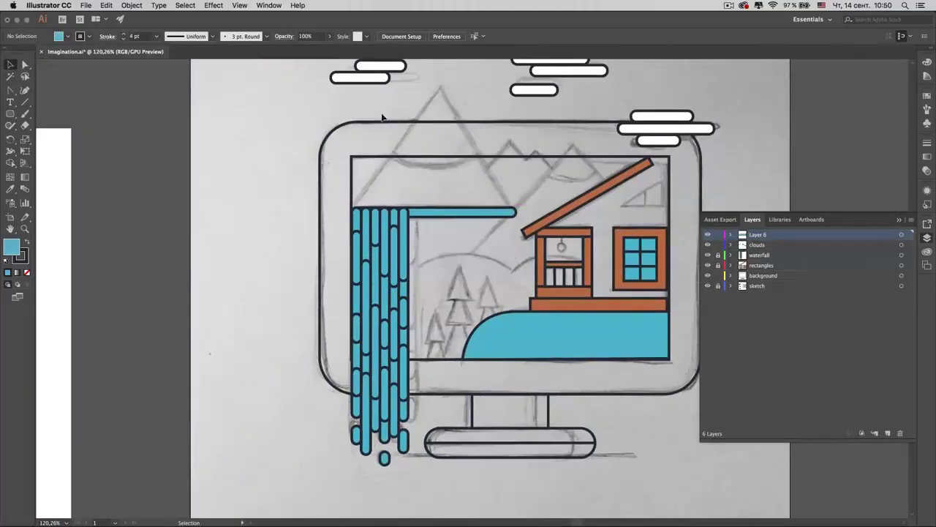
- Draw a trial polygon of about 177 × 164 px left of the house
click(12, 115)
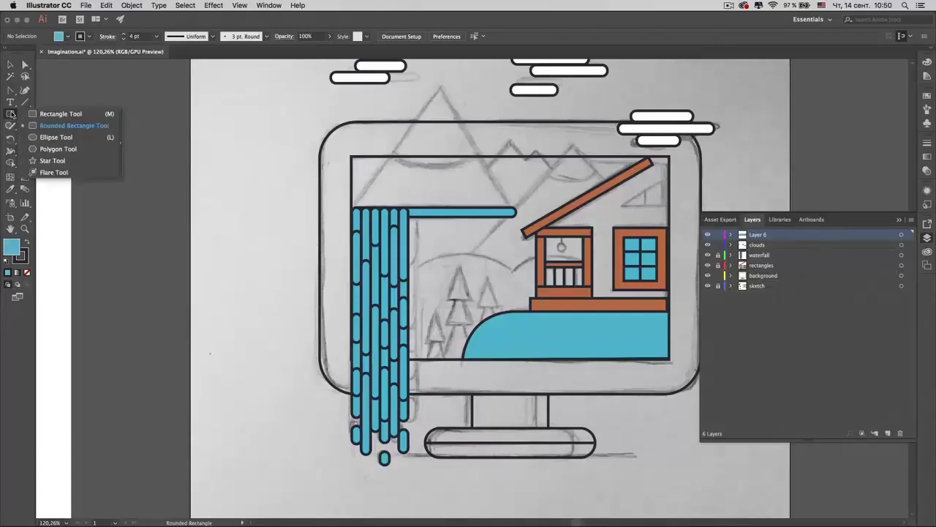
click(68, 149)
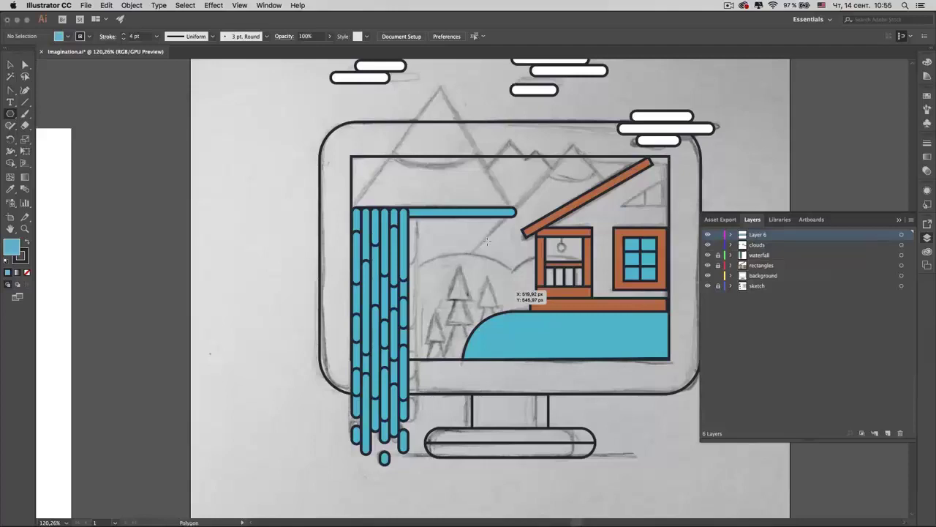
drag(458, 232, 512, 257)
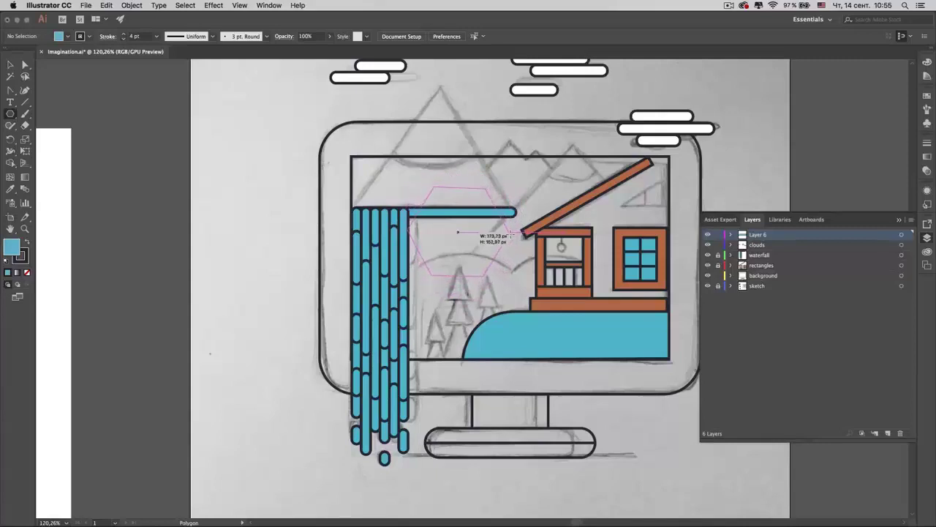
drag(513, 255, 514, 233)
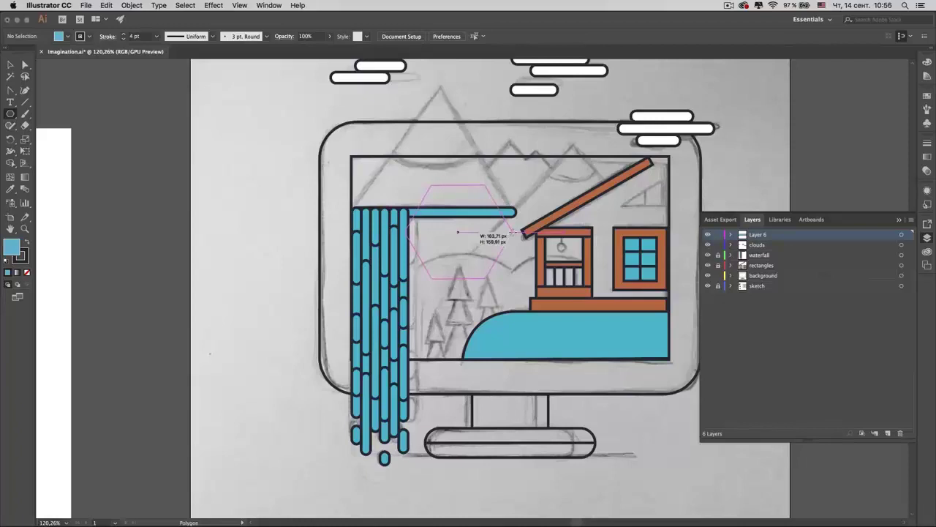
- Draw a three-sided polygon, rotate it upright, and enlarge it over the waterfall top
drag(512, 231, 510, 232)
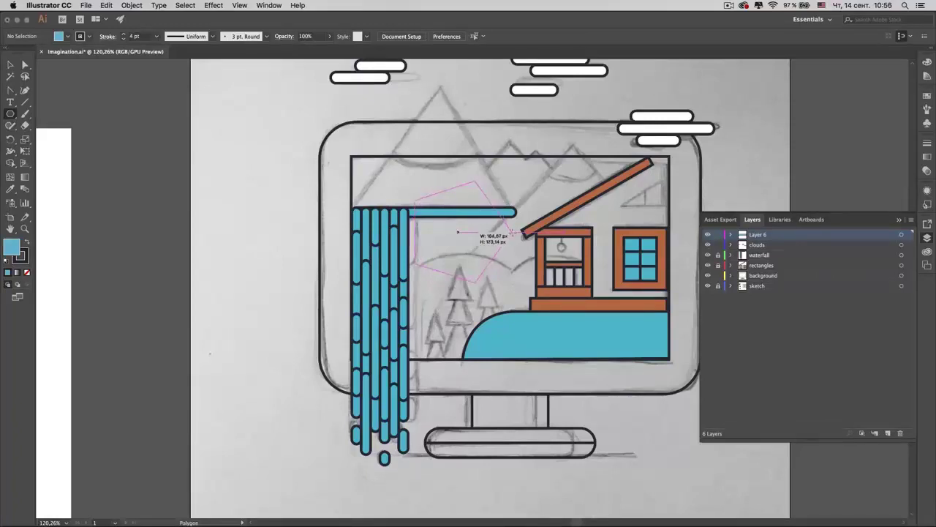
key(Down)
key(Up)
key(Up)
key(Up)
key(Up)
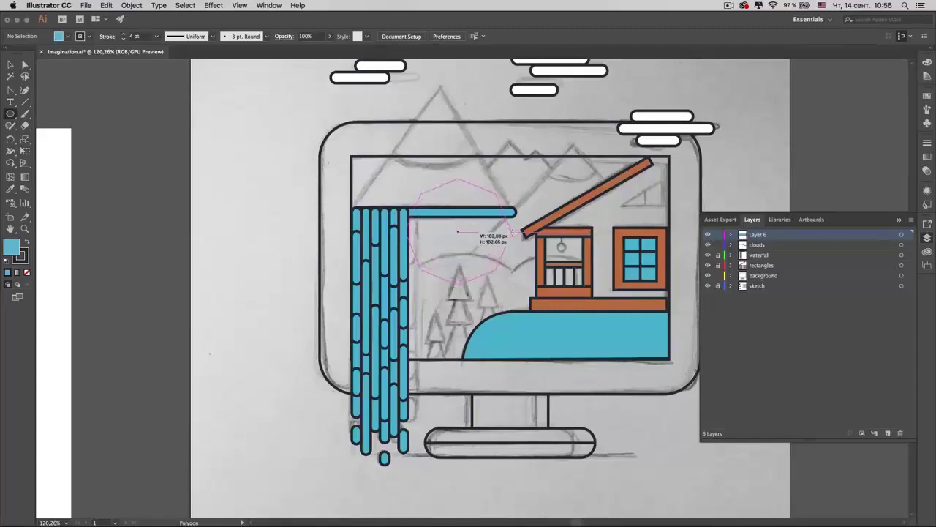
key(Up)
key(Up)
key(Down)
key(Down)
key(Down)
key(Down)
key(Down)
key(Down)
key(Down)
drag(512, 231, 501, 255)
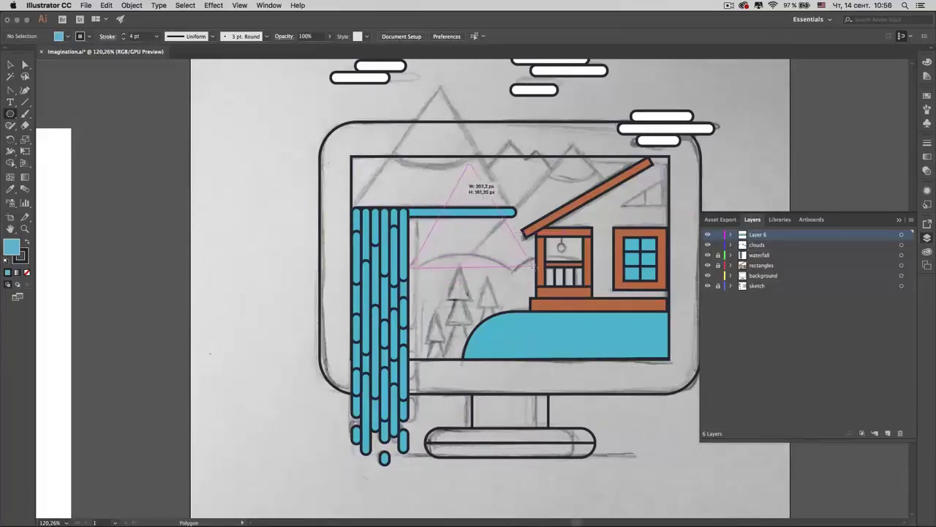
drag(501, 255, 531, 285)
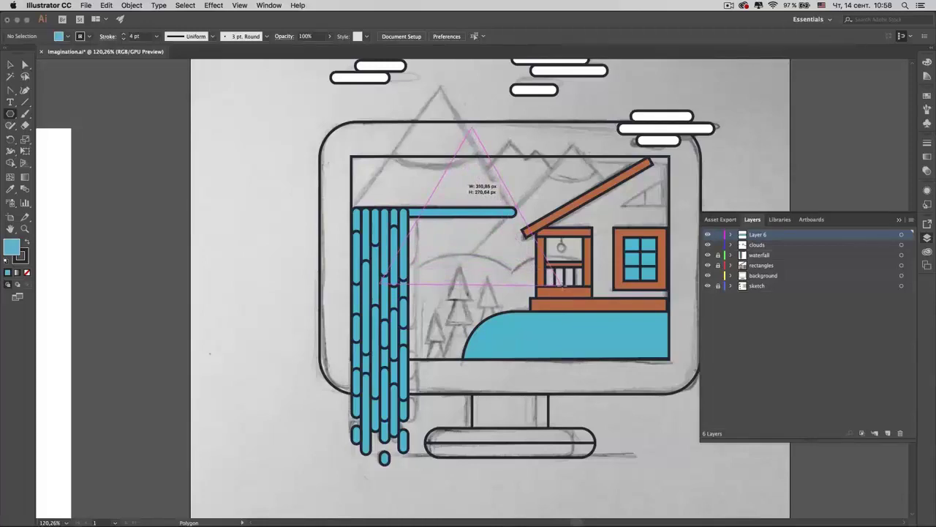
drag(477, 181, 501, 179)
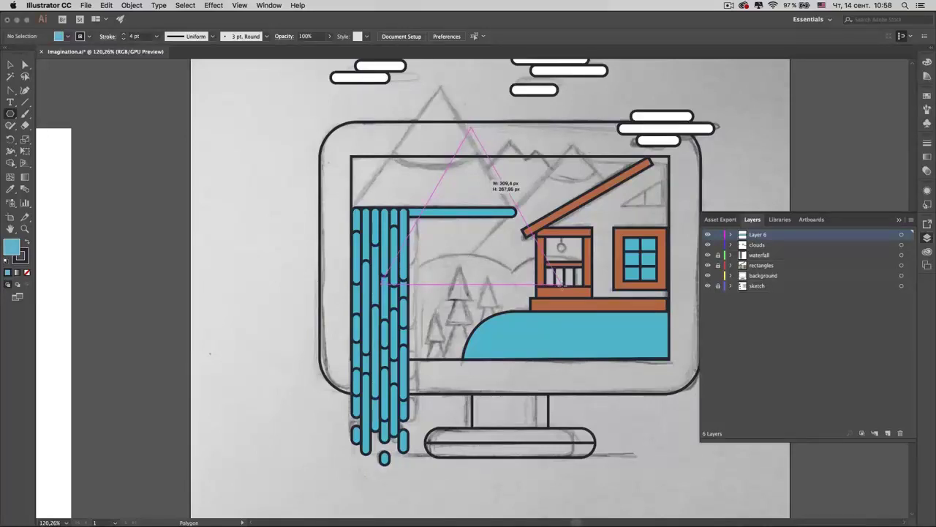
drag(561, 284, 531, 246)
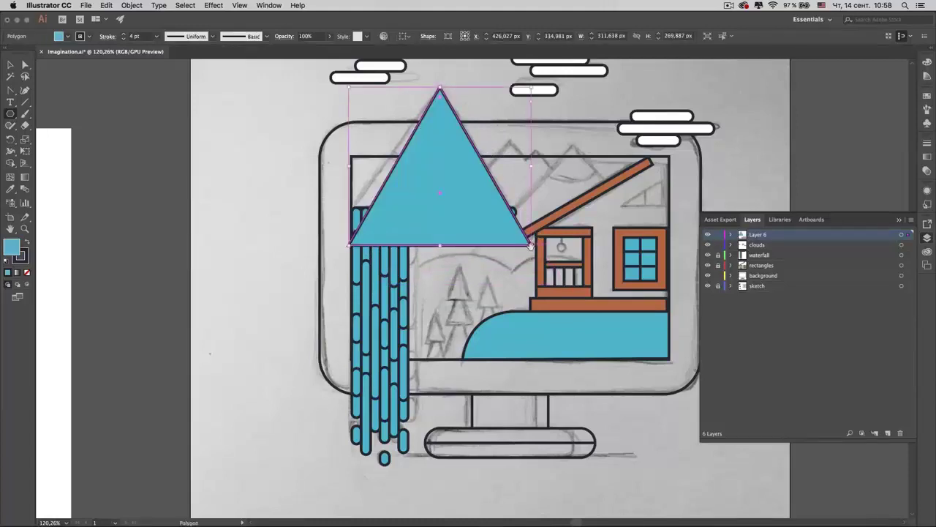
- Widen the big triangle to the left and nudge it slightly right and up
key(v)
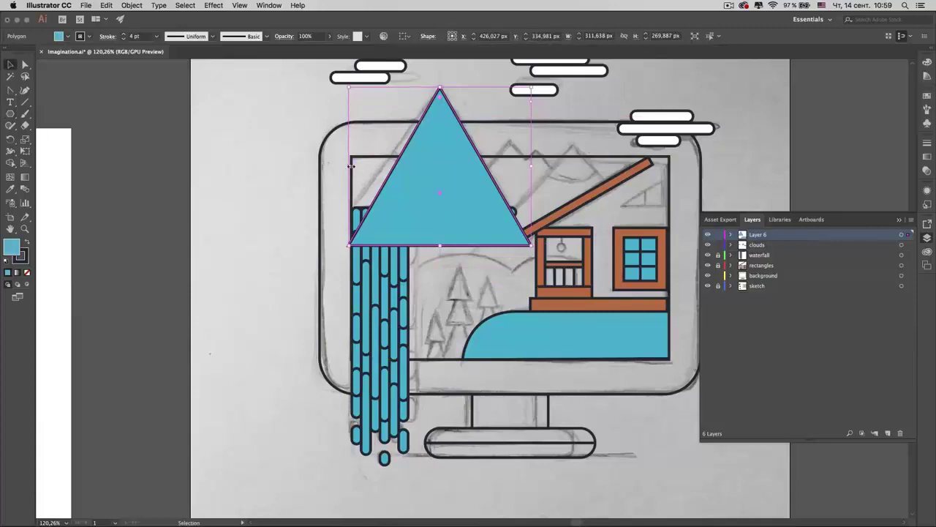
drag(350, 166, 331, 166)
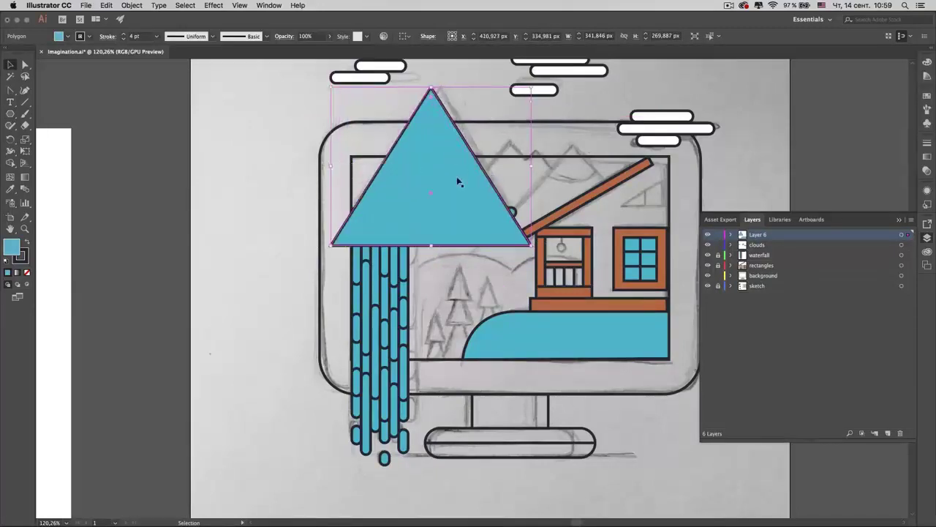
drag(438, 184, 441, 186)
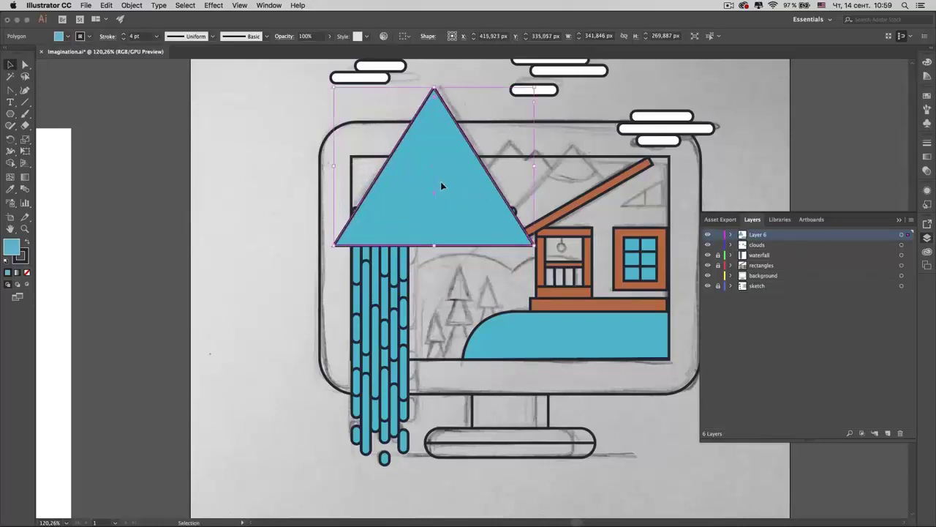
key(Up)
key(Up)
key(Up)
key(Up)
key(Up)
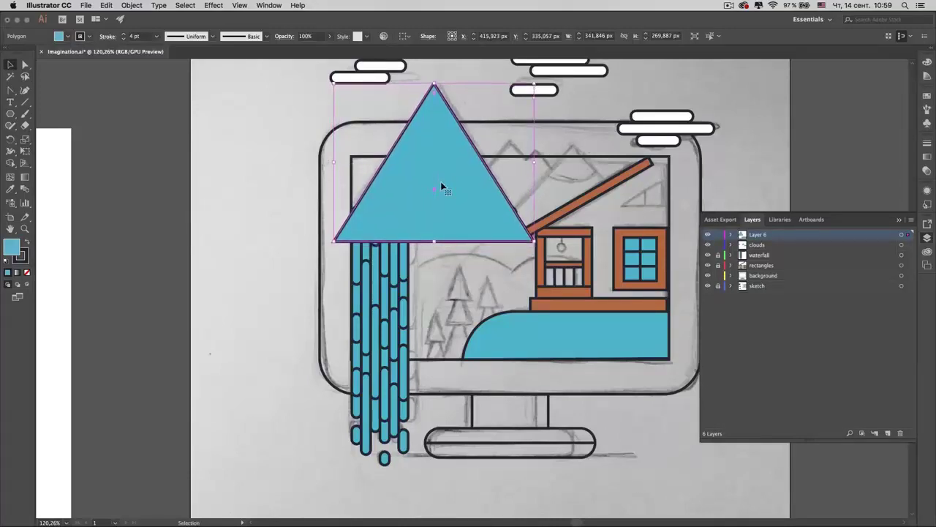
- Draw a second triangle over the house and widen it on both sides
drag(10, 113, 54, 150)
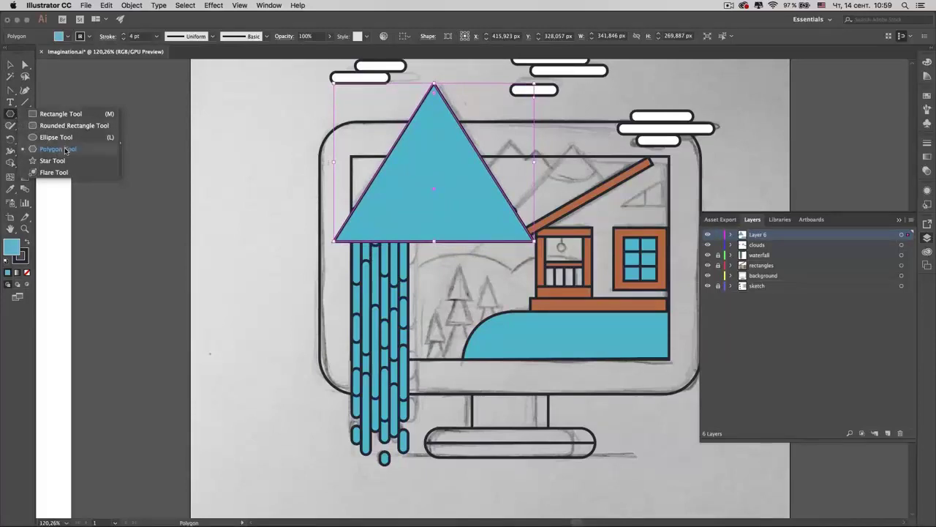
drag(54, 150, 57, 149)
drag(567, 179, 596, 177)
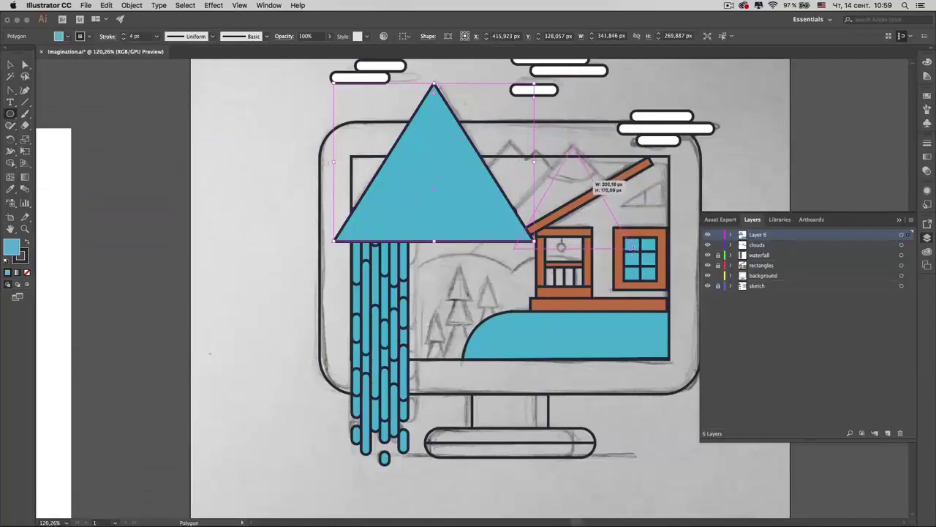
drag(596, 179, 633, 248)
key(v)
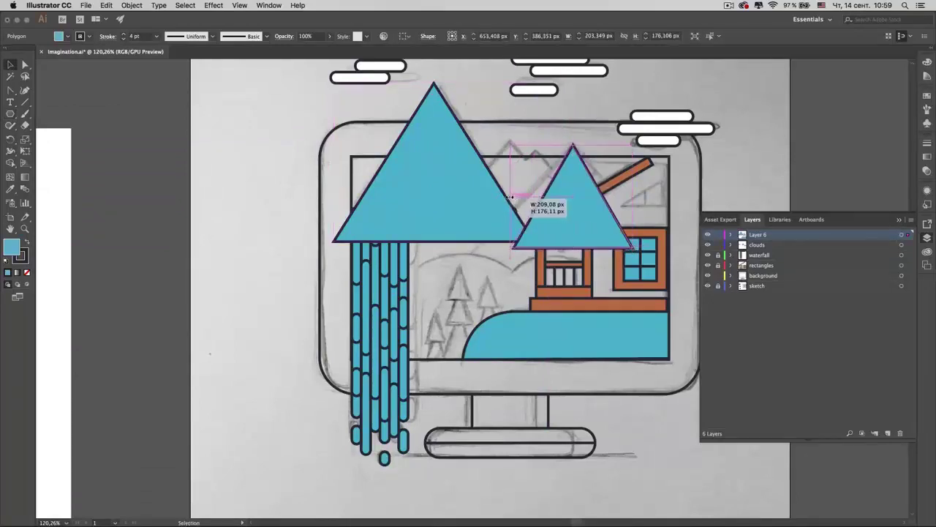
drag(514, 198, 485, 196)
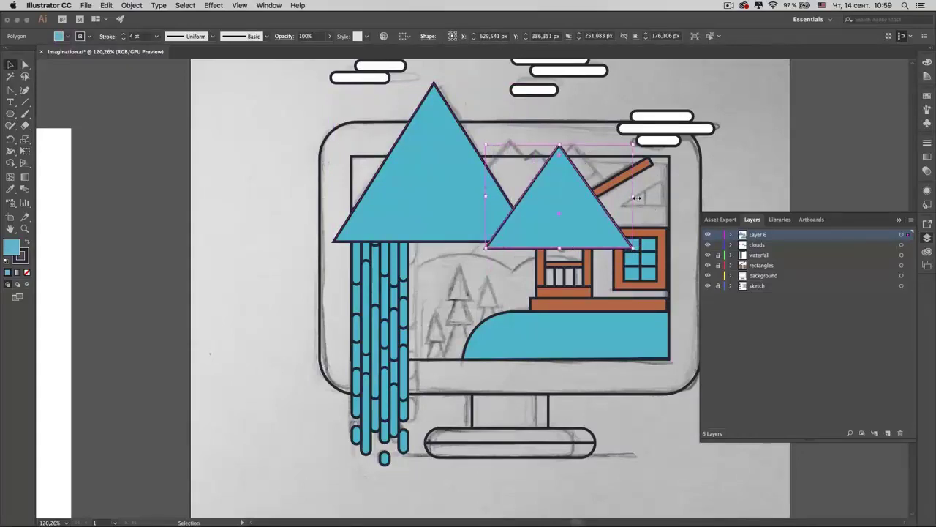
drag(634, 197, 663, 198)
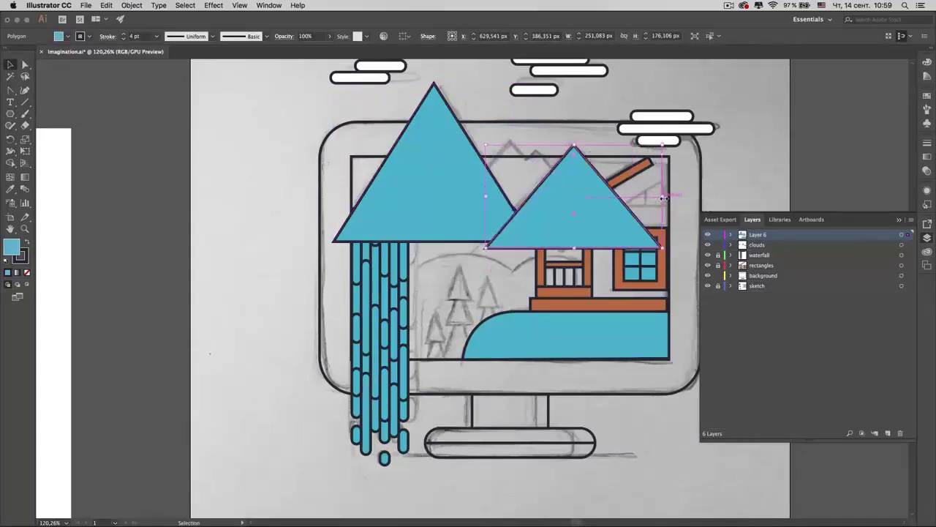
- Duplicate the right triangle, shrink the copy, and place it between the two mountains
click(502, 289)
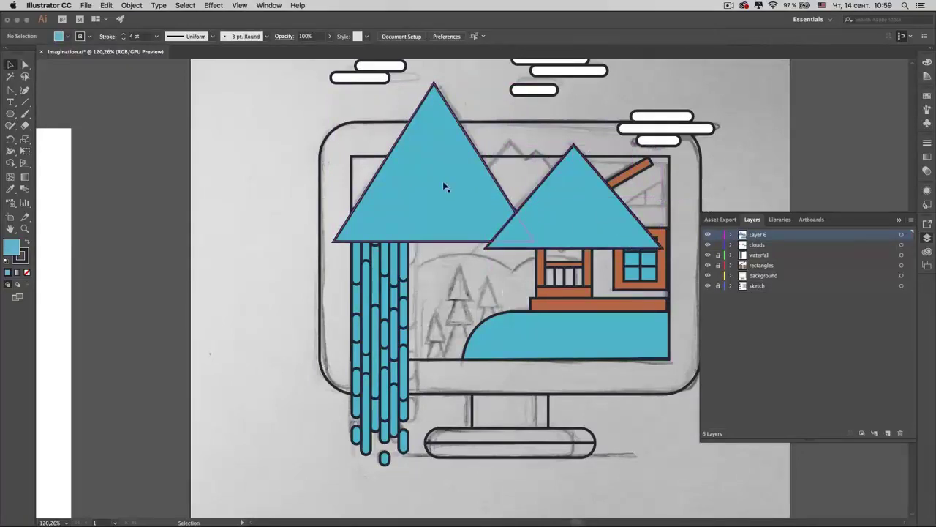
click(579, 195)
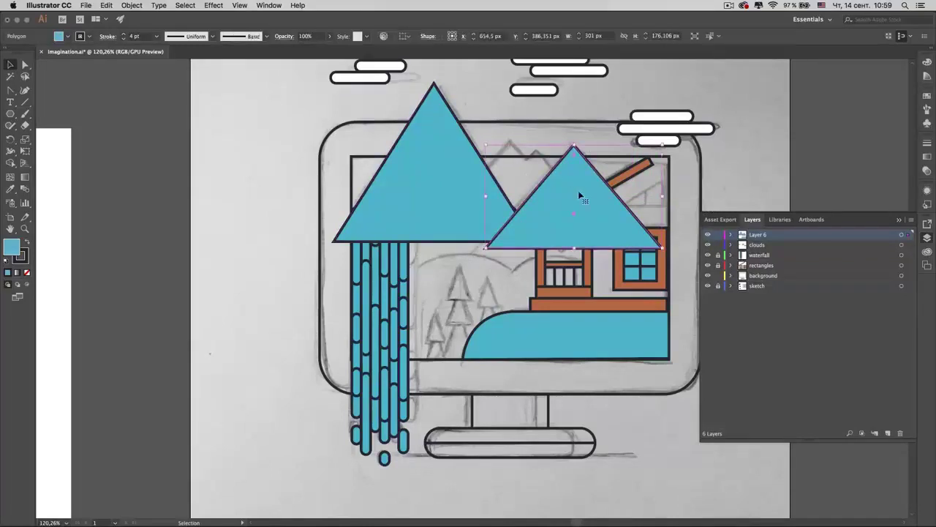
drag(579, 196, 529, 191)
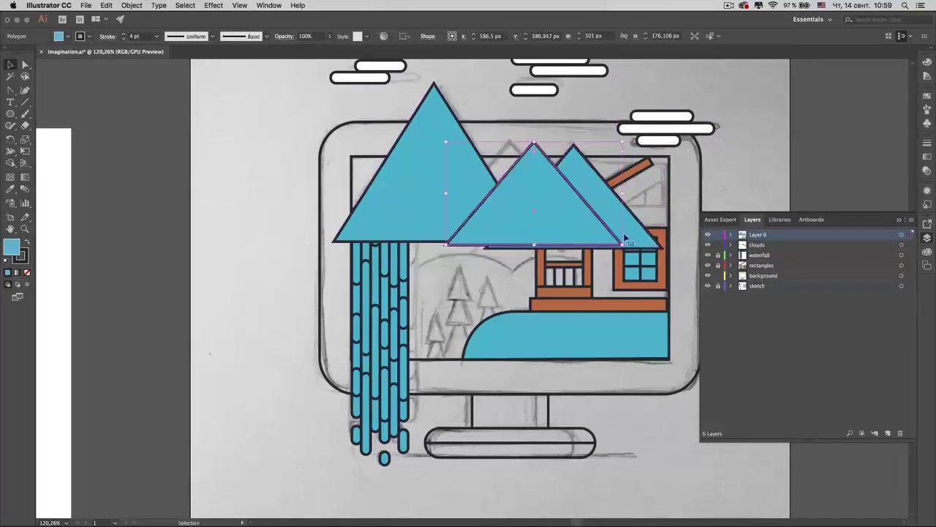
drag(624, 242, 539, 194)
drag(490, 169, 536, 180)
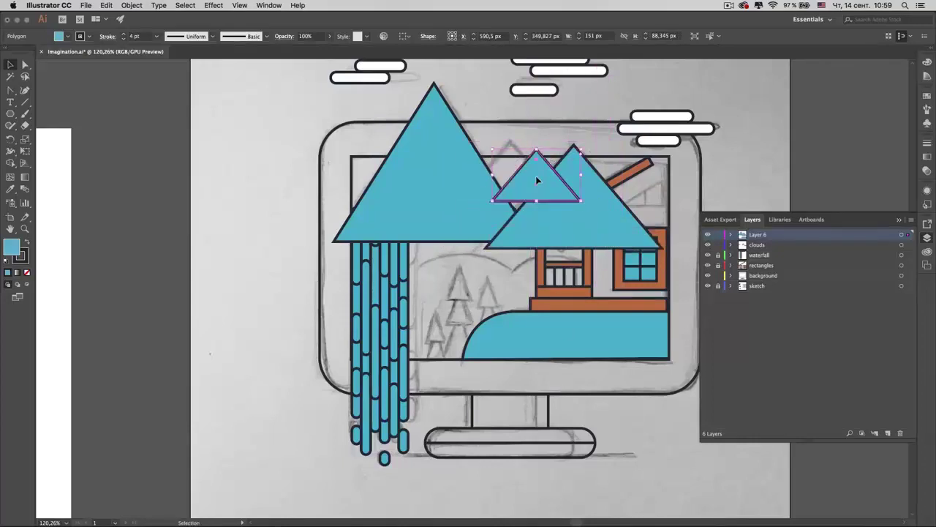
- Send the small triangle to the back, move it up and left, and deselect
key(super)
key(super+shift+bracketleft)
key(super+shift+a)
drag(539, 166, 514, 154)
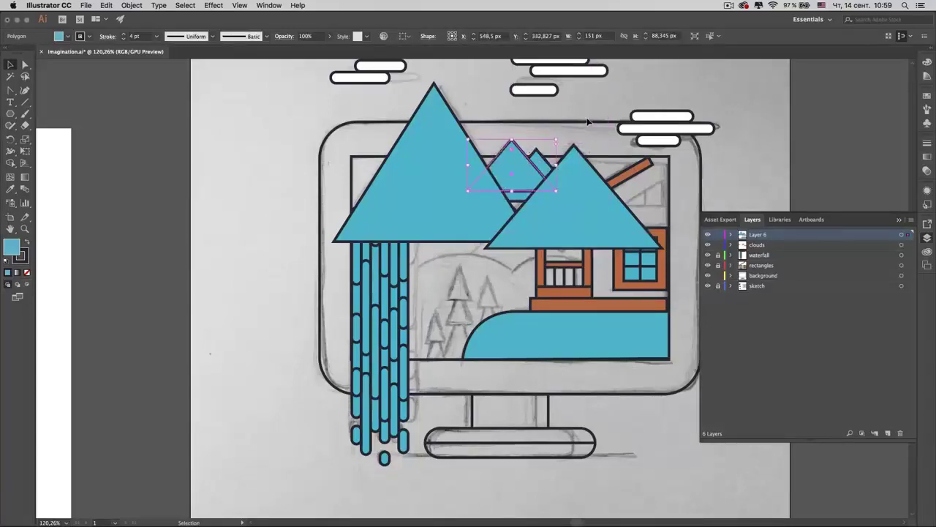
key(super+shift+a)
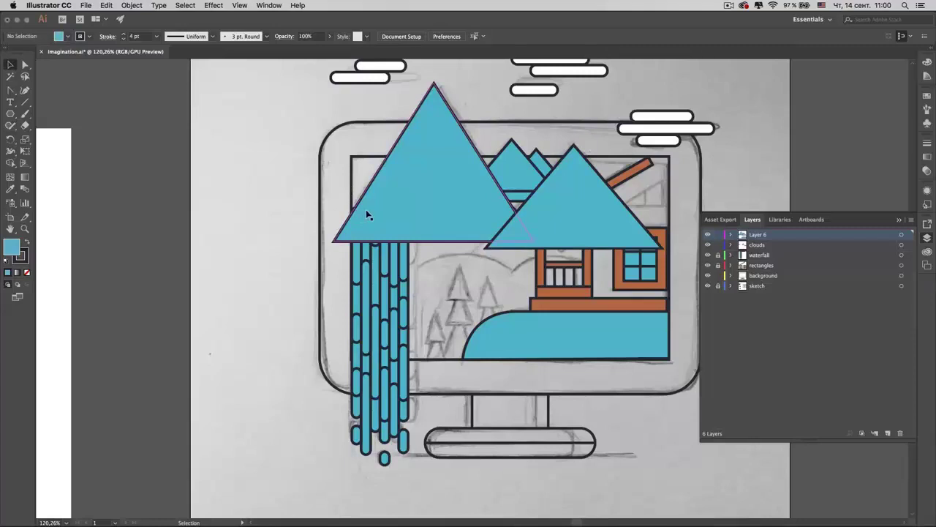
click(26, 64)
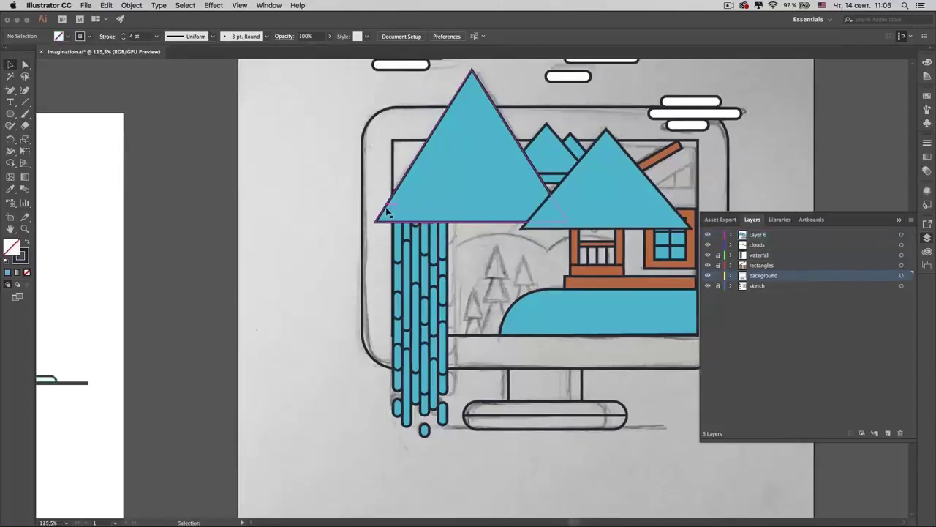
- Add anchor points on a triangle's left and bottom edges and remove its left corner point
scroll(387, 212, up, 2)
scroll(387, 212, up, 3)
scroll(387, 212, up, 2)
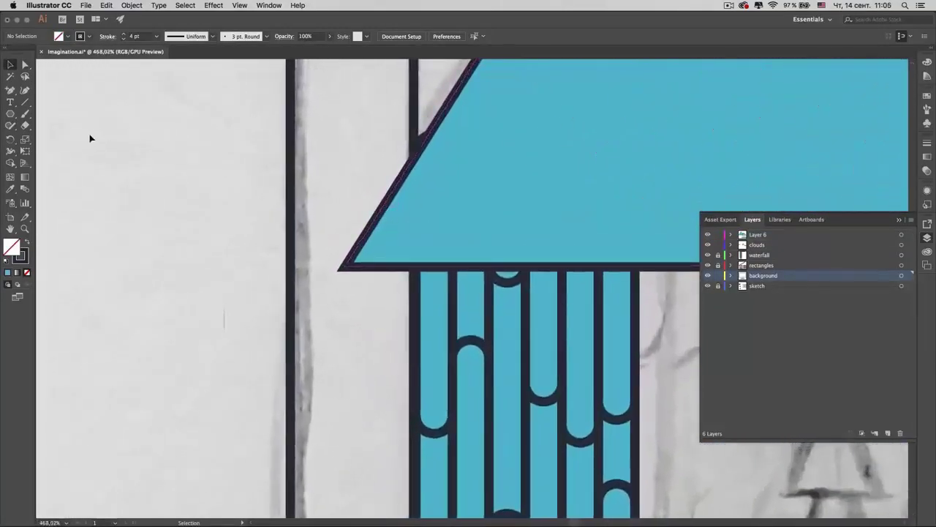
drag(11, 90, 58, 106)
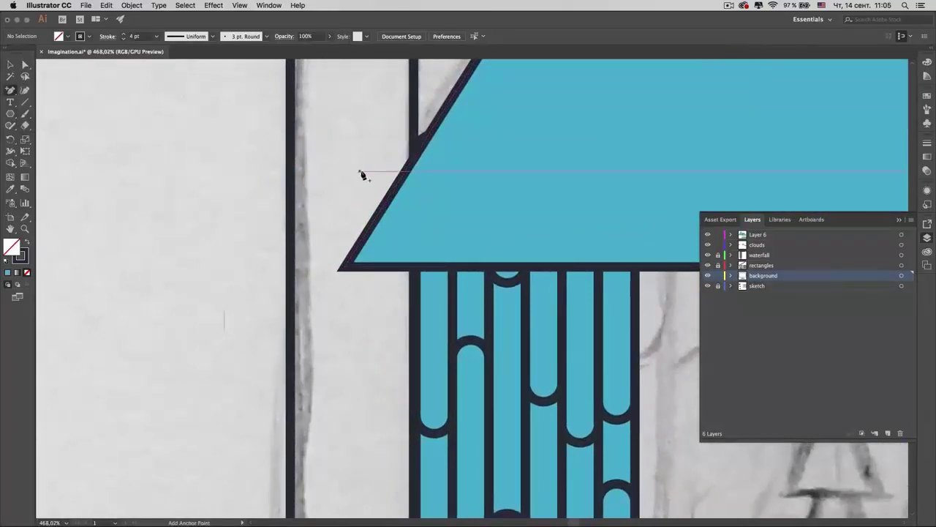
click(415, 160)
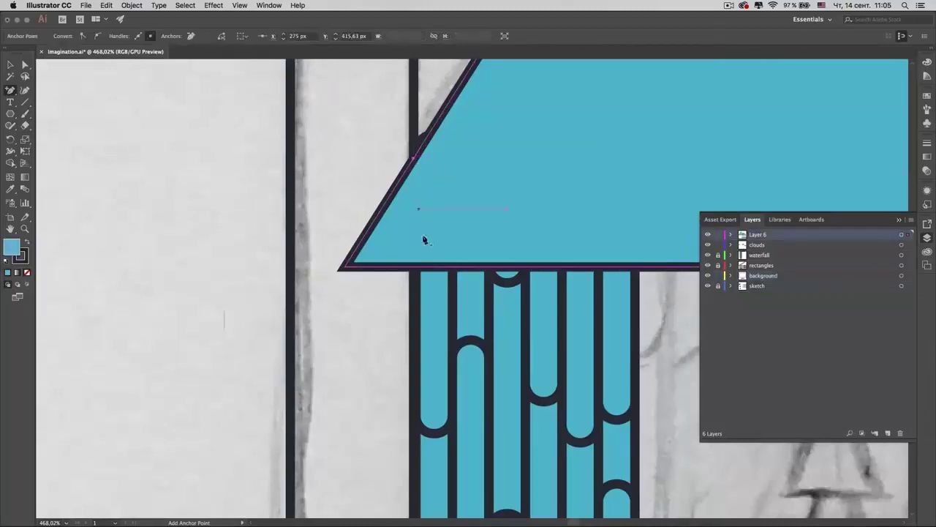
click(414, 269)
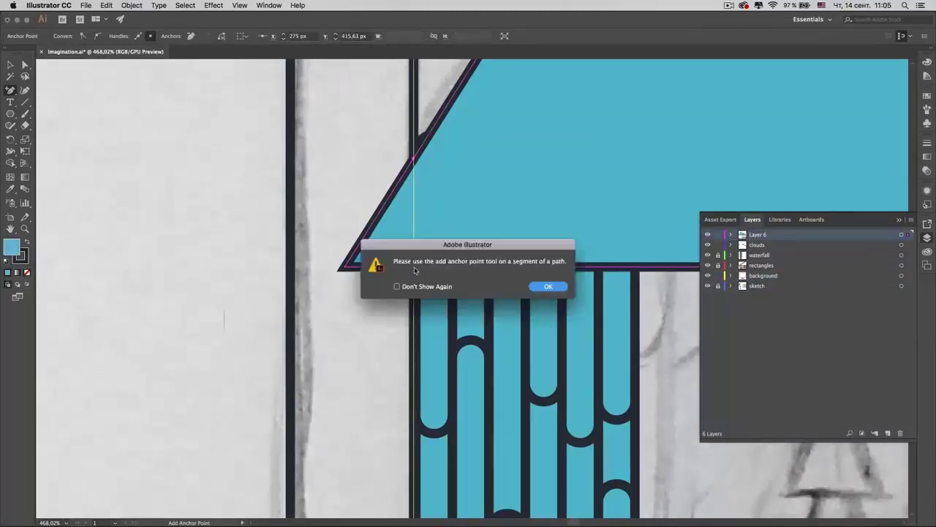
click(546, 288)
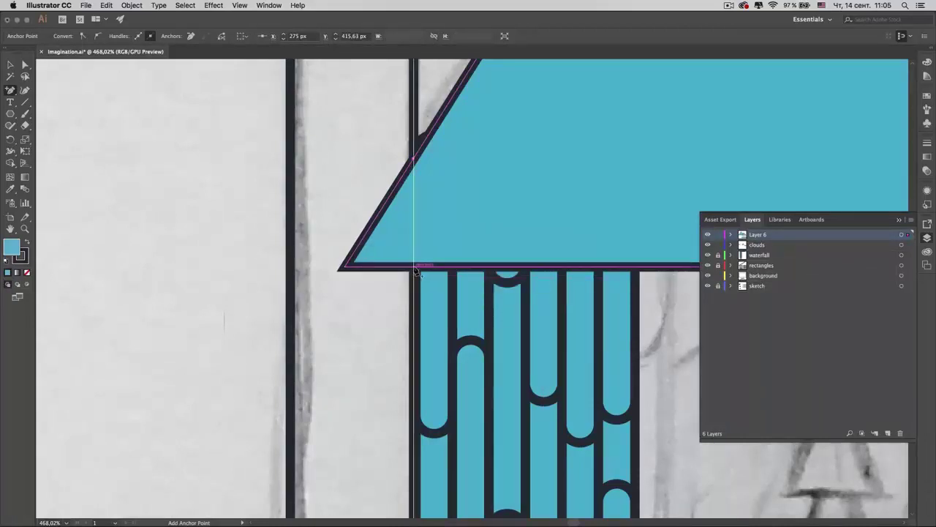
click(414, 268)
key(minus)
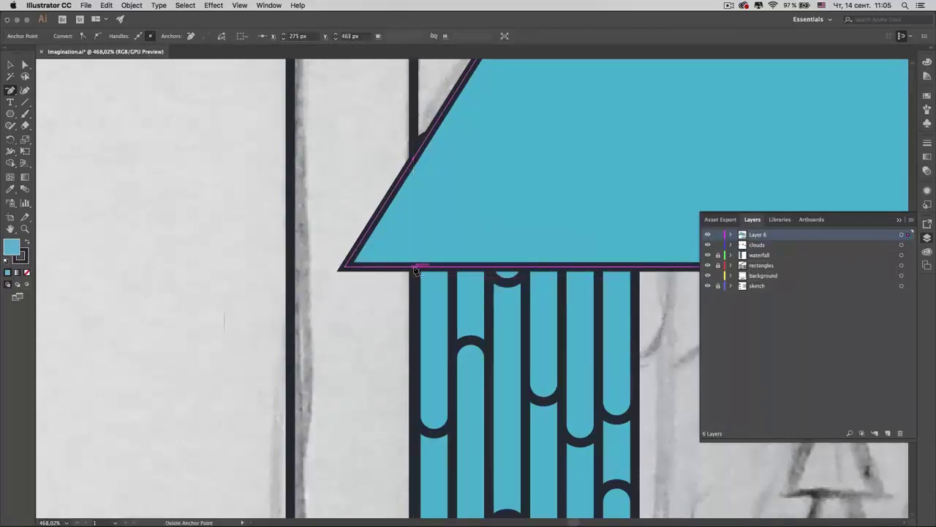
click(347, 270)
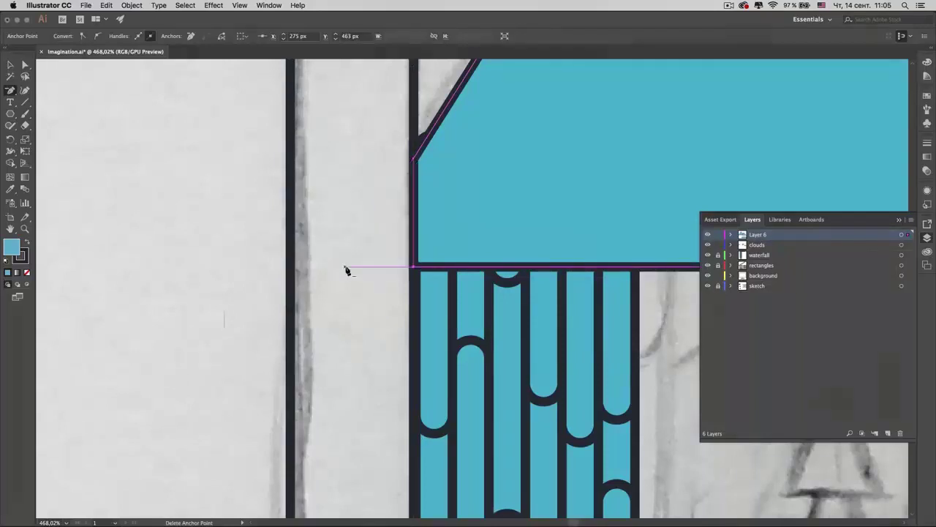
key(v)
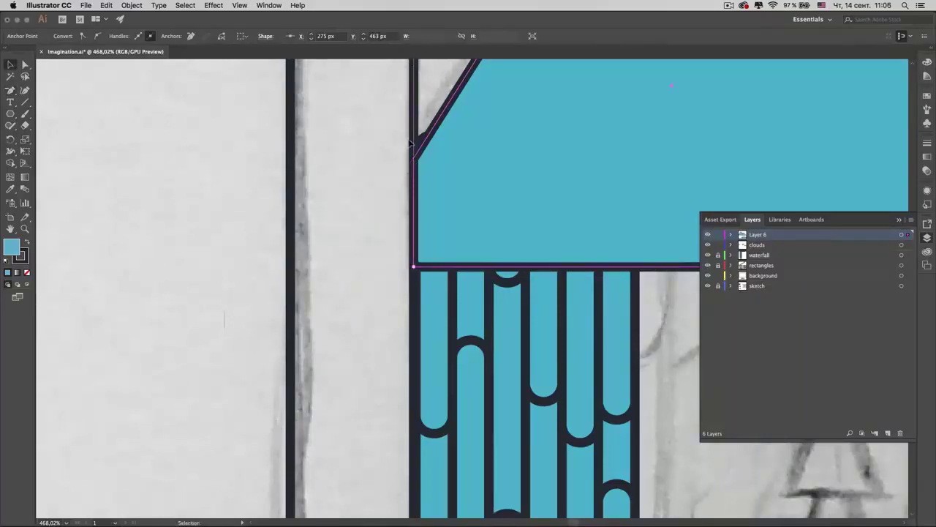
- Add a point on the small mountain's bottom edge and pull it down behind the large mountains
scroll(473, 288, up, 1)
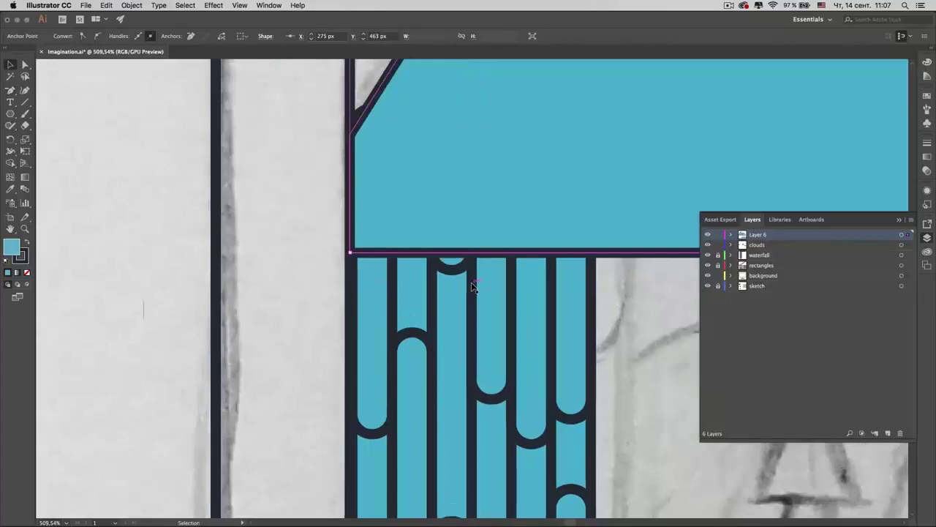
scroll(474, 287, down, 3)
scroll(474, 288, down, 2)
scroll(594, 248, up, 3)
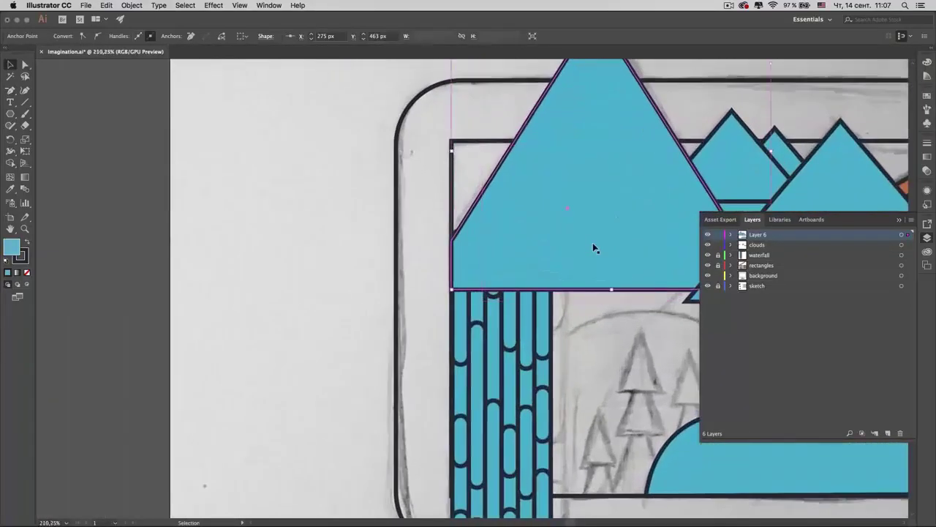
scroll(594, 248, left, 5)
scroll(594, 249, up, 2)
click(560, 215)
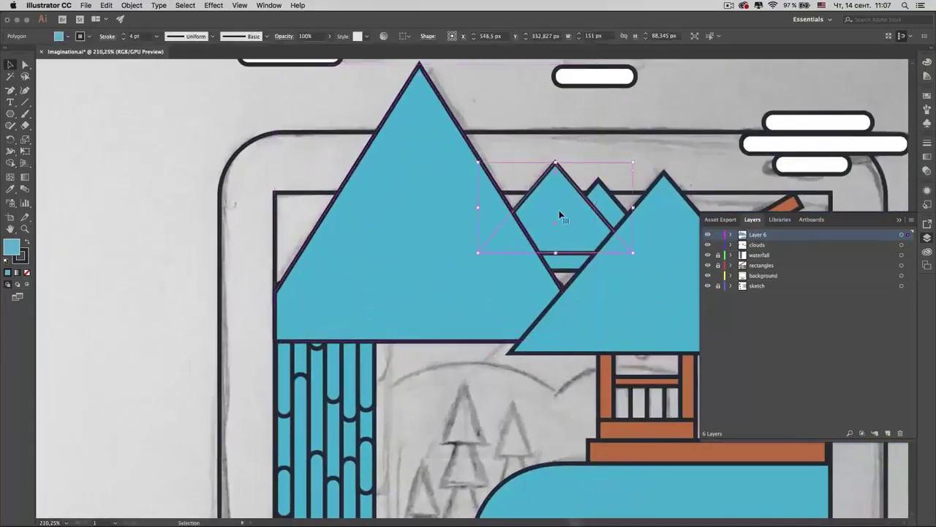
key(p)
click(565, 256)
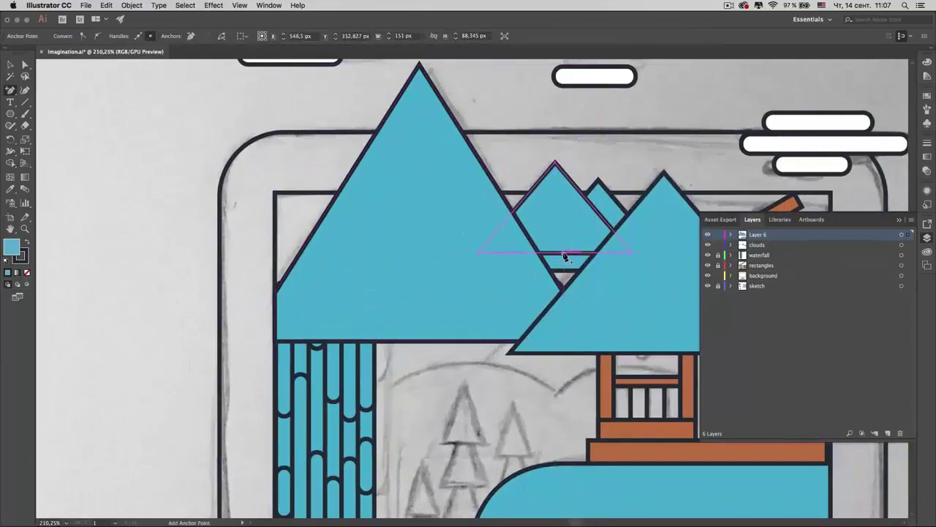
key(a)
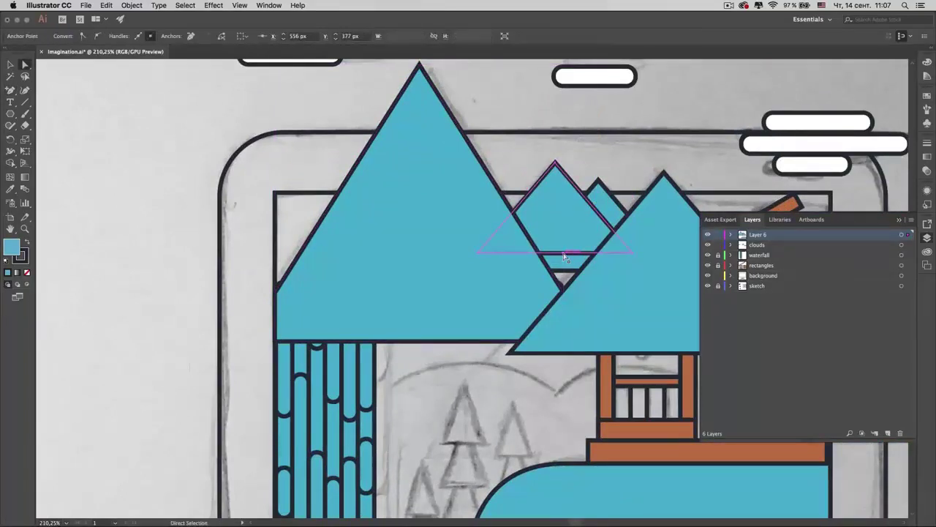
drag(565, 257, 560, 316)
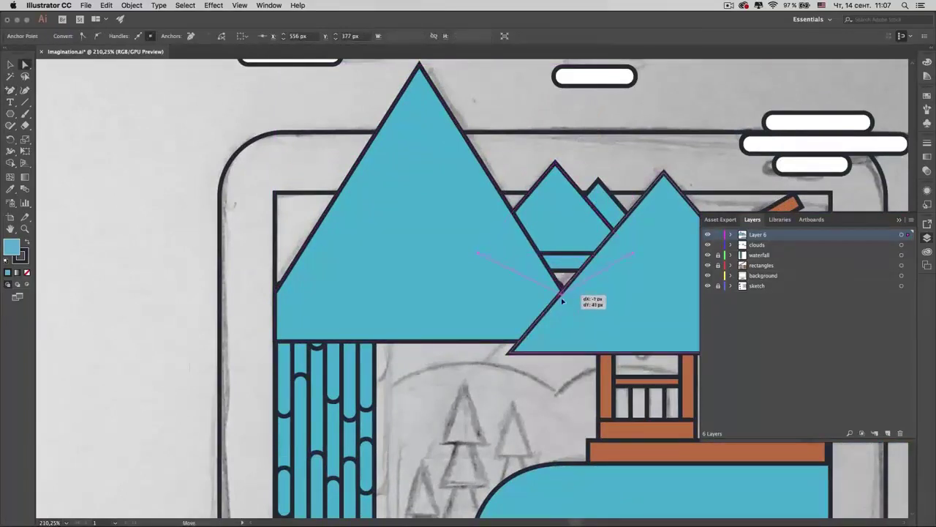
click(541, 410)
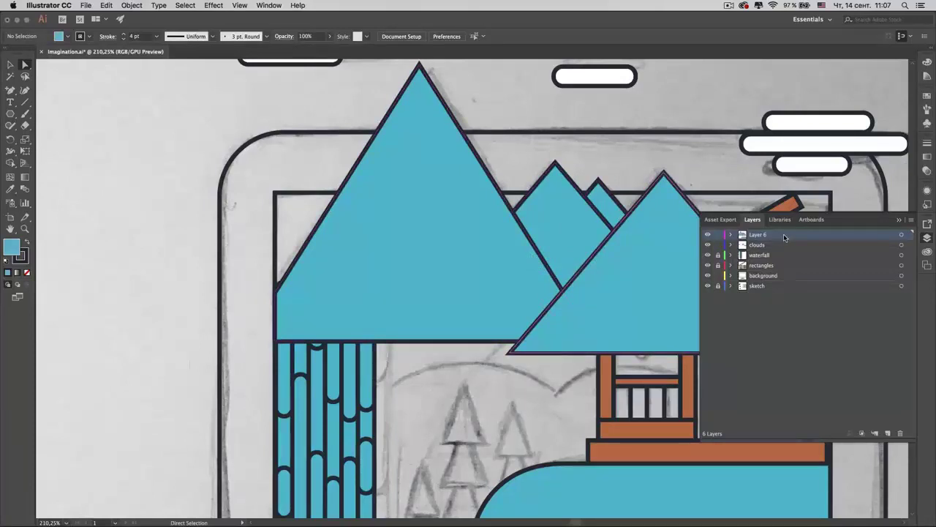
- Drag Layer 6 below 'rectangles' in the Layers panel and view the whole scene
drag(783, 234, 780, 270)
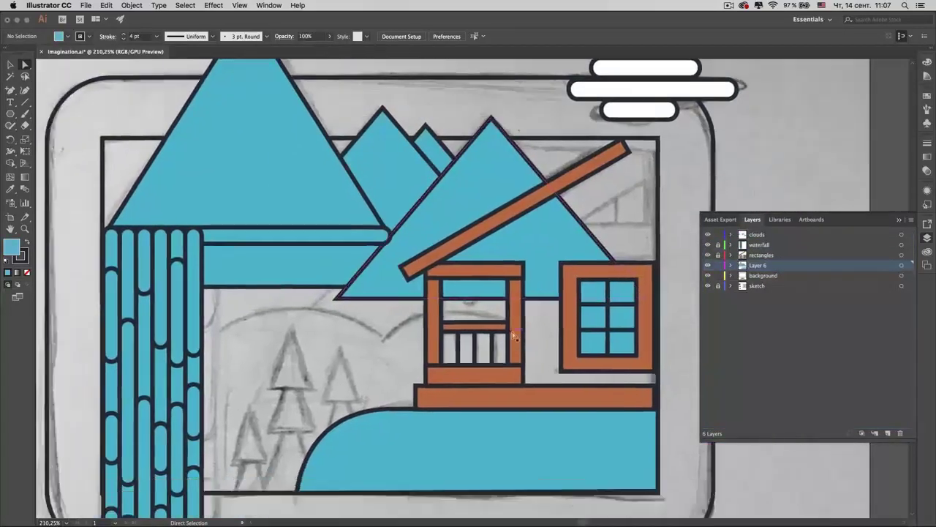
mouse_move(521, 398)
mouse_down()
mouse_move(451, 305)
mouse_move(556, 335)
mouse_up()
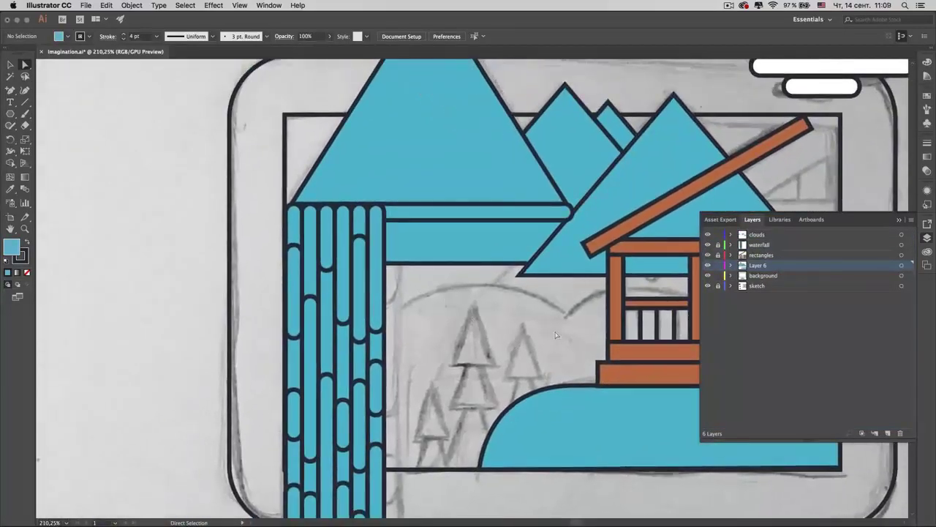
scroll(555, 335, down, 5)
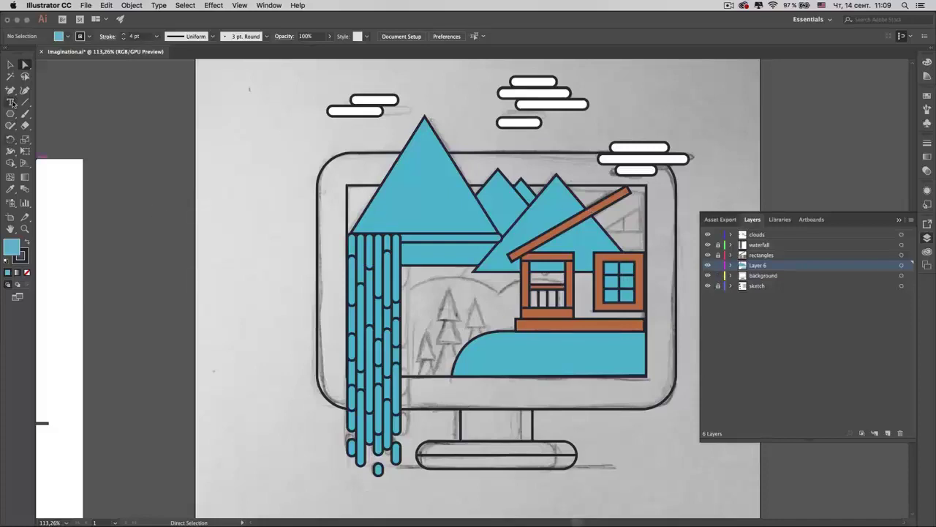
- Draw a 539 × 145 px sky rectangle on new Layer 7 above background, then lock it
click(10, 114)
click(58, 114)
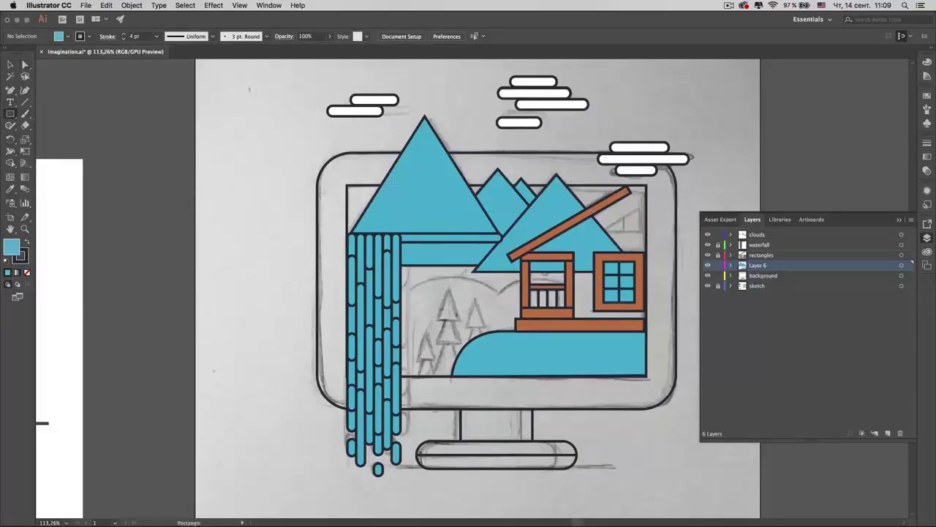
click(768, 276)
click(888, 433)
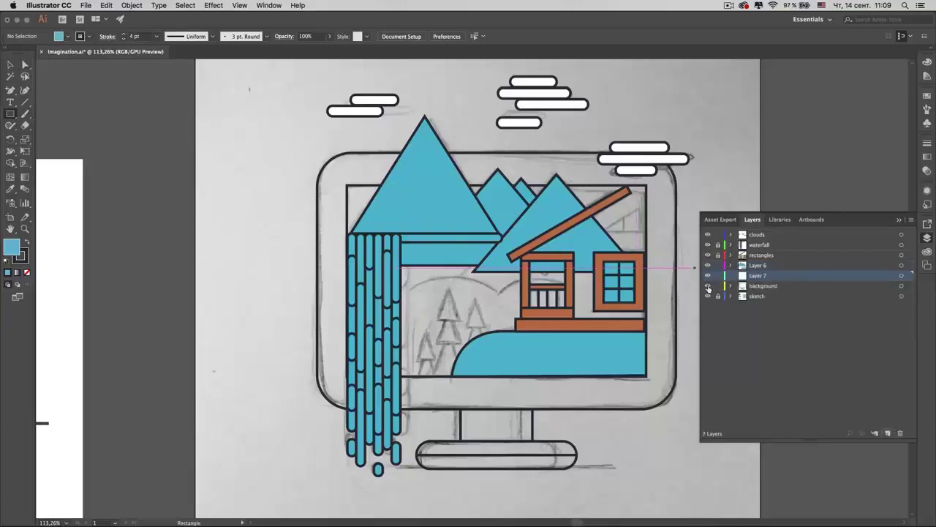
drag(347, 185, 646, 376)
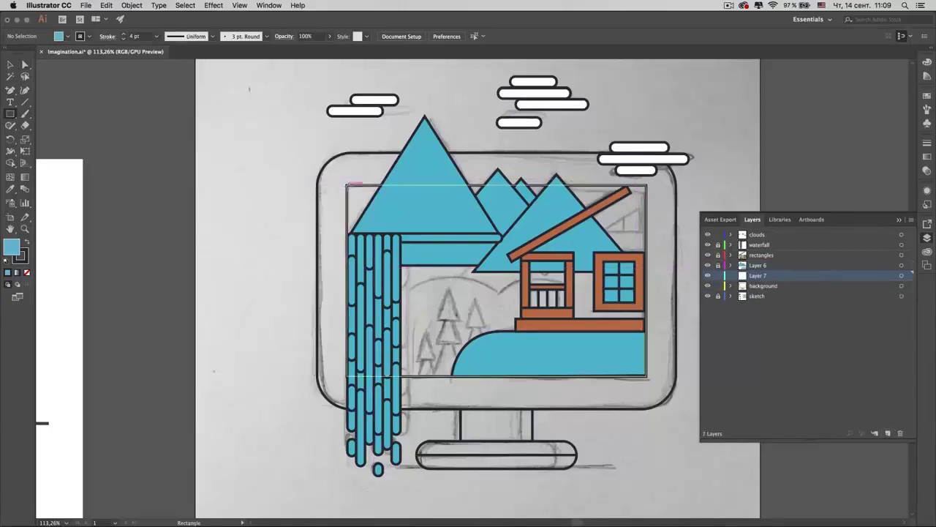
drag(350, 186, 646, 262)
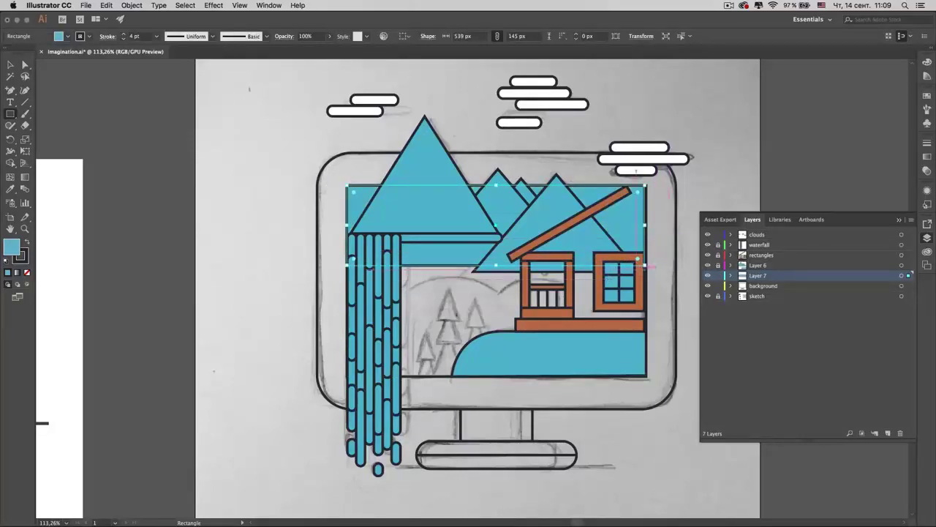
click(718, 275)
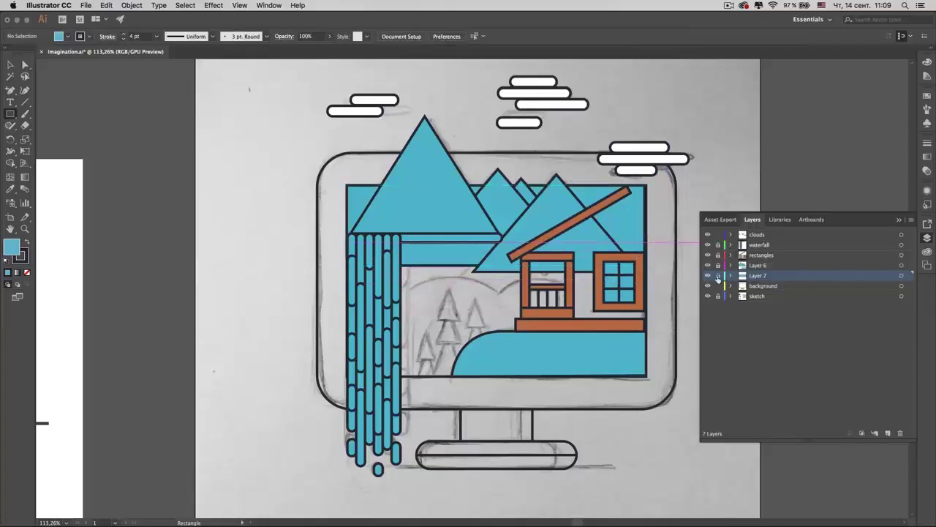
- Create Layer 8 and draw a rectangle covering the house body
click(889, 433)
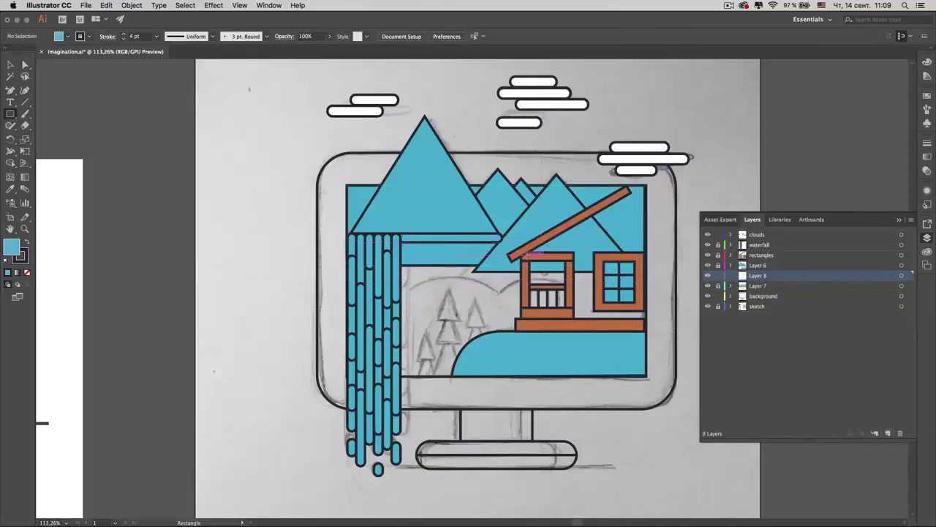
drag(524, 251, 645, 327)
scroll(645, 300, up, 3)
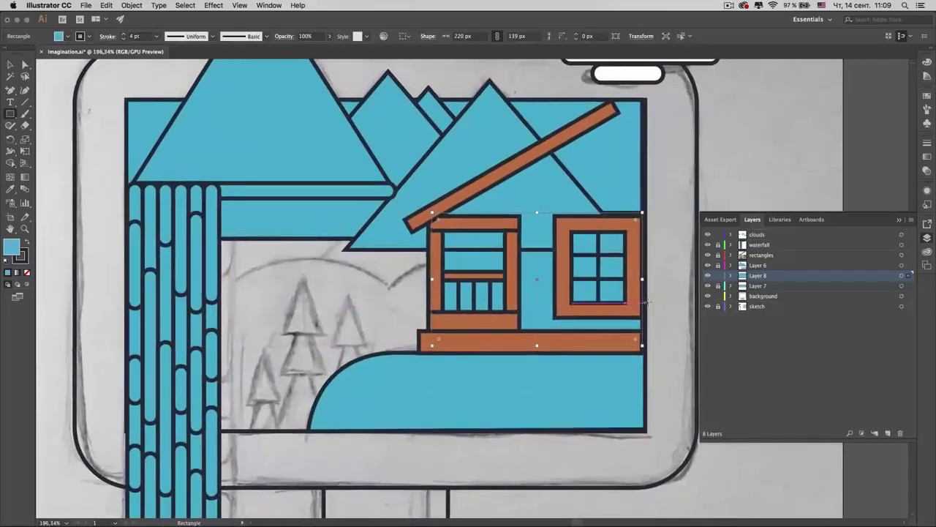
- Sample the brown wood colour onto the rectangle and move Layer 8 above Layer 6
click(11, 189)
click(480, 220)
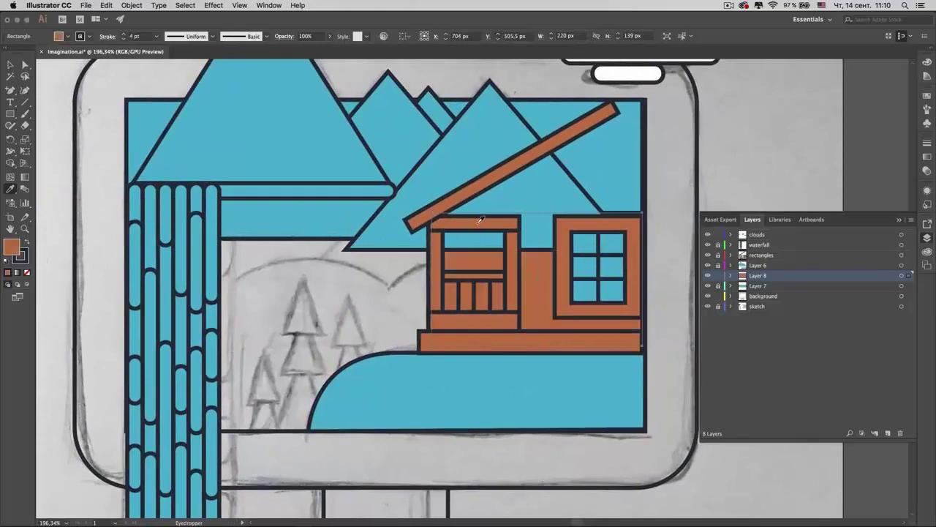
click(24, 64)
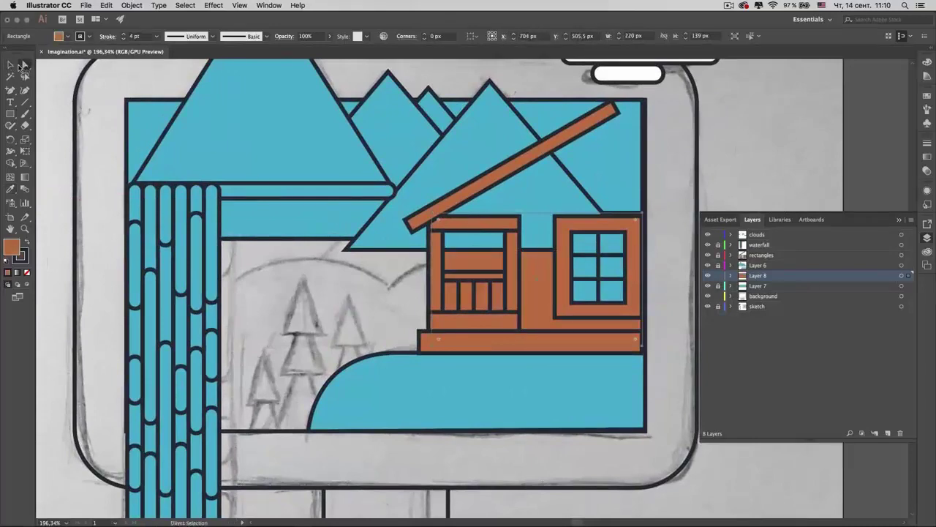
alt+scroll(601, 245, up, 3)
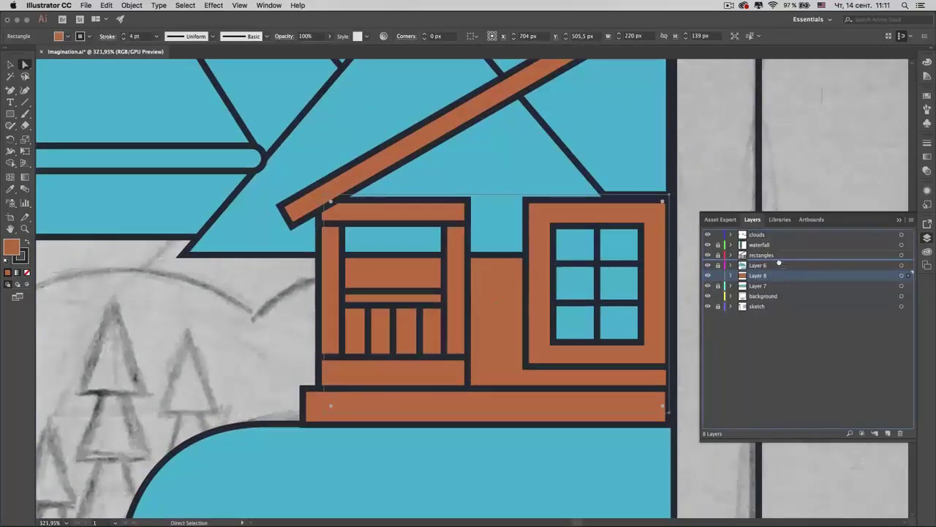
drag(777, 266, 776, 261)
scroll(449, 198, up, 2)
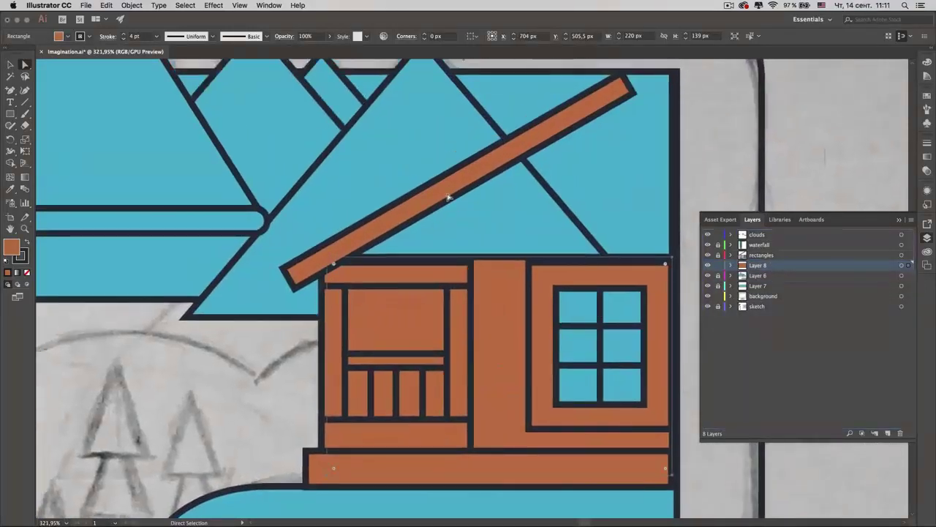
- Add a top point and drag the house body's anchors up to slope beneath the roof
key(p)
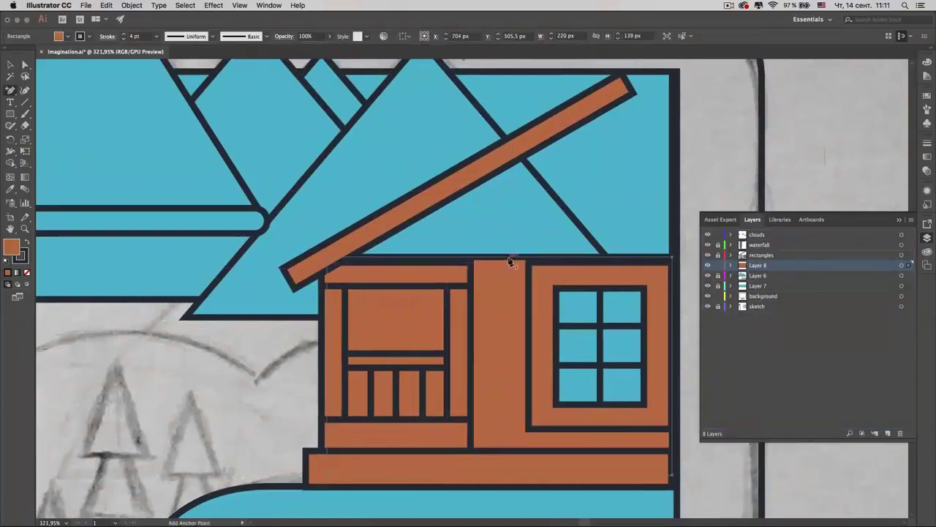
click(510, 262)
key(a)
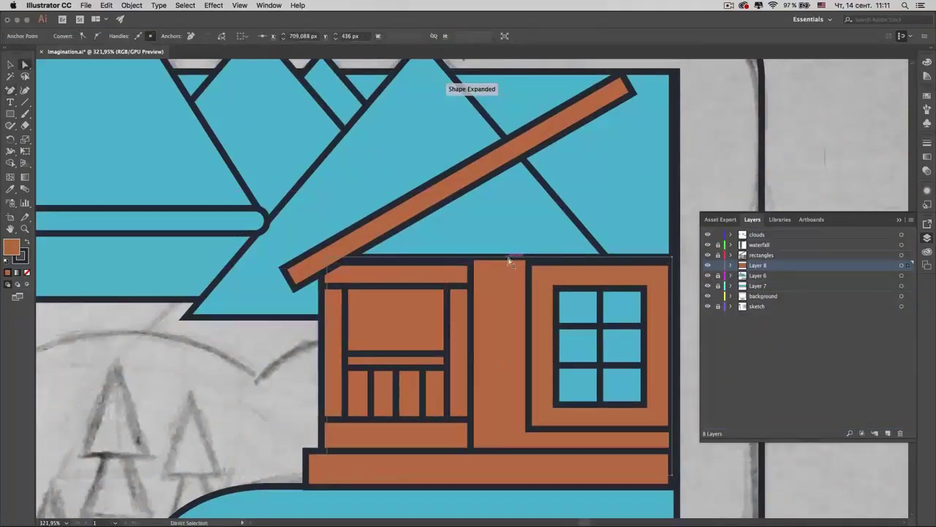
drag(510, 262, 627, 75)
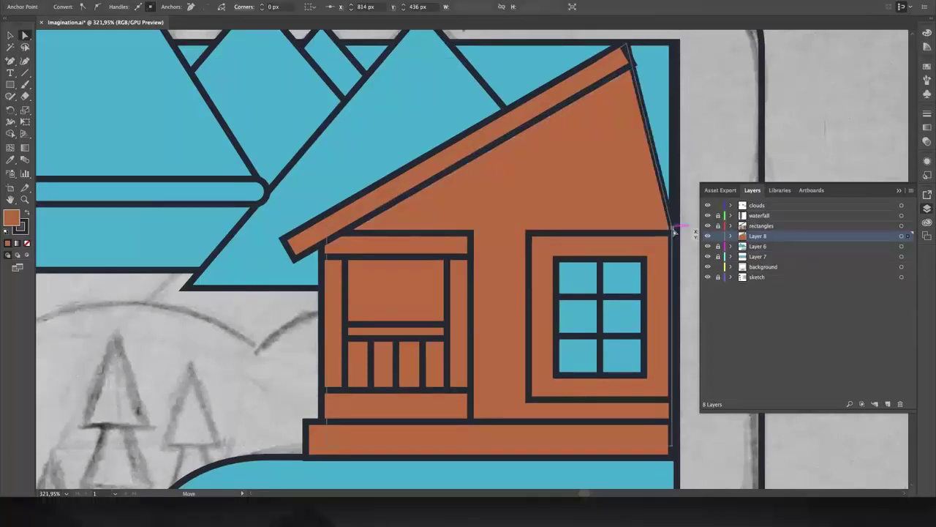
drag(674, 233, 675, 46)
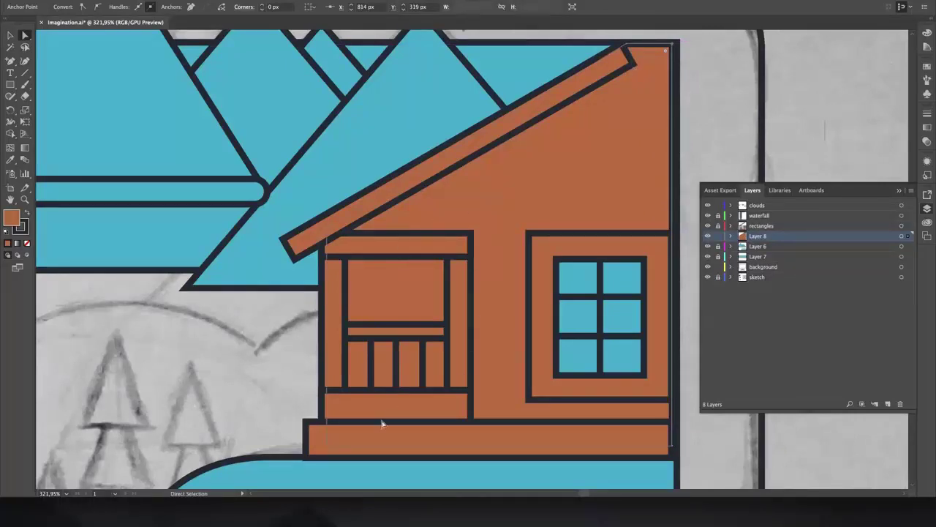
key(plus)
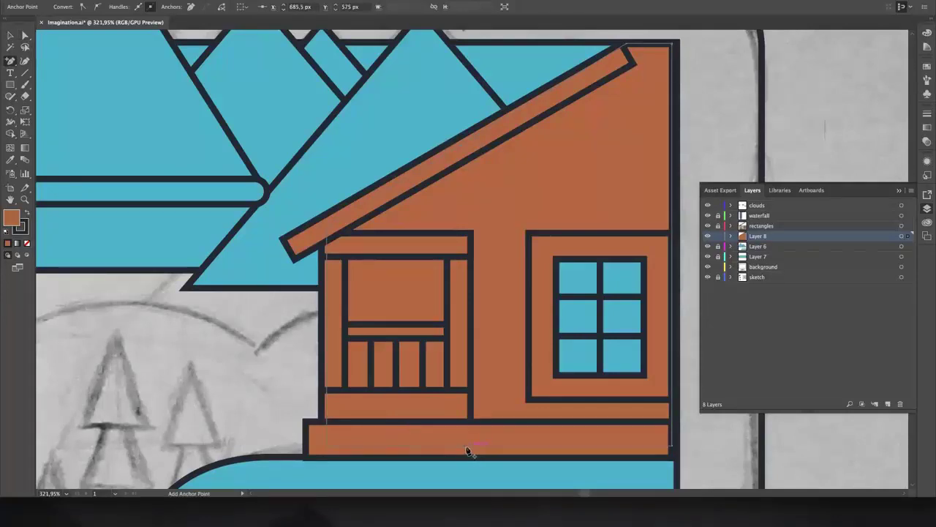
key(a)
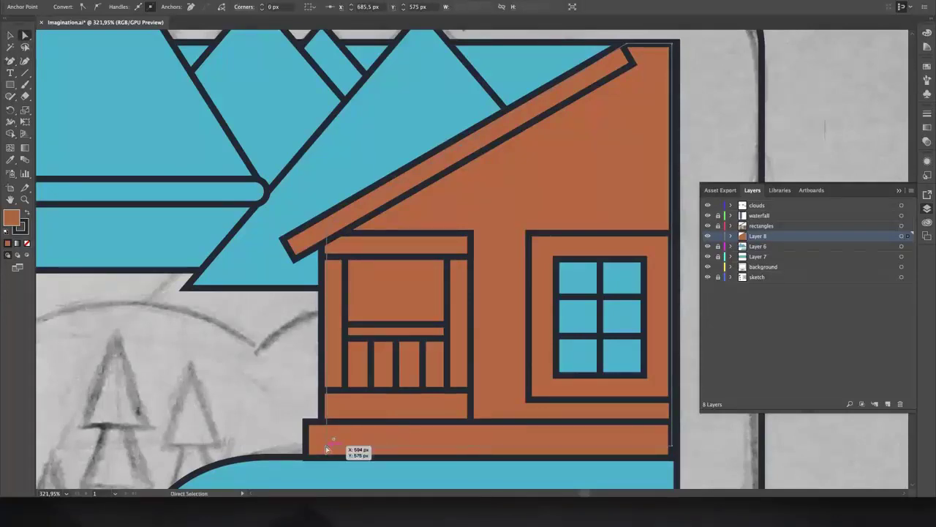
drag(327, 455, 470, 235)
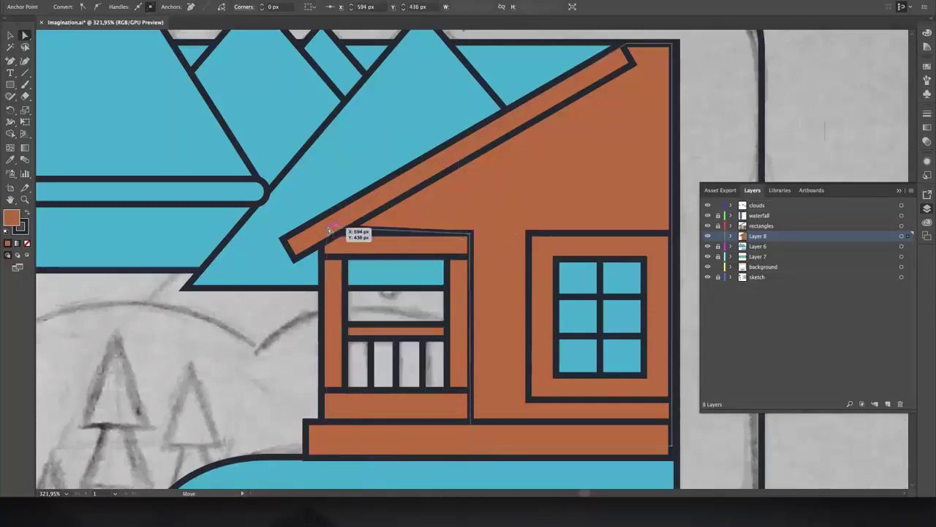
drag(329, 232, 346, 259)
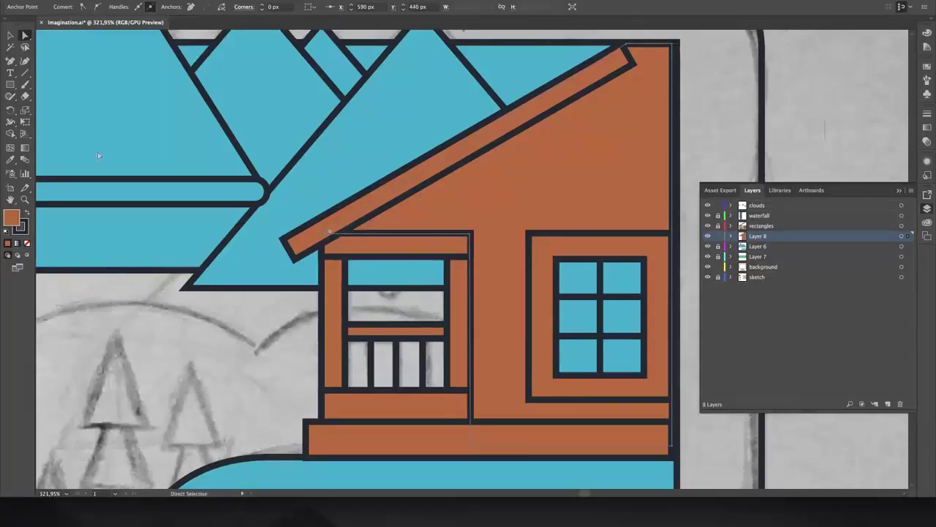
- Fill the house body shape with dark brown
key(v)
click(648, 117)
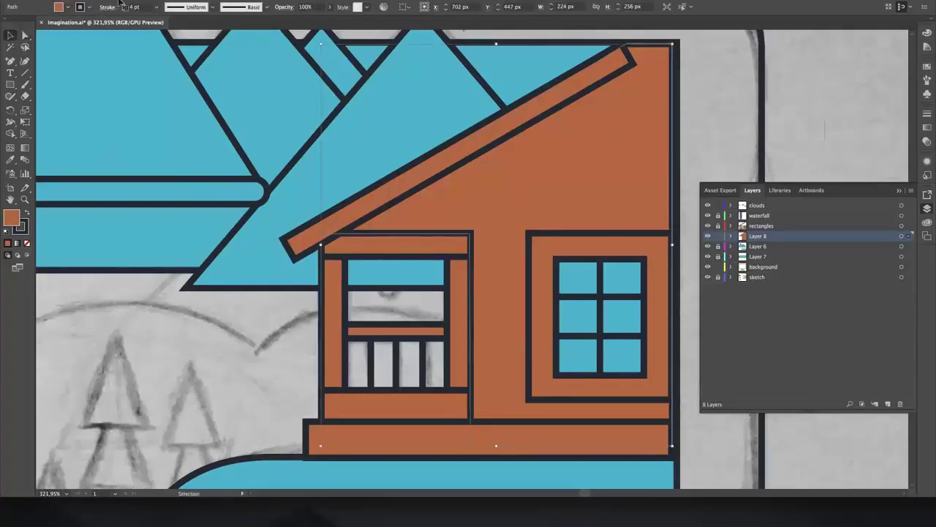
double_click(11, 217)
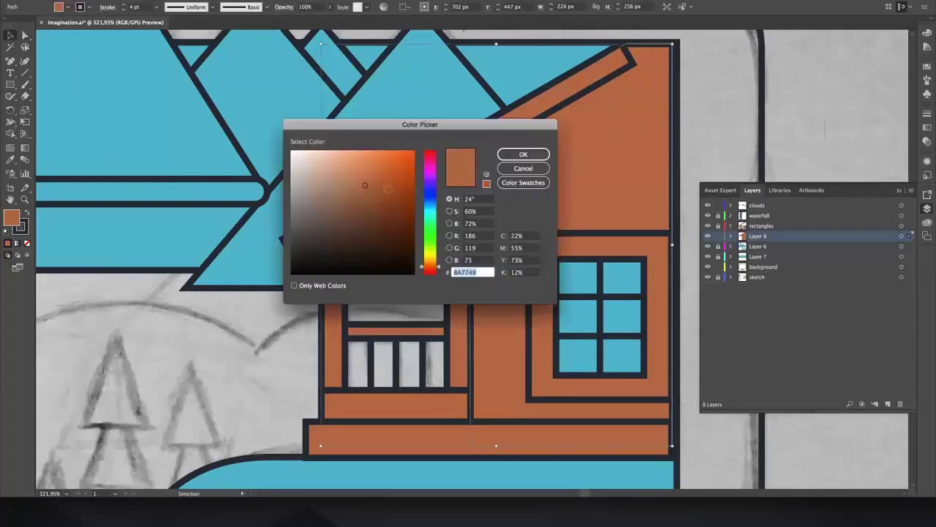
click(365, 232)
key(Return)
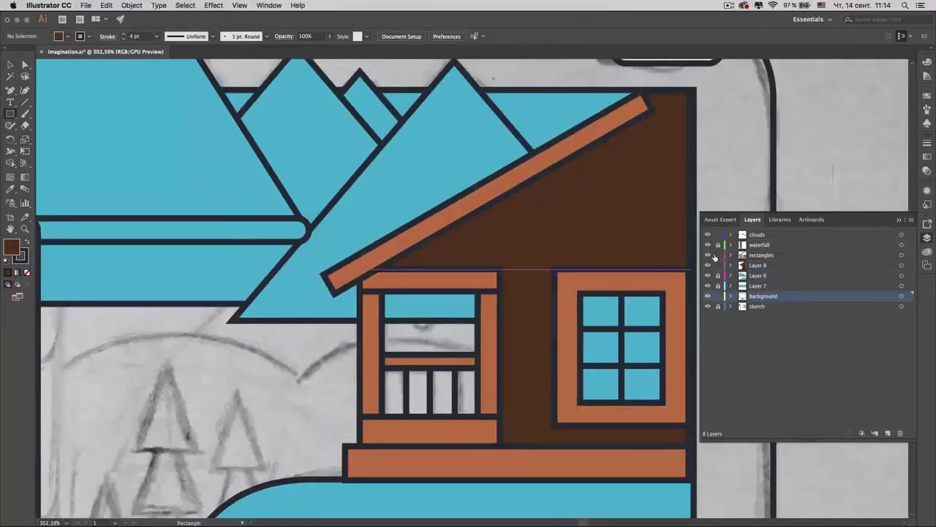
- Unlock the rectangles layer and drag the roof plank's top end onto the house's top-right corner
click(716, 256)
click(757, 256)
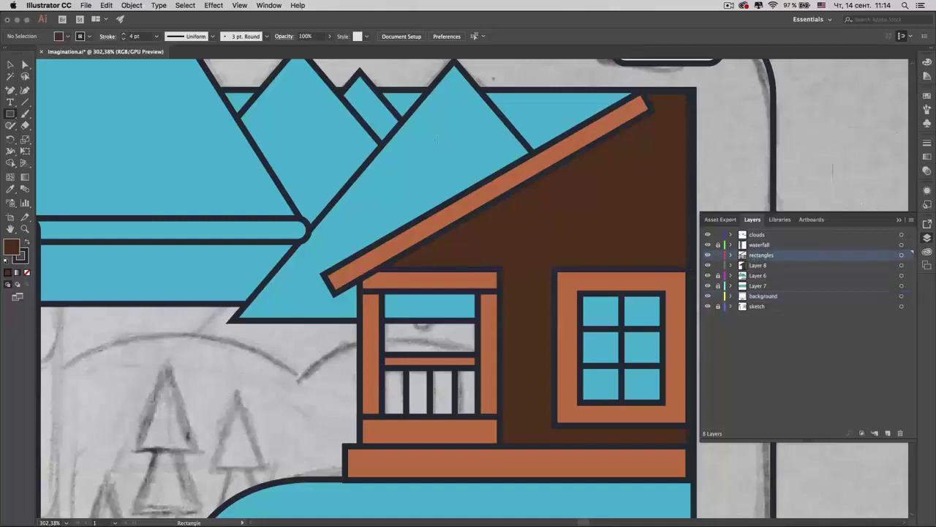
key(v)
click(498, 177)
key(a)
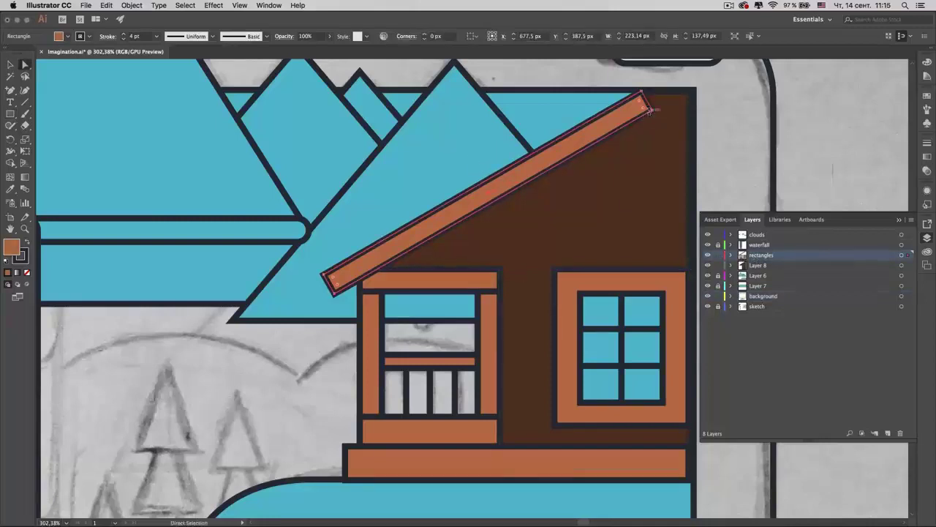
drag(651, 110, 688, 92)
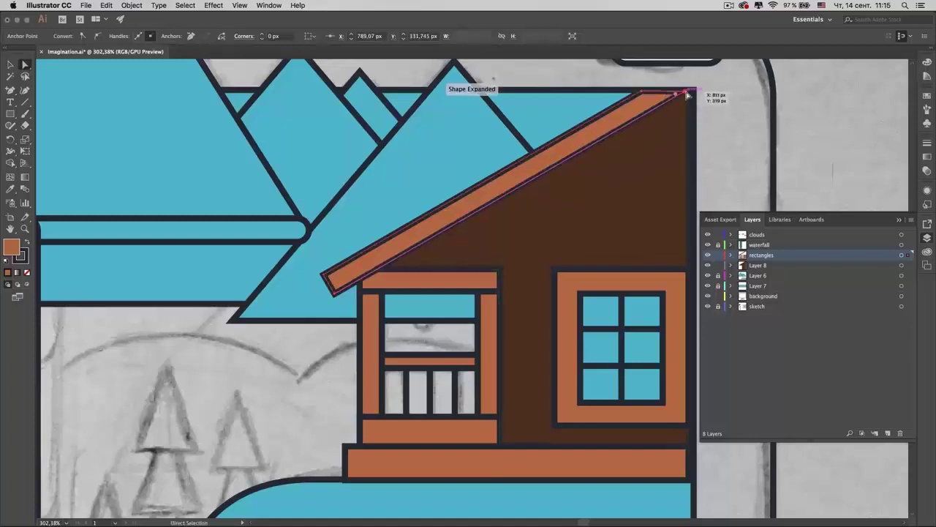
click(746, 108)
click(674, 95)
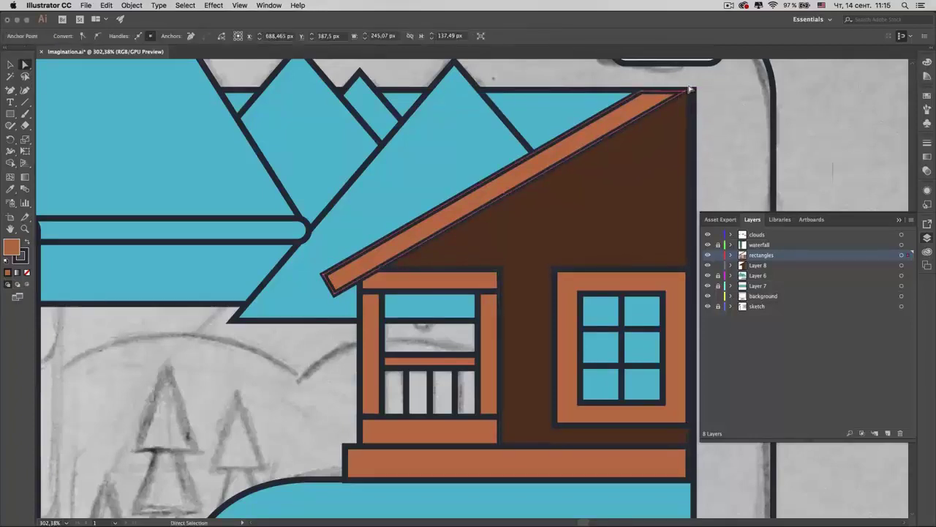
drag(686, 95, 679, 94)
scroll(690, 96, up, 3)
scroll(691, 96, up, 2)
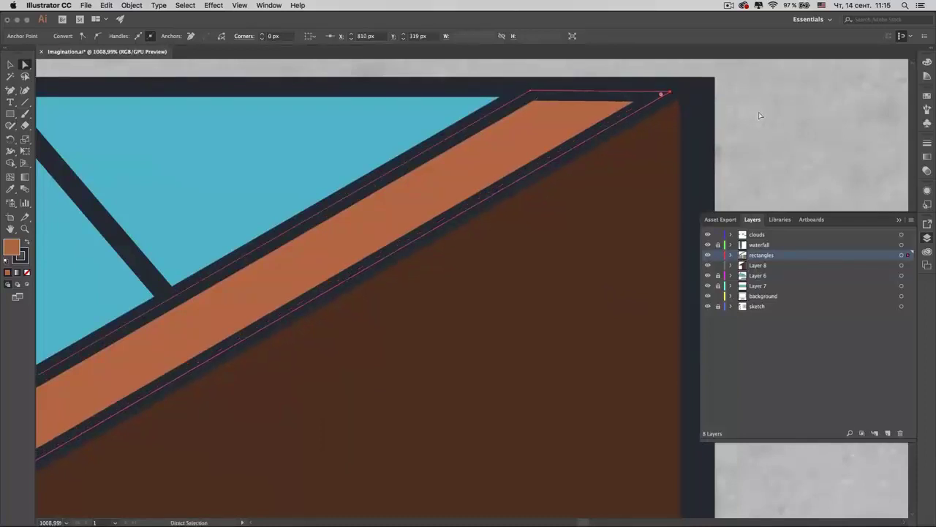
click(634, 136)
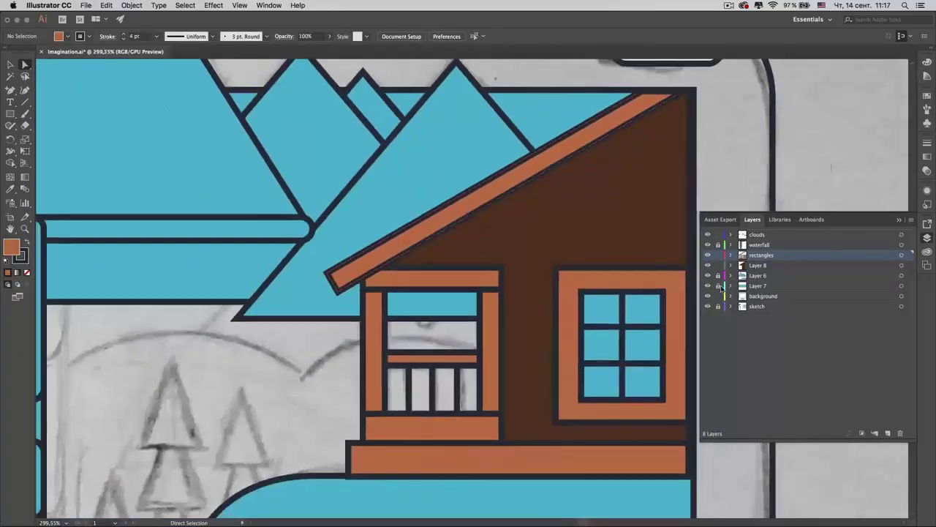
- Add a new layer above the background and draw a rectangle over the lower middle of the scene
click(762, 296)
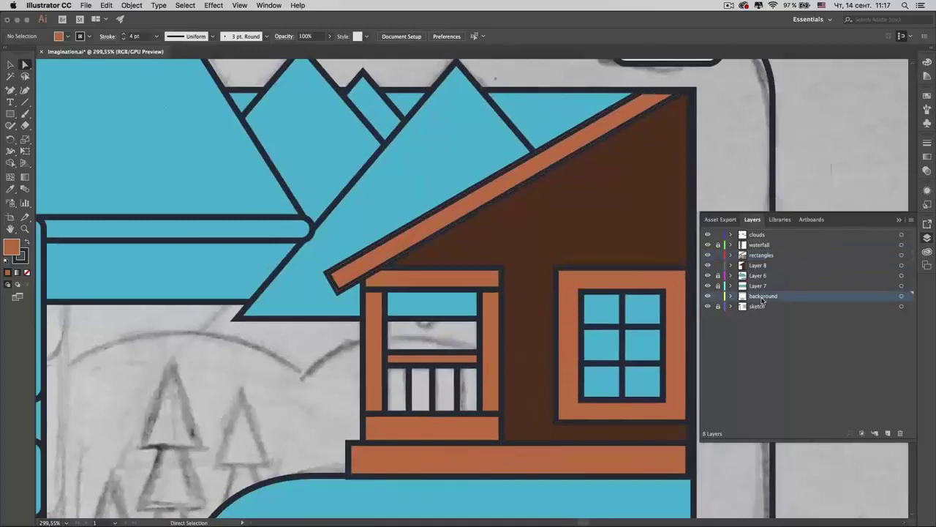
click(888, 433)
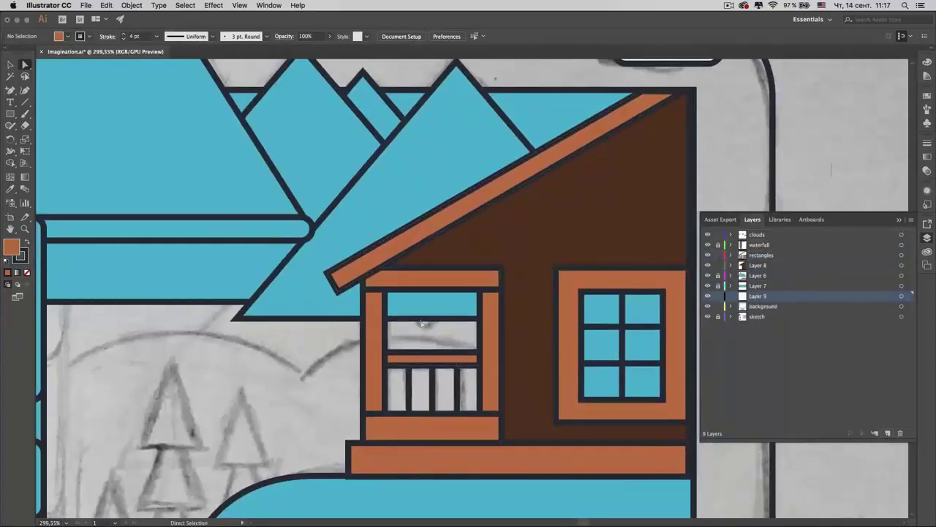
scroll(422, 324, down, 2)
scroll(421, 322, down, 1)
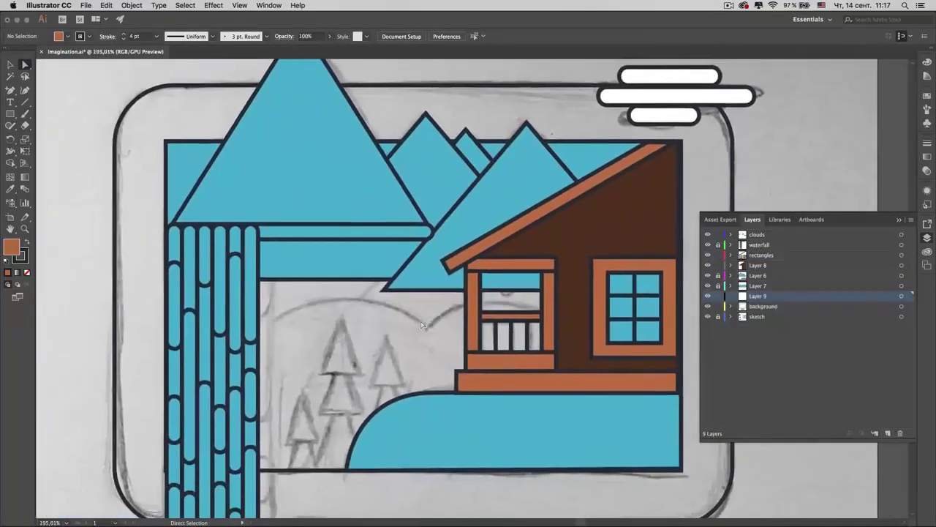
click(8, 114)
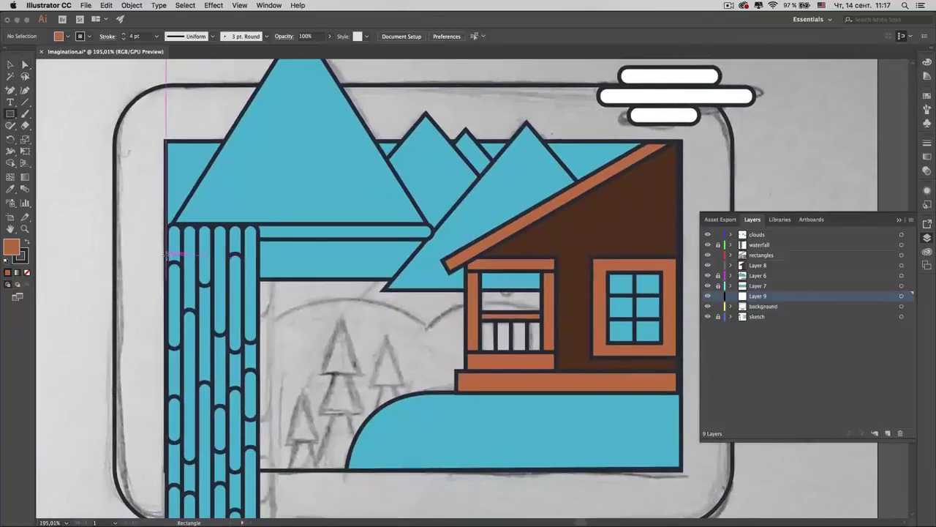
drag(166, 141, 682, 471)
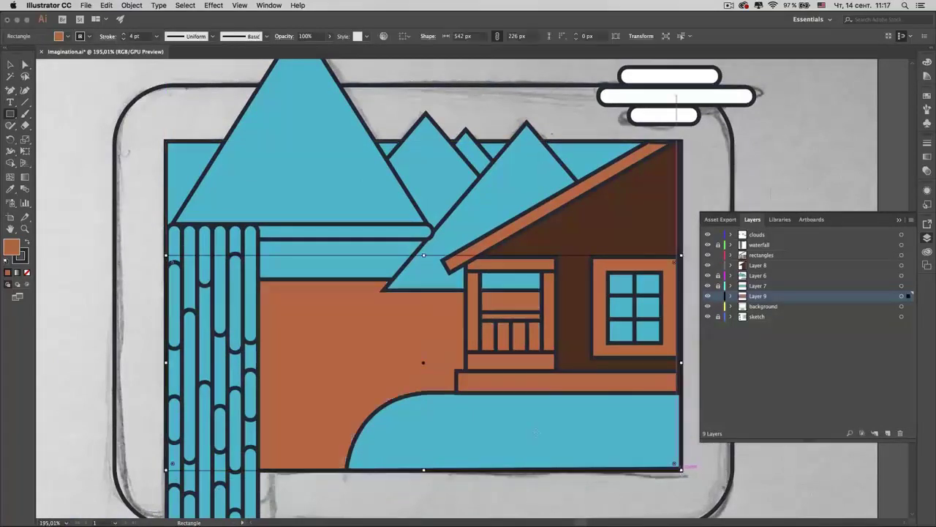
- Fill the rectangle light green #8EC18A, then select the background rounded rectangle
double_click(7, 253)
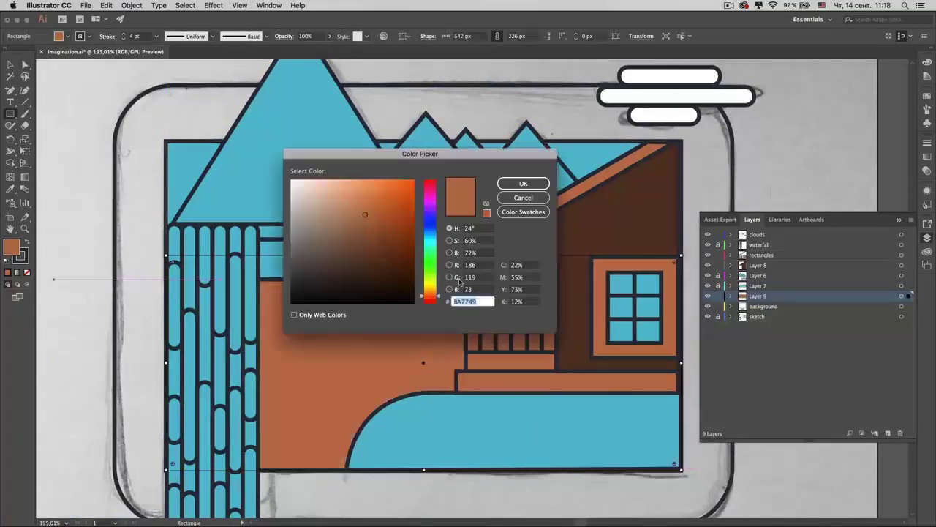
click(423, 263)
click(328, 210)
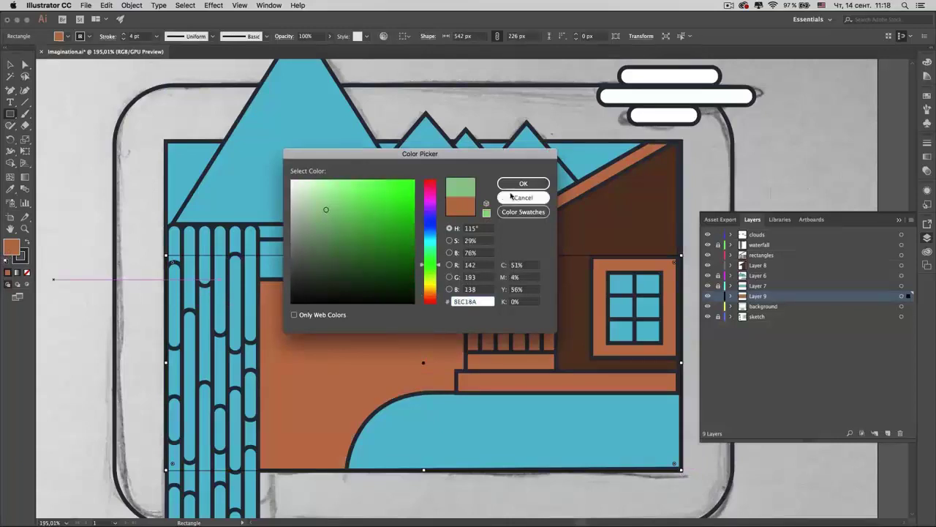
click(514, 186)
click(10, 64)
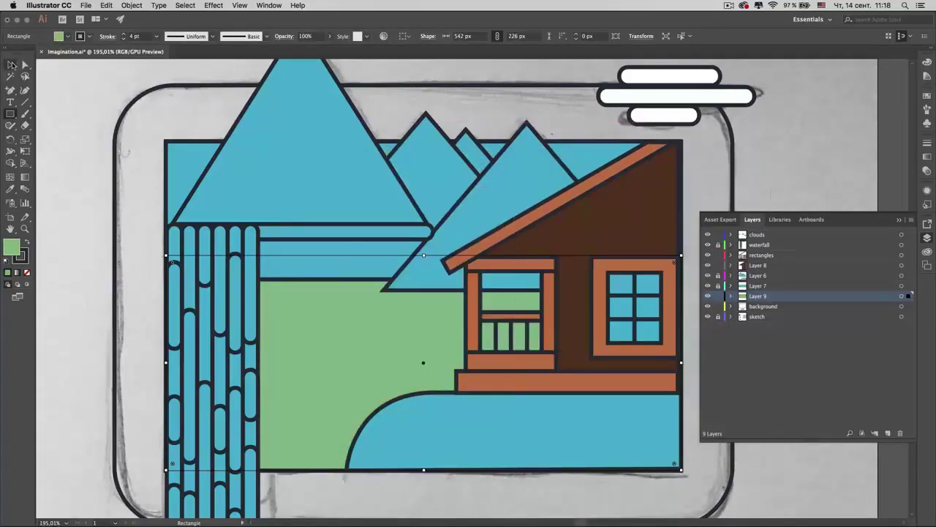
click(431, 256)
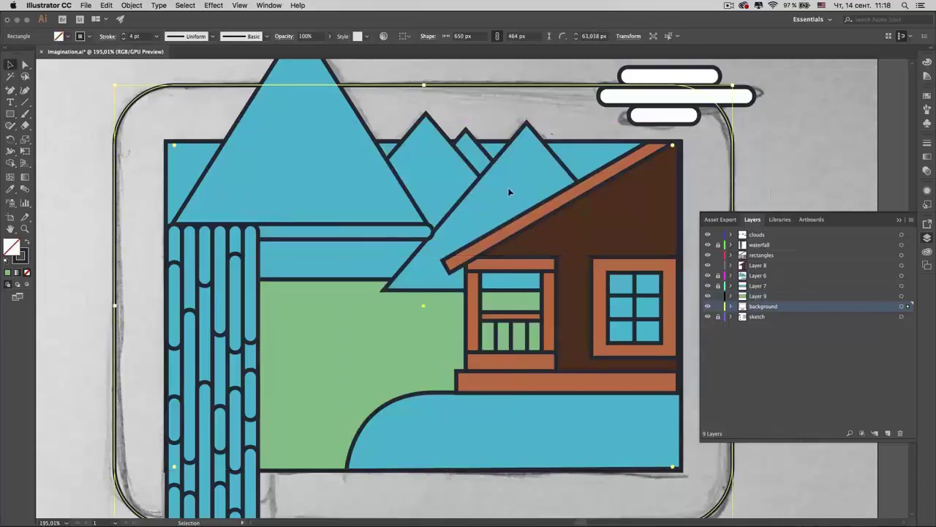
- Lock Layer 7 and drag the front mountain's corners down to the waterfall edge and lower right
click(718, 284)
click(477, 191)
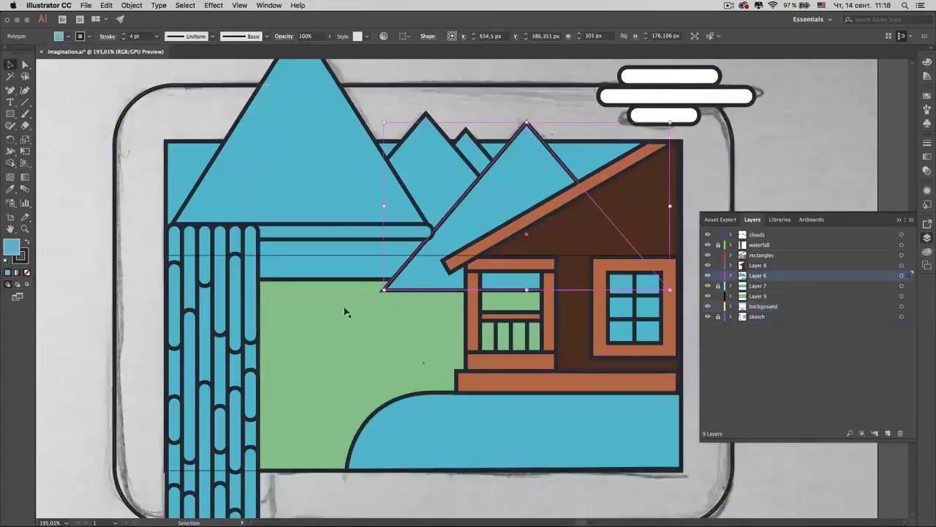
click(23, 64)
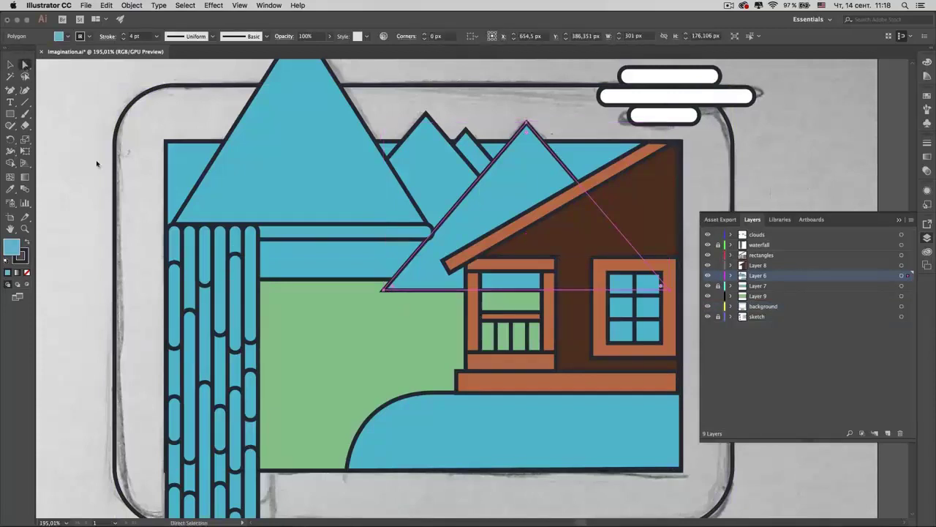
drag(385, 291, 249, 450)
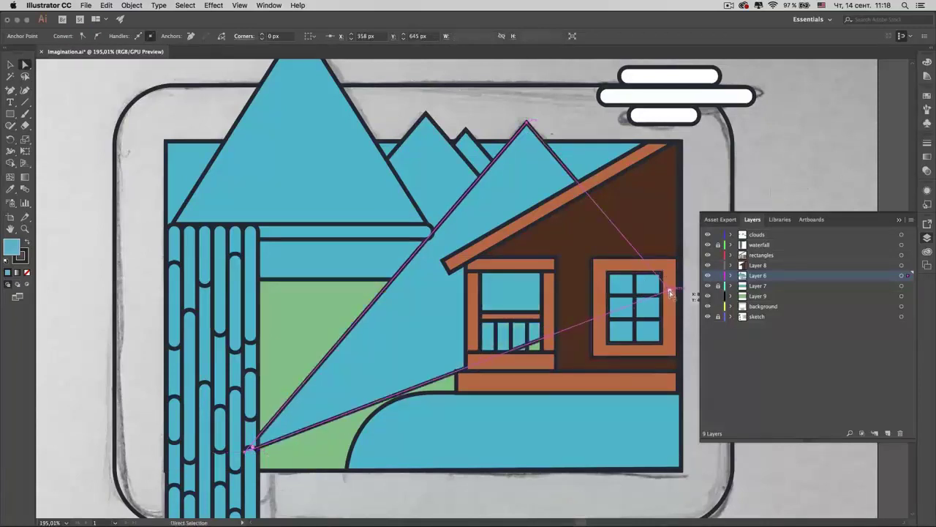
drag(670, 293, 737, 473)
click(248, 453)
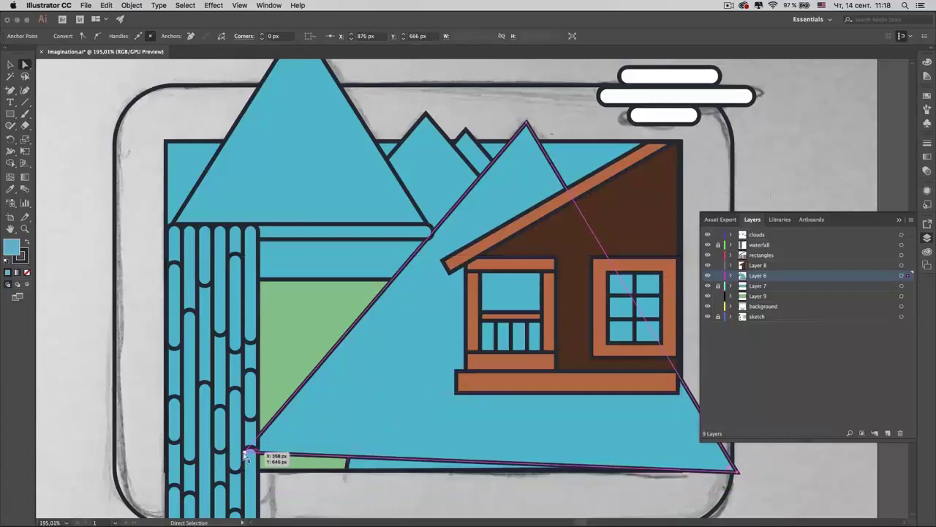
drag(247, 453, 228, 471)
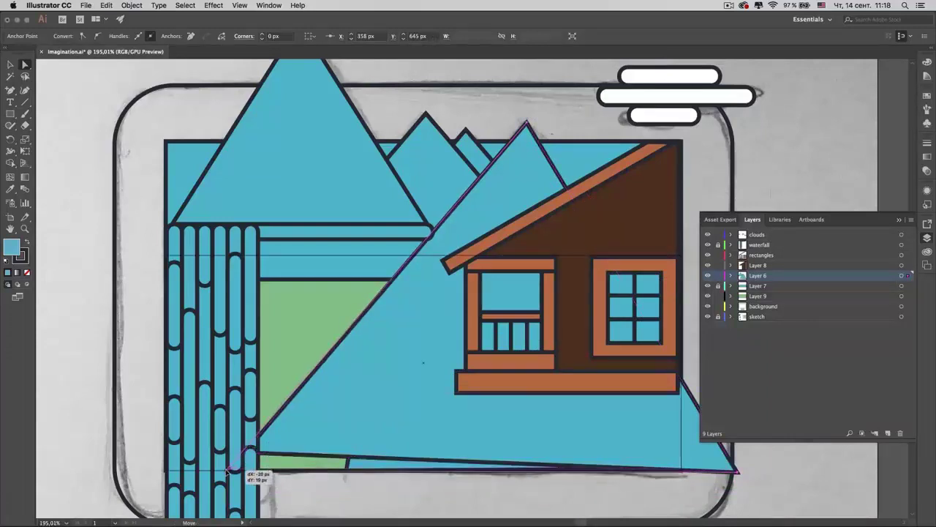
- Add a point on the mountain's right edge, delete its bottom-right corner, and move the point to the scene's corner
scroll(541, 472, right, 3)
key(p)
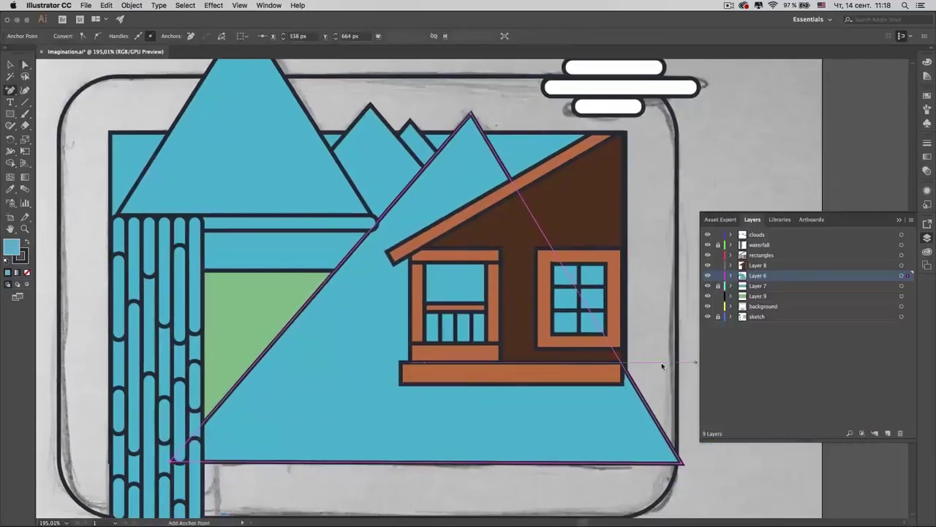
click(624, 371)
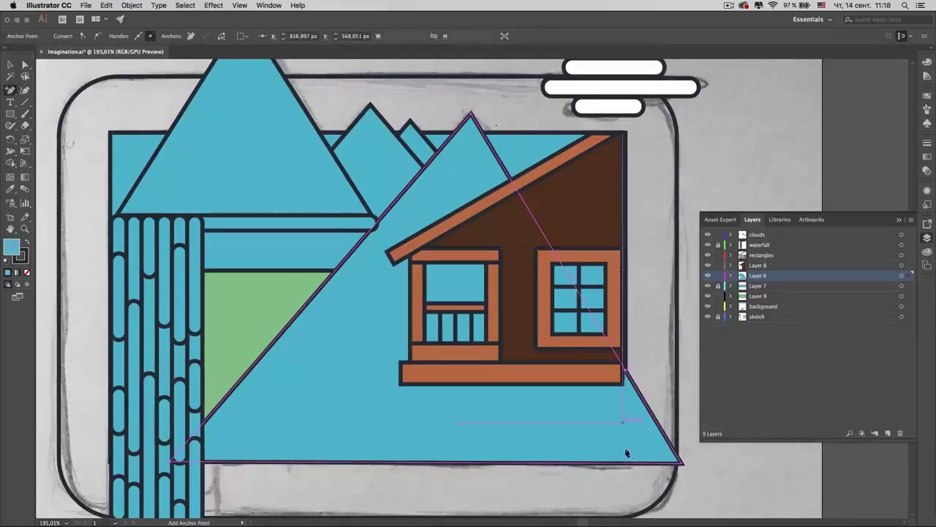
key(a)
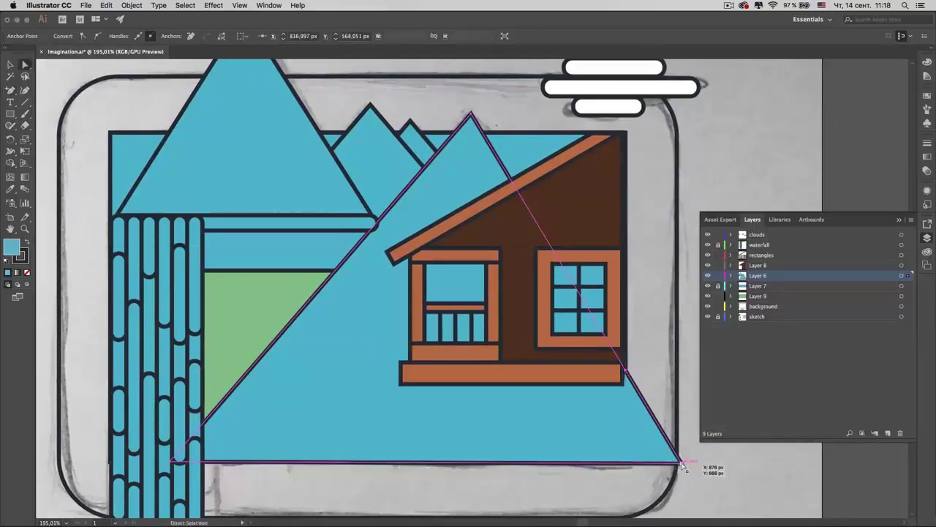
key(p)
click(681, 463)
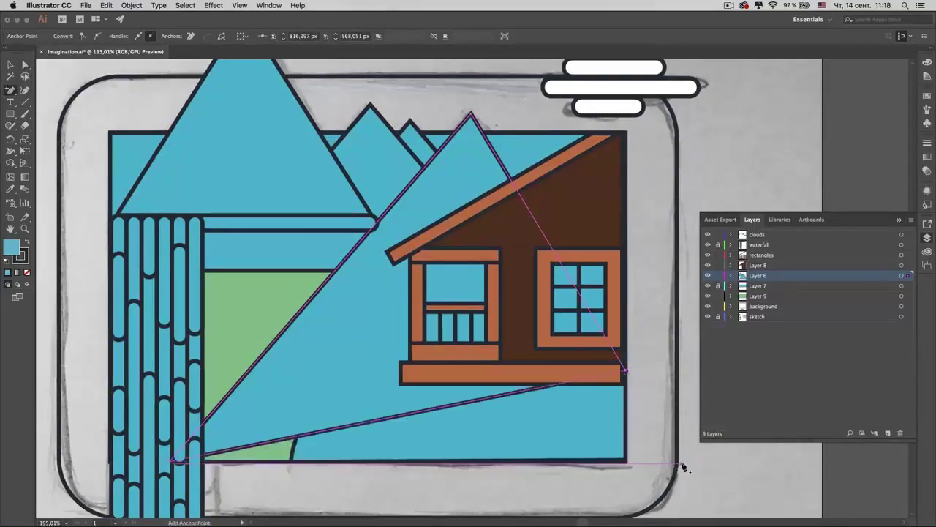
key(a)
drag(543, 386, 625, 461)
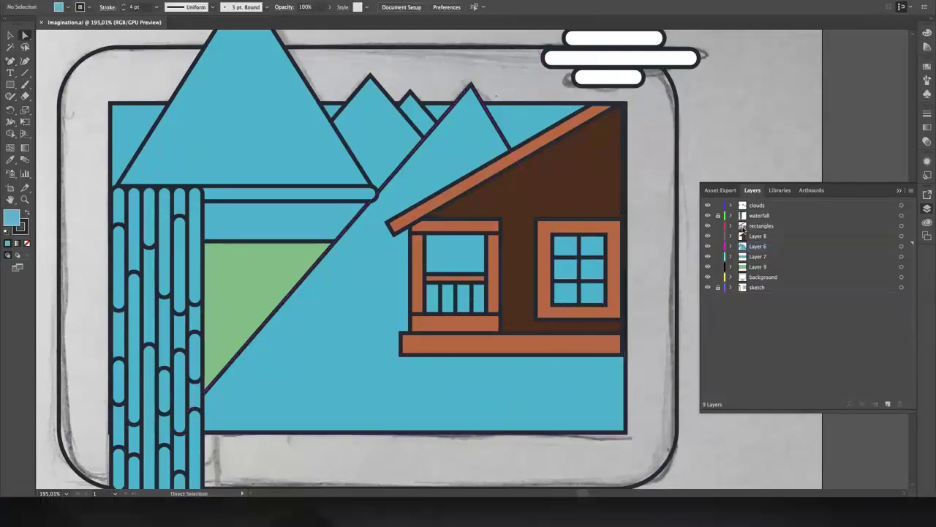
click(730, 247)
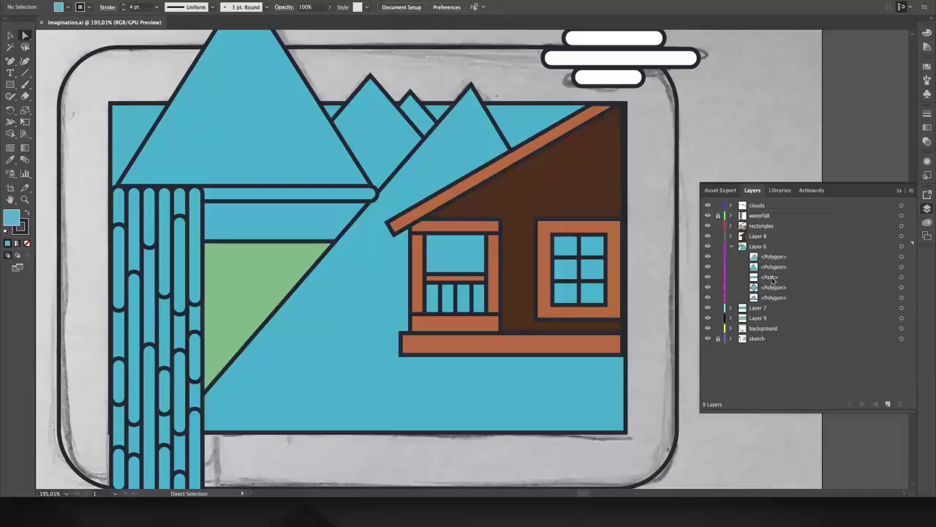
drag(772, 280, 770, 256)
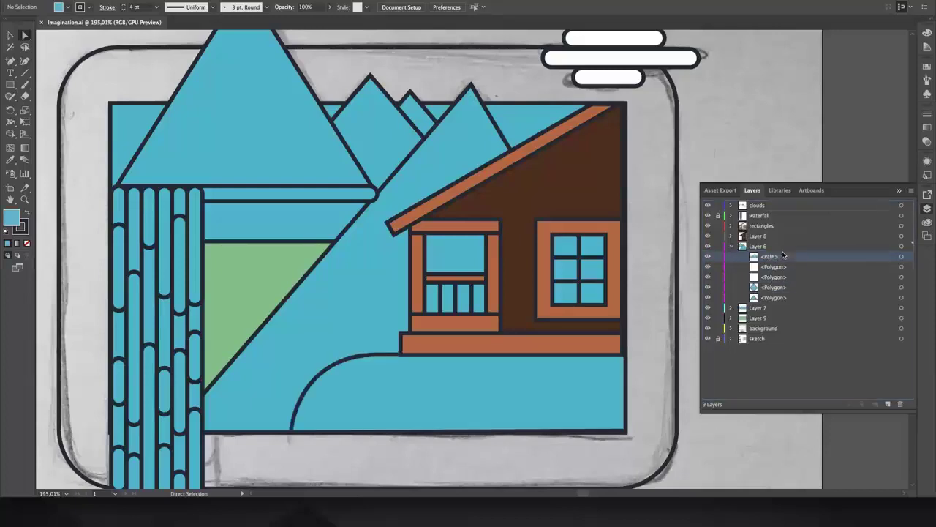
click(428, 416)
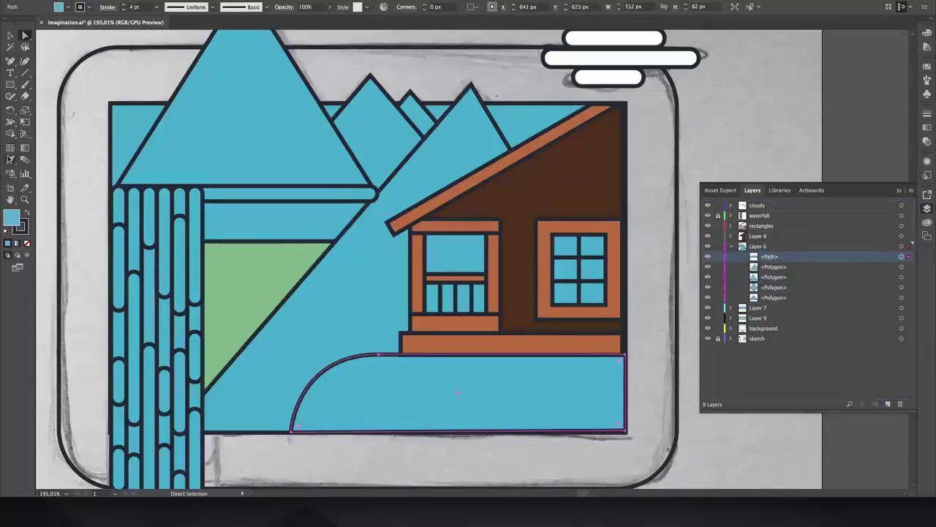
click(9, 159)
click(238, 266)
key(v)
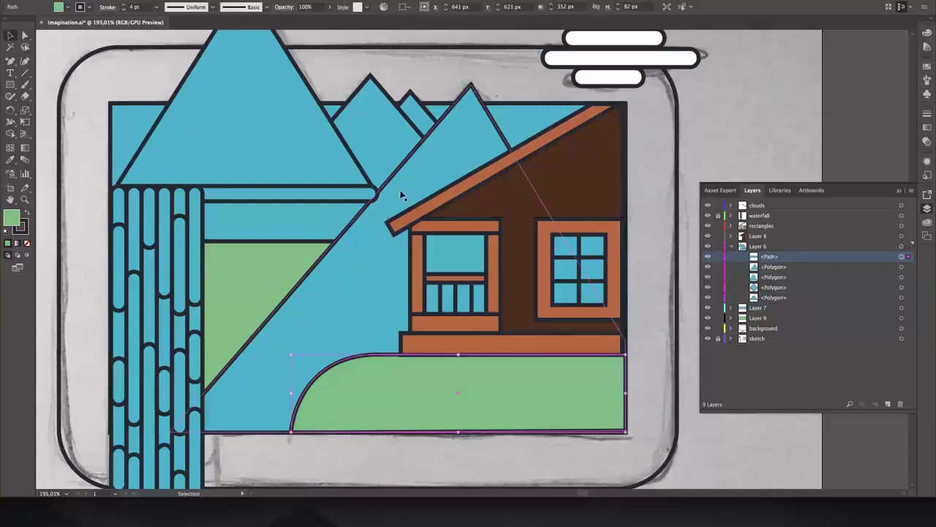
click(387, 136)
shift+click(390, 115)
shift+click(418, 117)
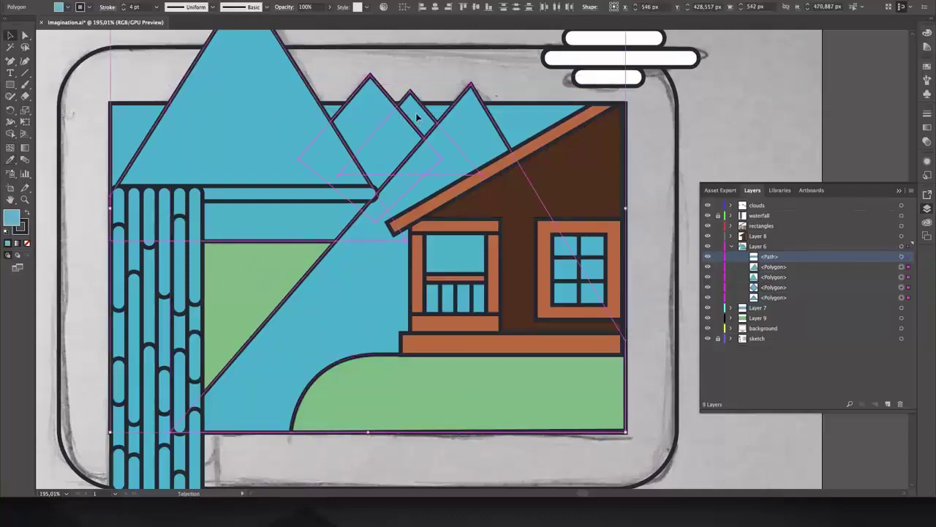
double_click(14, 220)
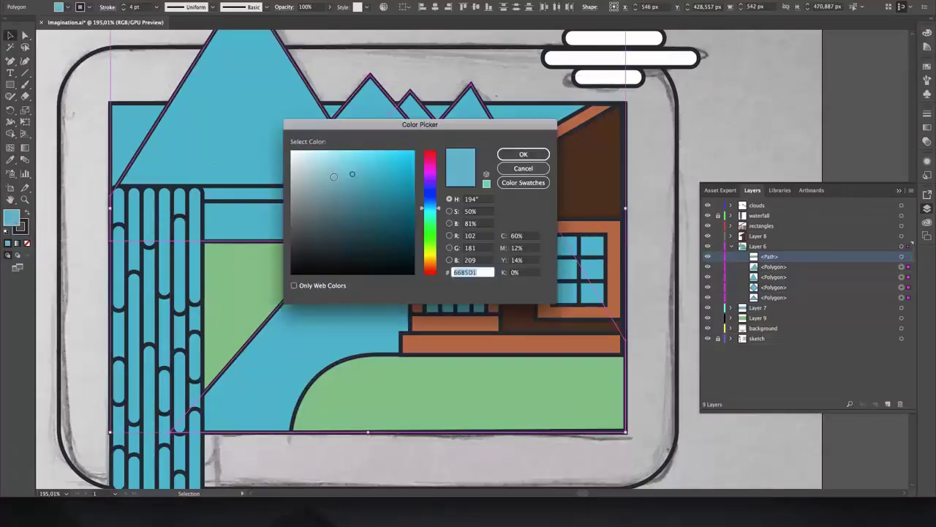
key(Return)
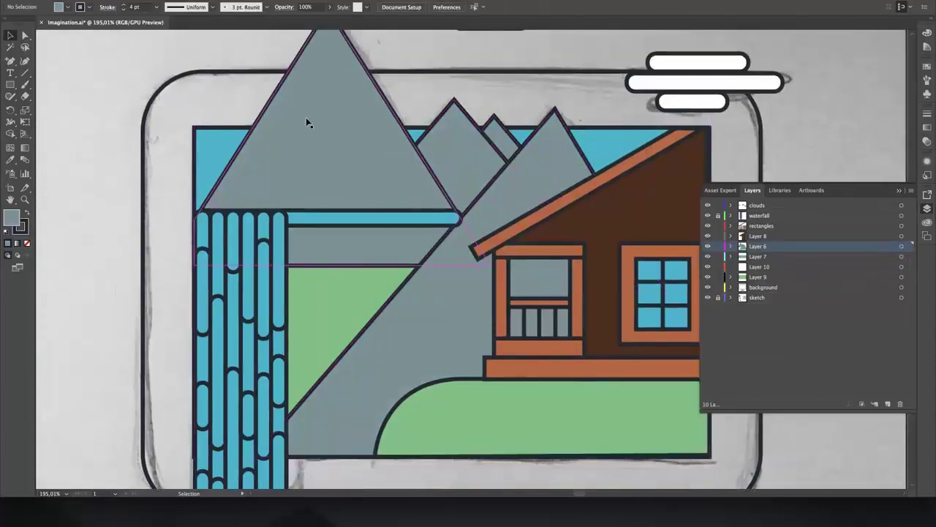
click(343, 144)
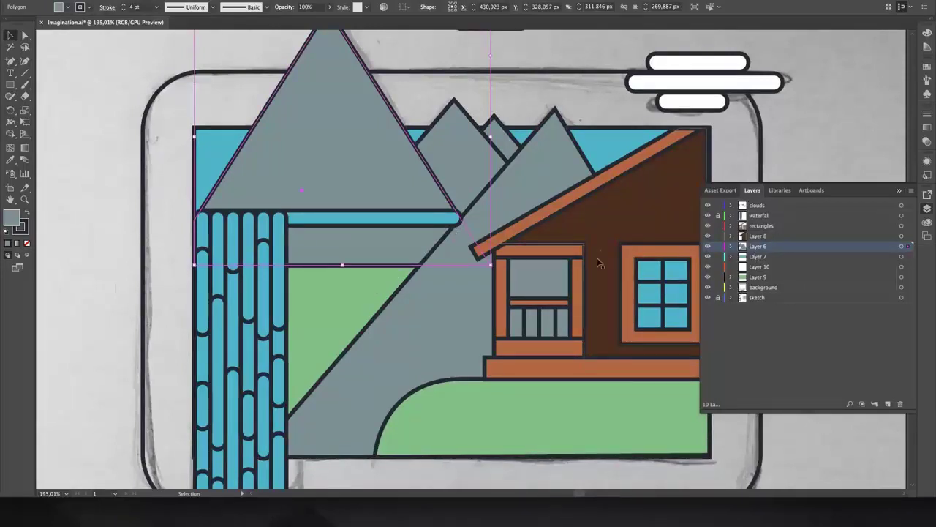
- Put the selected mountain on new Layer 11 under Layer 7 and stretch the green field to the water ledge
click(774, 291)
click(888, 404)
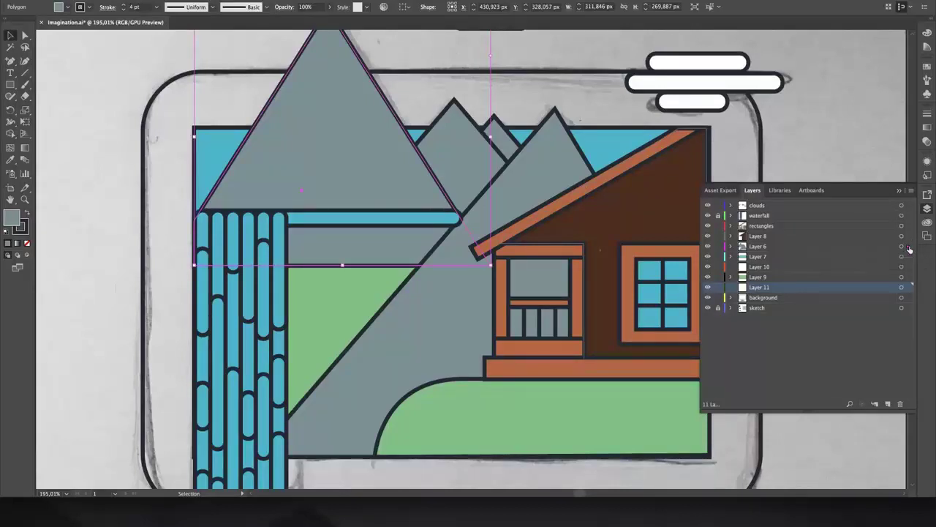
drag(908, 272, 910, 289)
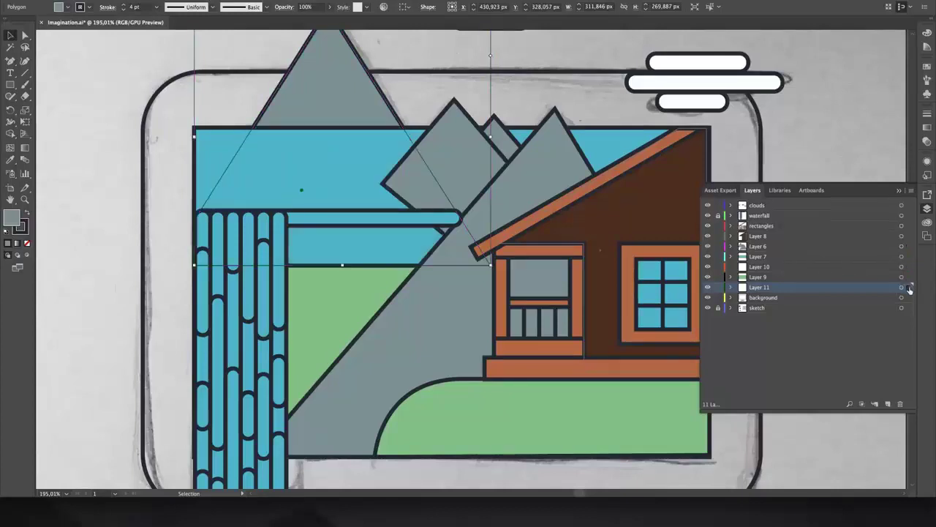
click(781, 258)
drag(784, 262, 779, 293)
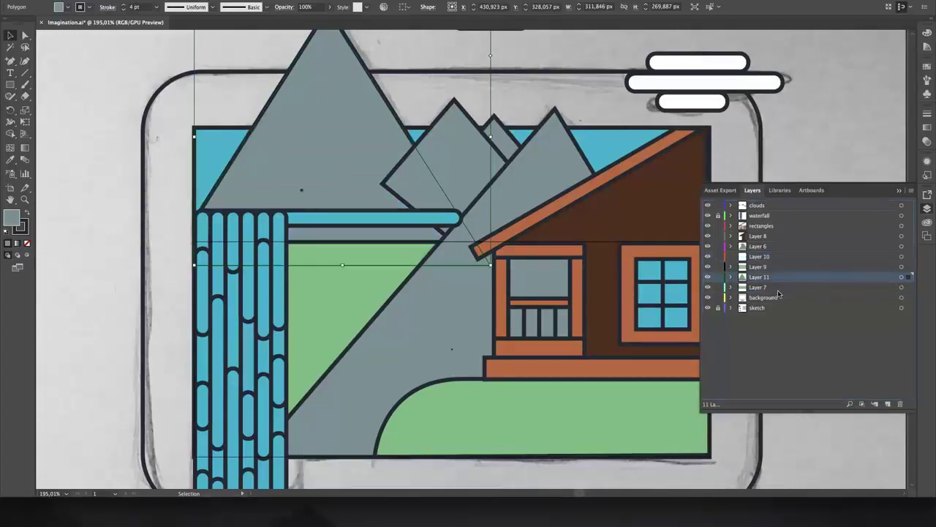
click(309, 247)
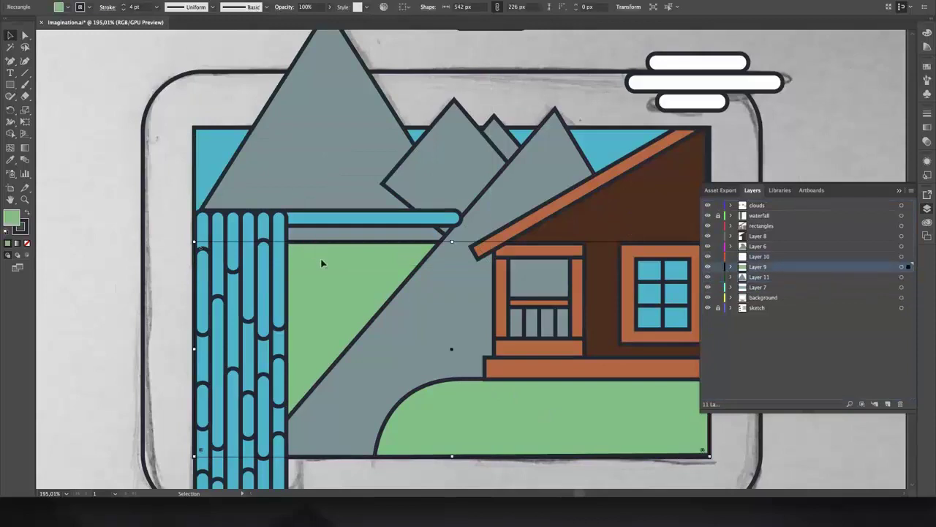
drag(451, 241, 453, 227)
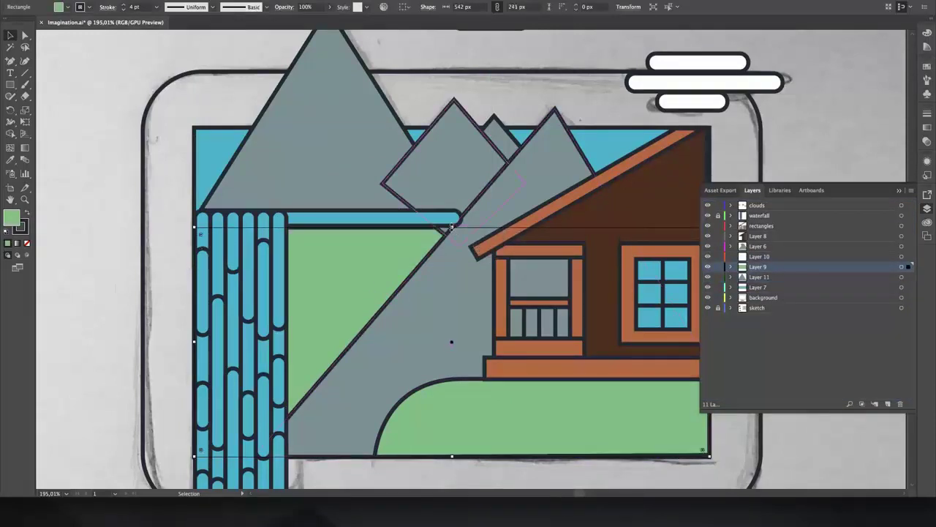
- Create Layer 12 above Layer 7 and move the diamond-shaped mountain into it
click(466, 139)
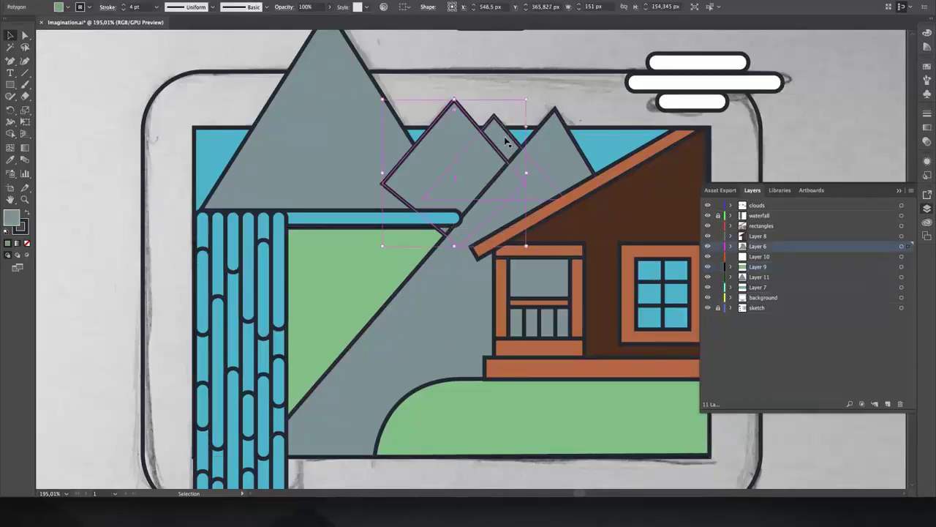
click(780, 297)
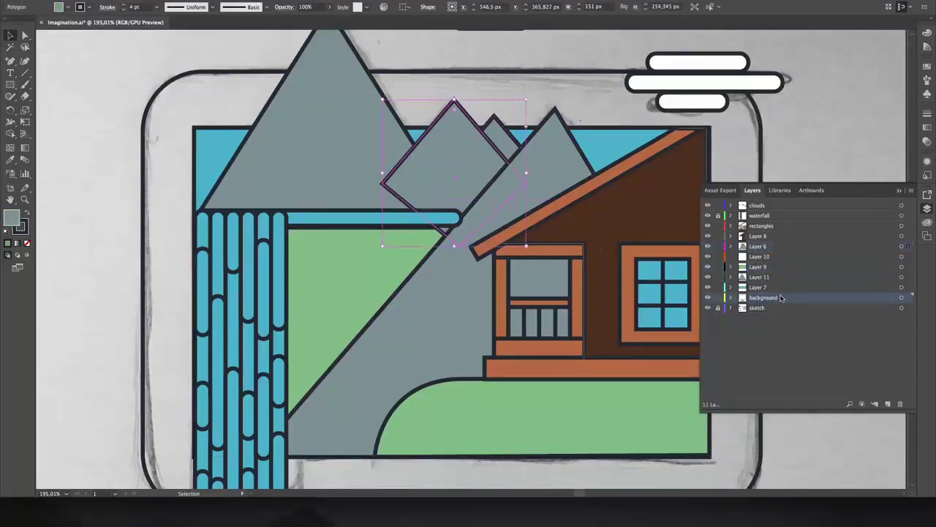
click(888, 404)
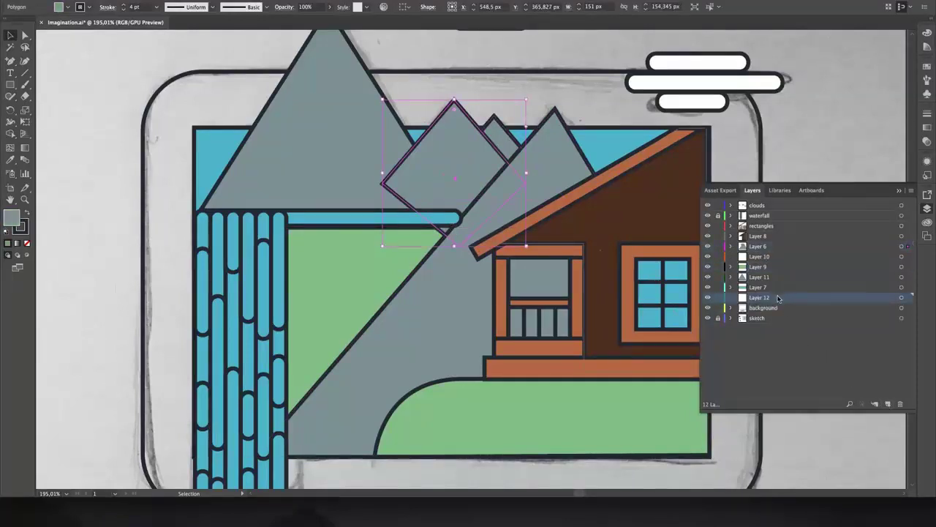
drag(779, 297, 777, 288)
click(527, 55)
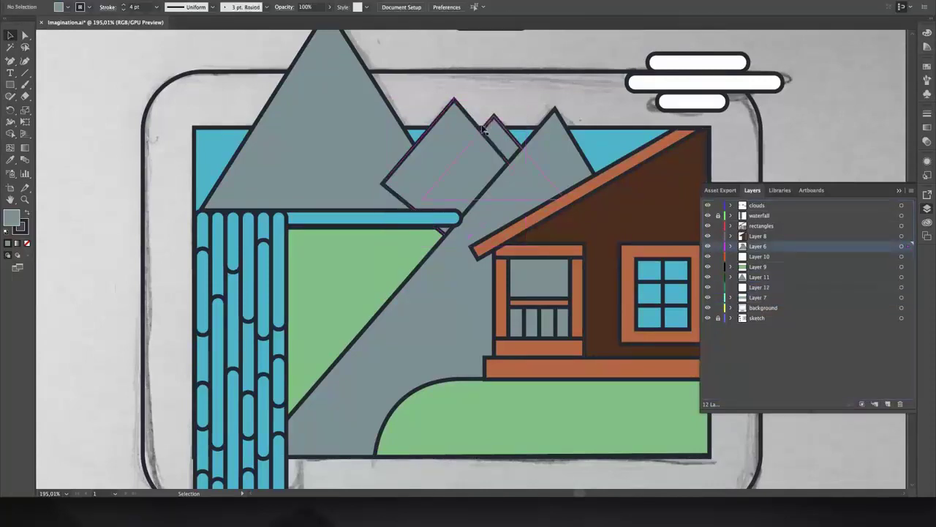
click(456, 134)
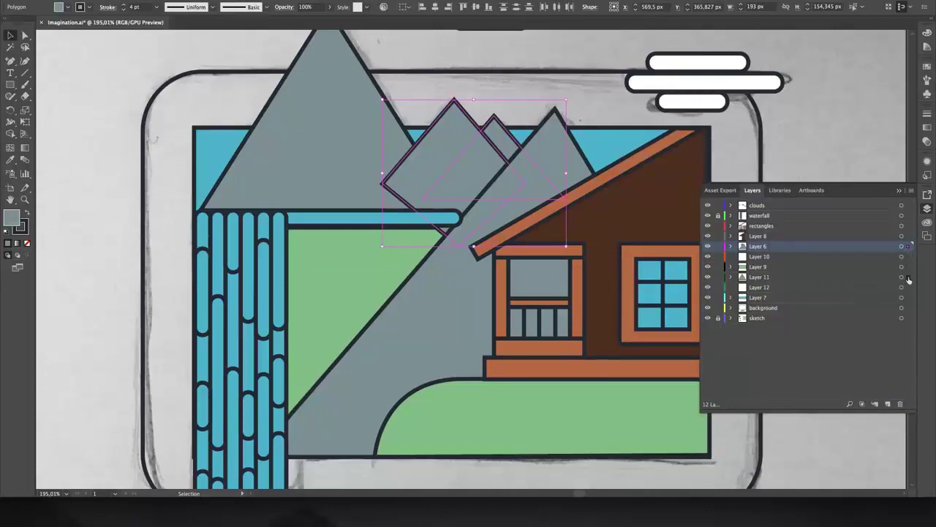
drag(907, 246, 908, 289)
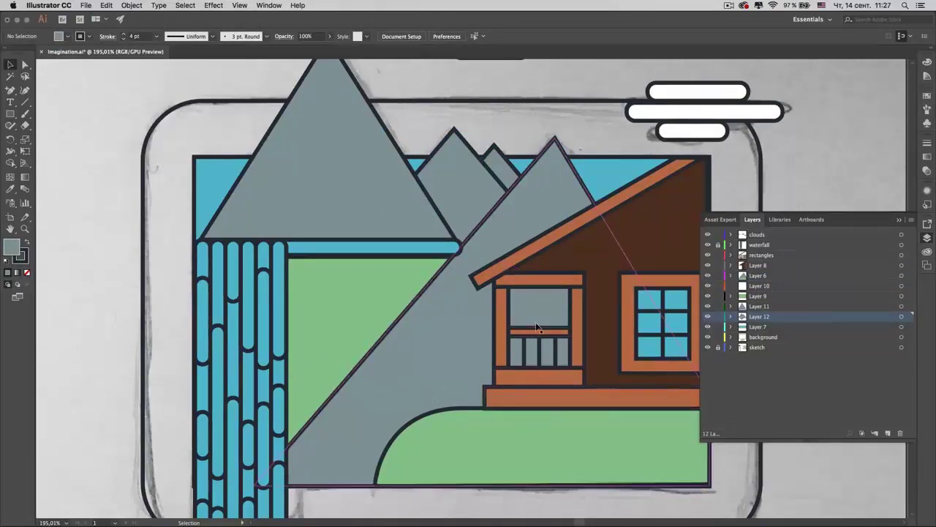
scroll(535, 322, down, 5)
scroll(536, 327, down, 2)
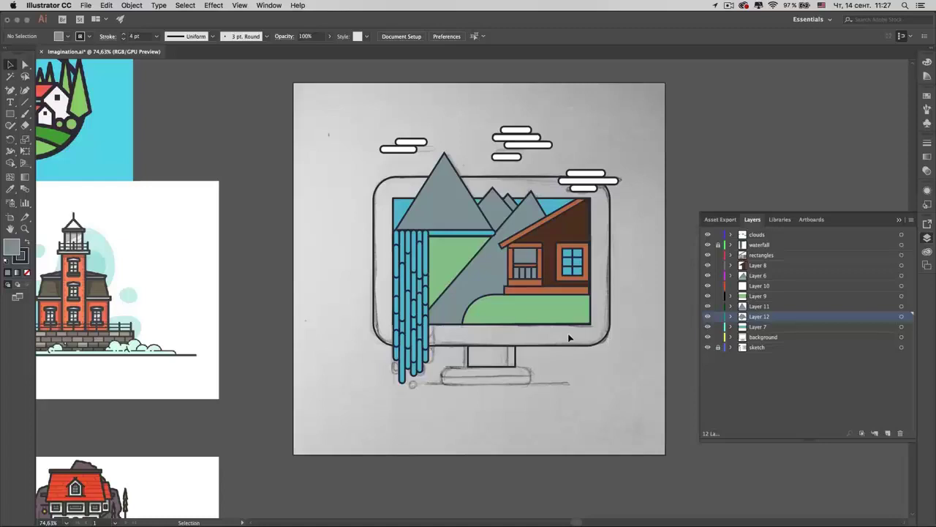
scroll(569, 337, up, 3)
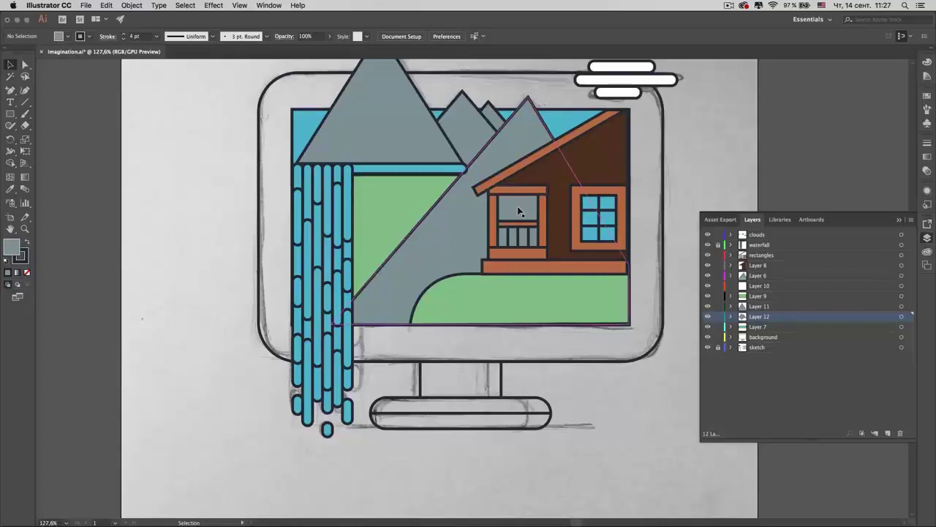
- Choose the Ellipse tool from the shape flyout and select the polygon in expanded Layer 6
scroll(552, 342, up, 3)
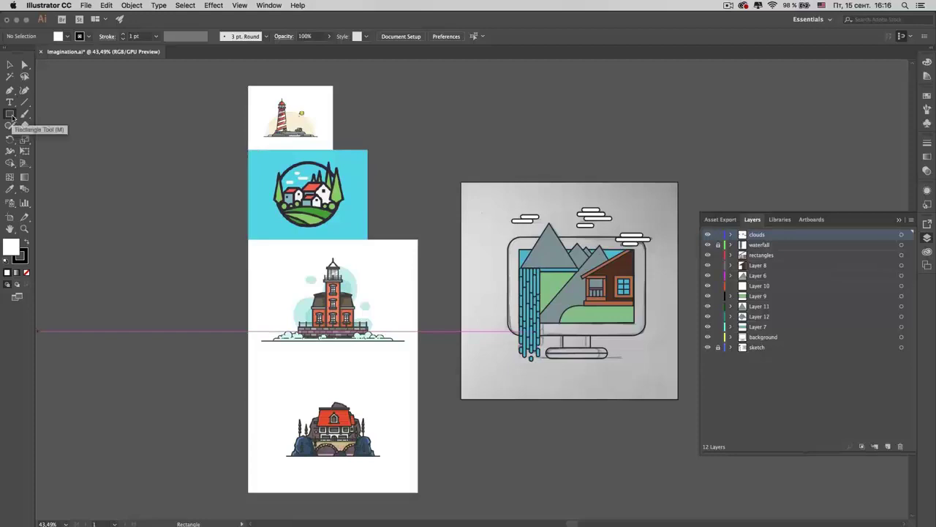
click(10, 114)
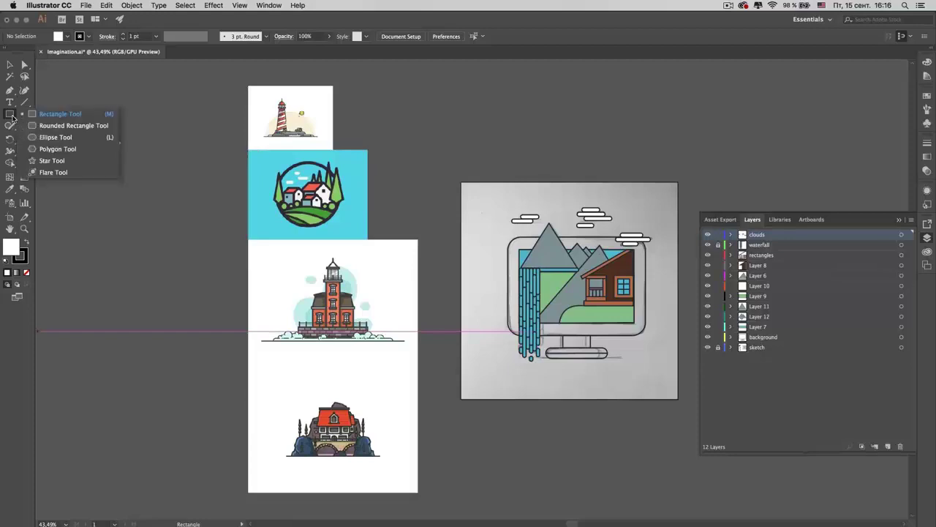
click(104, 139)
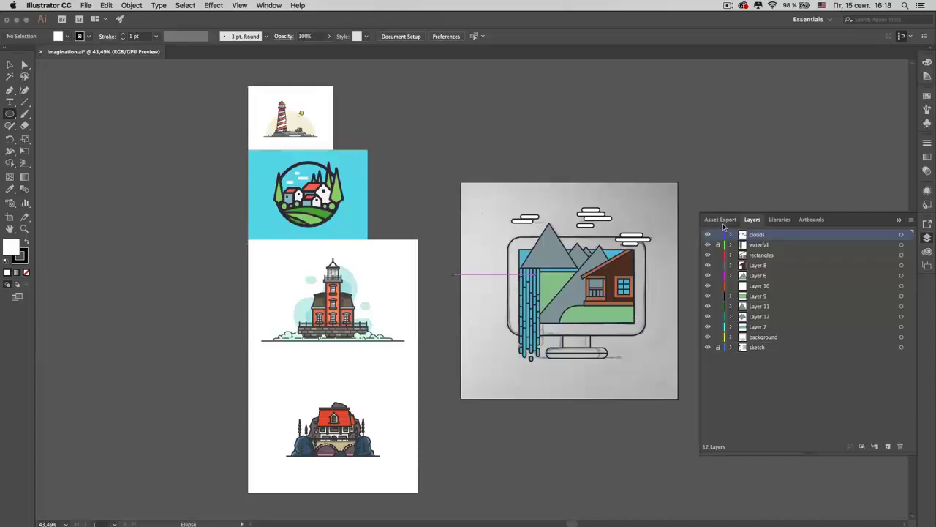
click(731, 276)
click(773, 296)
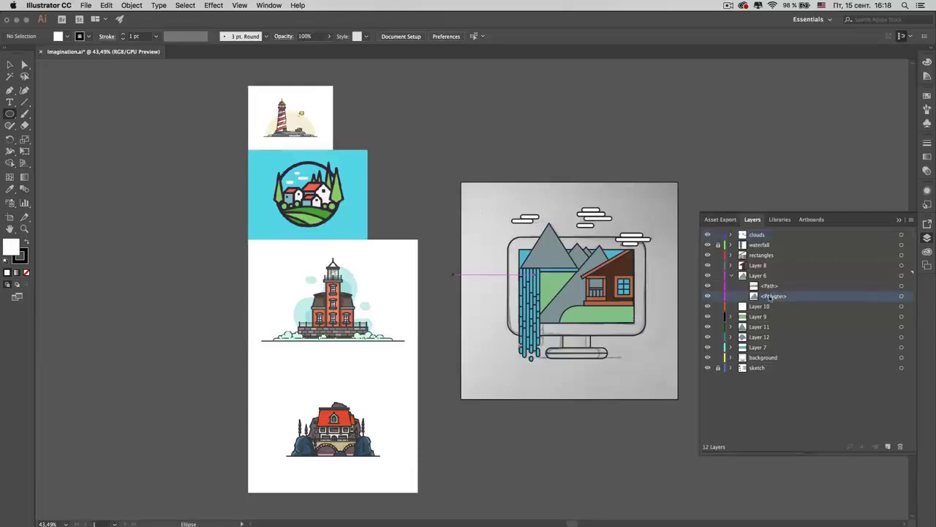
- Draw a green circle over the meadow and stack it behind the mountain polygon in Layer 6
scroll(575, 294, up, 5)
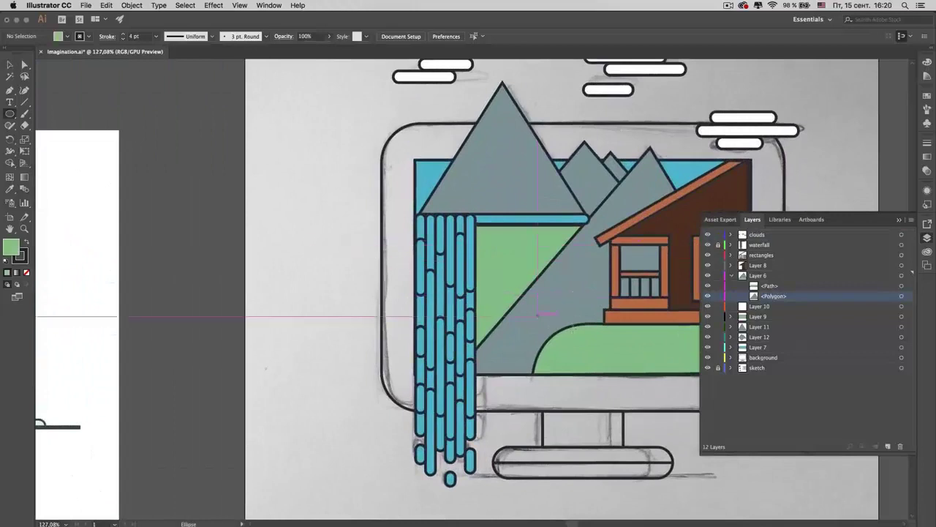
mouse_move(448, 260)
mouse_down()
mouse_move(595, 368)
mouse_move(623, 368)
mouse_up()
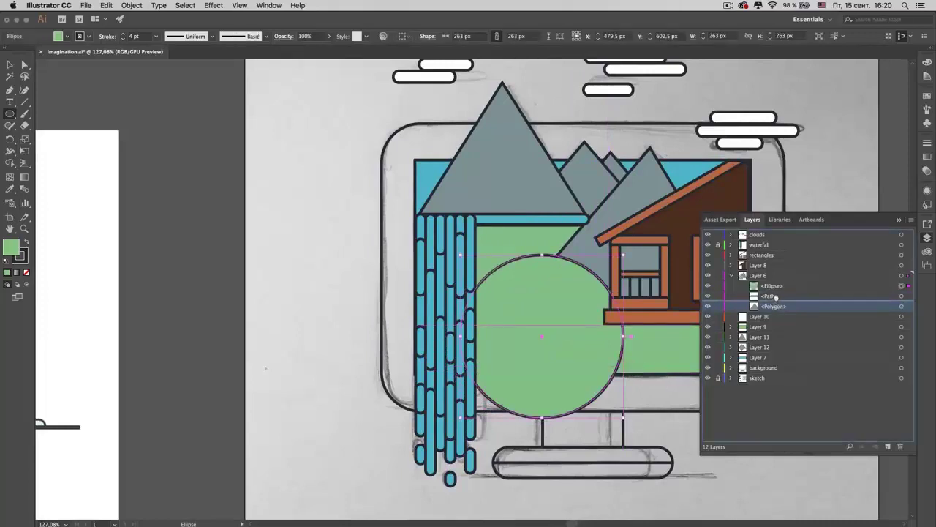
drag(779, 292, 779, 291)
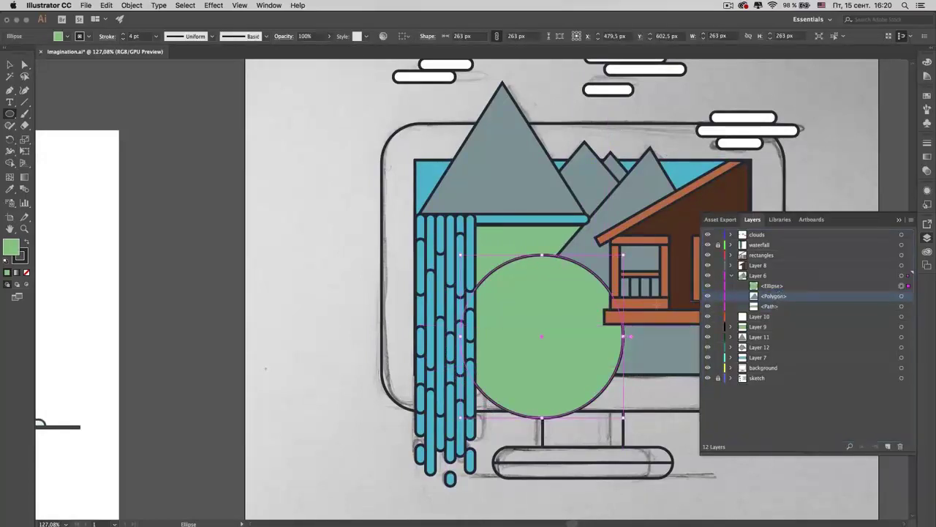
click(778, 287)
key(ctrl+bracketleft)
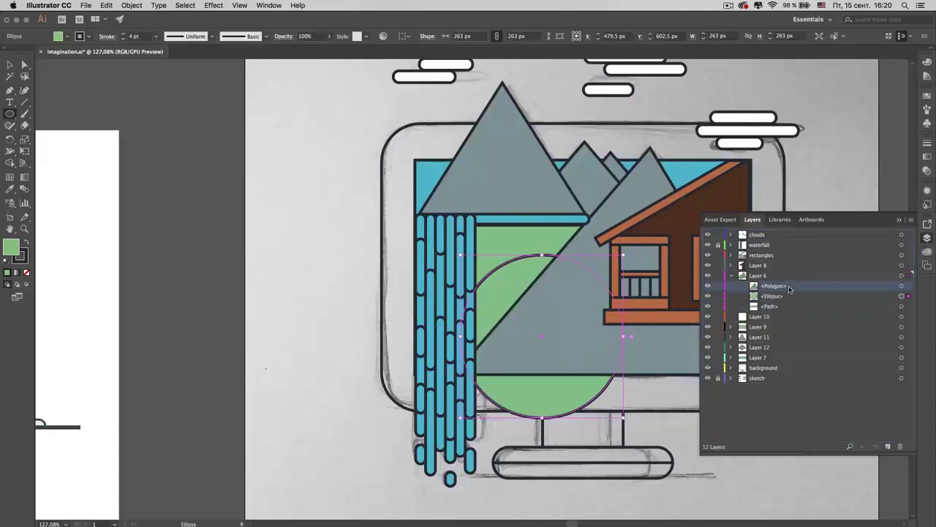
drag(797, 290, 781, 301)
click(774, 289)
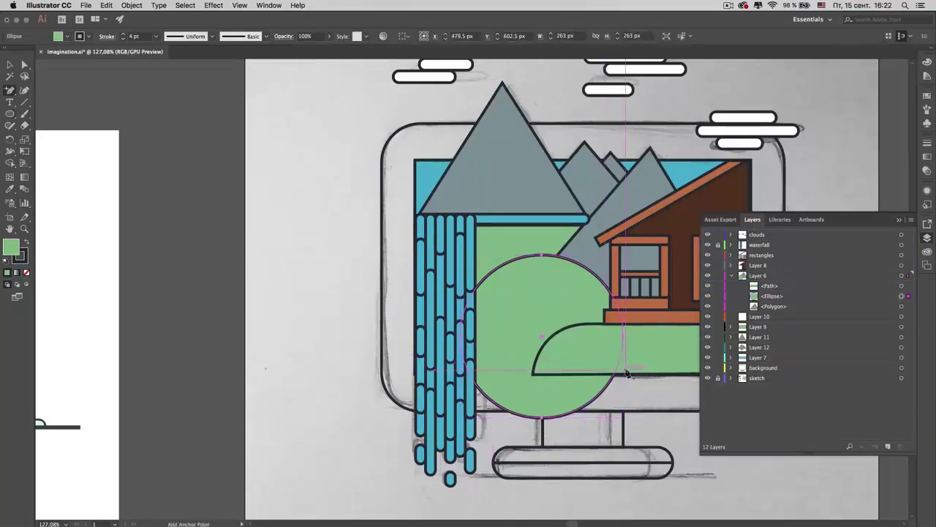
- Delete the circle's bottom anchor point and straighten its bottom edge into a flat hill
click(615, 376)
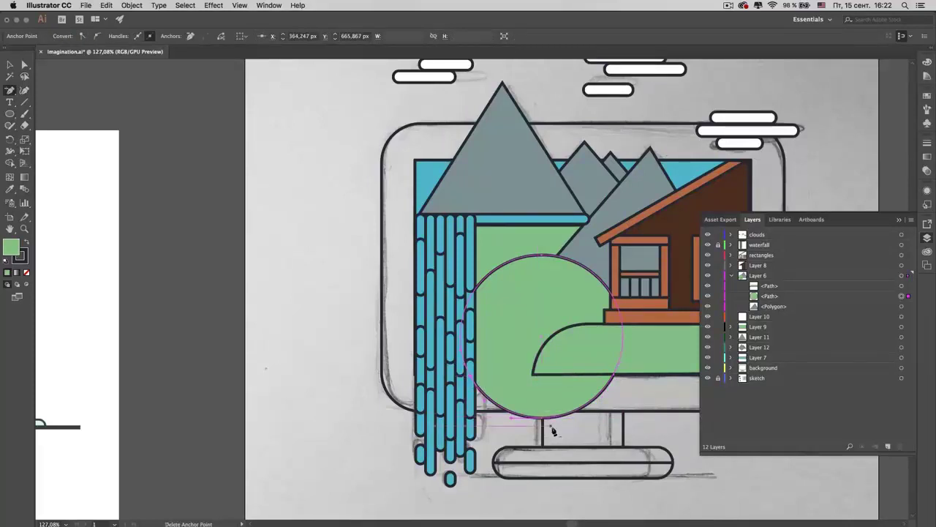
click(542, 424)
click(559, 286)
click(542, 424)
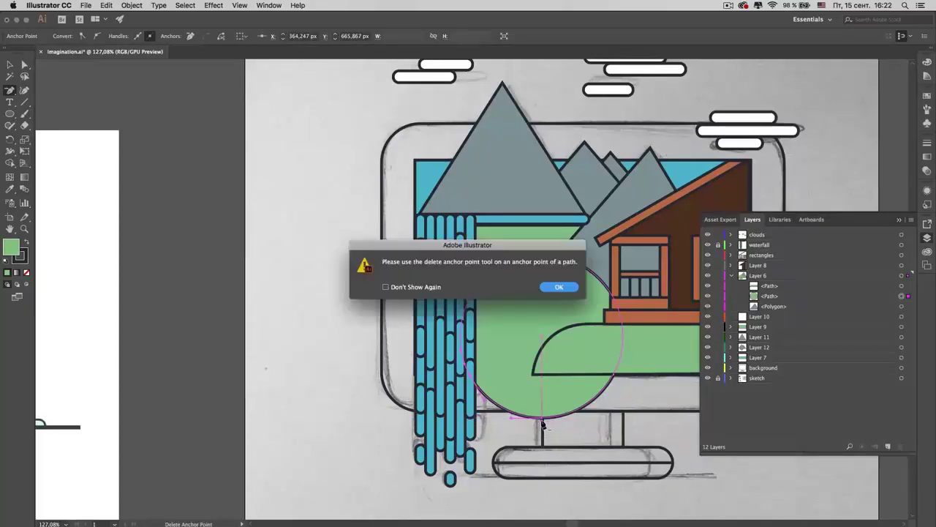
click(556, 287)
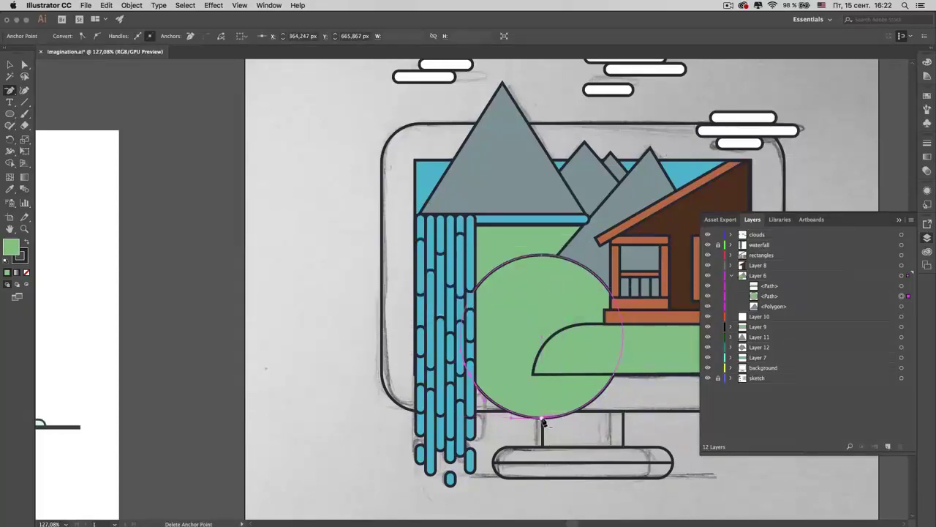
click(542, 421)
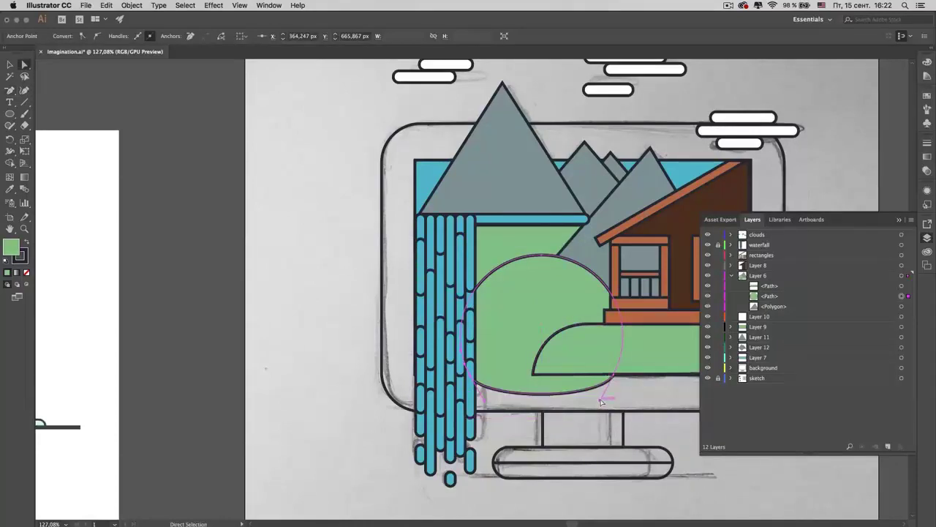
drag(565, 382, 617, 380)
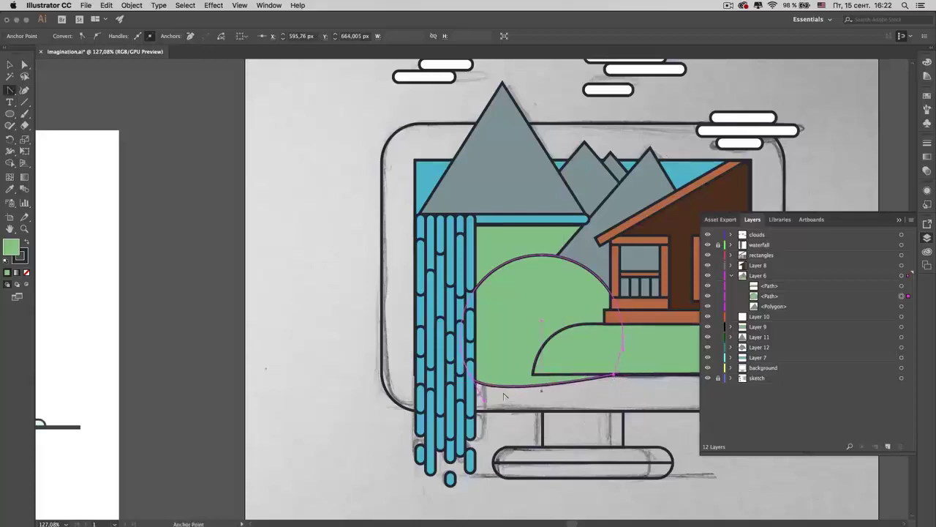
click(471, 377)
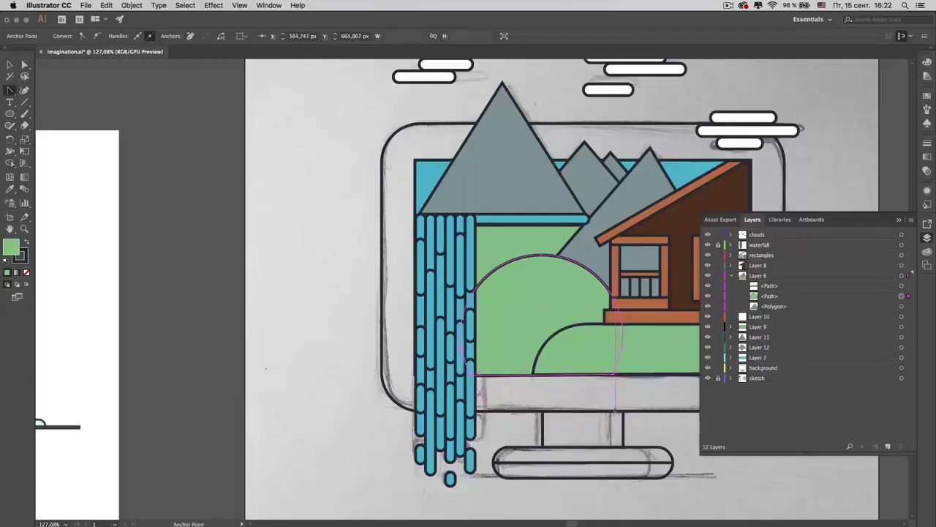
click(647, 411)
key(v)
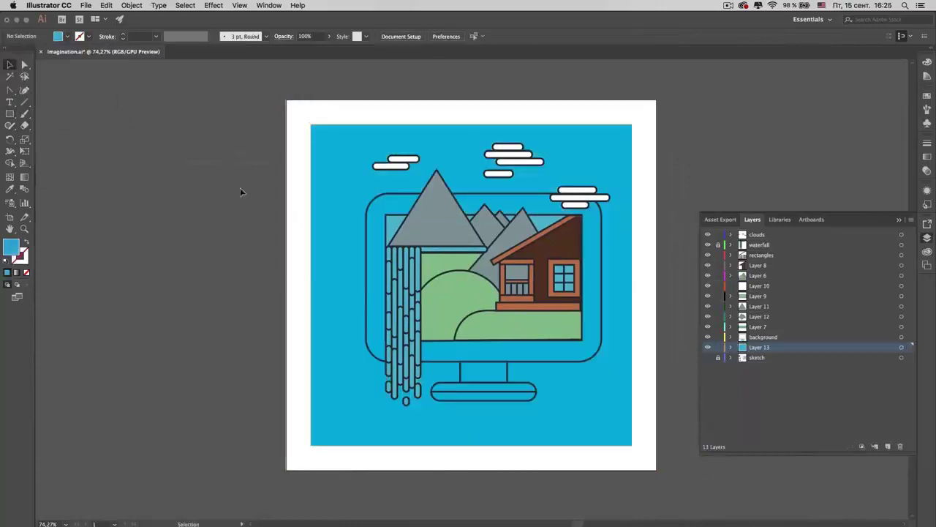
- Fill the monitor frame with dark slate #3A4851
click(322, 192)
double_click(11, 247)
click(607, 222)
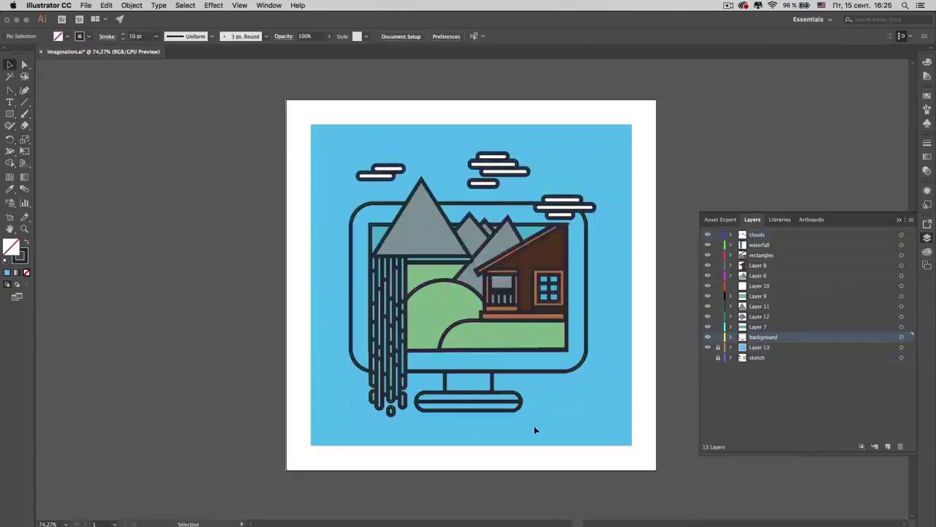
click(322, 191)
double_click(10, 247)
click(606, 221)
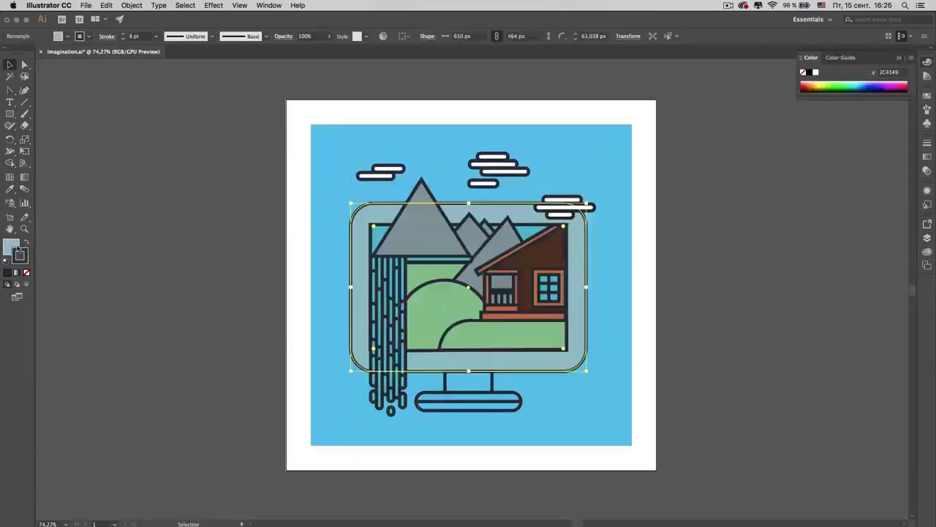
double_click(10, 247)
drag(392, 305, 397, 308)
click(606, 222)
- Copy the monitor's dark slate fill onto the monitor stand with the Eyedropper
click(468, 401)
key(i)
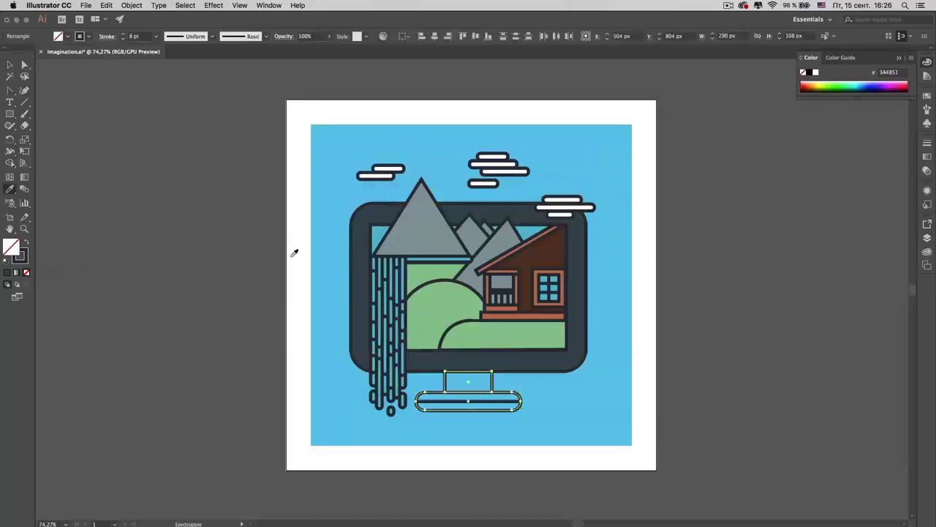
click(362, 307)
scroll(598, 259, up, 3)
key(v)
scroll(598, 260, up, 3)
scroll(678, 235, down, 4)
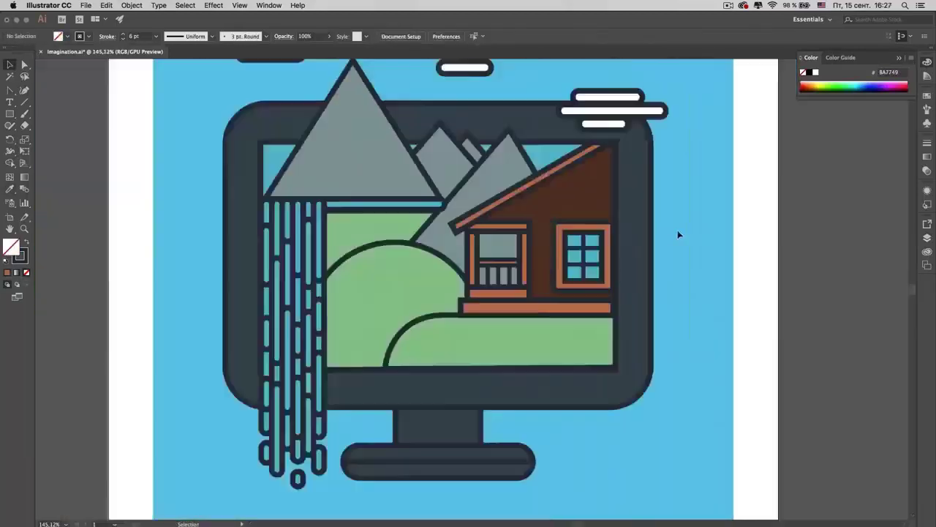
scroll(678, 235, down, 3)
- Give the larger upper hill a dark green fill
click(428, 322)
double_click(10, 246)
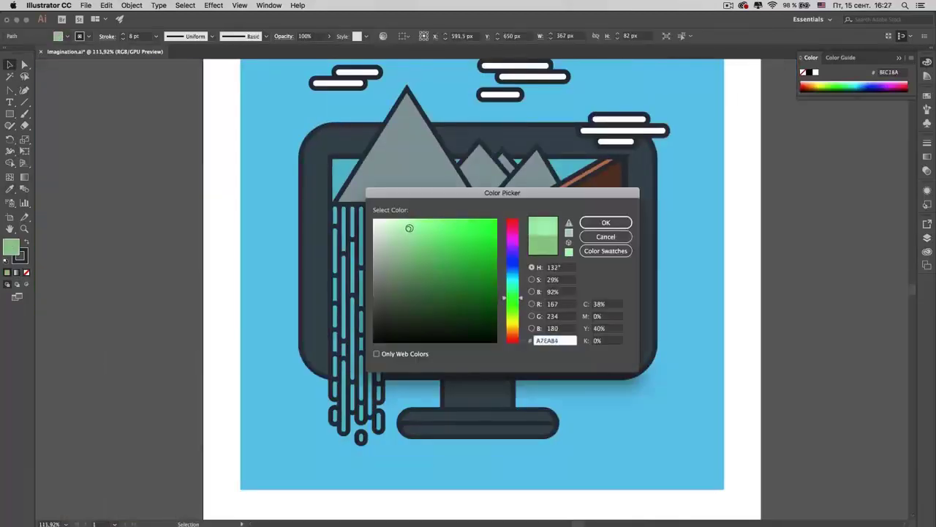
key(Return)
click(425, 293)
double_click(11, 247)
key(Return)
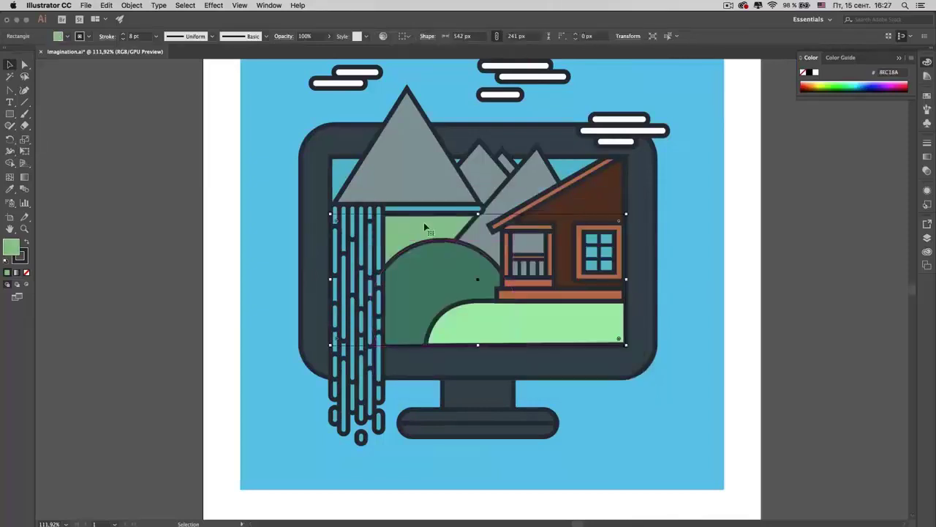
- Open the Layers panel, select the waterfall and right mountain, and expand Layer 6
click(404, 209)
key(F7)
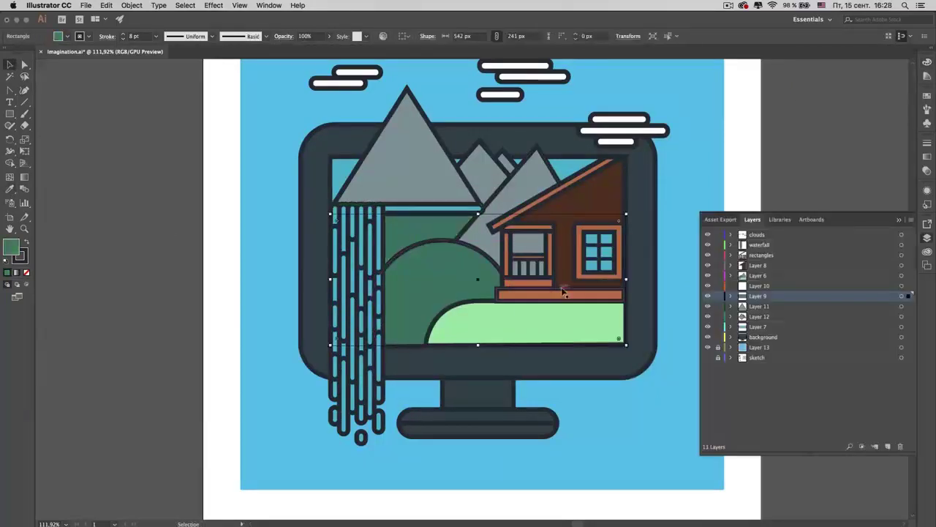
click(901, 245)
key(a)
click(627, 297)
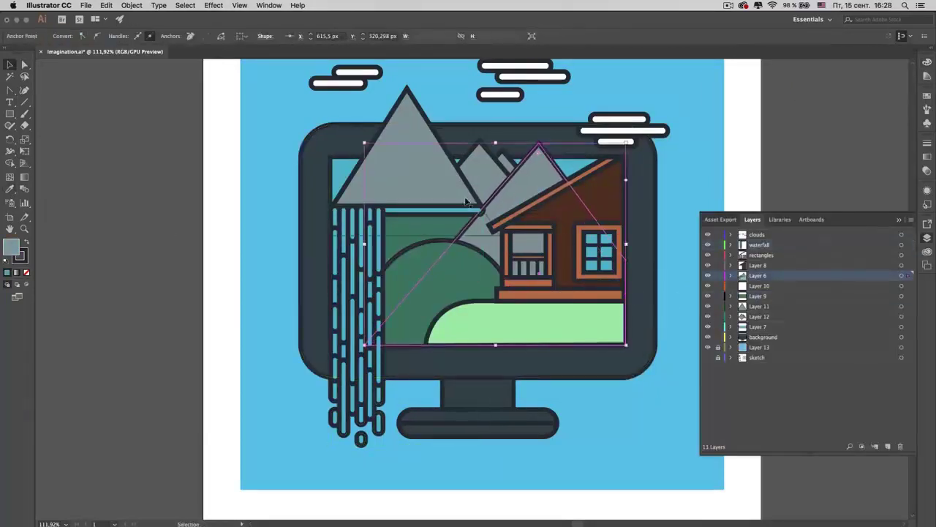
key(v)
click(731, 275)
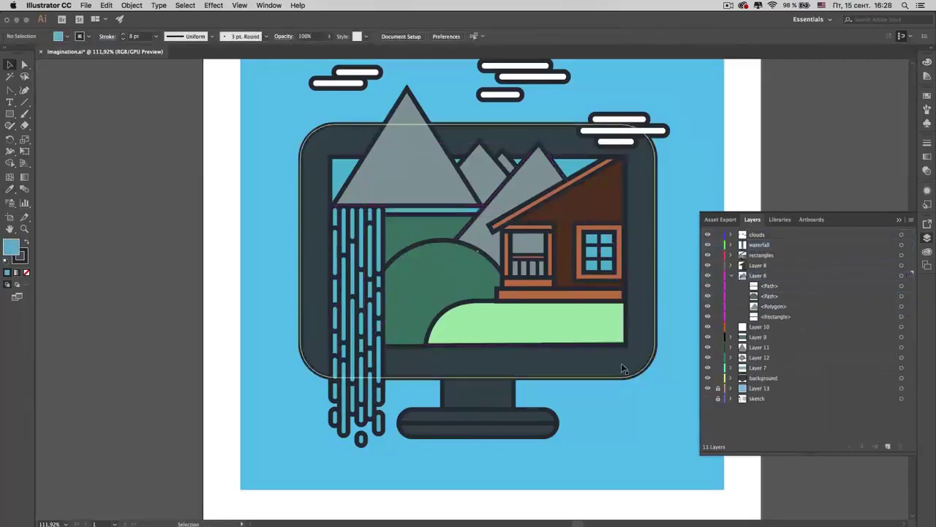
- Add a new layer and draw a dark teal triangle for the first pine tree
scroll(626, 154, up, 10)
click(591, 188)
key(ctrl+l)
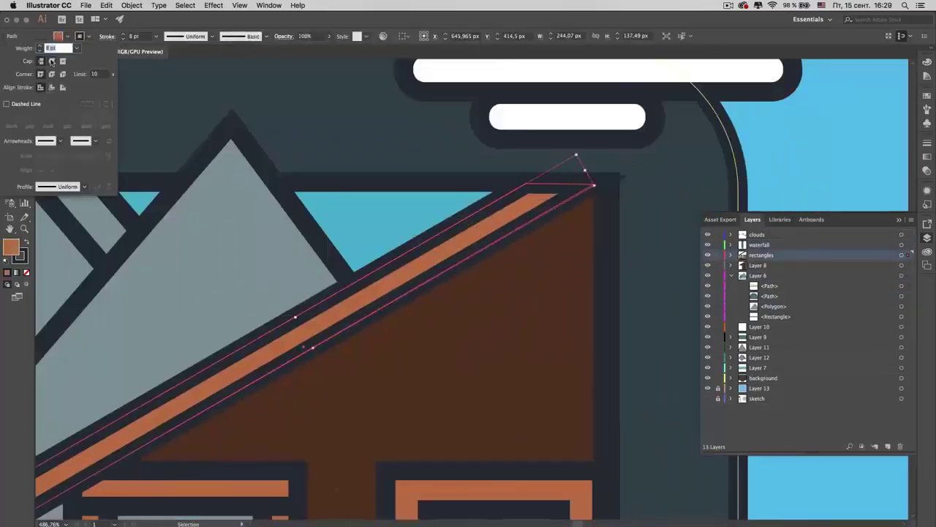
key(ctrl+0)
scroll(373, 327, up, 2)
key(l)
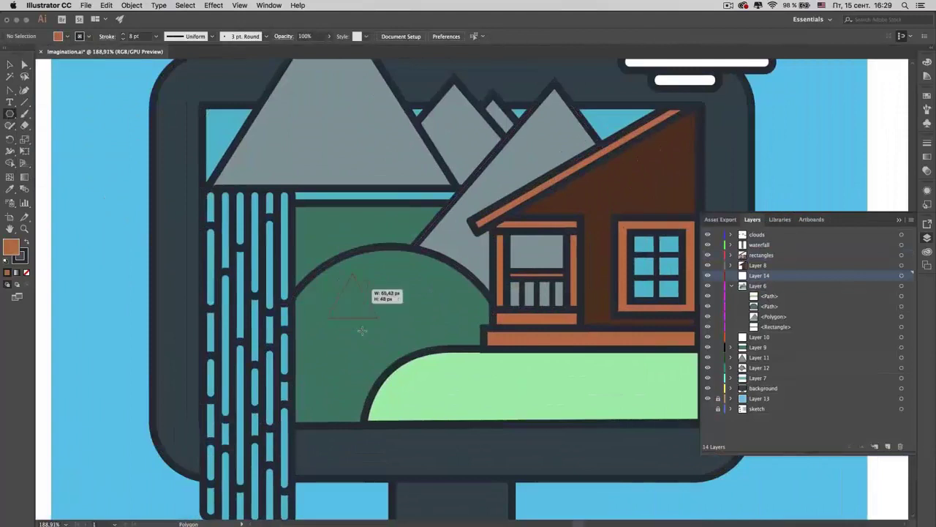
double_click(11, 247)
click(454, 307)
click(607, 222)
key(v)
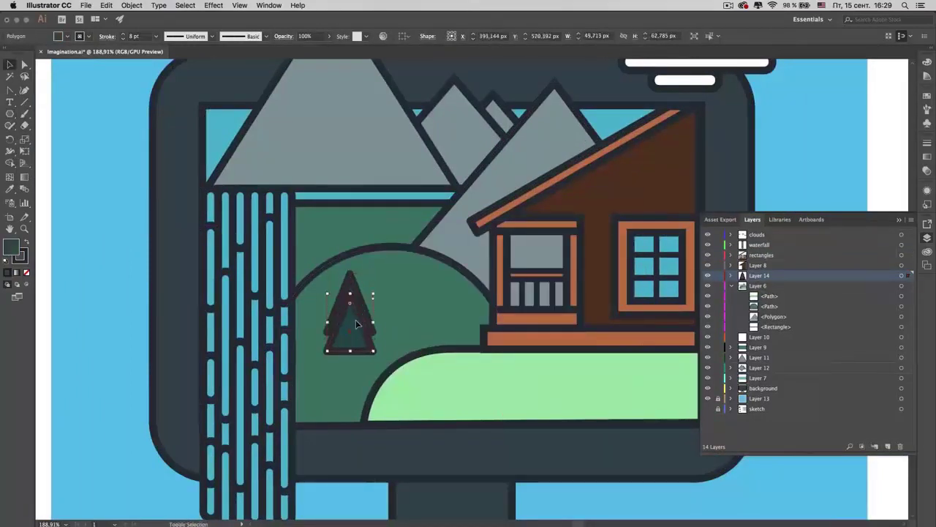
- Duplicate the triangle into stacked tiers, nest the tree layer in Layer 6, and place more trees
drag(356, 324, 357, 366)
key(ctrl+d)
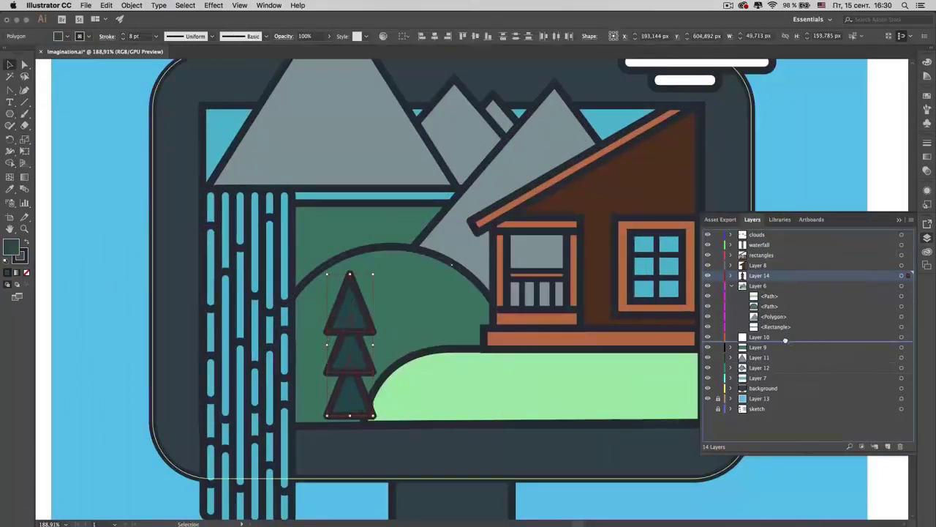
drag(759, 275, 785, 341)
drag(350, 307, 404, 285)
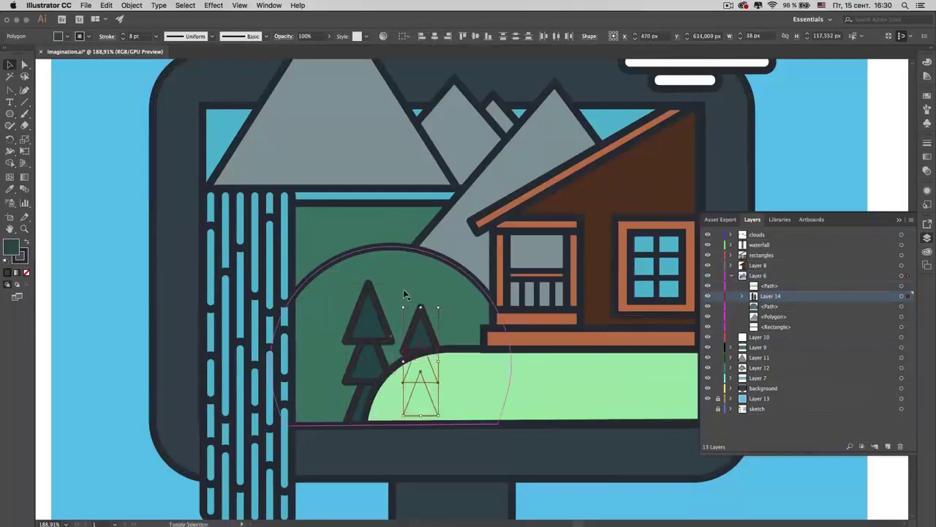
drag(406, 322, 319, 352)
click(367, 385)
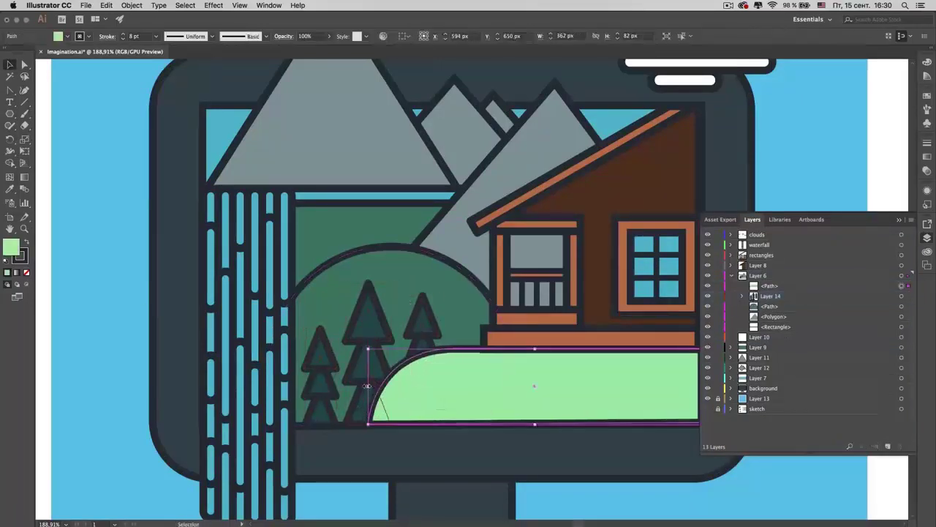
- Recolour the right and large left mountains mauve
click(512, 183)
scroll(468, 293, up, 2)
double_click(11, 249)
click(395, 264)
click(601, 221)
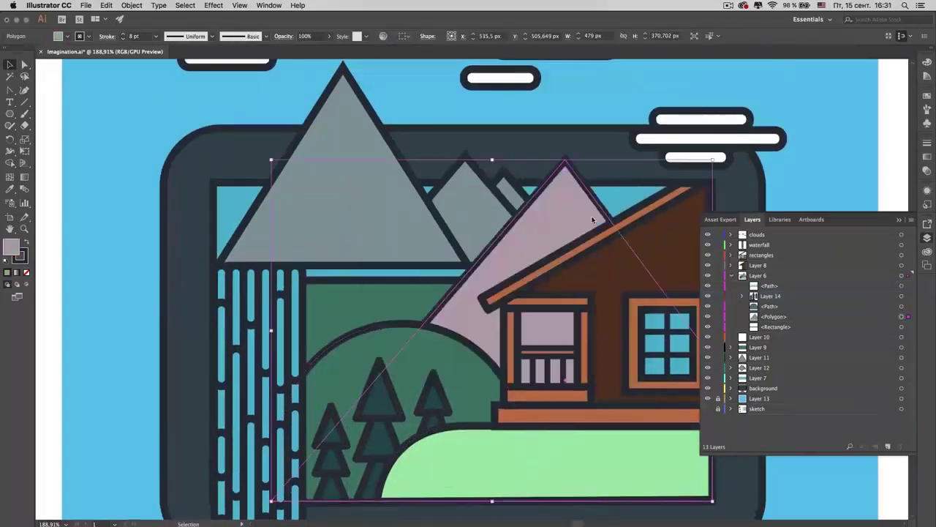
double_click(11, 248)
key(Return)
click(344, 182)
double_click(11, 248)
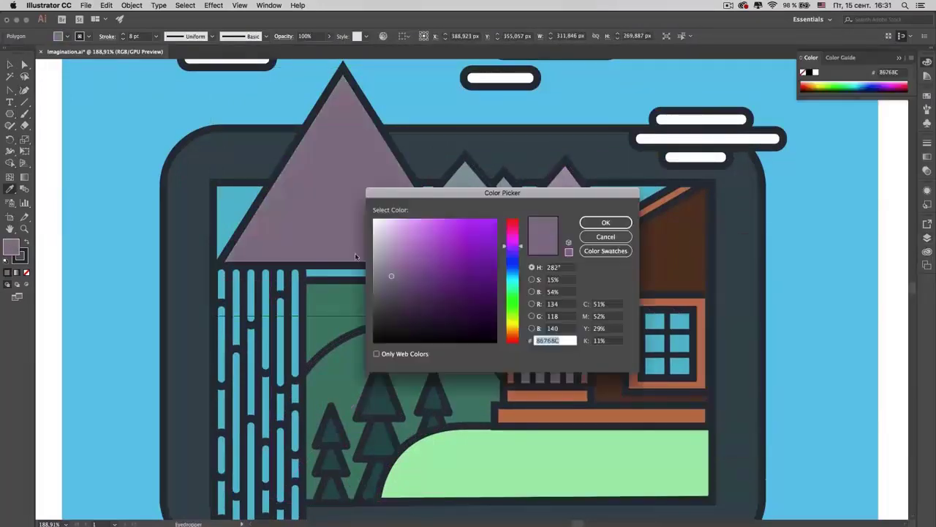
key(Return)
- Give the middle mountains a darker blue fill
ctrl+click(481, 203)
click(244, 212)
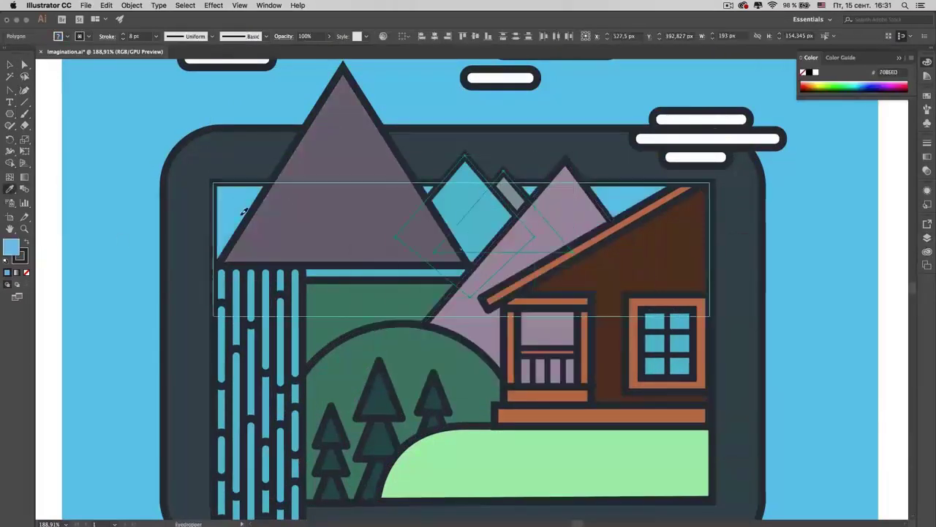
key(v)
click(468, 205)
drag(574, 213, 502, 226)
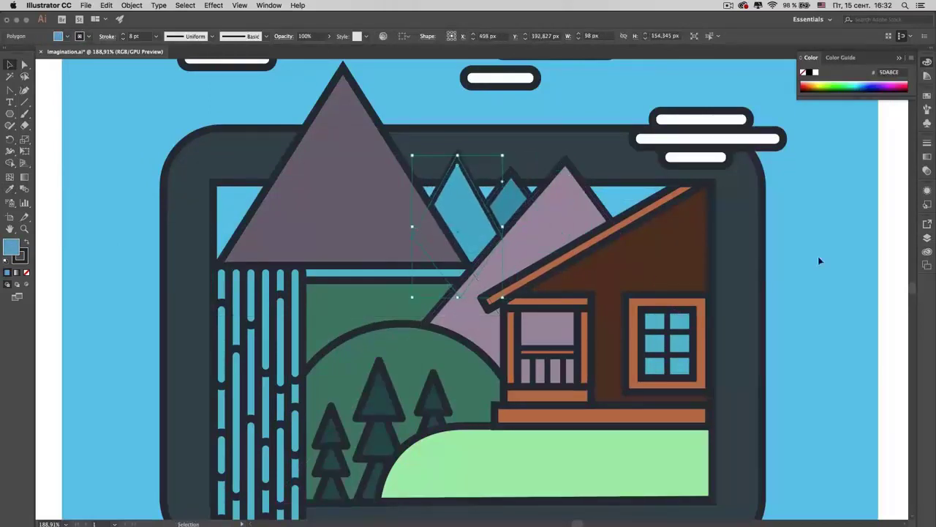
- Make the roof beam and base plank red and the porch peach
click(687, 190)
key(Return)
click(548, 401)
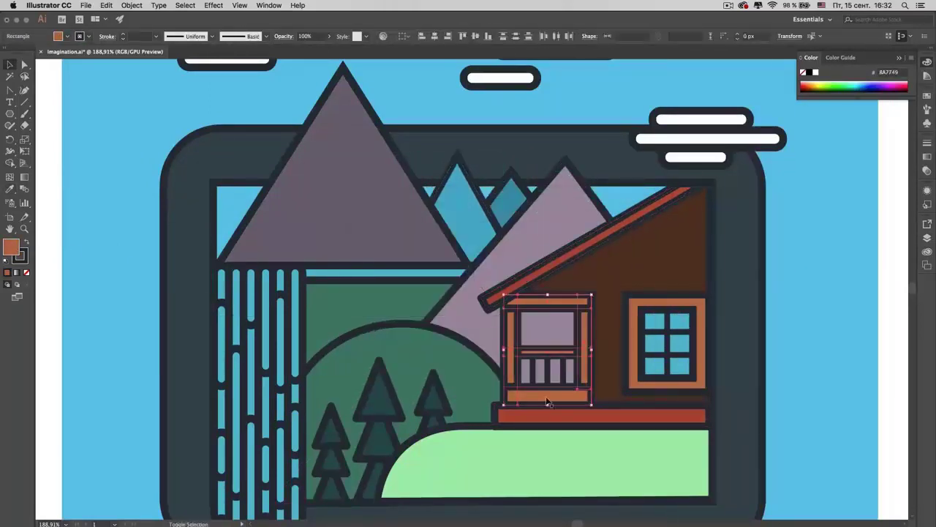
double_click(10, 247)
key(Return)
- Draw a small circle on the porch
scroll(558, 311, up, 5)
key(l)
double_click(10, 247)
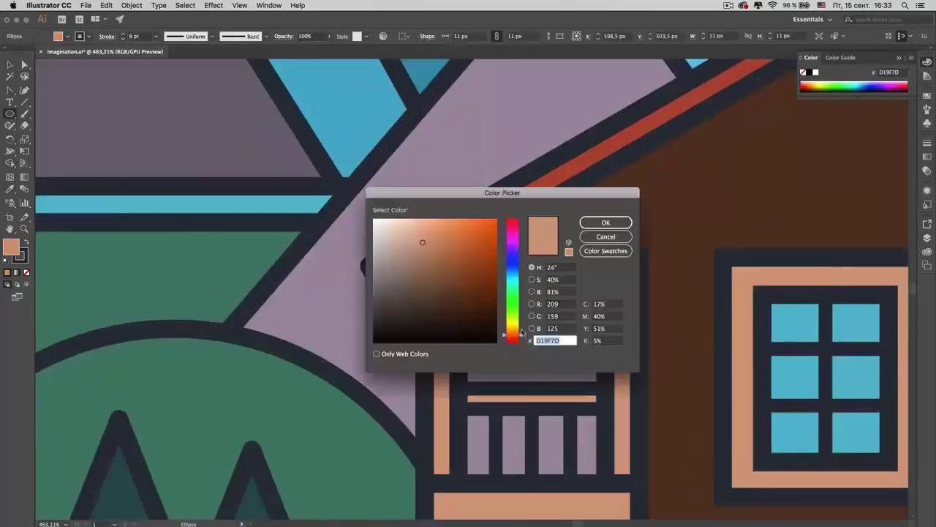
key(Return)
drag(516, 322, 550, 356)
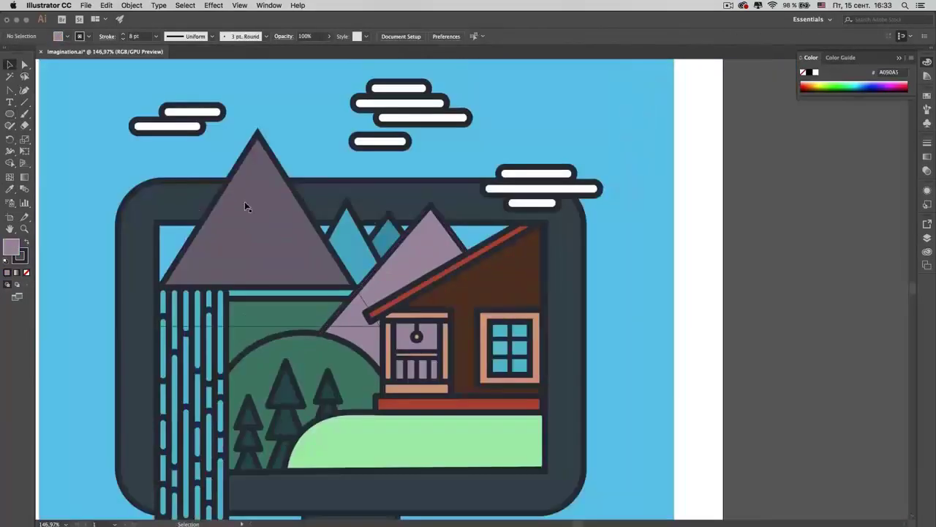
- Draw a flat sky-blue triangle over the house wall, tucking one corner under the roof
drag(10, 114, 44, 150)
drag(535, 263, 607, 293)
key(F7)
key(i)
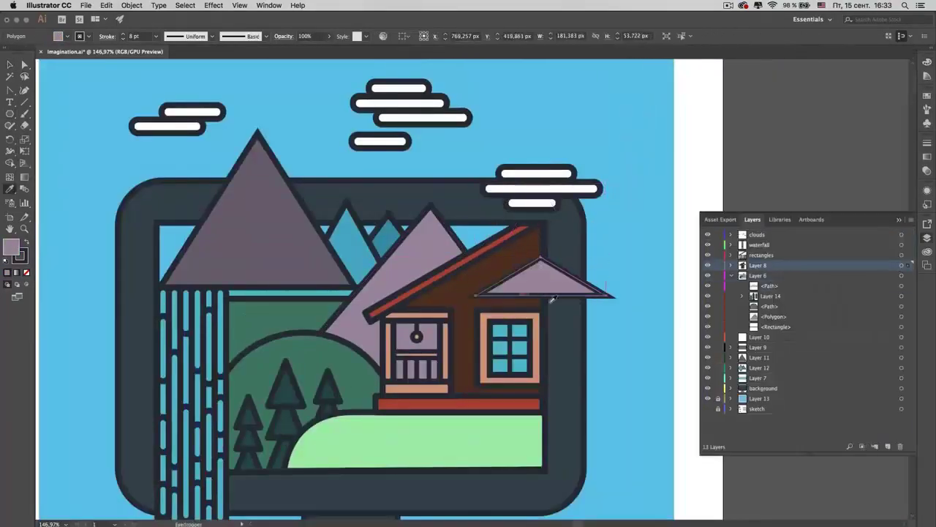
click(479, 234)
key(a)
drag(607, 295, 542, 261)
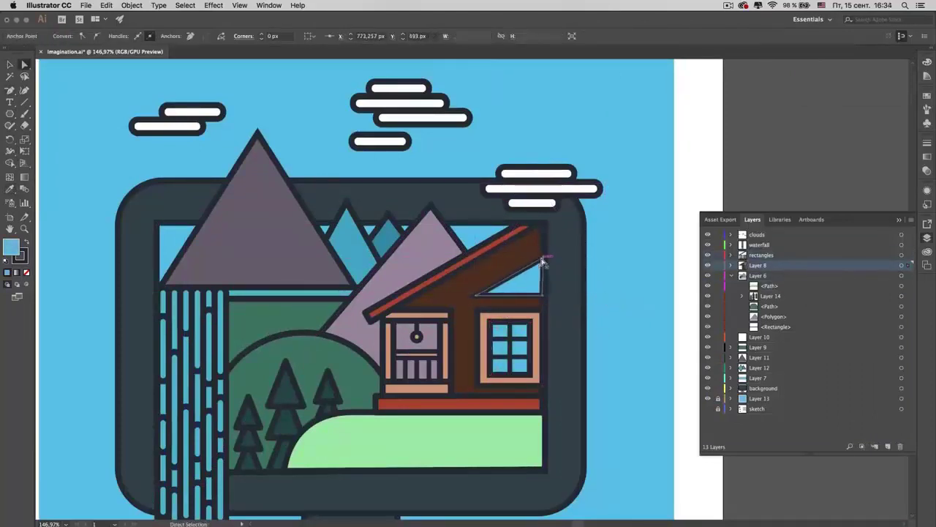
scroll(543, 262, up, 5)
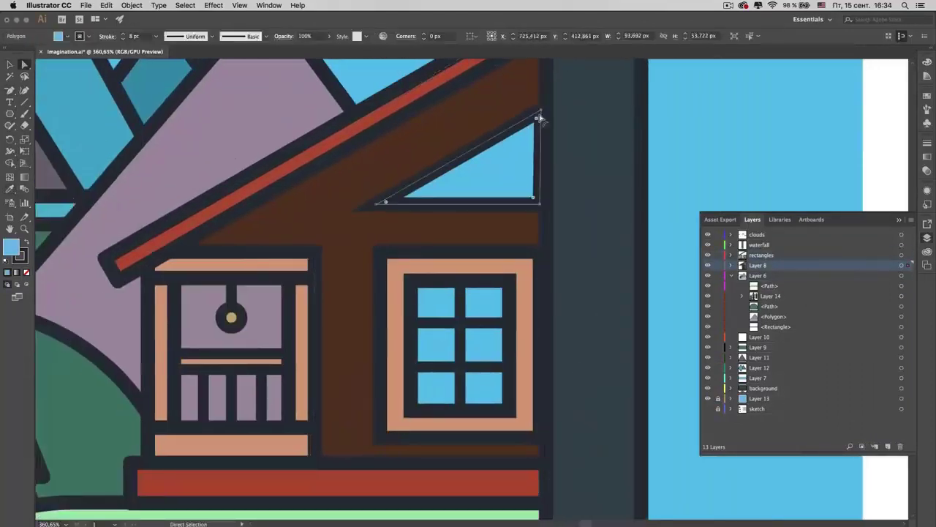
- Select the house window group and fit the whole artboard in view
key(v)
click(541, 341)
click(493, 310)
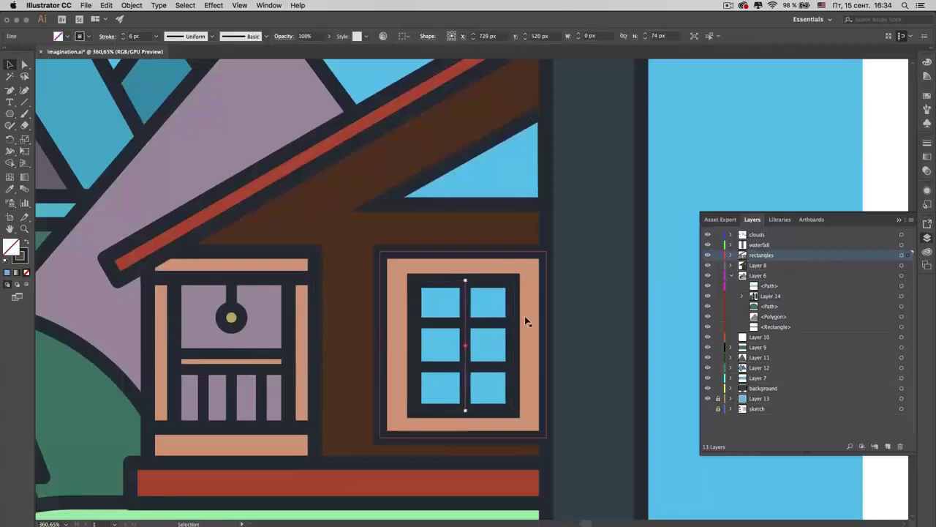
key(ctrl+0)
key(a)
scroll(507, 344, up, 3)
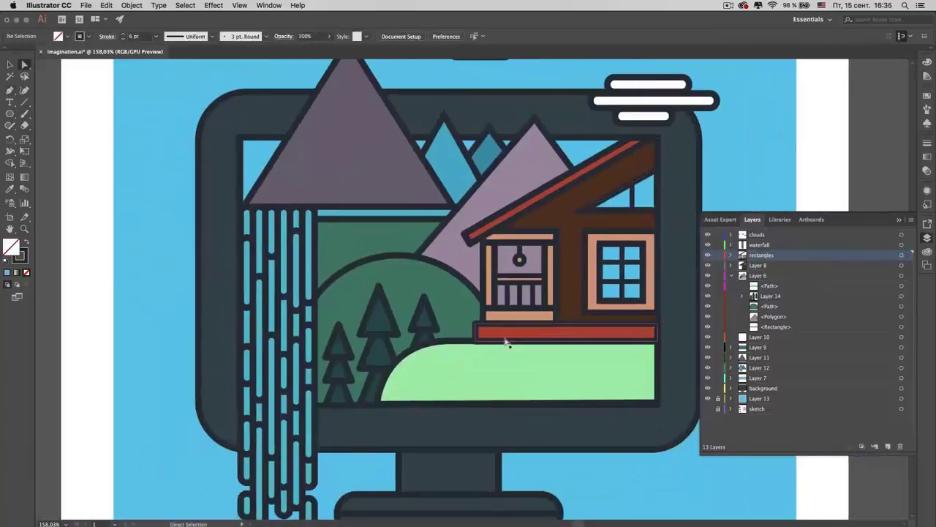
scroll(507, 343, up, 3)
scroll(507, 344, down, 3)
key(v)
- Give the thin water strip below the mountain a brighter blue fill
click(666, 412)
double_click(11, 249)
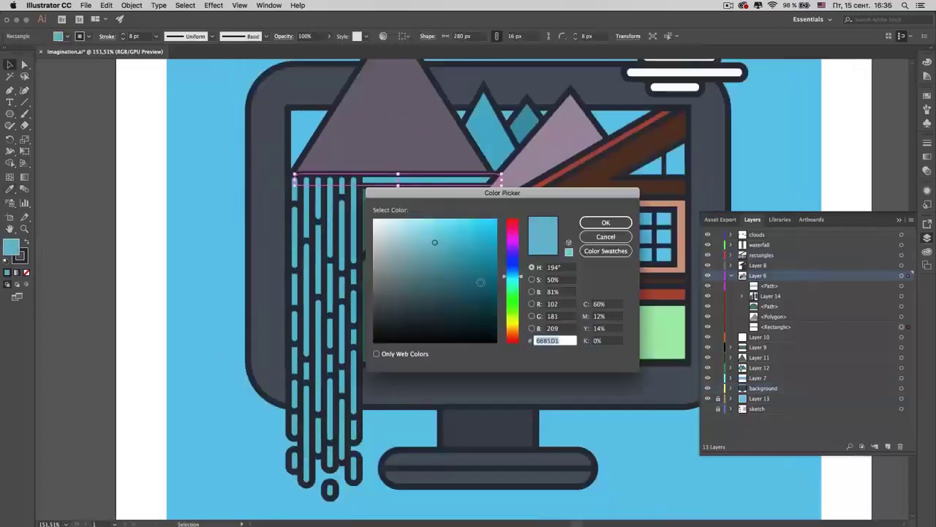
drag(480, 282, 468, 263)
key(Return)
- Make the lowest waterfall pieces white and give one stripe a dark blue fill
shift+click(307, 464)
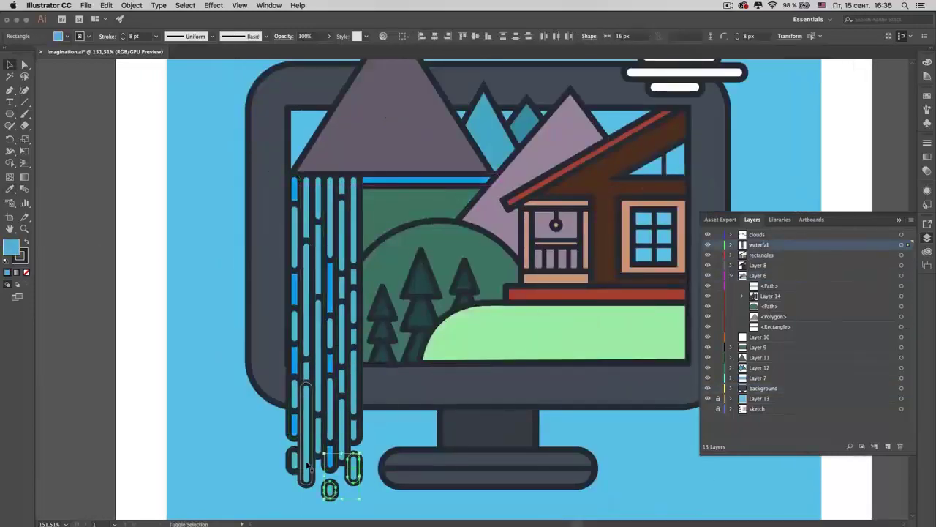
key(d)
click(319, 314)
double_click(12, 249)
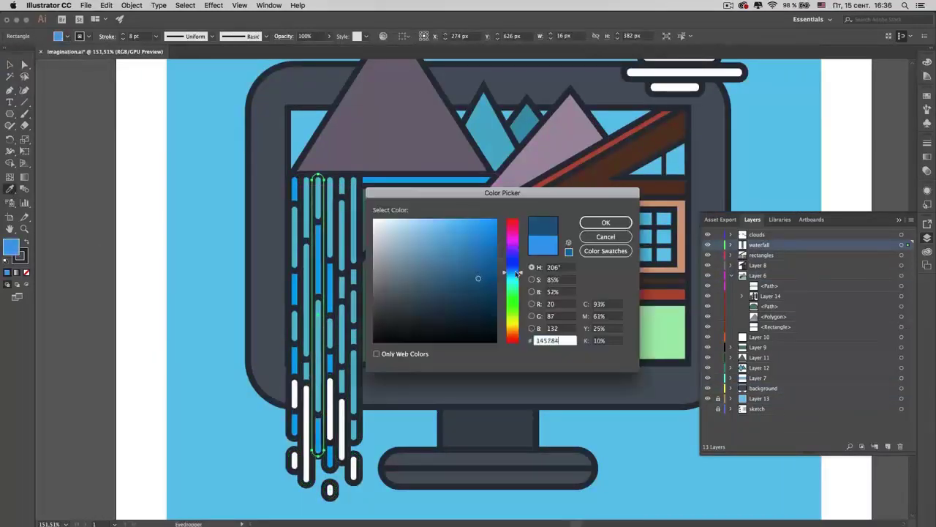
key(Return)
- Eyedropper stripe colours onto several waterfall pieces, giving the top piece a lighter blue
key(v)
click(341, 293)
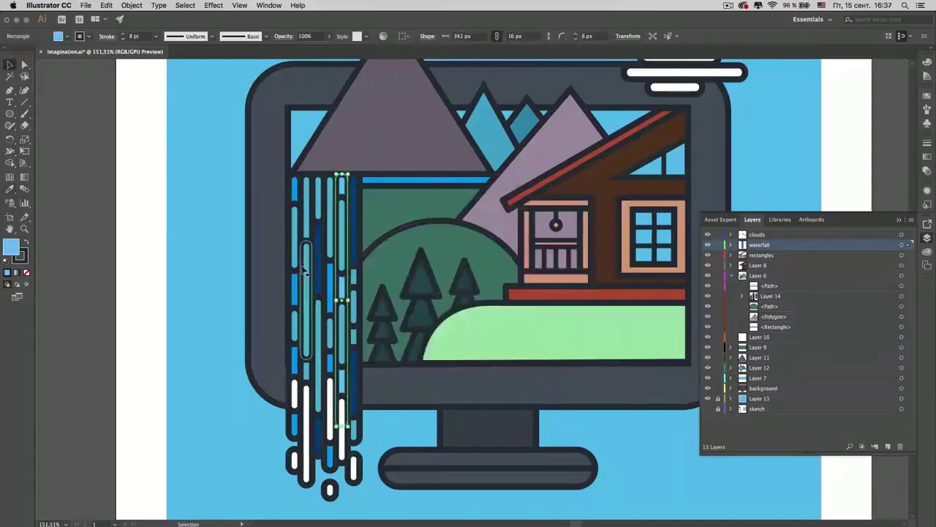
key(i)
click(306, 271)
click(296, 241)
click(316, 198)
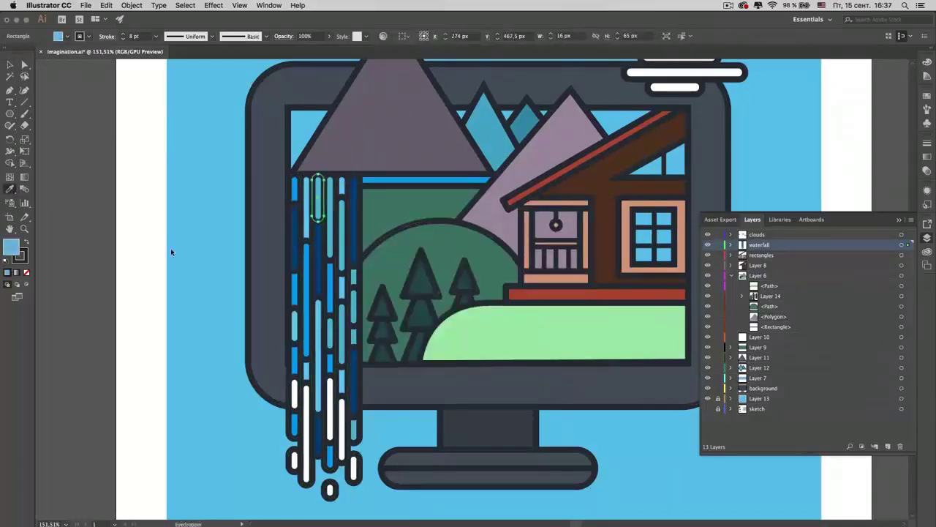
click(330, 219)
- Select several full waterfall stripes together
key(v)
click(341, 330)
click(353, 305)
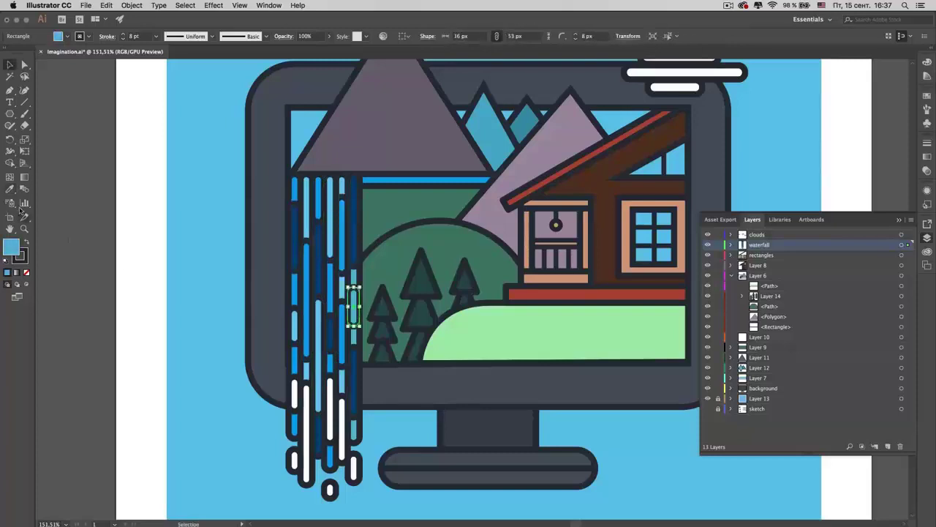
click(353, 293)
click(319, 351)
click(353, 307)
shift+click(306, 220)
- Fill the selected stripes with darker blue #2379D8 and clear the selection
key(i)
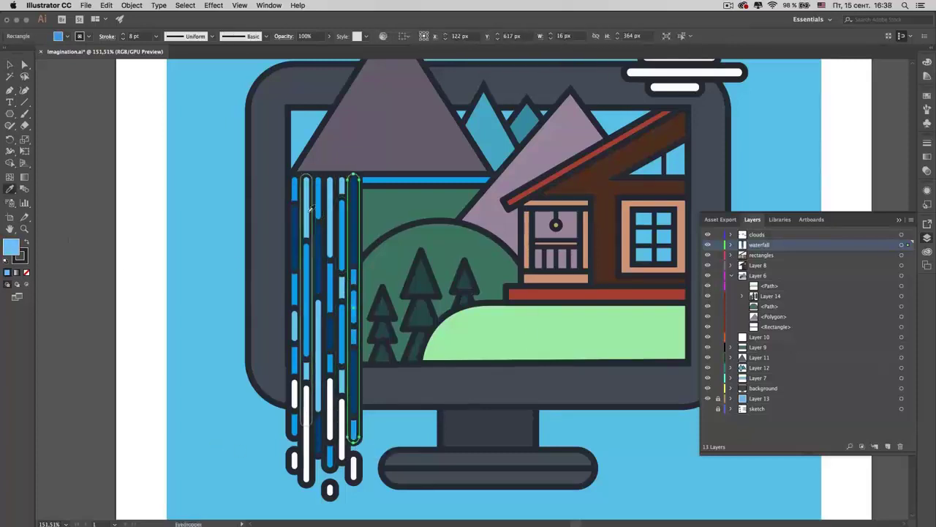
scroll(410, 292, down, 5)
scroll(409, 292, up, 3)
key(v)
double_click(11, 246)
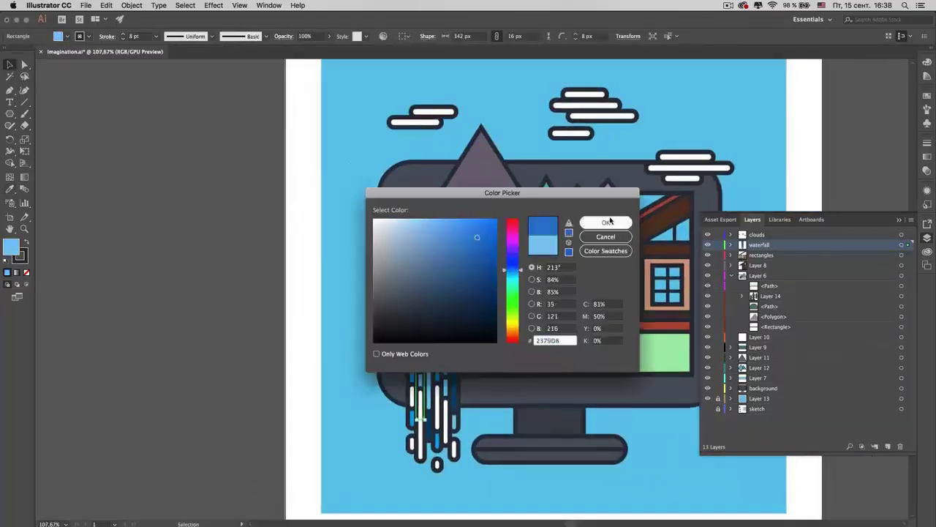
click(610, 221)
click(217, 258)
scroll(218, 257, down, 1)
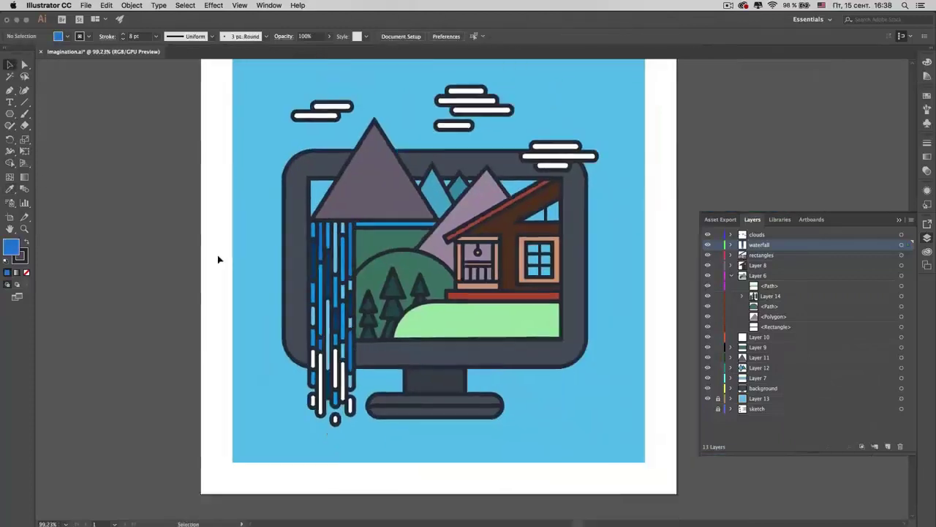
scroll(217, 259, down, 2)
- On Layer 11, turn a white circle into a pointed snow cap on the big peak
click(759, 357)
key(l)
drag(361, 144, 461, 243)
key(d)
key(p)
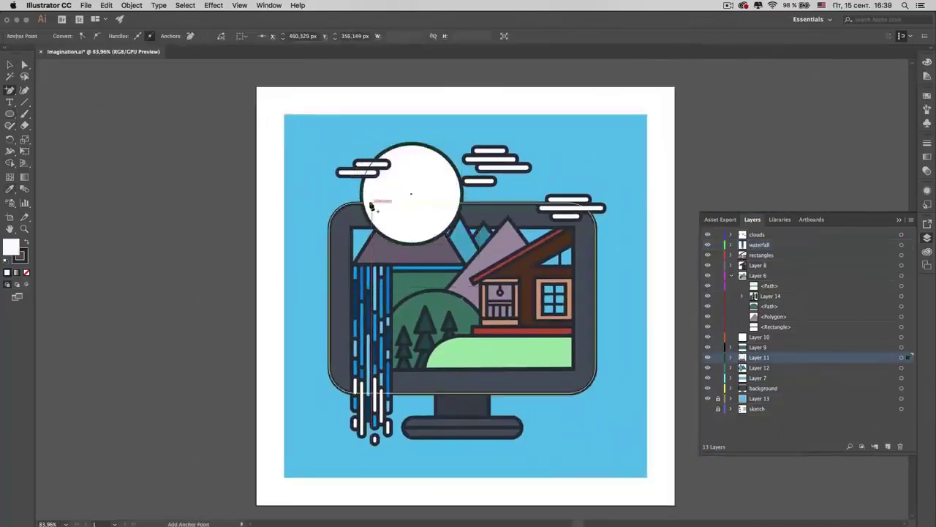
alt+click(411, 143)
key(a)
drag(411, 151, 410, 175)
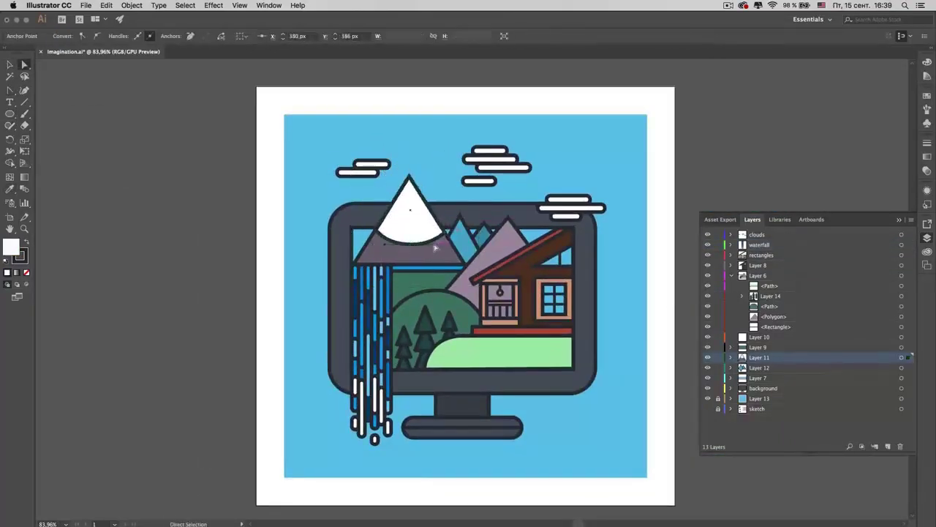
- On Layer 6, add a second white snow cap shape on the smaller peak
click(758, 275)
key(l)
mouse_move(467, 184)
mouse_down()
mouse_move(537, 254)
mouse_move(512, 220)
mouse_up()
key(shift+c)
click(557, 232)
key(v)
click(198, 234)
- Draw a ground line beneath the monitor stand on the waterfall layer
scroll(367, 224, up, 2)
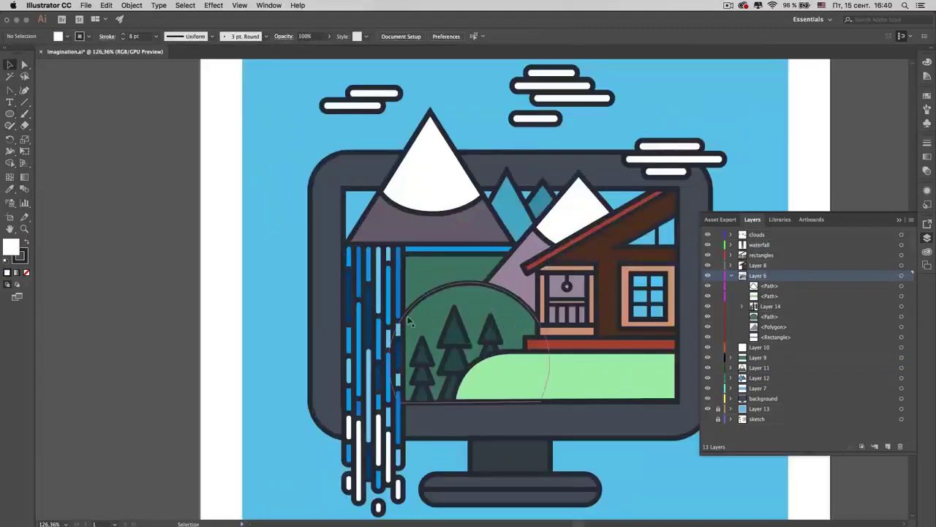
click(759, 244)
scroll(209, 219, down, 3)
key(backslash)
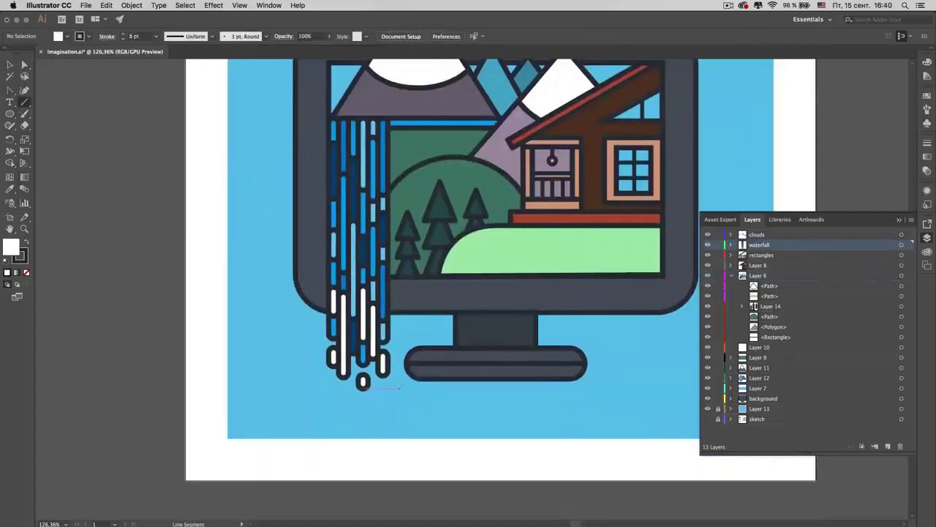
drag(398, 388, 612, 349)
key(ctrl+0)
key(v)
- Recolour a house trim rectangle peach
click(507, 267)
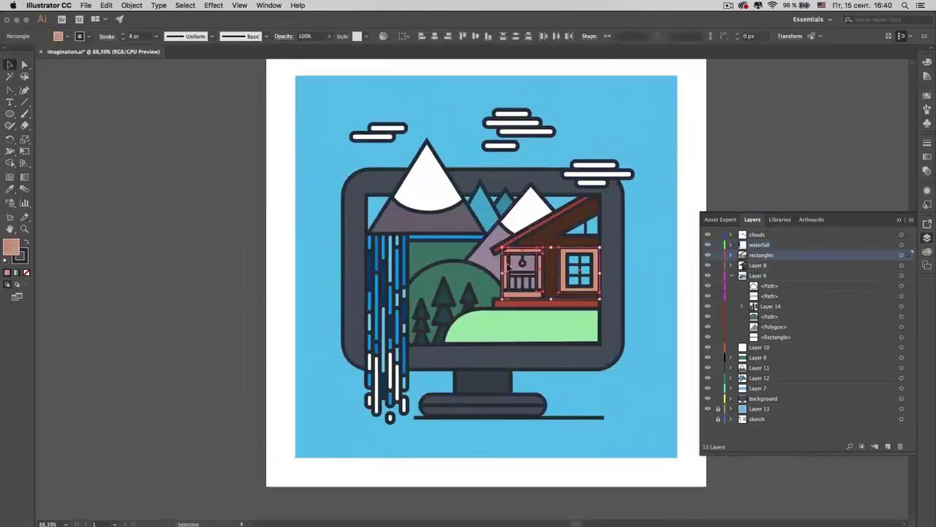
double_click(11, 247)
key(Return)
- Draw a vertical balcony line on the house and fit the artboard in view
scroll(541, 278, up, 3)
scroll(541, 278, up, 3)
key(backslash)
drag(322, 305, 324, 248)
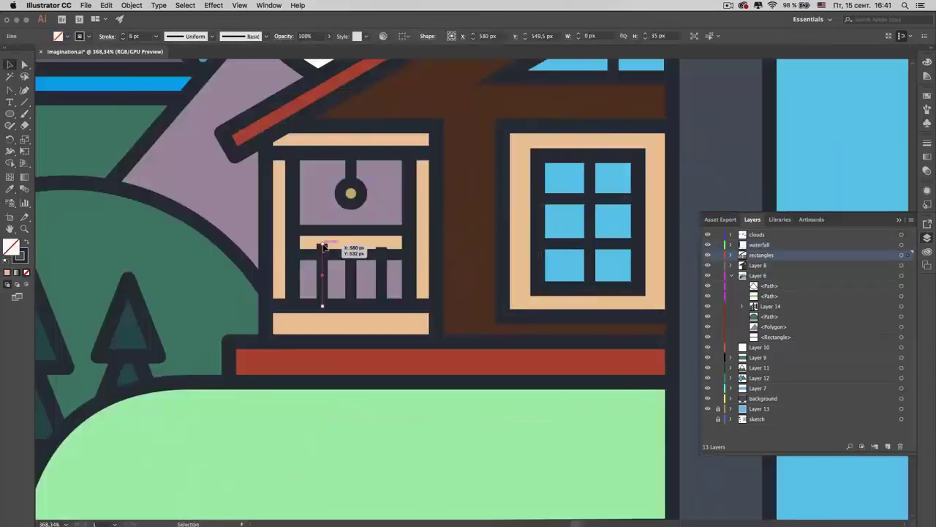
key(v)
key(ctrl+0)
- Try a different hue on the selected piece, keep it brown, and clear the selection
double_click(11, 246)
mouse_move(513, 333)
mouse_down()
mouse_move(519, 241)
mouse_move(519, 333)
mouse_up()
key(Return)
key(ctrl+0)
key(ctrl+shift+a)
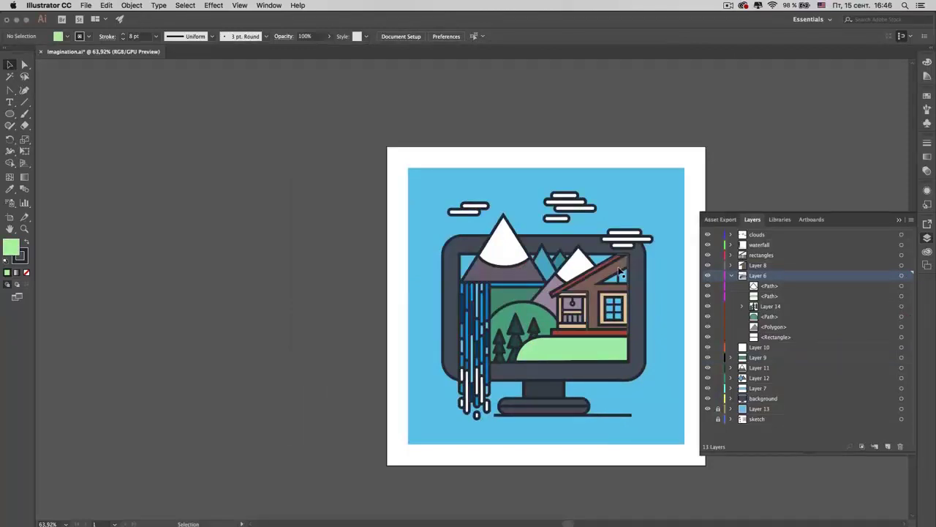
- Nudge the gable triangle's left corner against the roofline, fit the artboard, and select all artwork
scroll(618, 278, up, 5)
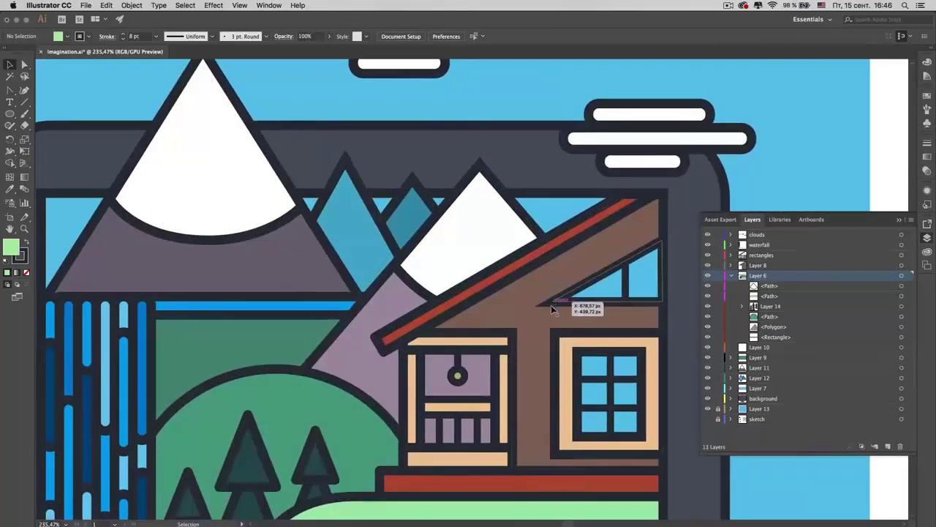
drag(555, 305, 553, 303)
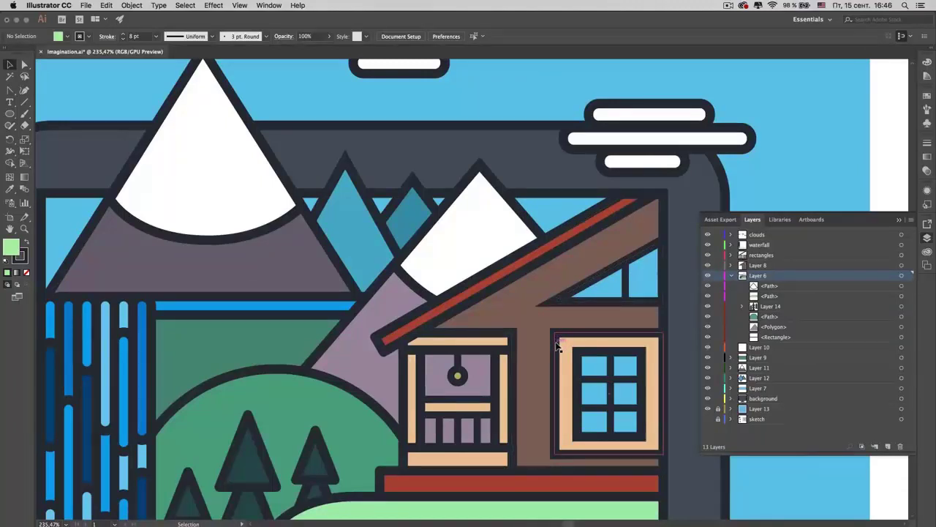
click(482, 169)
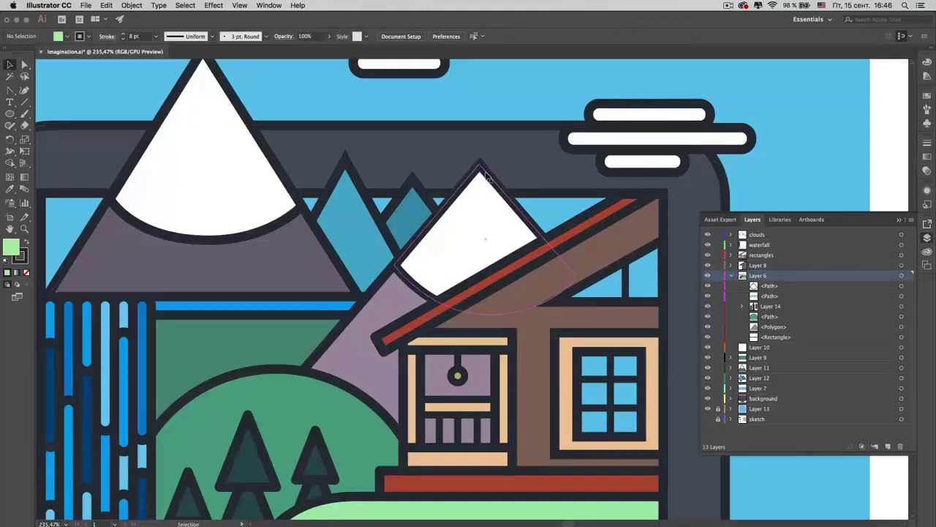
key(super+0)
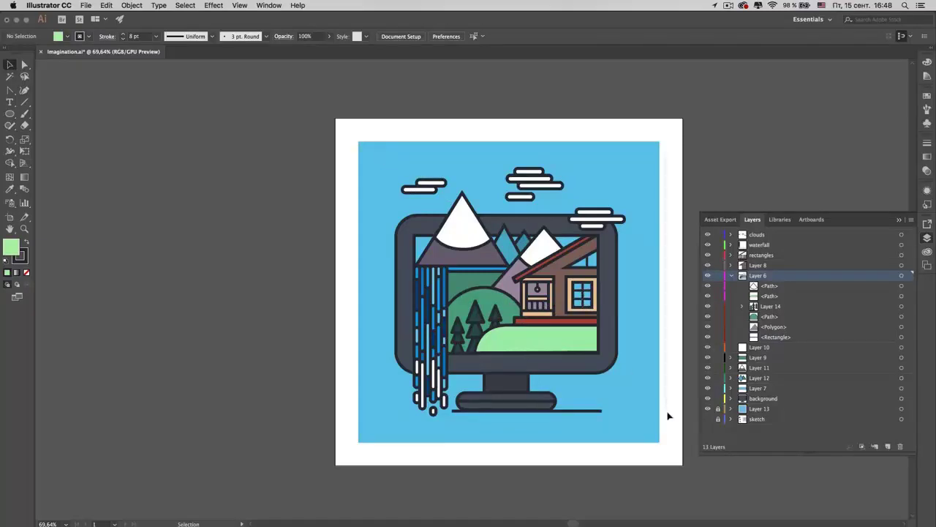
key(super+a)
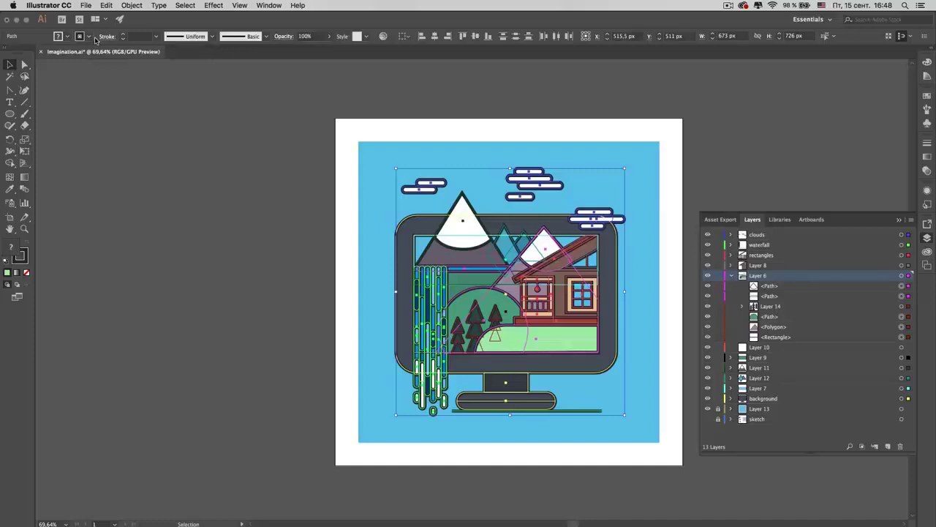
- Apply Round Join and Round Cap to all selected strokes, then deselect
click(105, 38)
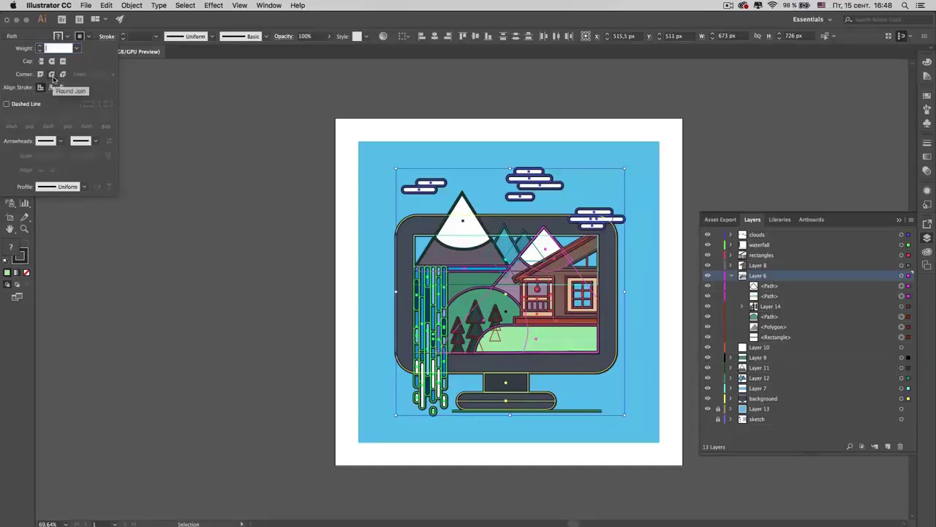
click(53, 77)
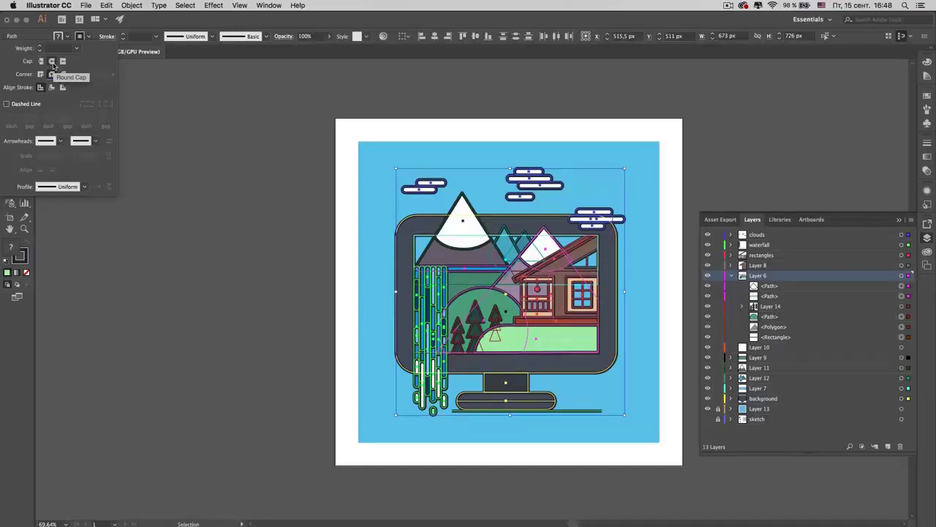
click(52, 66)
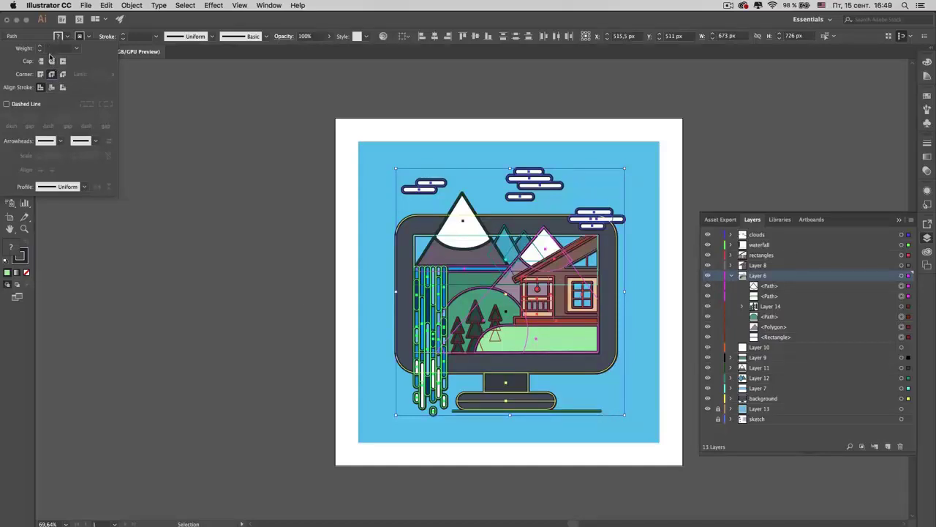
click(268, 222)
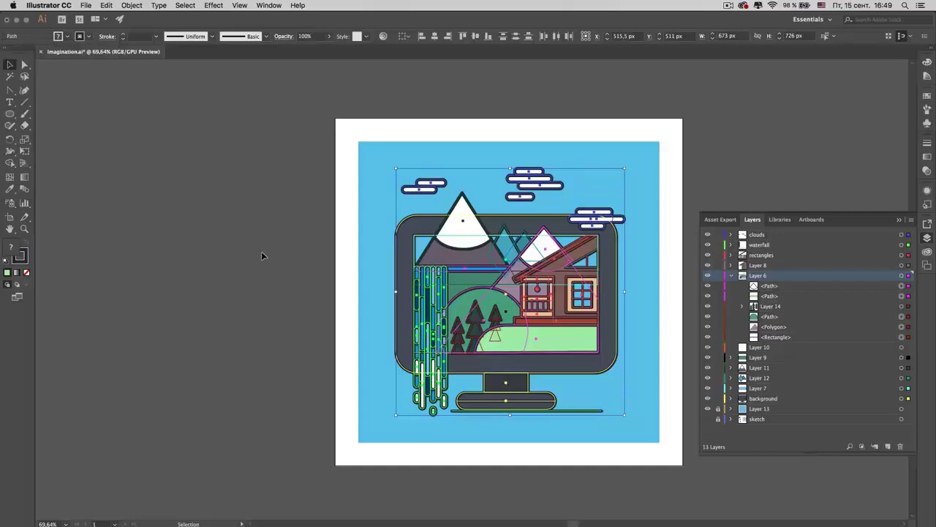
click(262, 250)
scroll(584, 403, up, 4)
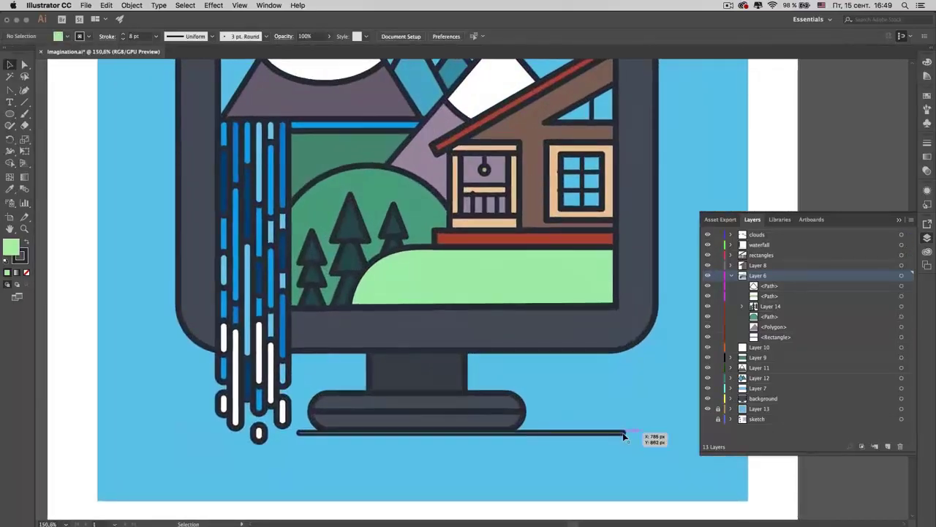
- Select the window line and door lines, adjust their stroke cap and corner options, then deselect
scroll(552, 280, up, 5)
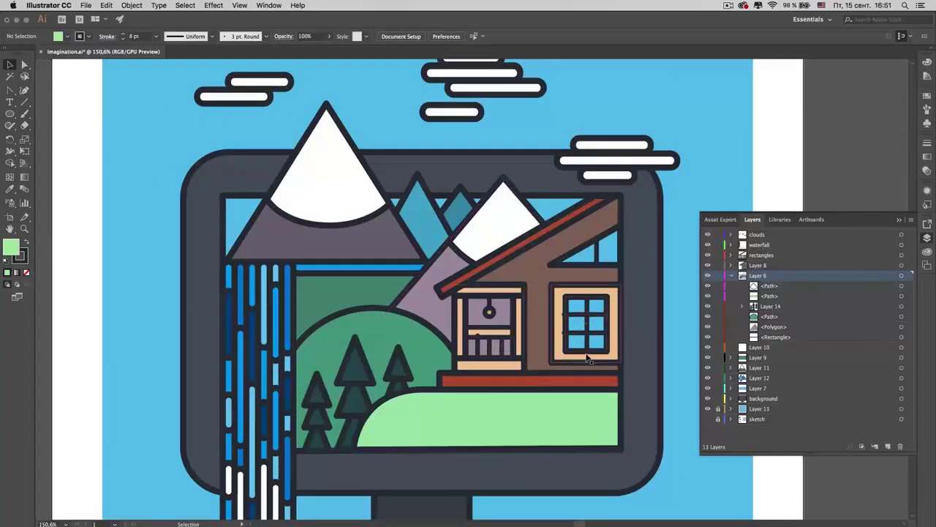
click(583, 317)
shift+click(497, 354)
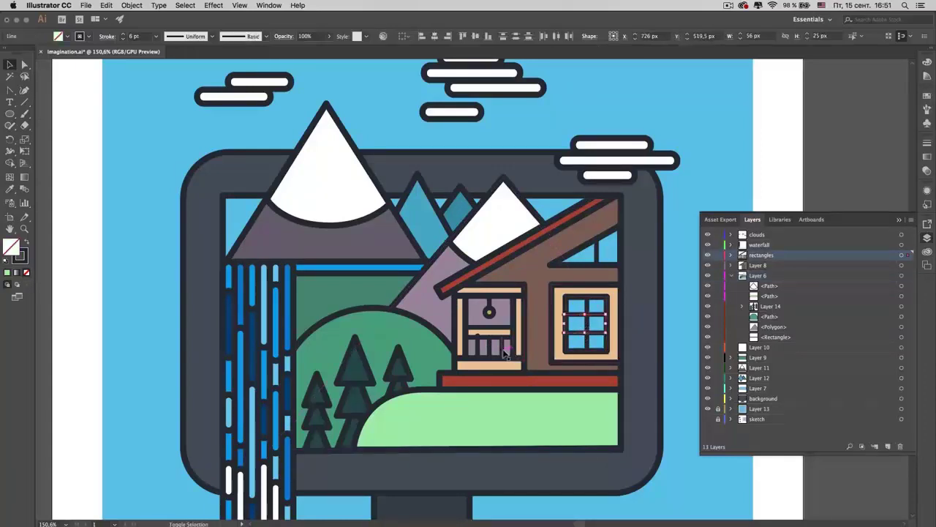
shift+click(479, 348)
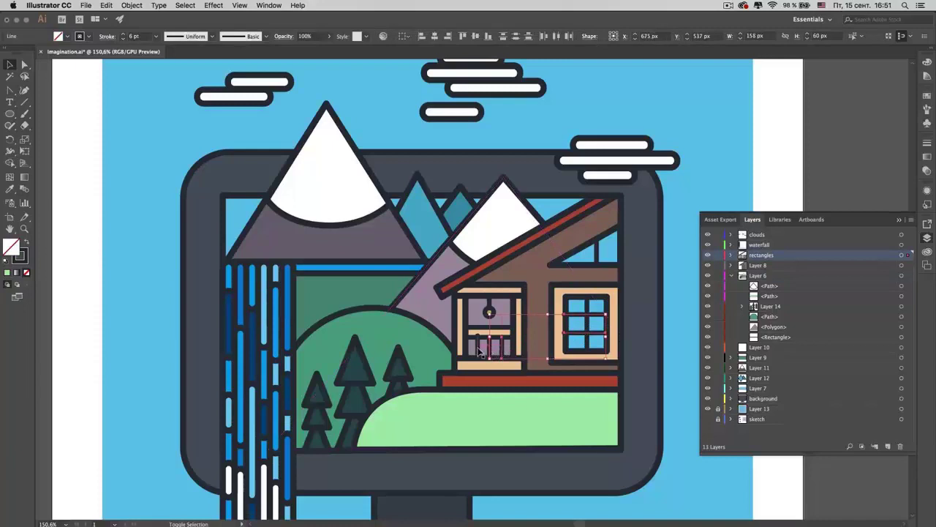
click(106, 36)
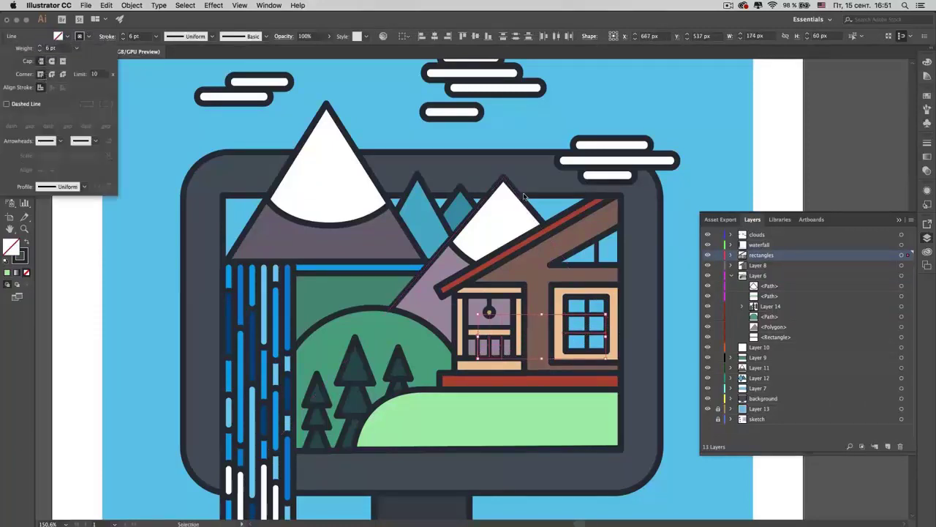
click(671, 304)
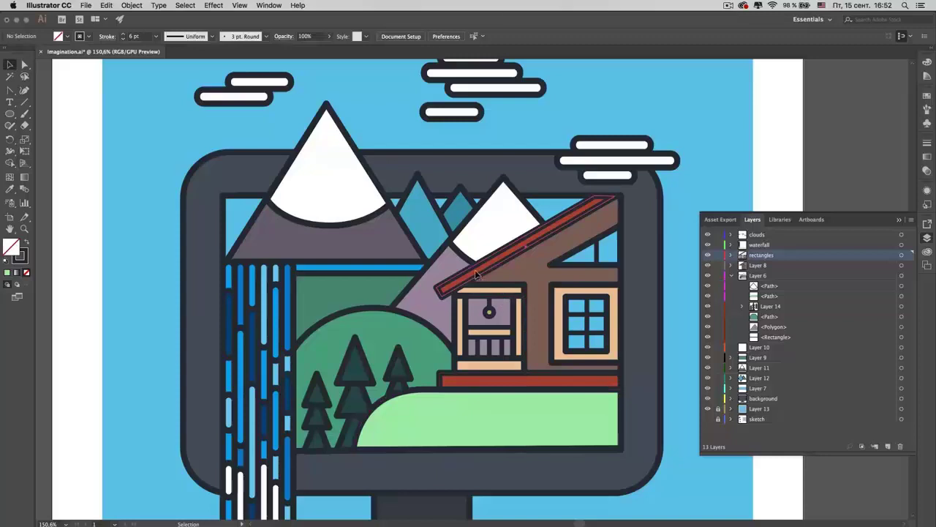
- Drag the red roof stripe's top anchor out to the roof corner, then zoom back out
click(474, 270)
scroll(475, 270, up, 5)
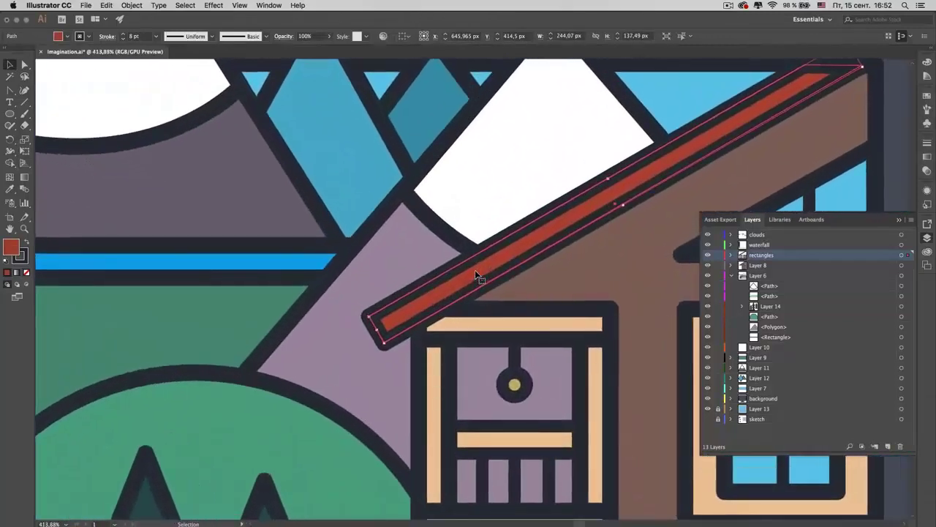
key(a)
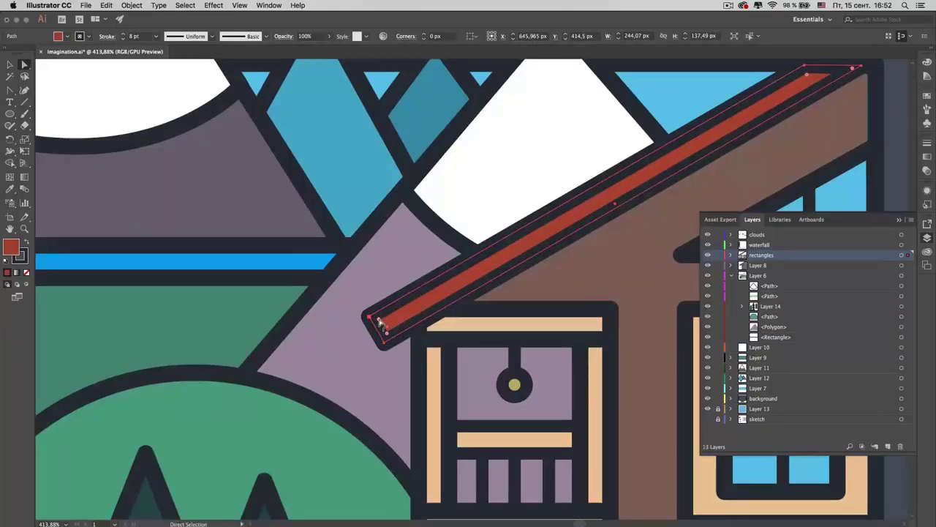
drag(379, 322, 413, 318)
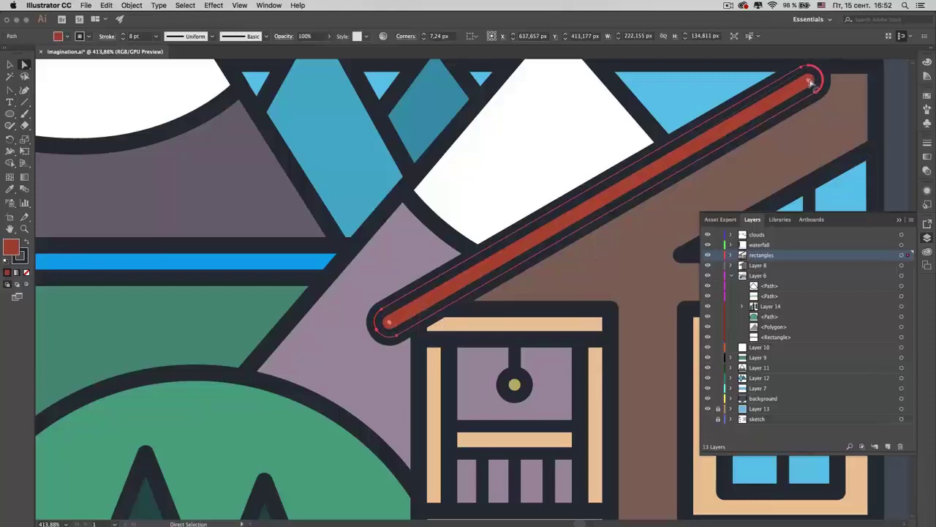
drag(815, 91, 815, 93)
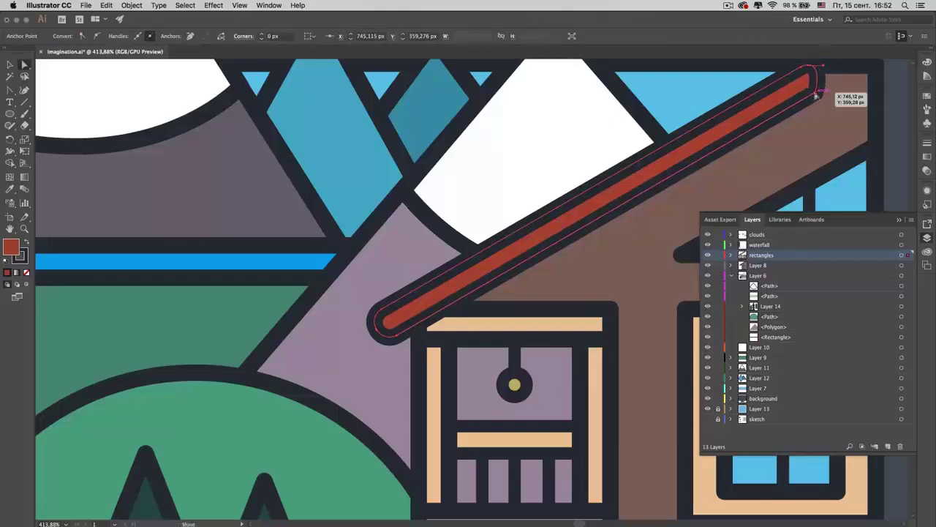
mouse_move(815, 93)
mouse_down()
mouse_move(852, 70)
mouse_move(856, 130)
mouse_up()
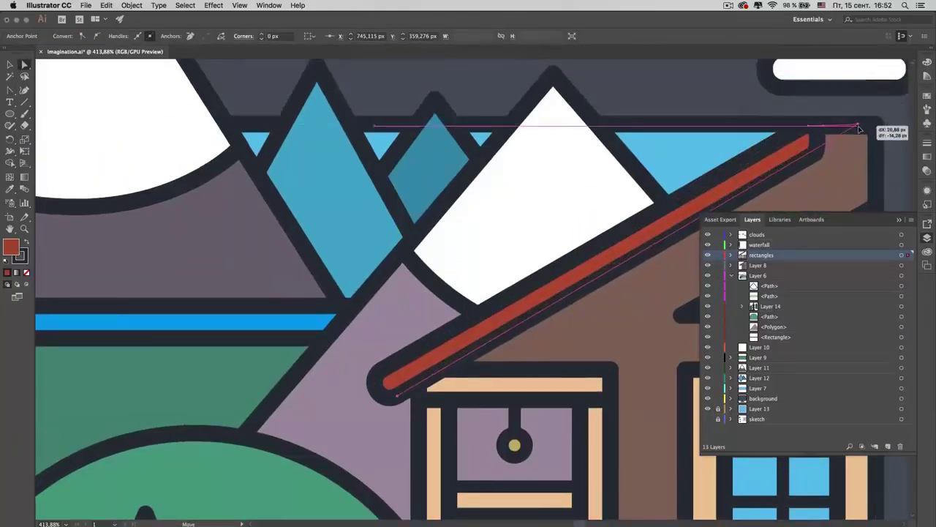
drag(857, 129, 861, 132)
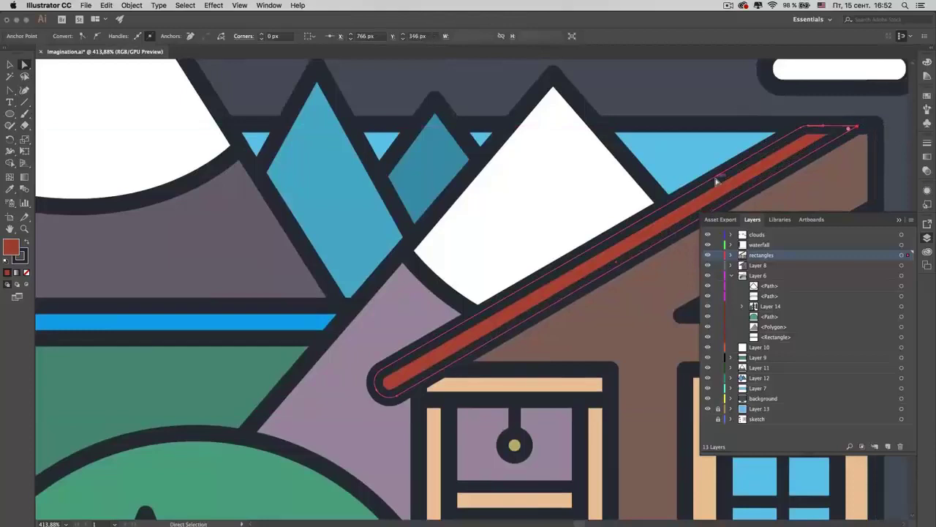
scroll(623, 303, down, 5)
scroll(624, 306, down, 3)
scroll(624, 306, down, 2)
scroll(624, 306, right, 2)
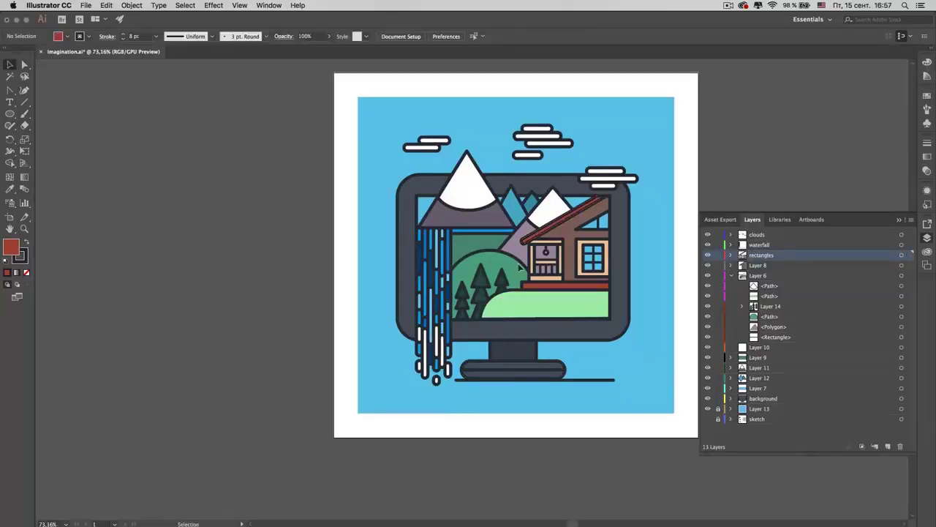
- Scale the whole monitor scene down slightly and nudge it upward
drag(375, 115, 653, 399)
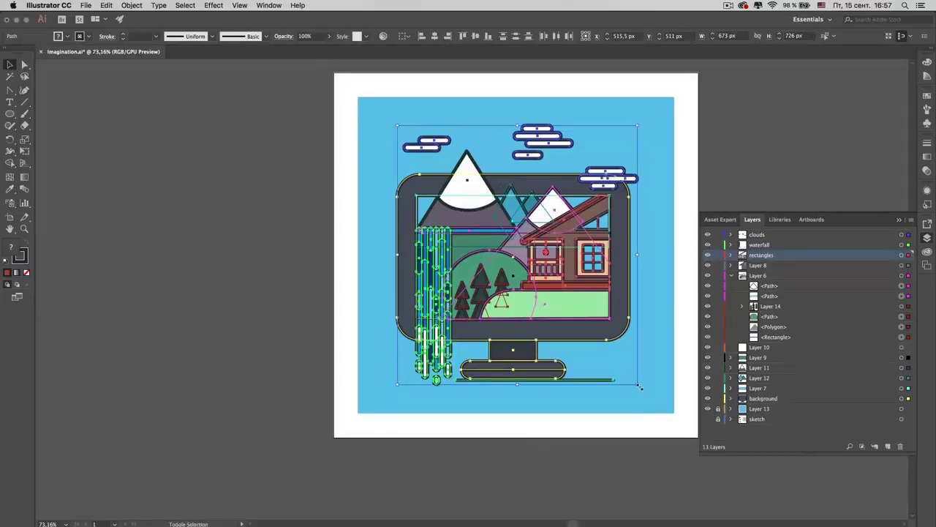
drag(640, 388, 618, 359)
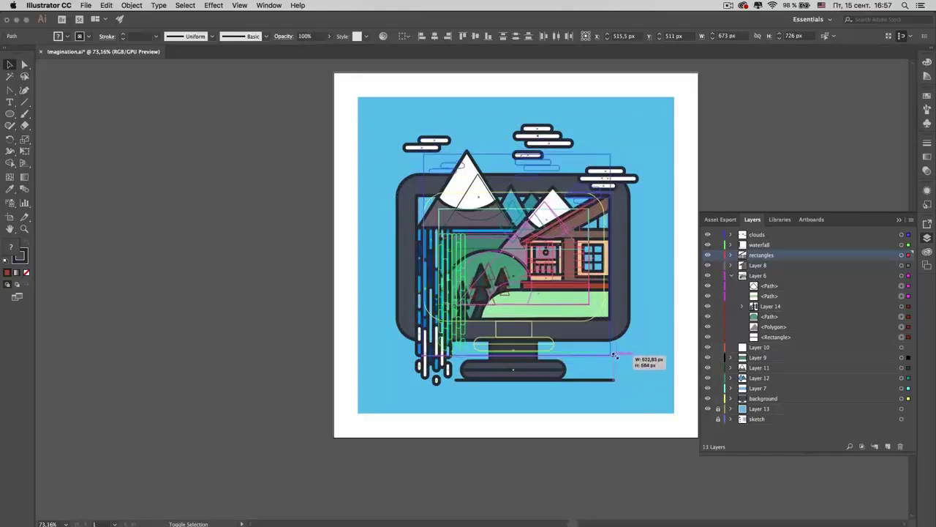
drag(618, 359, 615, 357)
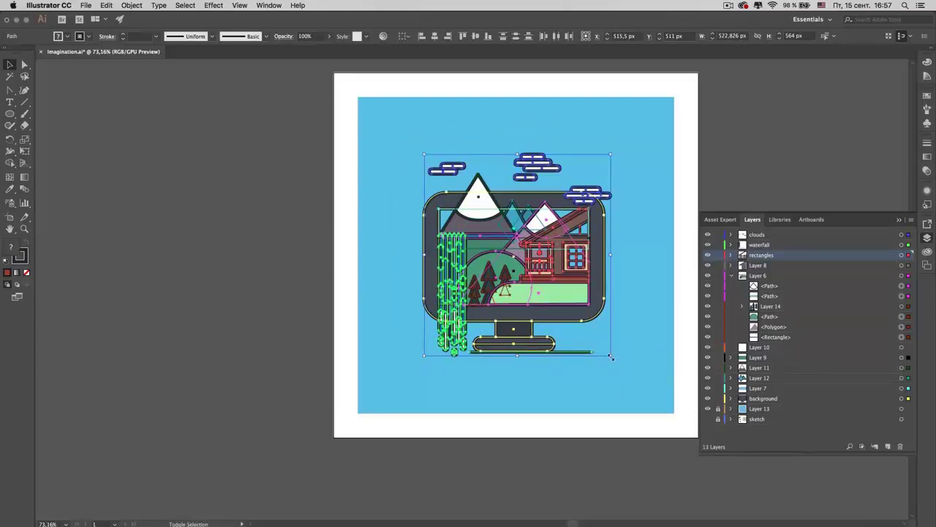
drag(611, 357, 619, 364)
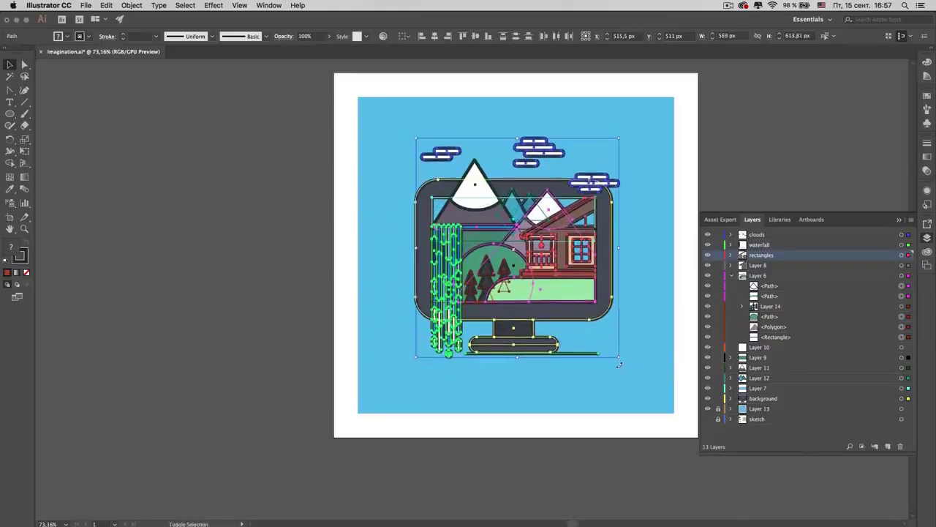
key(shift+Up)
key(shift+Up)
key(shift+Up)
key(shift+Up)
key(shift+Up)
click(620, 368)
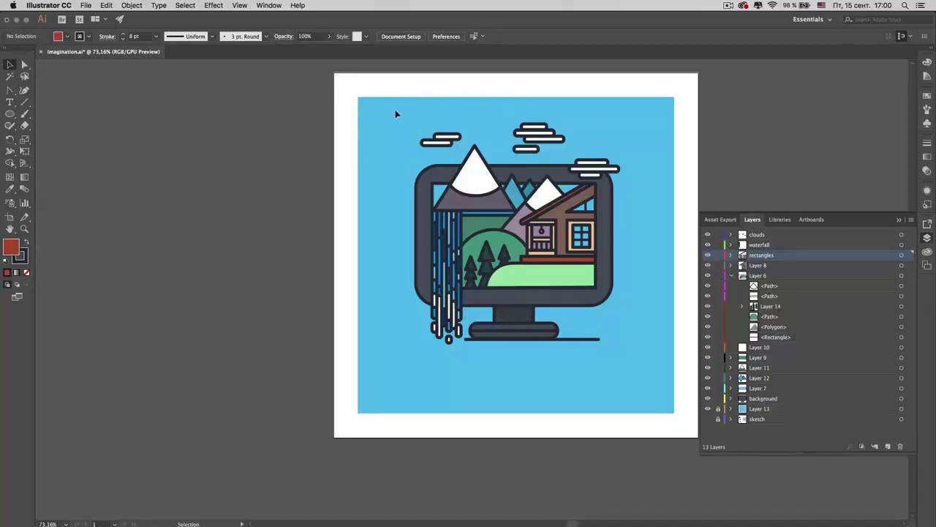
- Set the clouds, monitor, waterfall and house outlines to 6 pt stroke weight
drag(395, 113, 639, 371)
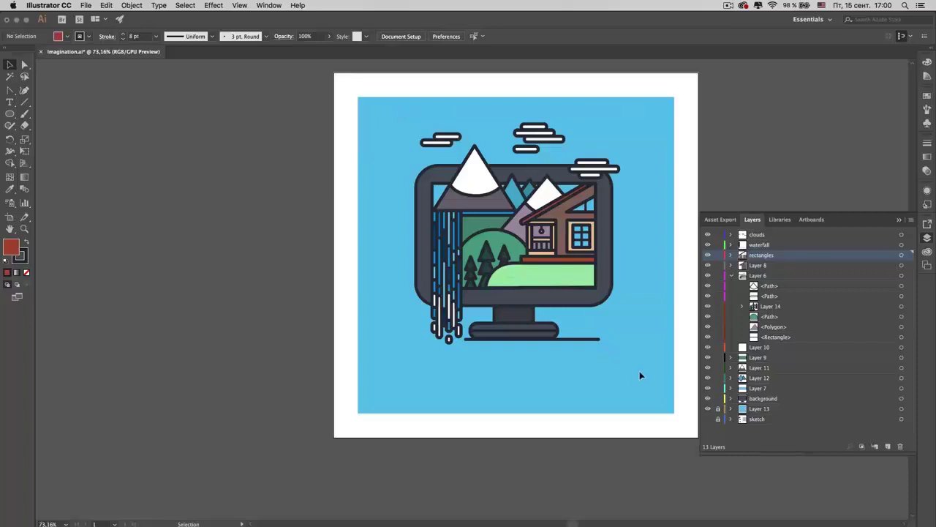
click(141, 37)
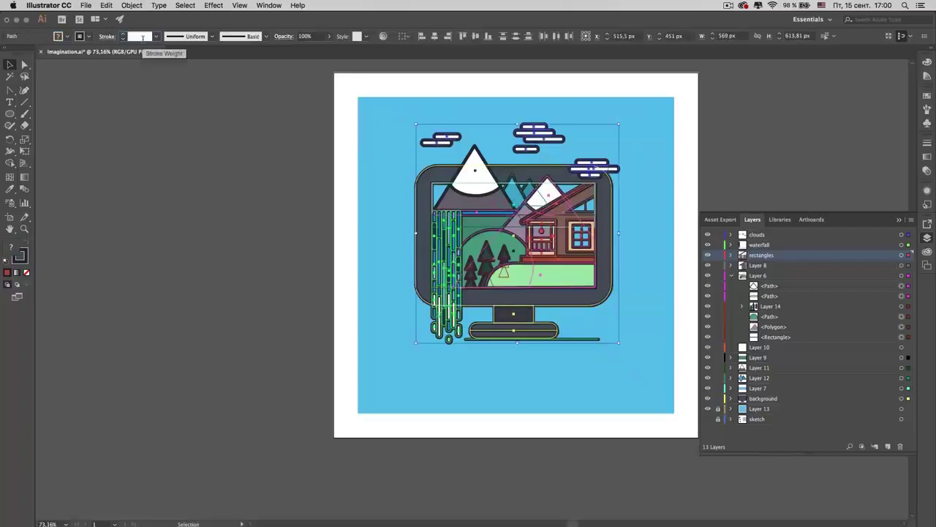
key(Return)
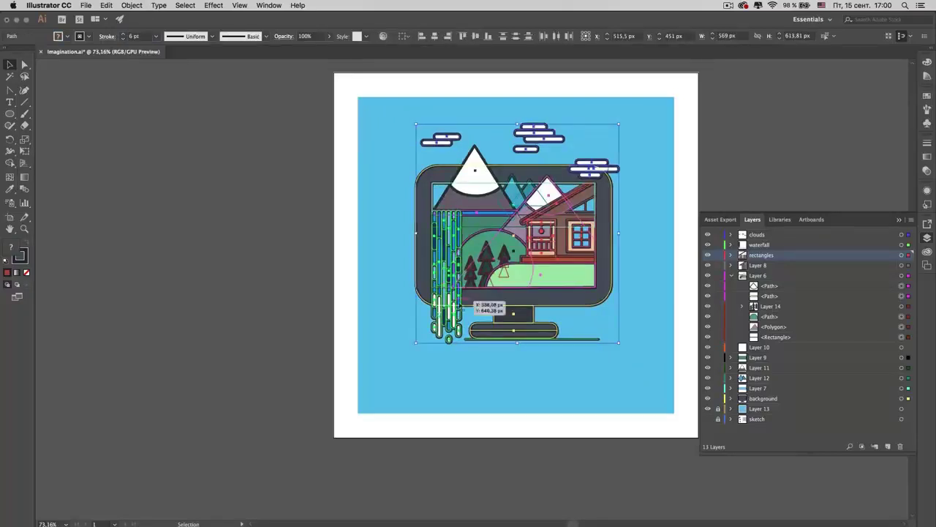
click(551, 368)
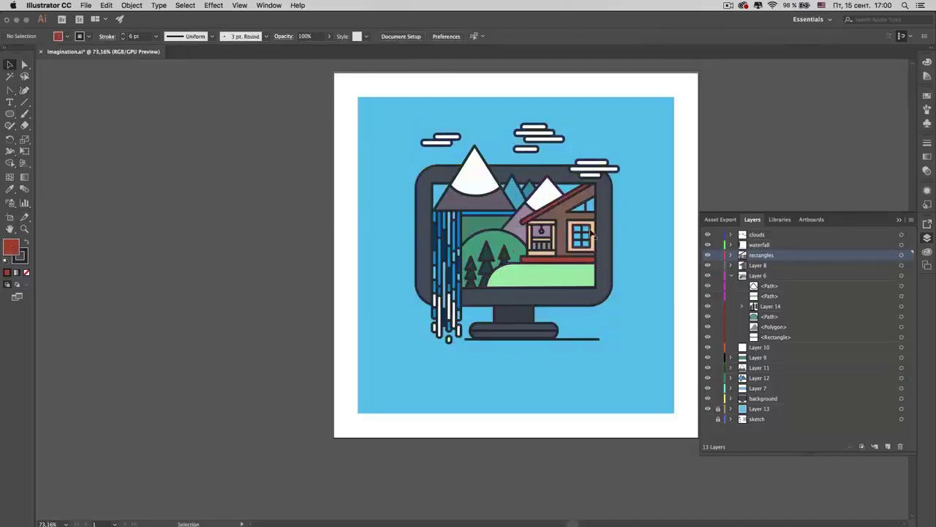
scroll(591, 233, up, 5)
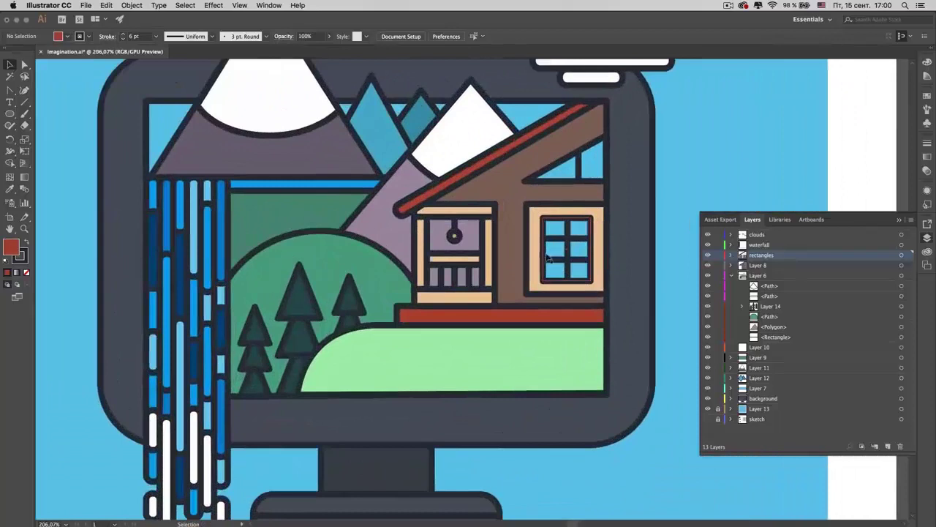
click(442, 282)
- Give the railing balusters, right window and triangular roof window 4 pt strokes, then deselect
shift+click(457, 280)
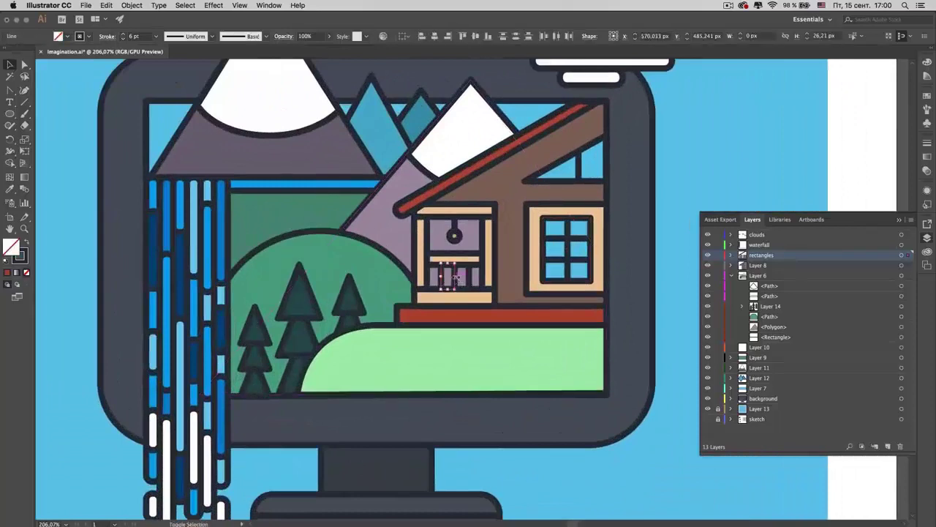
shift+click(468, 278)
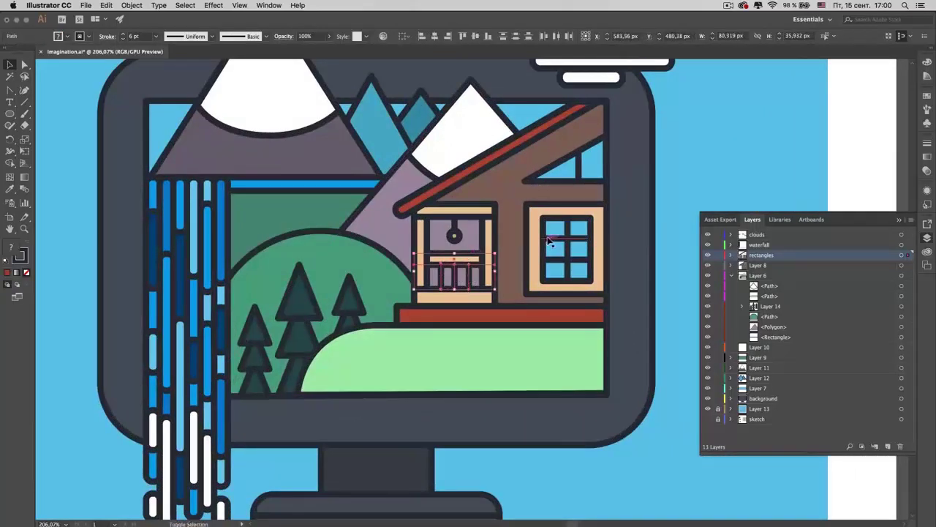
shift+click(556, 241)
shift+click(558, 263)
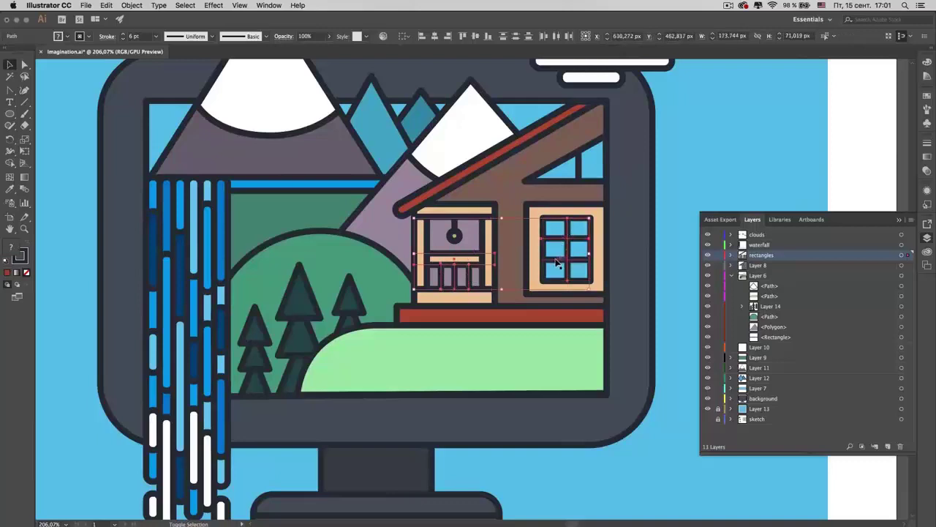
shift+click(583, 164)
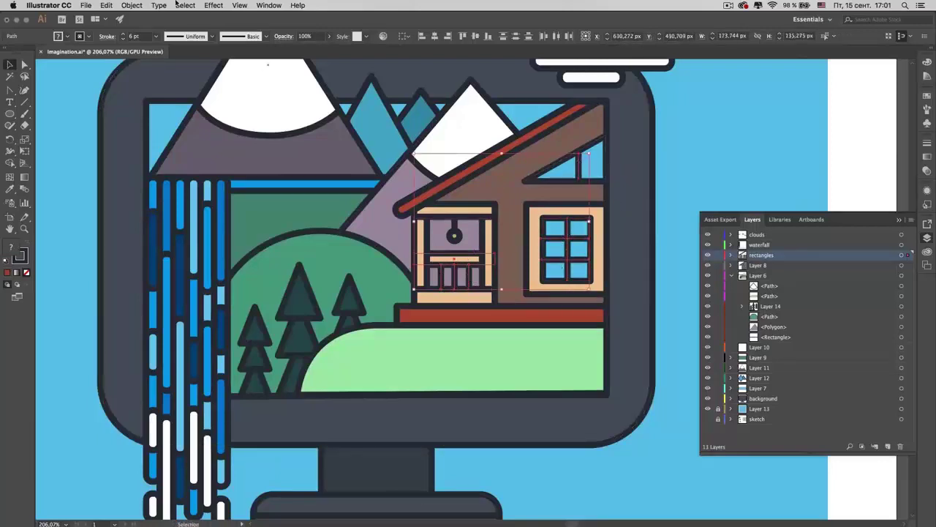
key(super+shift+a)
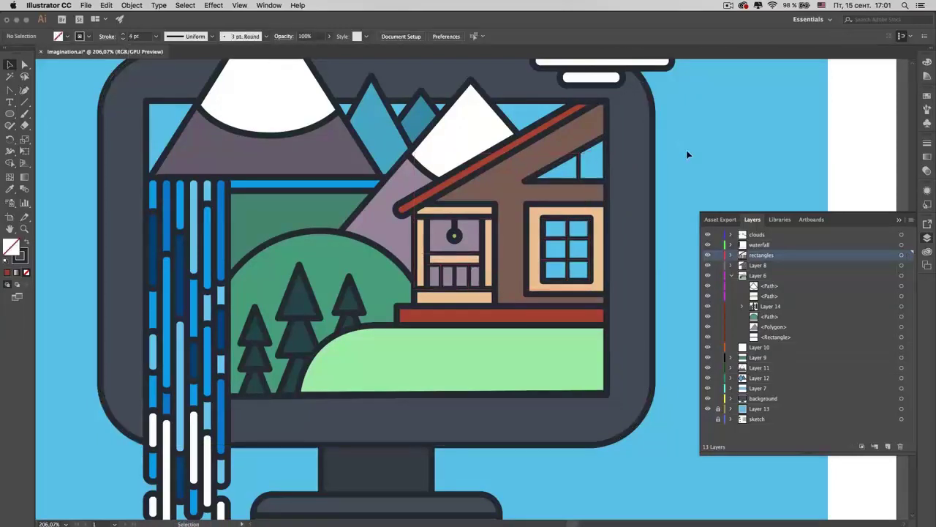
scroll(656, 216, down, 1)
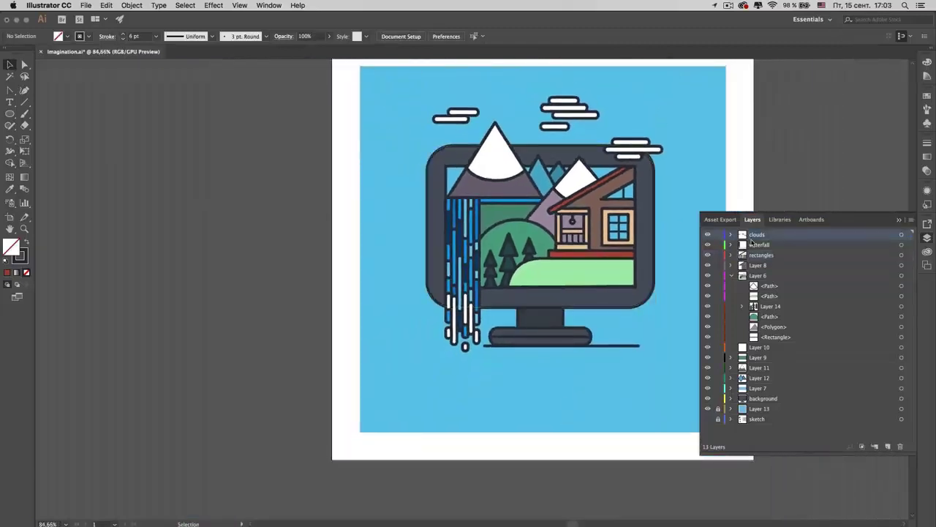
- Create a new top layer and rename it 'text'
click(888, 447)
double_click(765, 235)
text(eye)
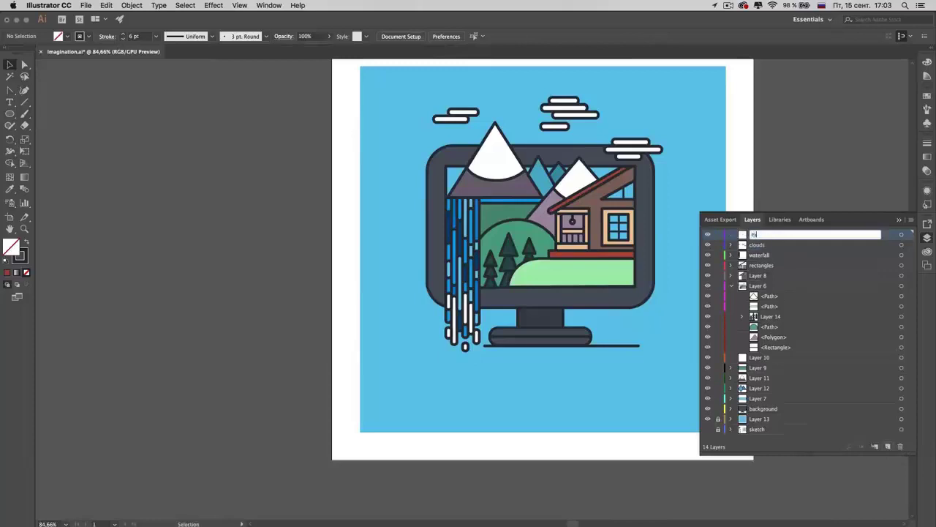
key(Return)
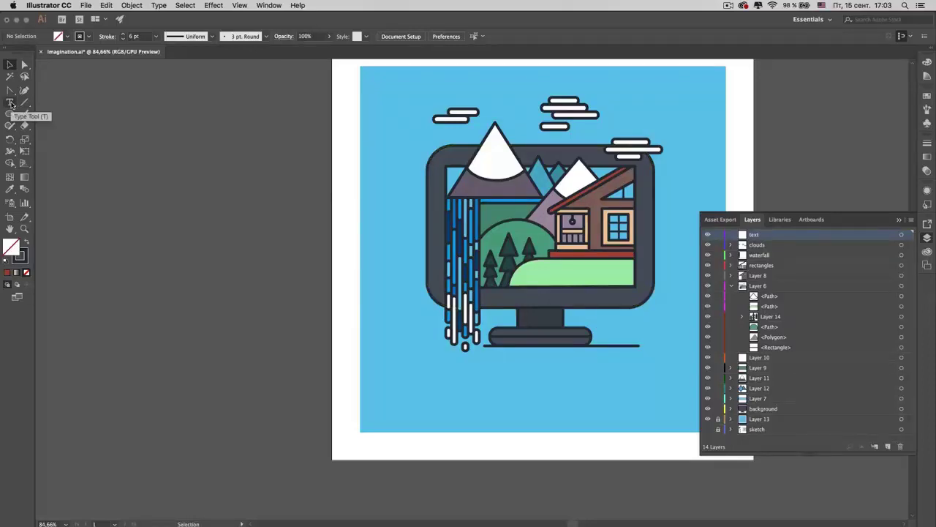
click(11, 103)
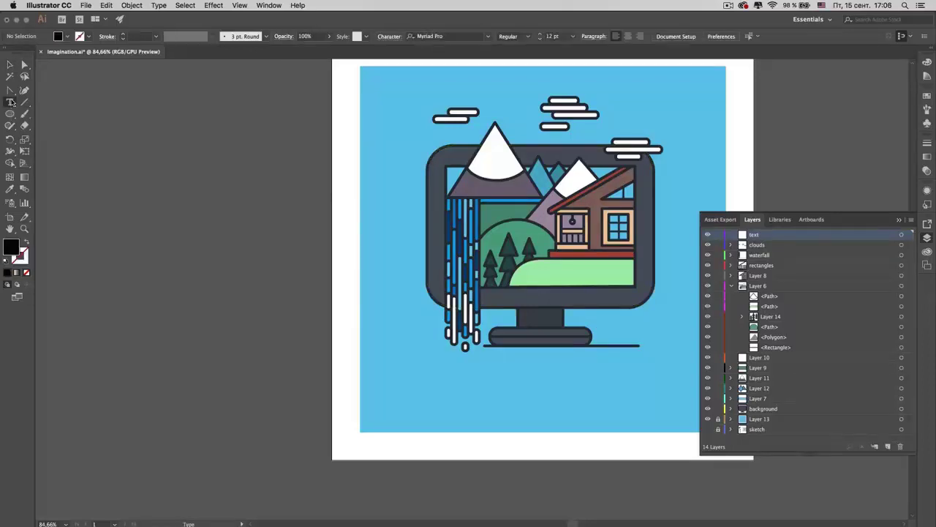
- Replace the placeholder text below the monitor with 'Imagination' in Myriad Pro 12 pt
click(493, 393)
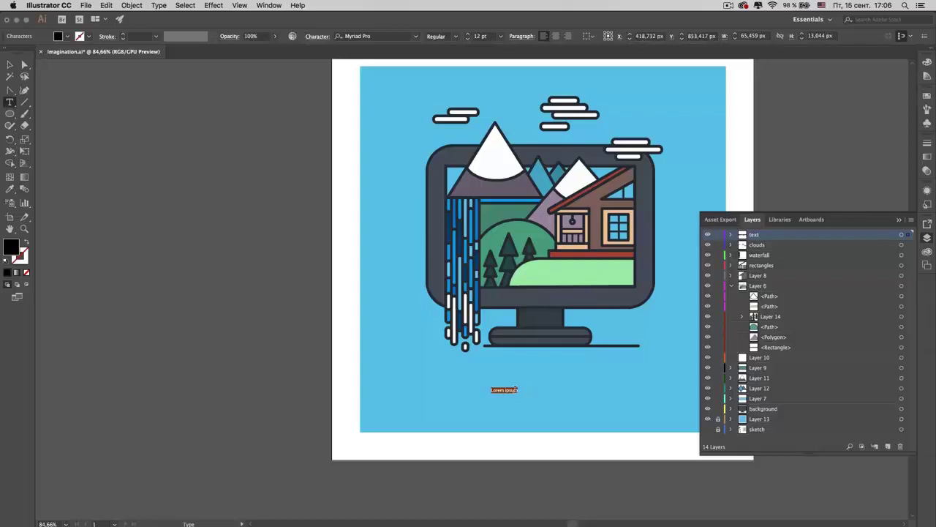
key(Escape)
drag(490, 389, 592, 389)
text(Imagination)
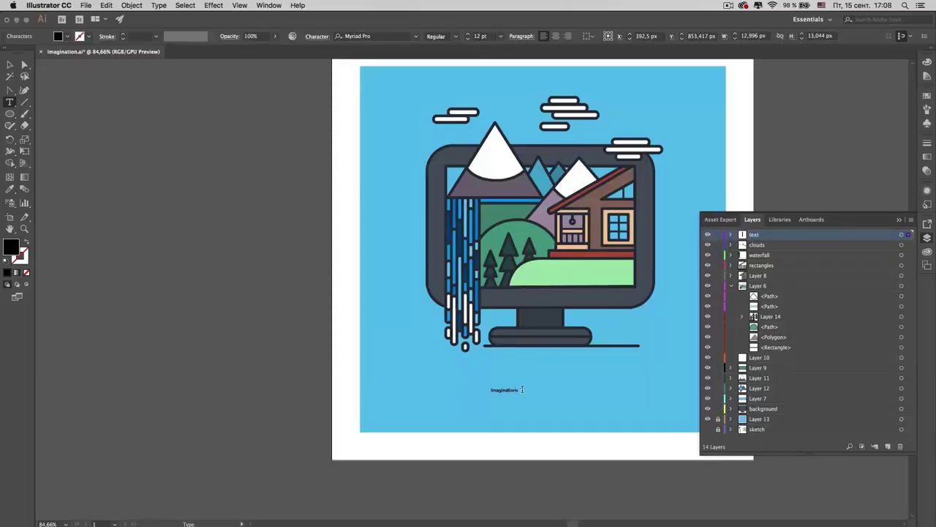
key(Escape)
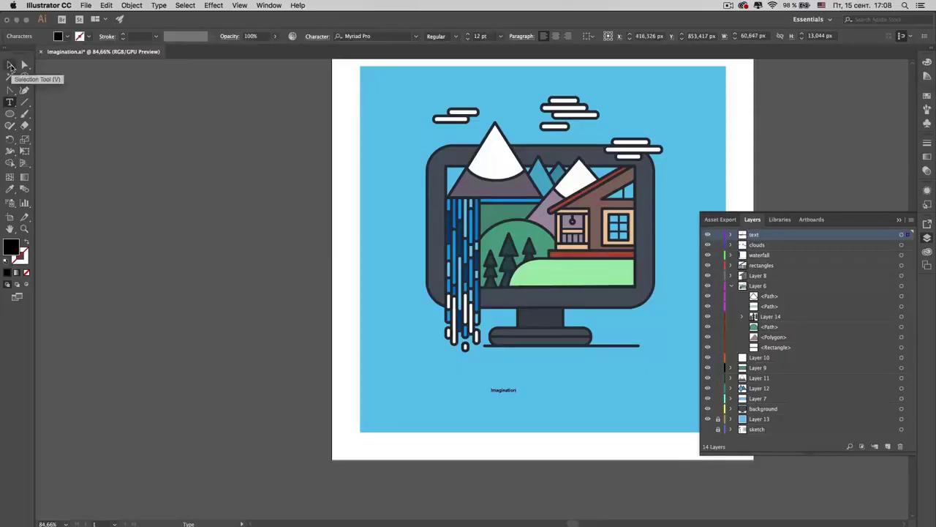
click(10, 66)
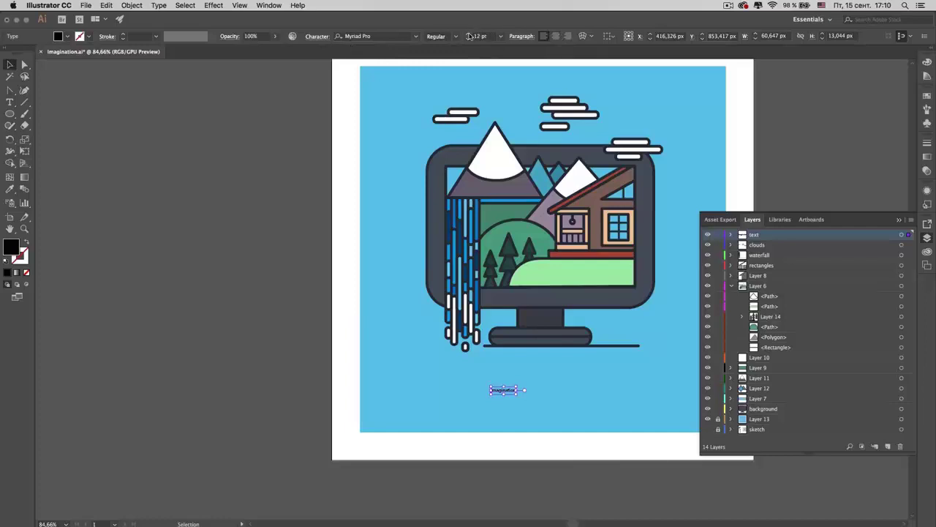
- Set the Imagination text size to 70 pt and drag it to sit centred under the monitor
scroll(469, 36, up, 15)
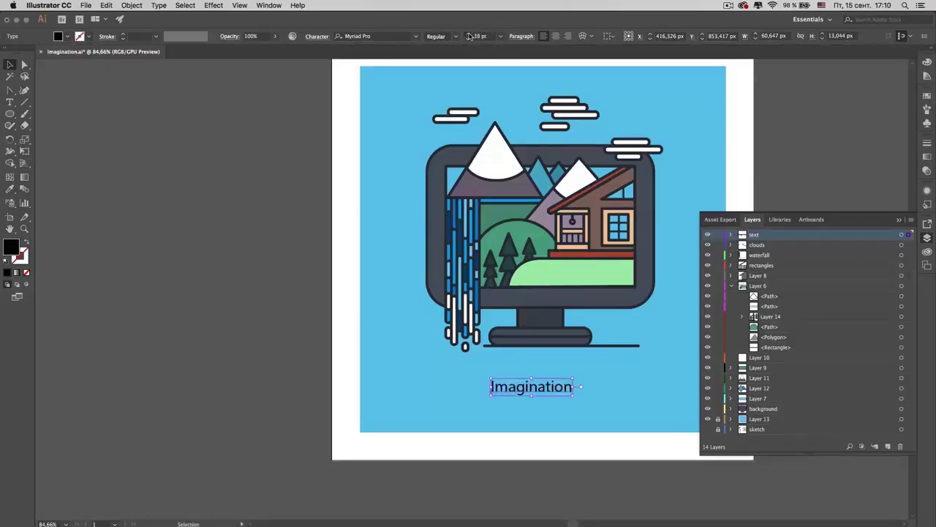
scroll(469, 36, up, 7)
scroll(469, 36, up, 6)
scroll(469, 36, up, 7)
scroll(469, 36, up, 7)
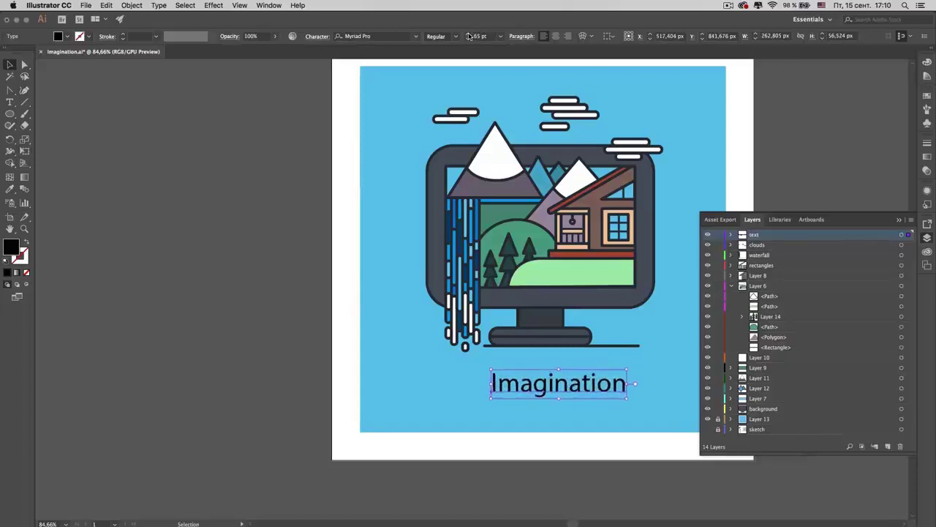
scroll(469, 36, up, 2)
scroll(469, 36, up, 2)
scroll(469, 36, up, 2)
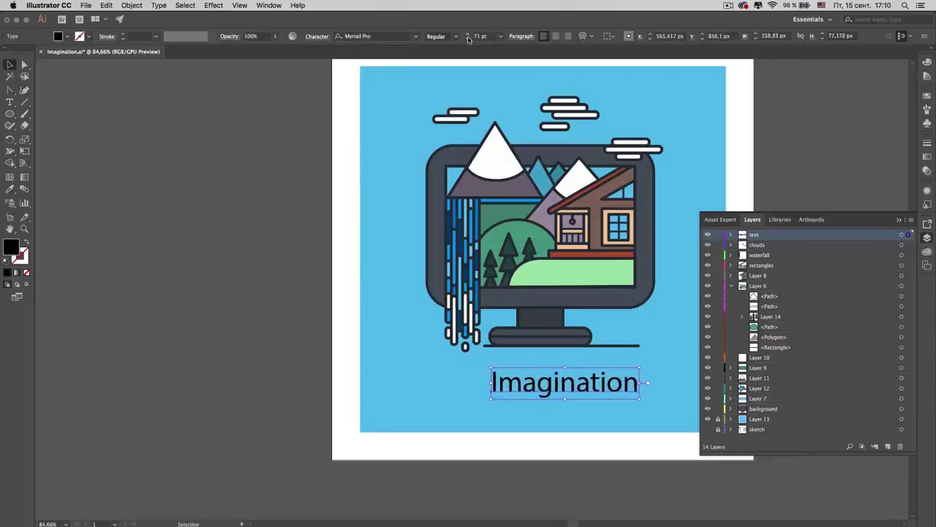
scroll(469, 36, down, 1)
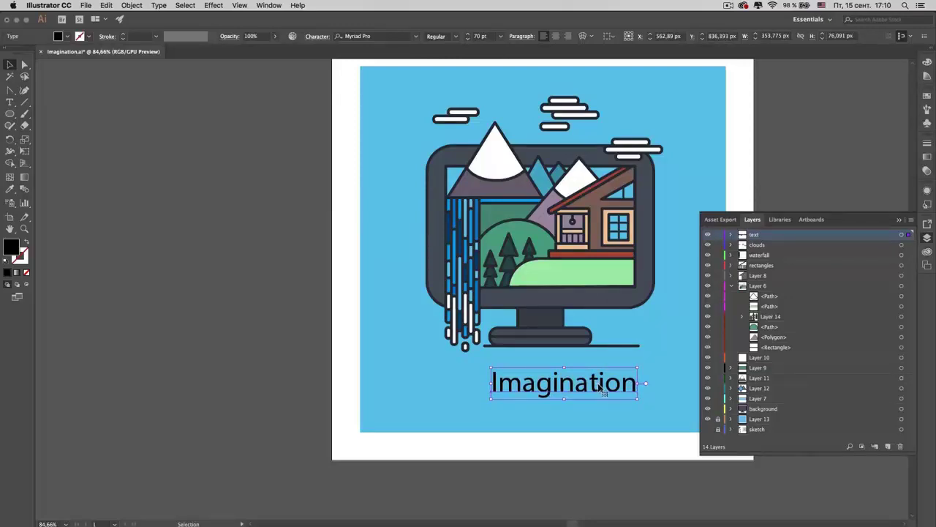
drag(600, 387, 577, 391)
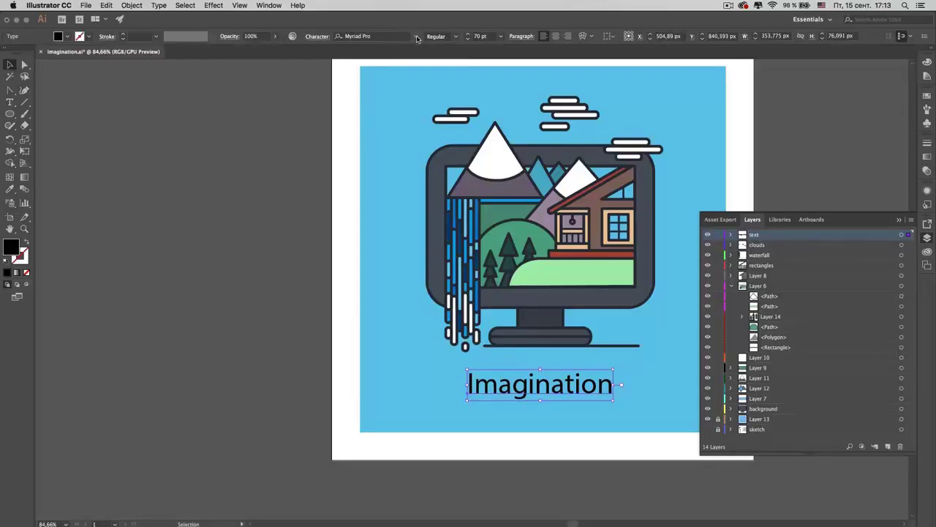
- Apply the Archive font to the title so it shows bold capital IMAGINATION
click(417, 37)
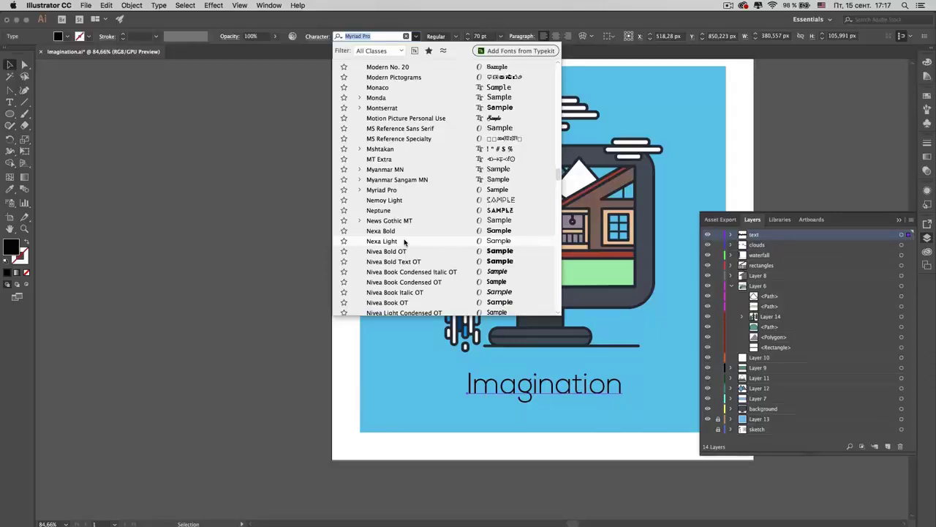
text(arc)
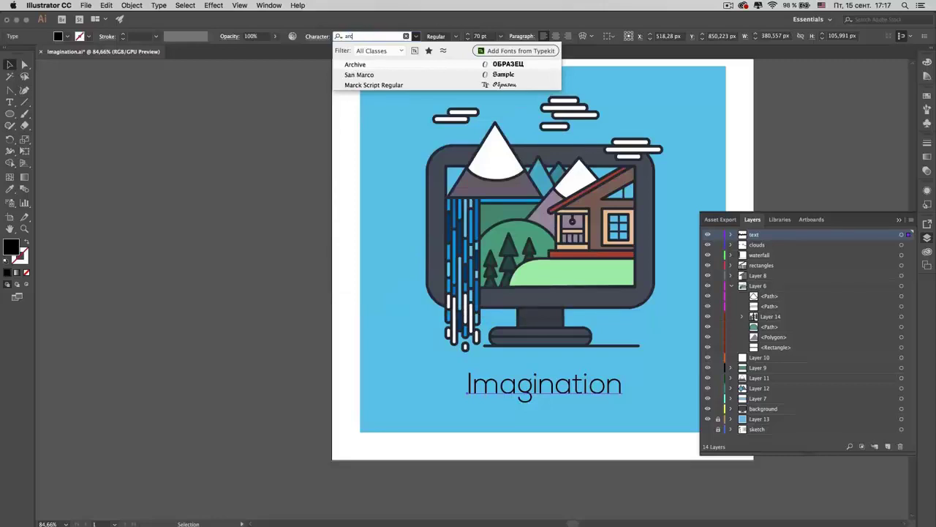
text(hive)
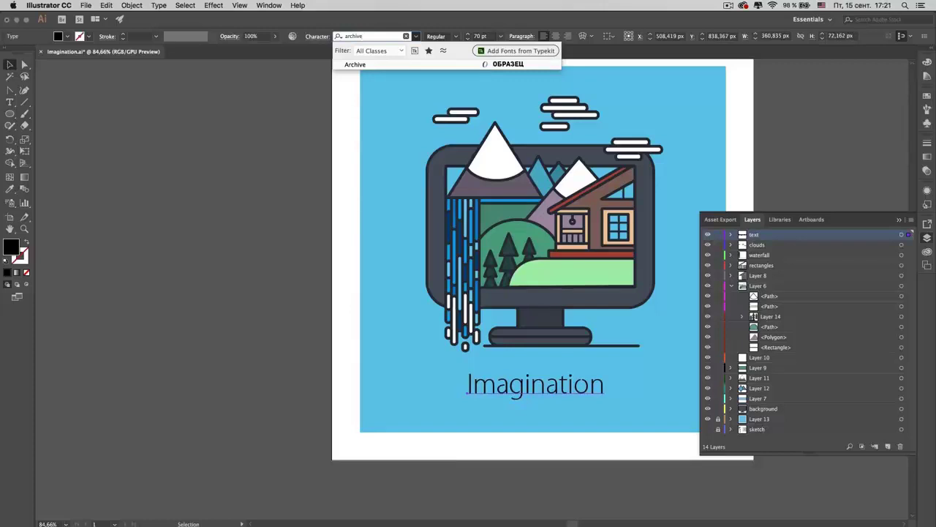
click(393, 66)
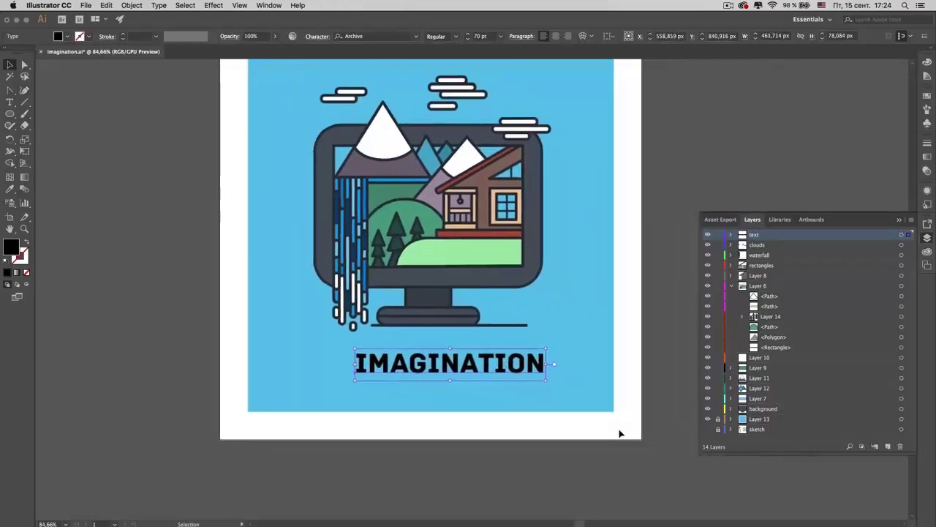
- Shift the IMAGINATION title left to X 504.859 px, then deselect it
drag(505, 364, 468, 365)
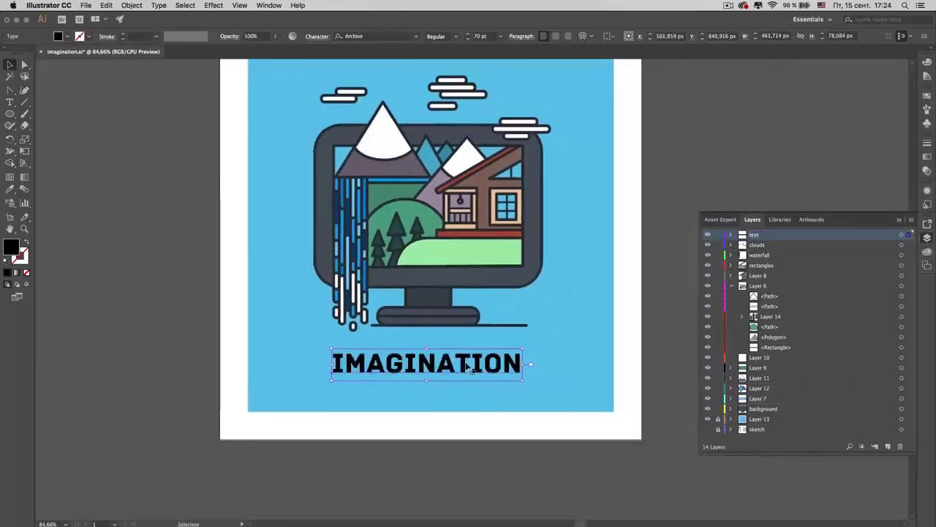
click(502, 395)
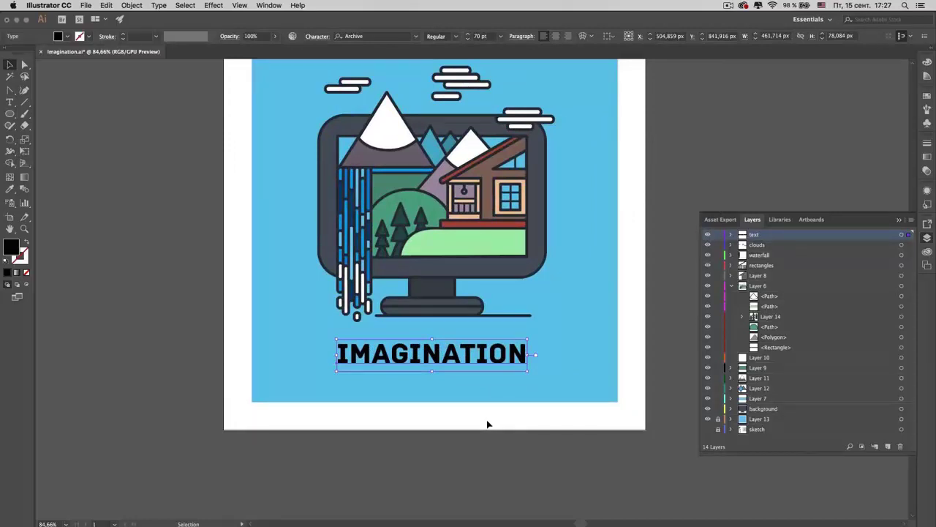
- Give the IMAGINATION title the monitor frame's dark navy fill and a None stroke
click(11, 189)
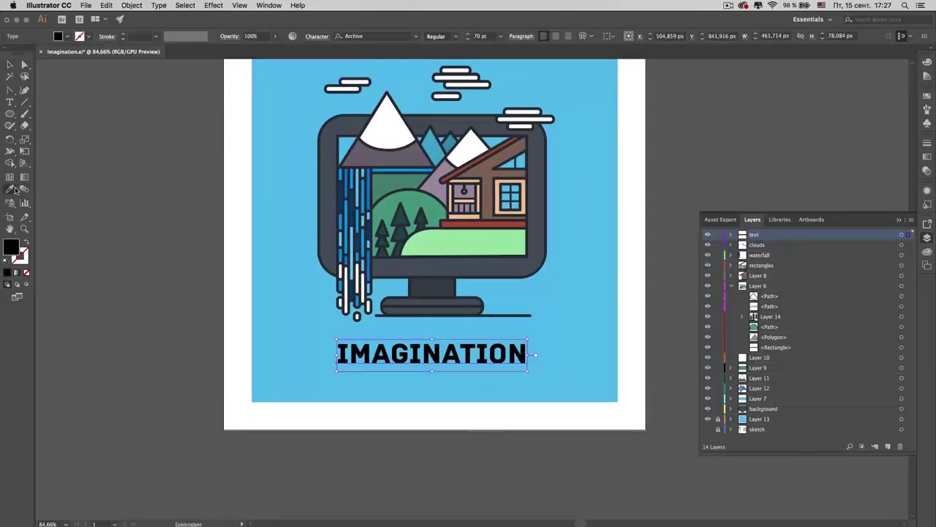
click(550, 214)
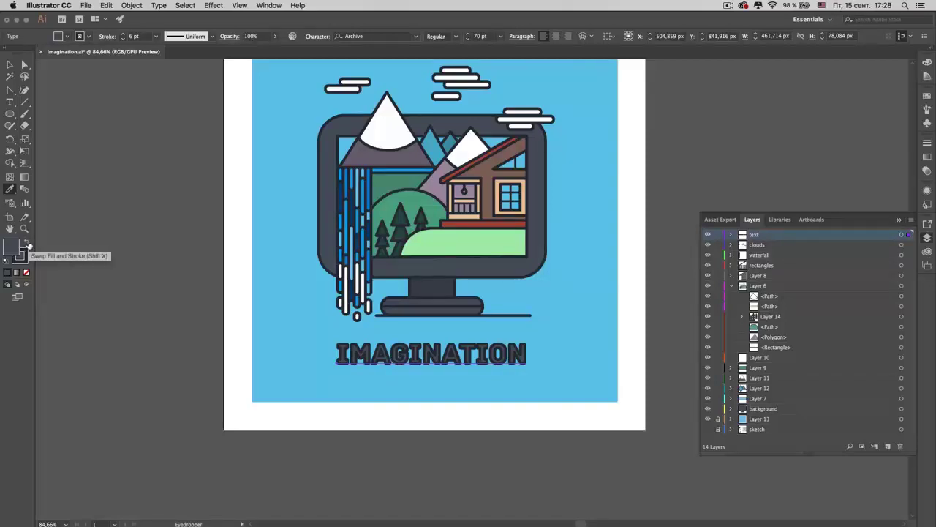
click(27, 244)
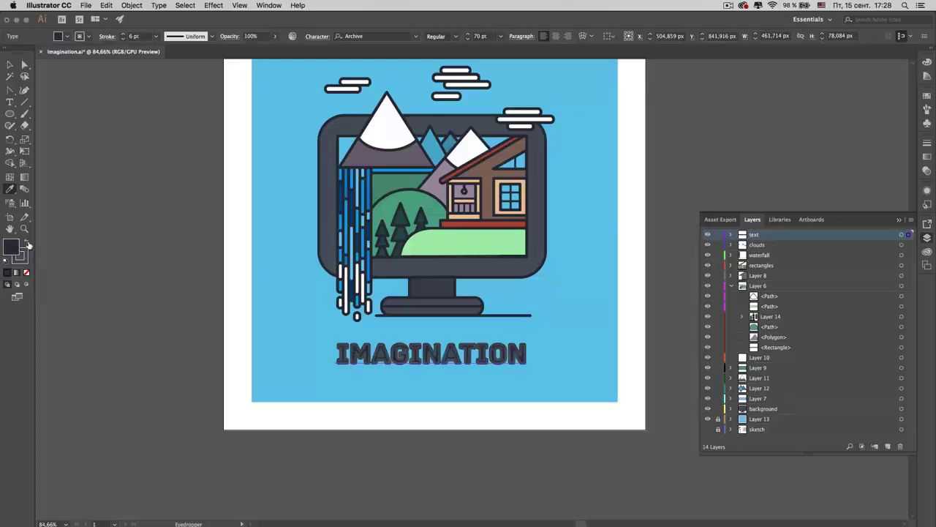
click(89, 37)
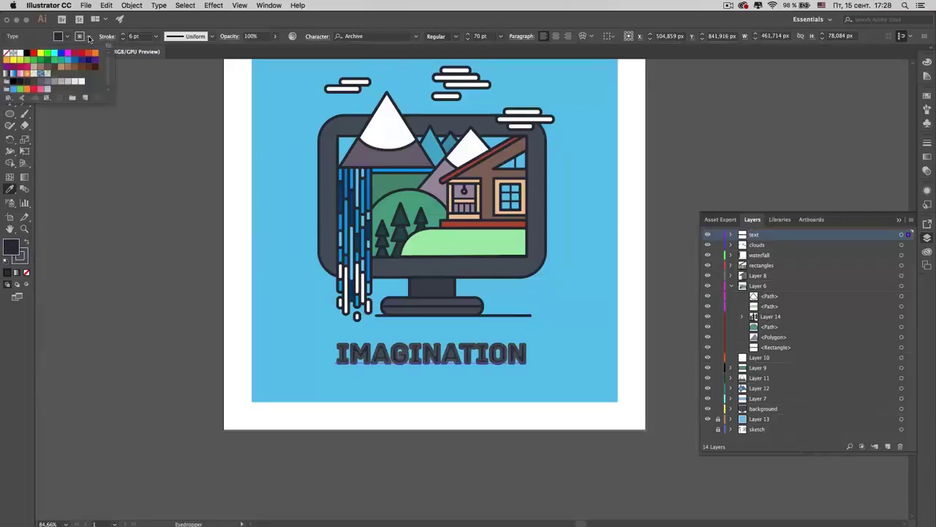
click(10, 53)
key(v)
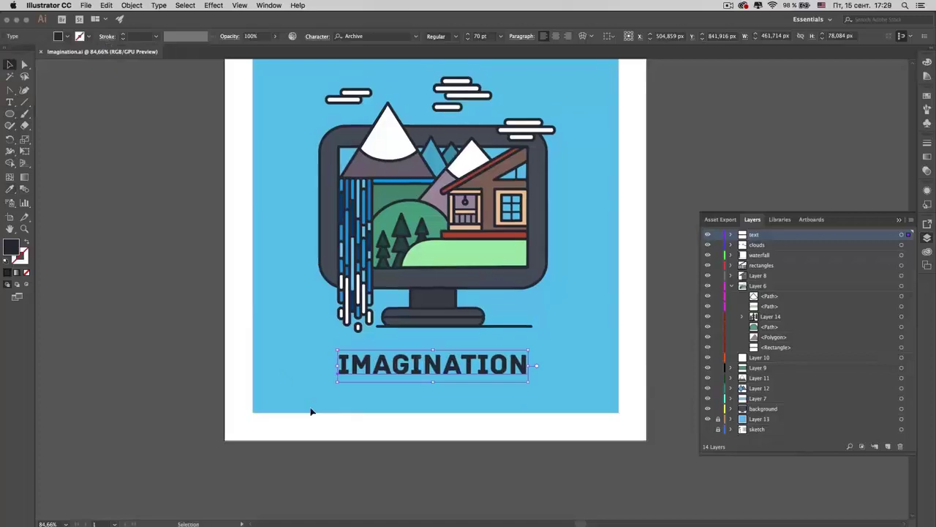
scroll(310, 412, down, 1)
scroll(311, 411, down, 1)
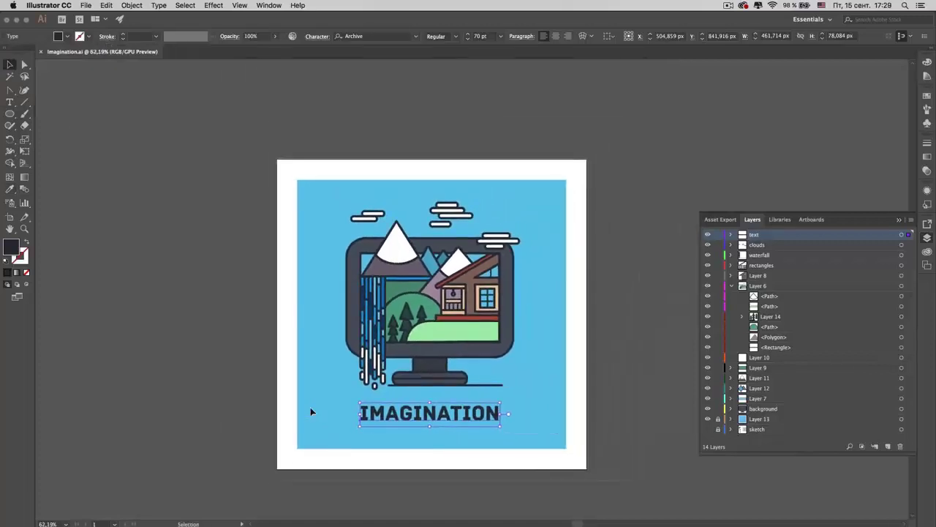
- Deselect all the artwork and bring up the File menu
click(396, 427)
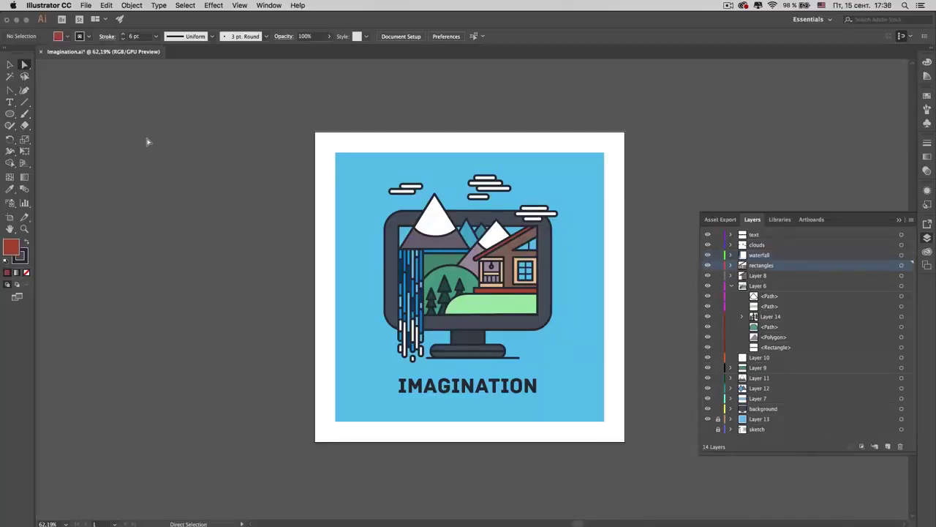
click(87, 6)
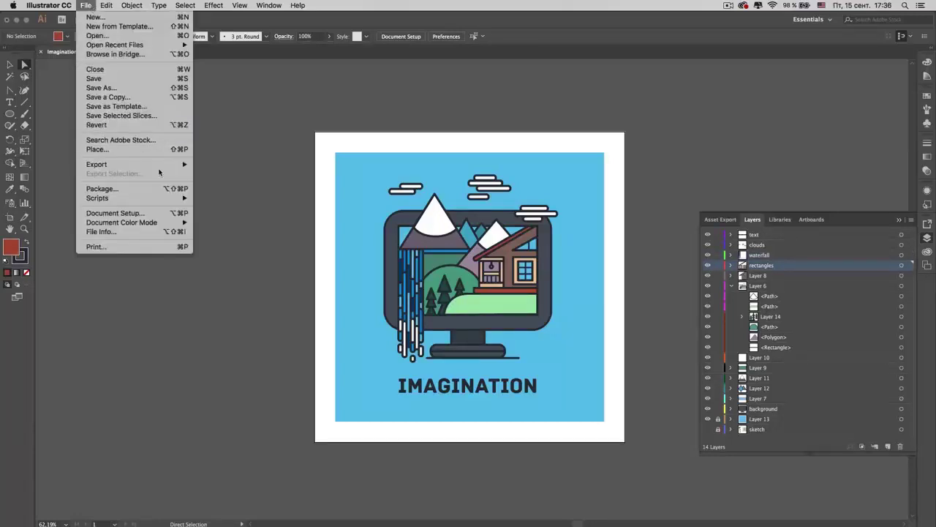
- Export As imagination.png in PNG format with Use Artboards ticked
mouse_move(97, 164)
click(252, 174)
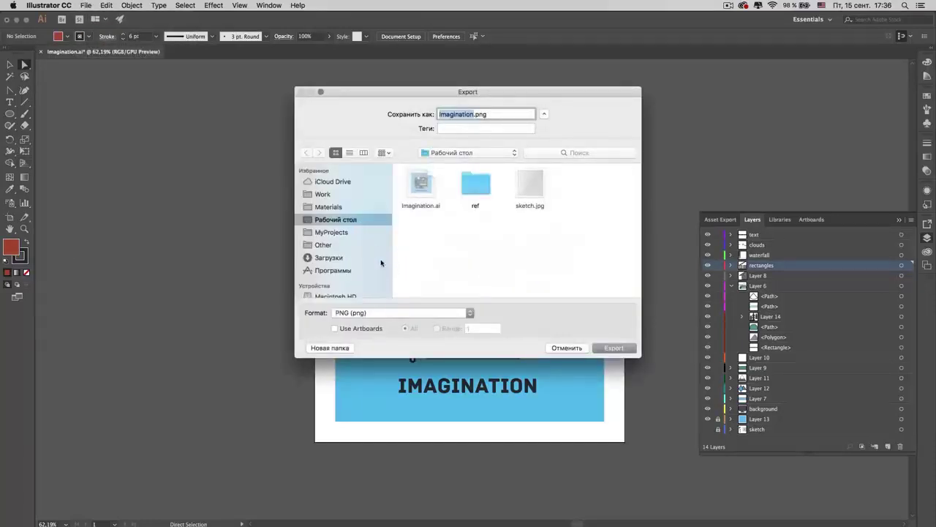
click(393, 316)
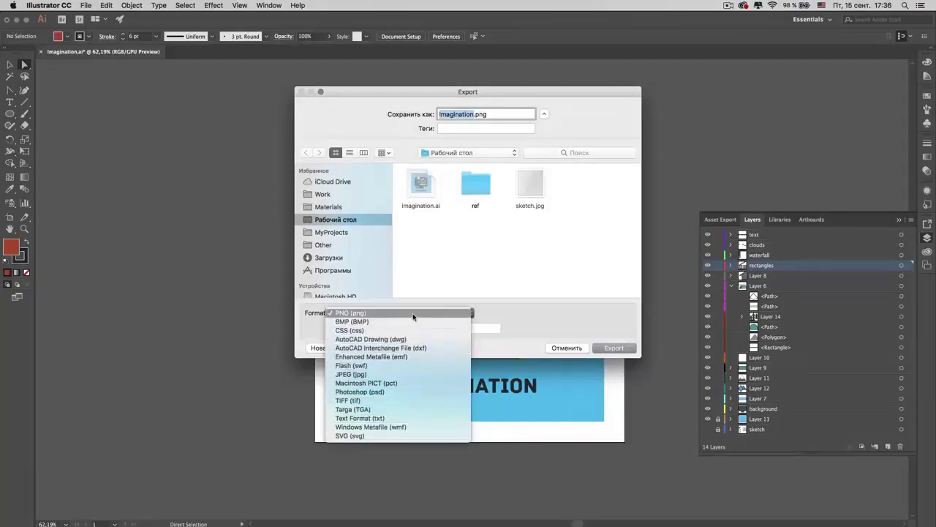
click(413, 313)
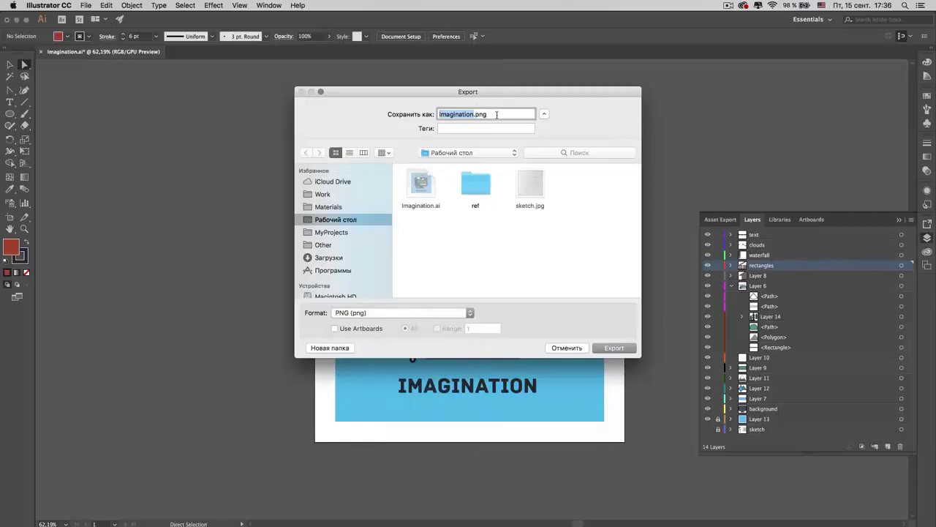
click(335, 329)
click(607, 347)
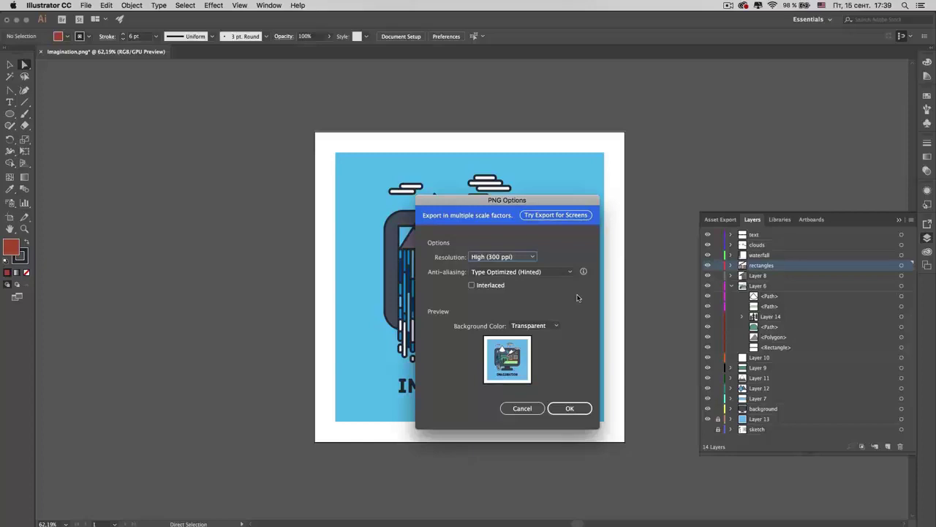
- Choose Screen (72 ppi) in PNG Options to finish exporting Imagination-01.png
click(493, 258)
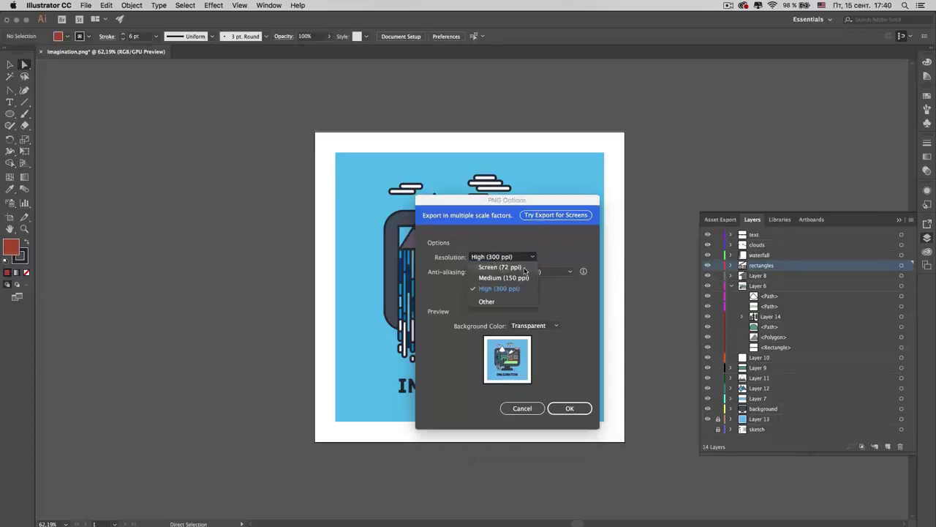
click(522, 267)
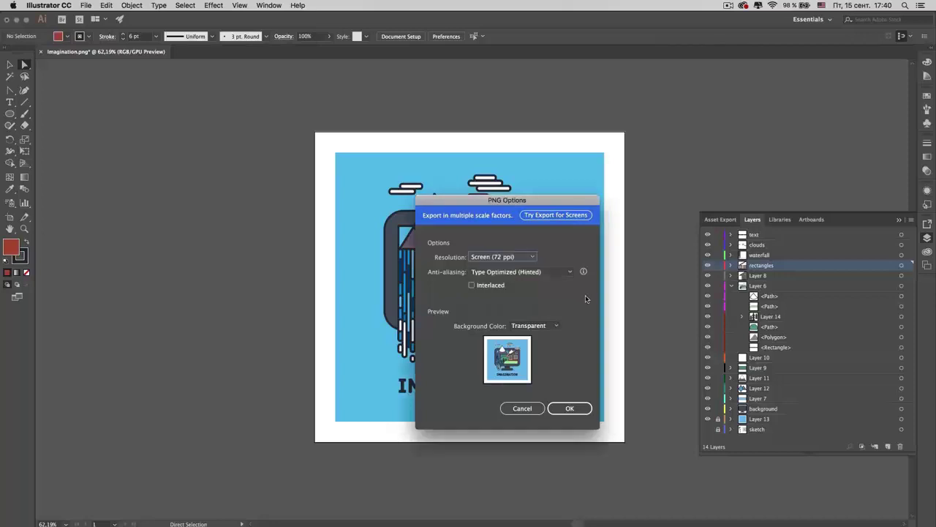
click(564, 409)
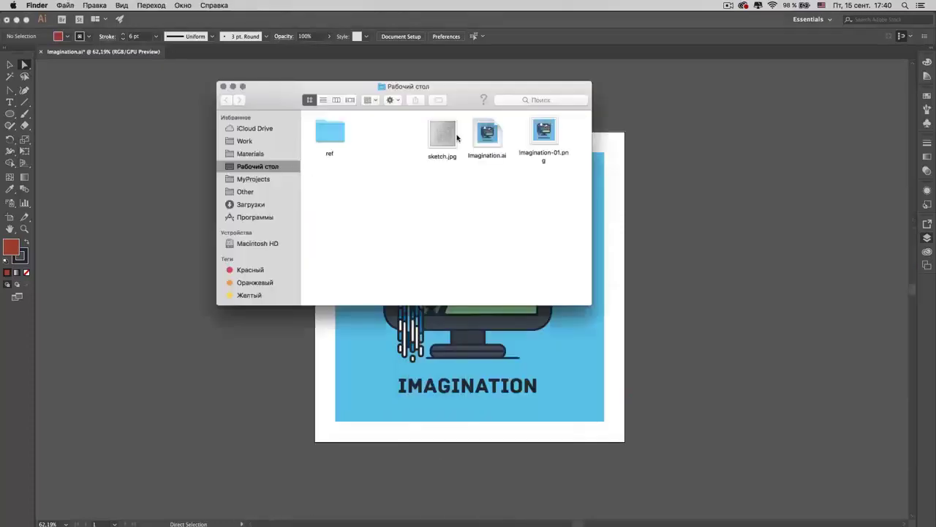
- Quick Look Imagination-01.png in the Desktop folder to check the finished illustration
click(544, 133)
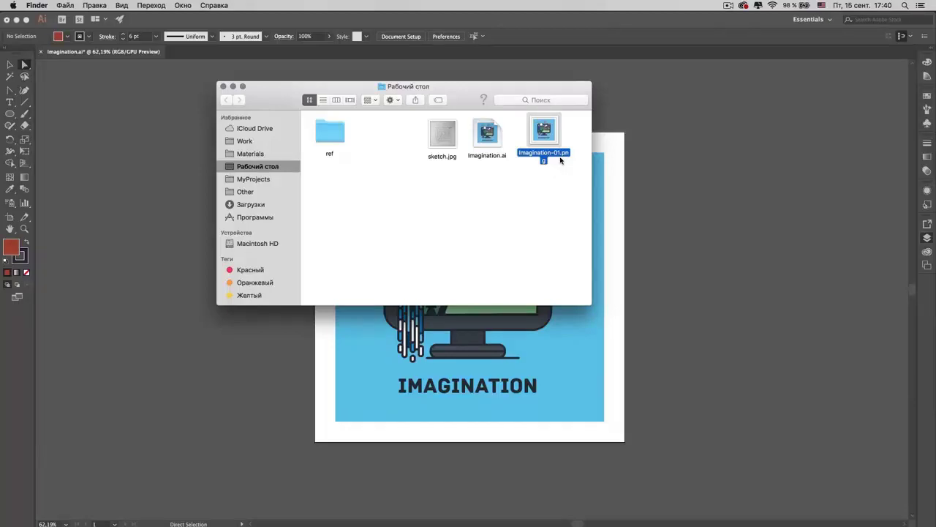
key(space)
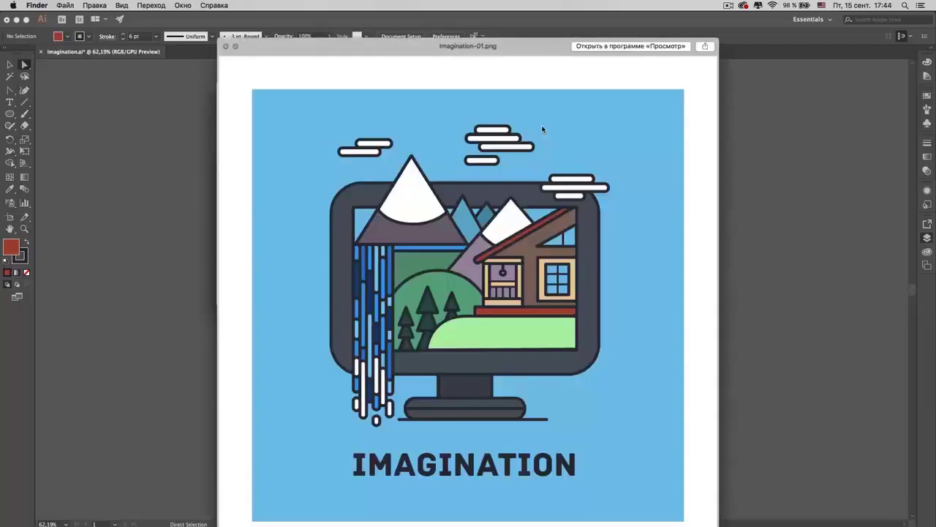